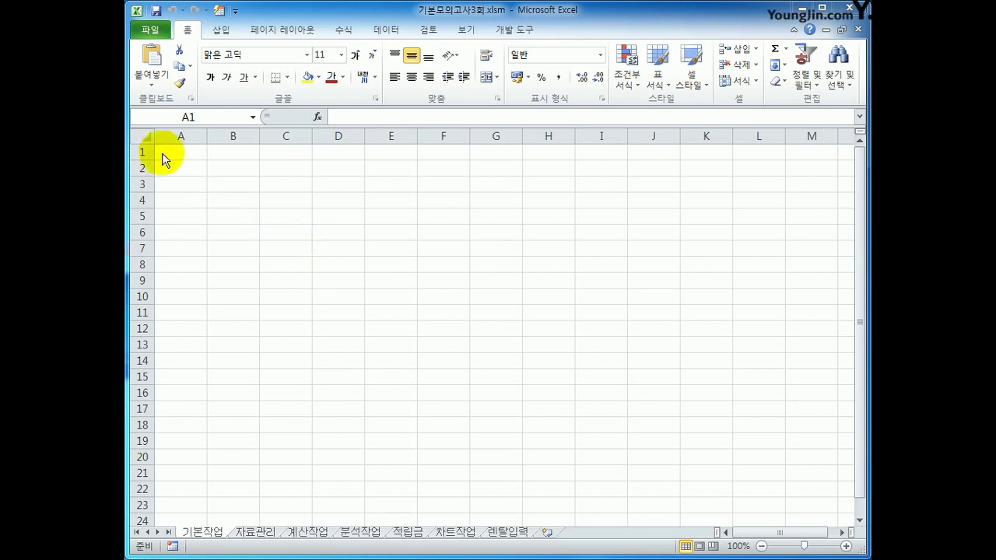
Step: Start a Microsoft Query import at A1 of 기본작업 using the MS Access Database* source
left_click(180, 150)
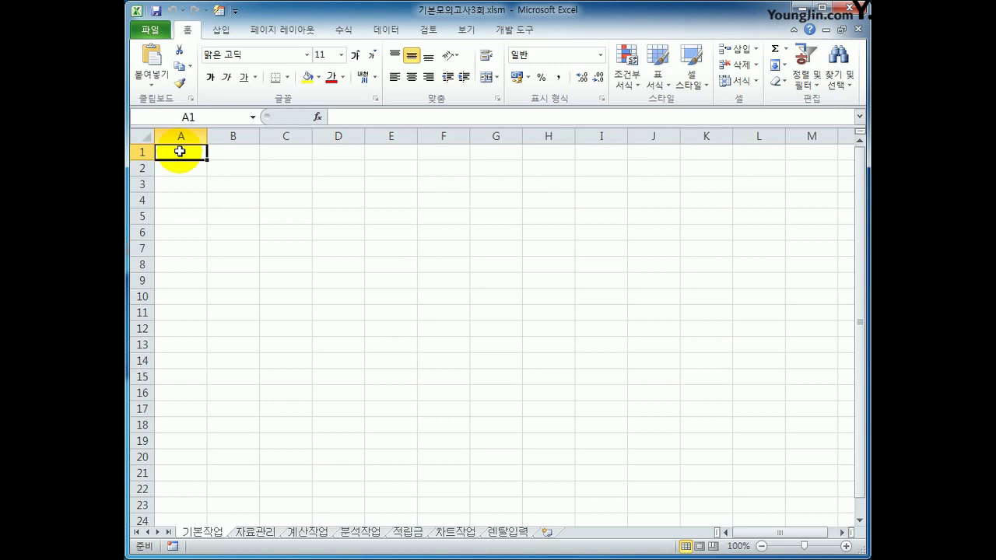
left_click(386, 29)
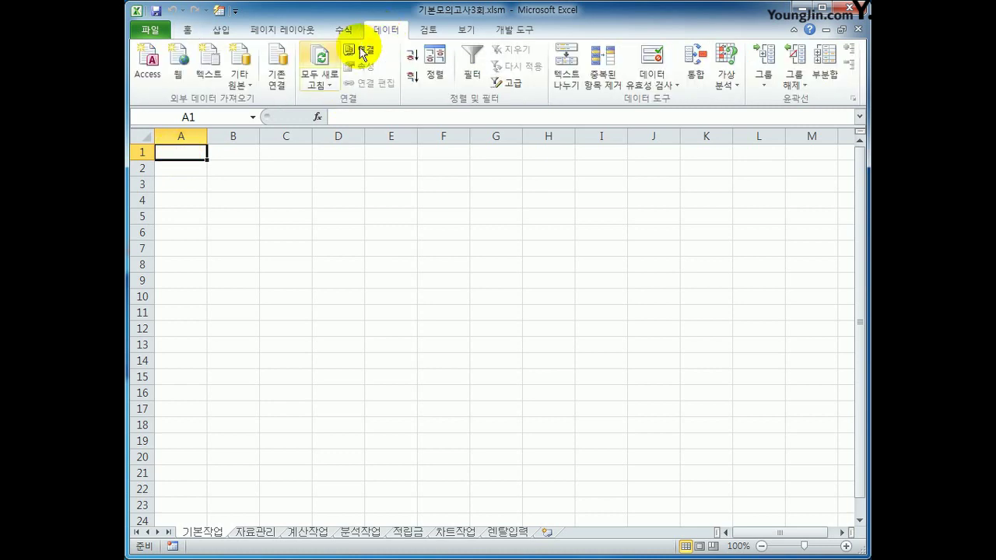
left_click(241, 85)
left_click(327, 268)
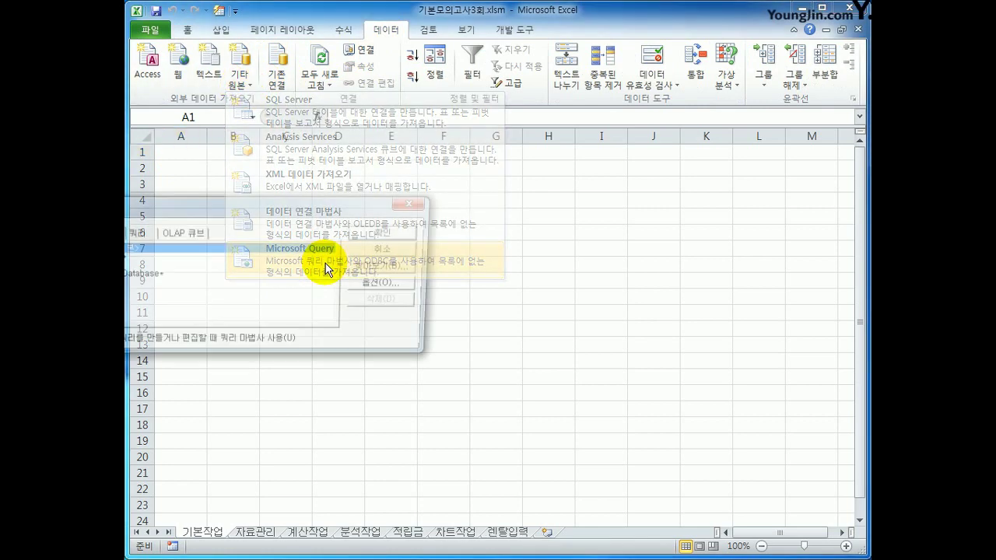
left_click_drag(282, 204, 478, 205)
left_click(358, 271)
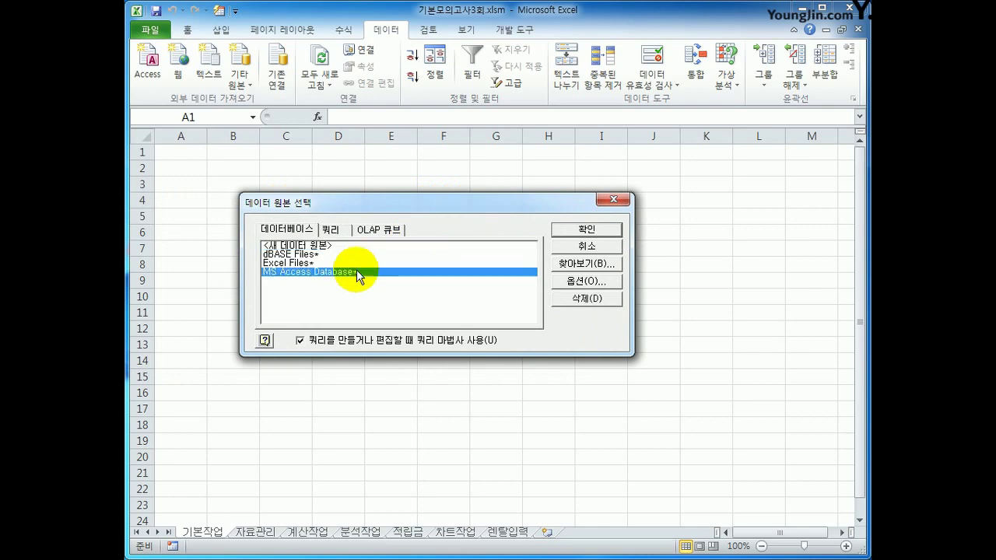
Step: Connect to the Access database 화장품.accdb in c:\2020컴활1급\스프레드시트\모의고사
left_click(559, 228)
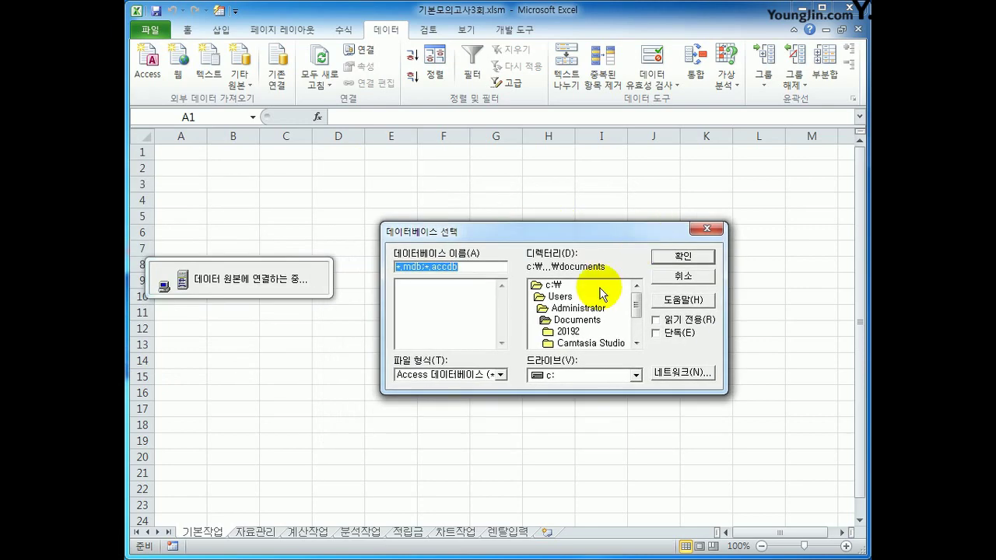
double_click(602, 286)
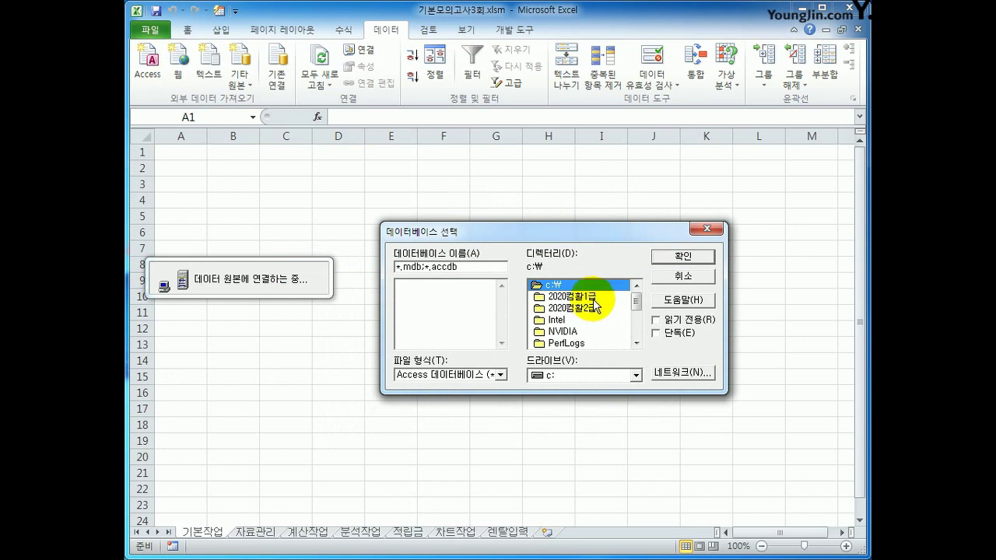
double_click(599, 297)
double_click(598, 320)
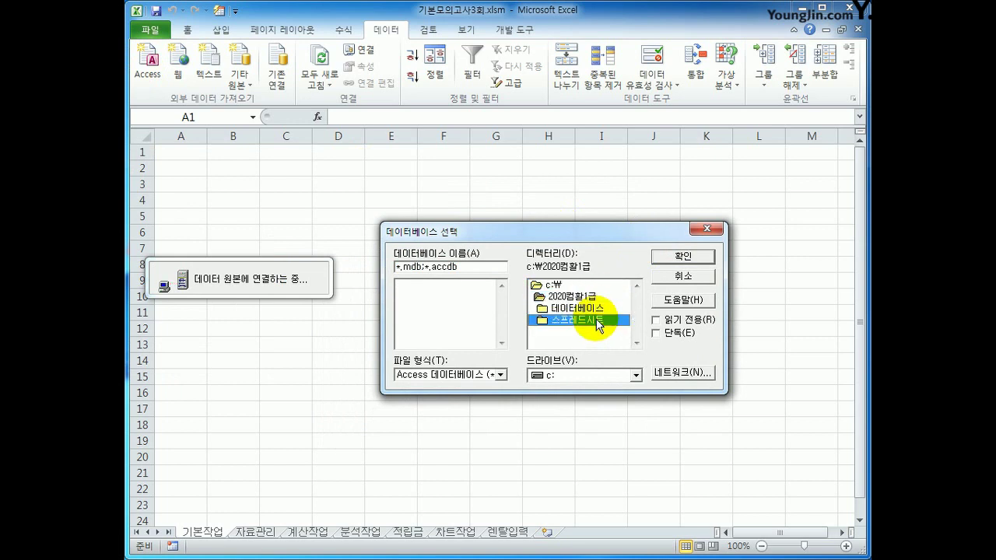
left_click_drag(633, 311, 633, 322)
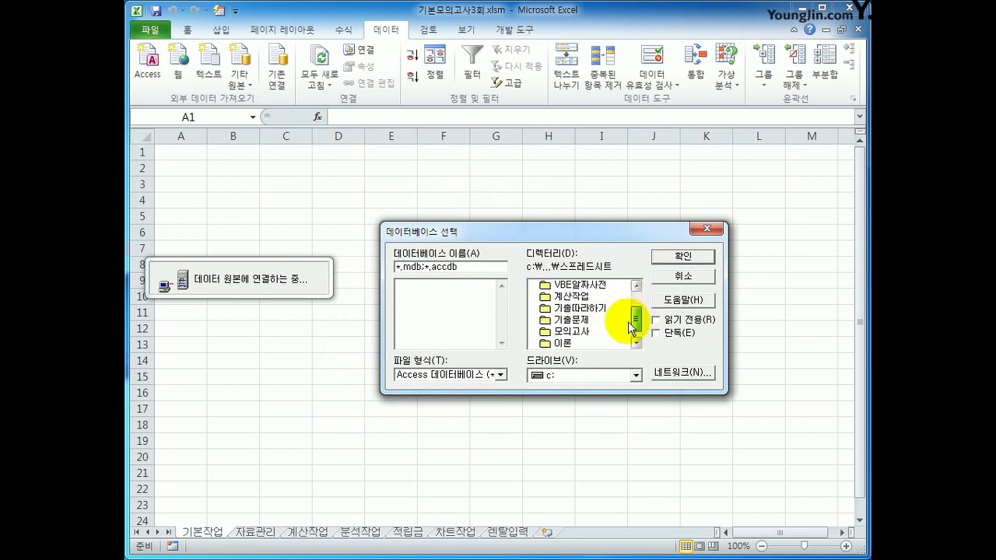
double_click(599, 333)
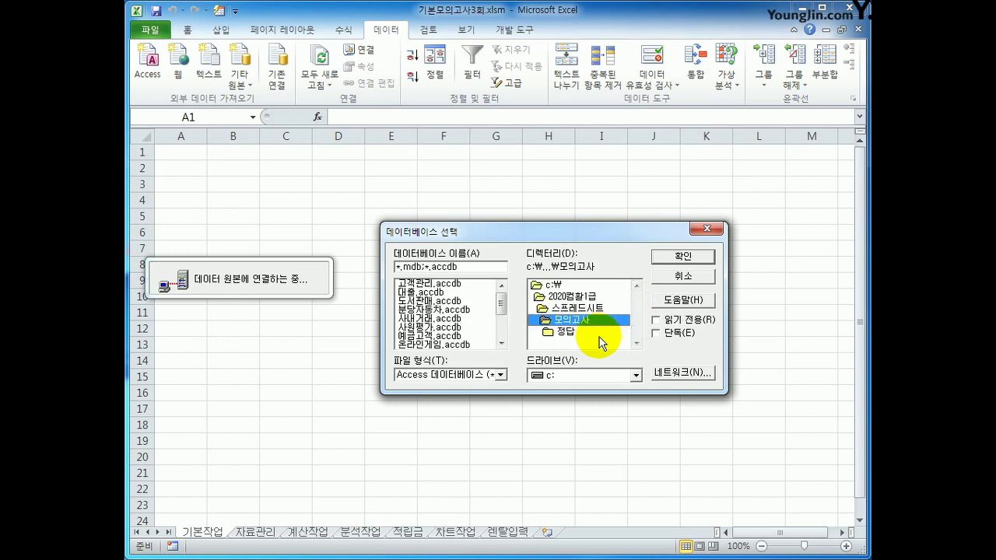
left_click_drag(501, 300, 503, 328)
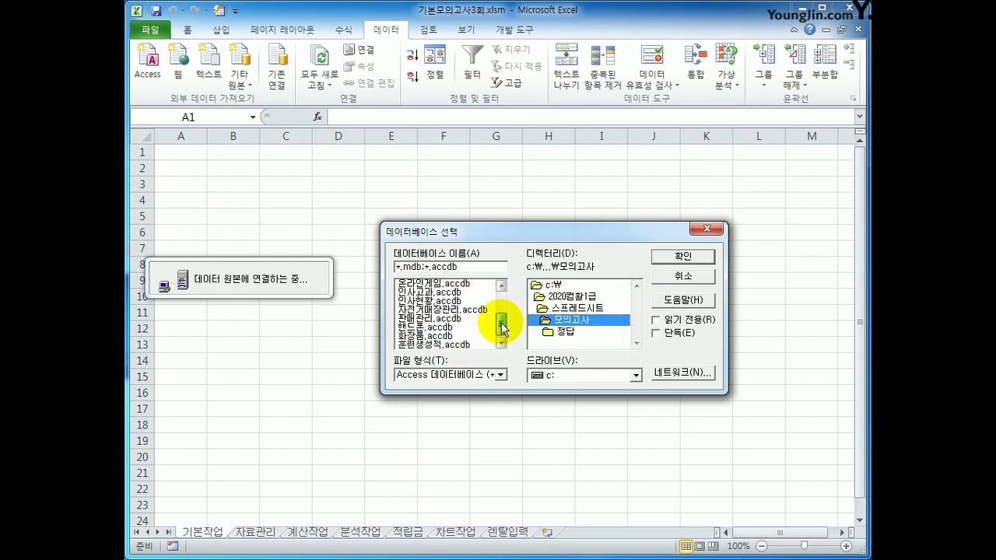
left_click(468, 335)
left_click(698, 255)
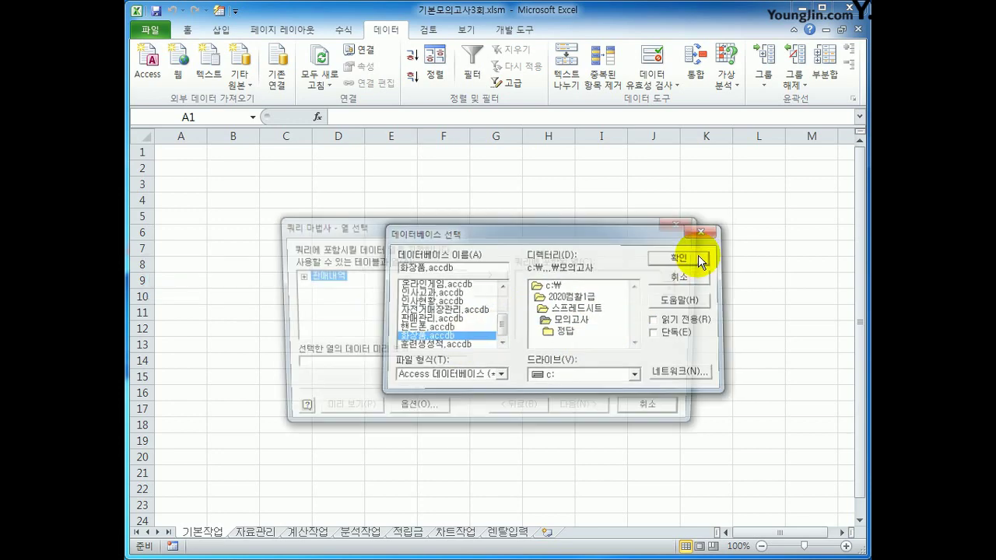
Step: Add 판매내역 columns 주문일자, 거래구분, 물품명, 판매수량, 금액 and 포인트 to the query
double_click(315, 277)
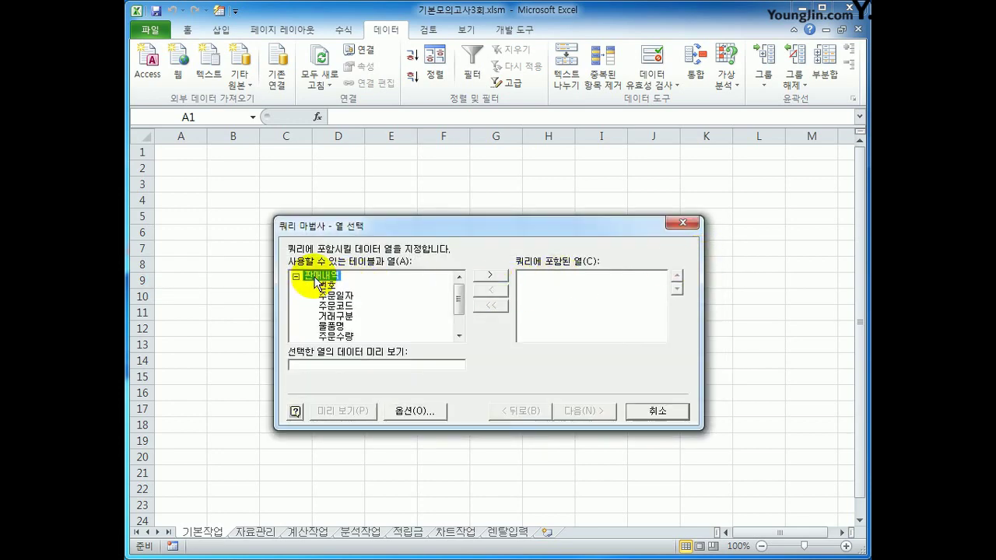
left_click(337, 295)
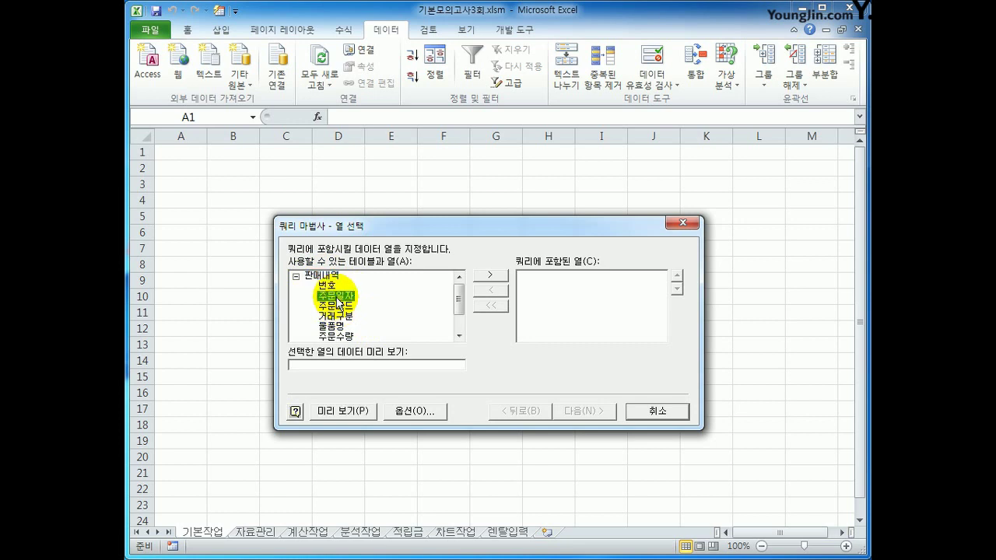
double_click(337, 298)
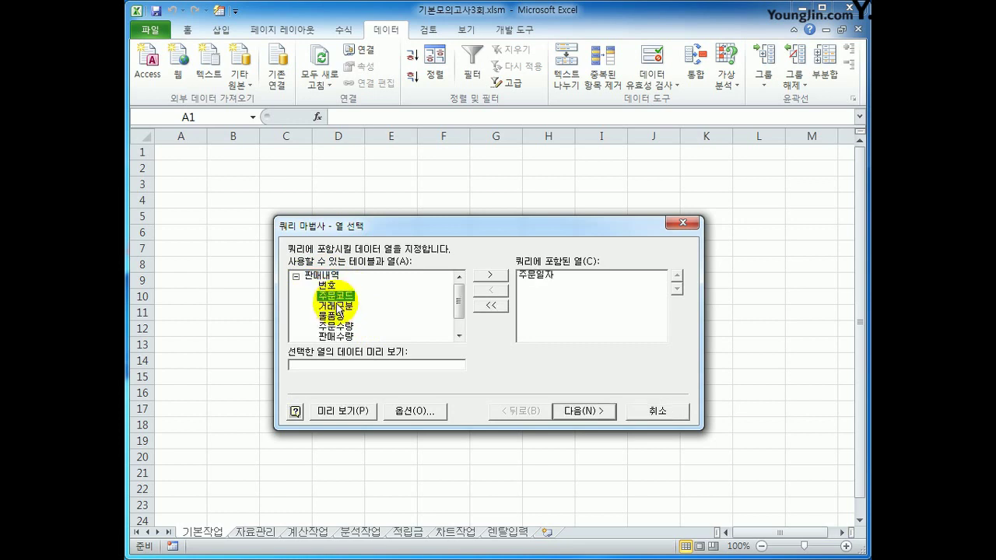
double_click(339, 306)
double_click(339, 307)
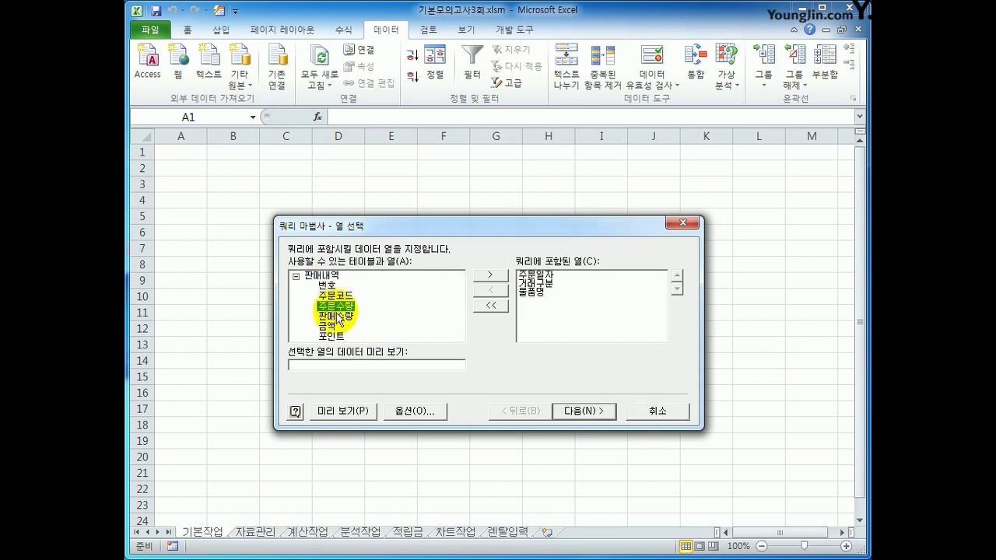
double_click(339, 317)
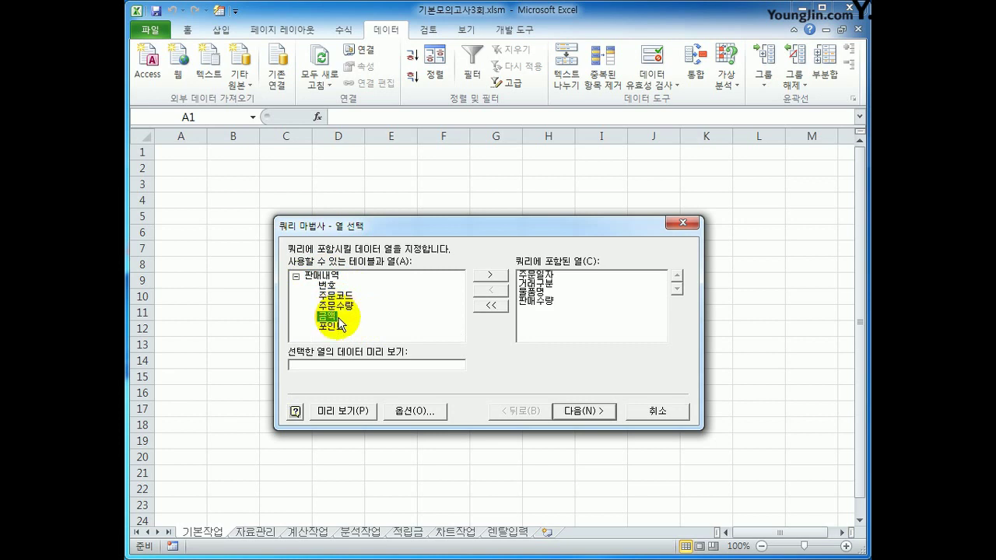
double_click(335, 318)
double_click(332, 317)
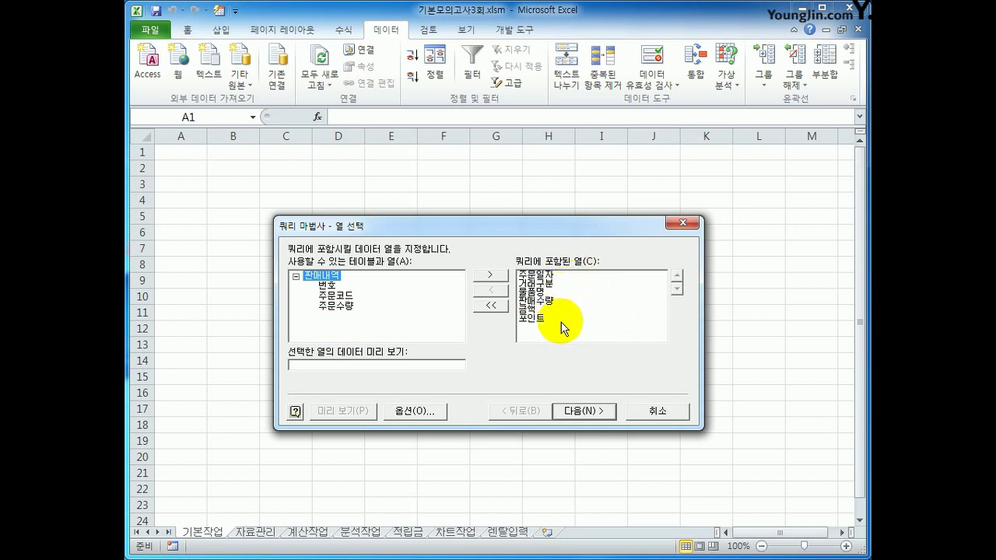
Step: Filter the query to rows where 판매수량 is greater than 0
left_click(583, 413)
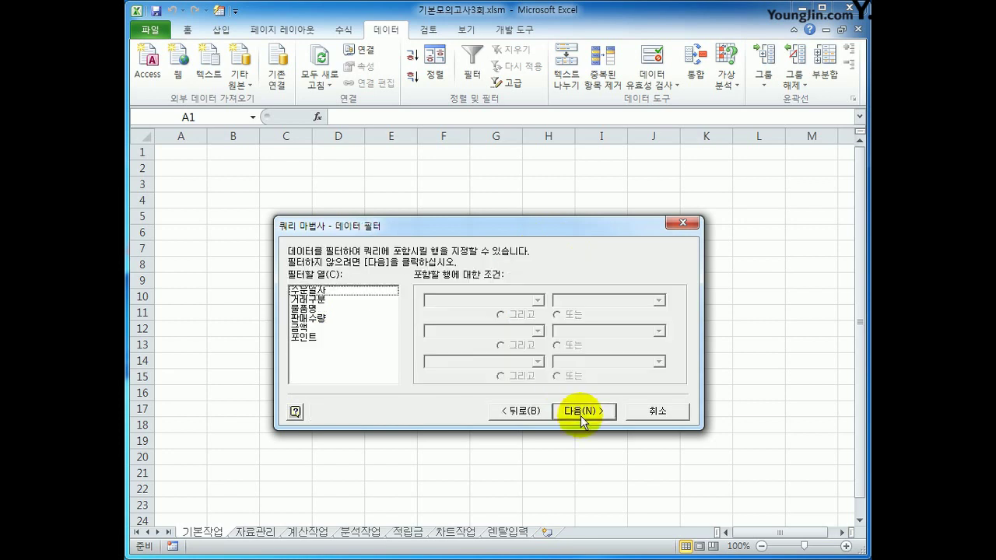
left_click(340, 318)
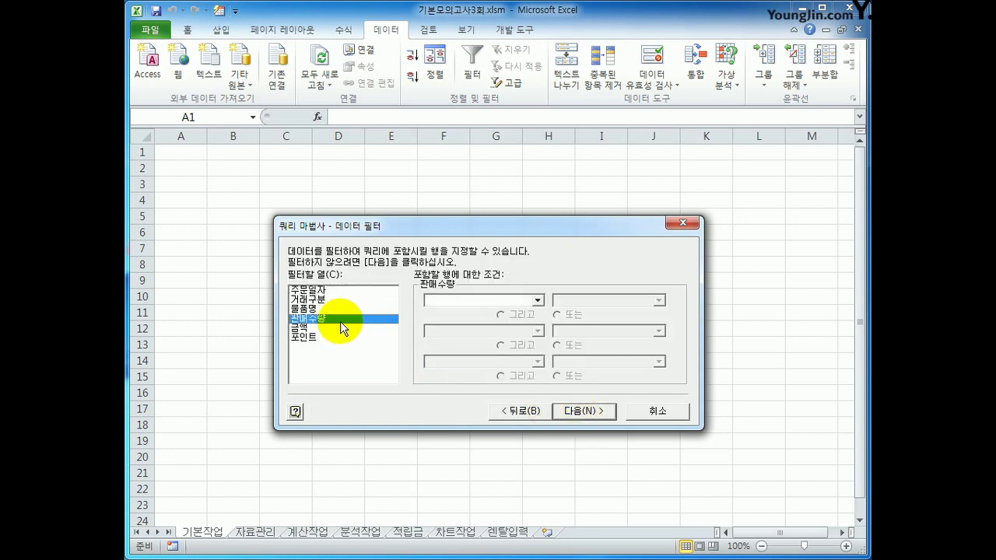
left_click(537, 300)
left_click(528, 339)
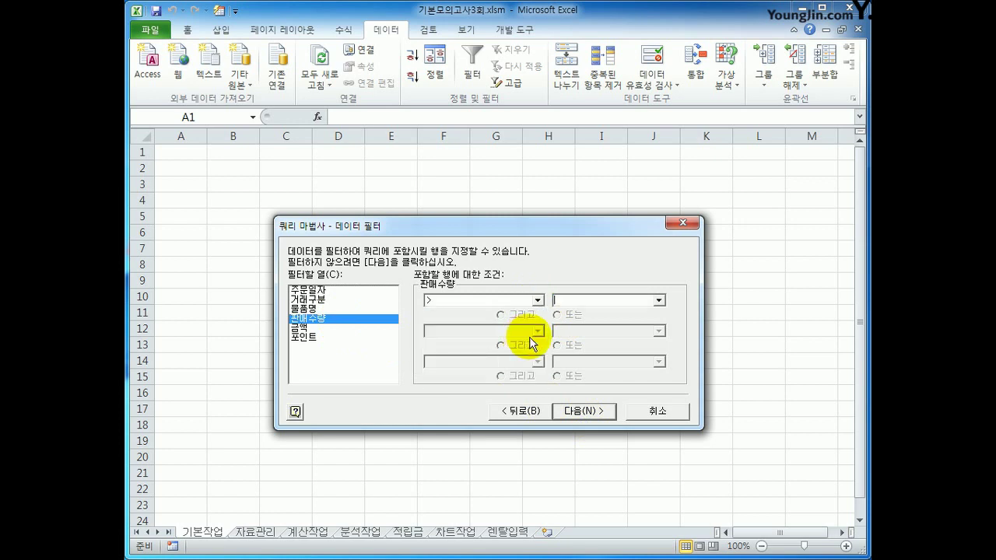
type("0")
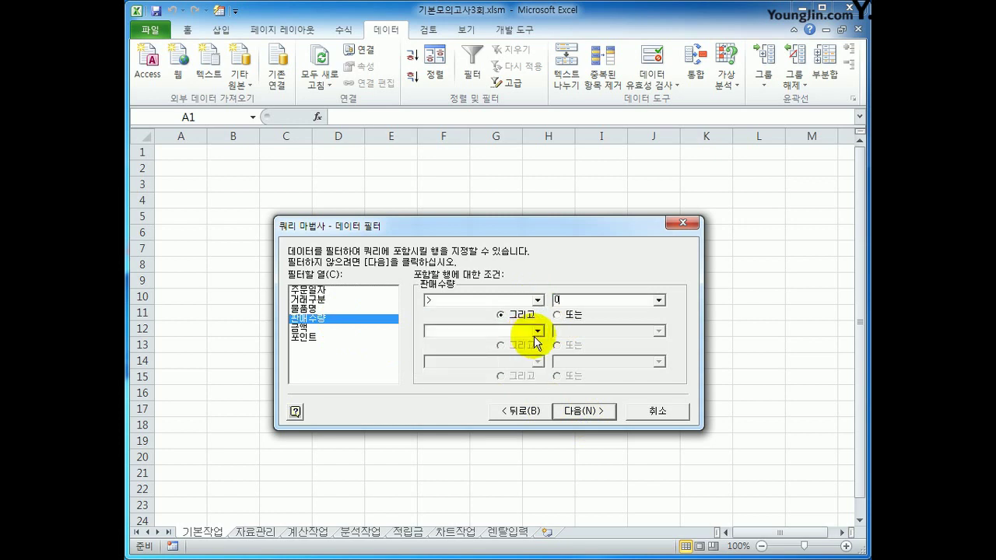
Step: Add a 거래구분 filter equal to 현금 or 카드, then go to sort order
left_click(364, 300)
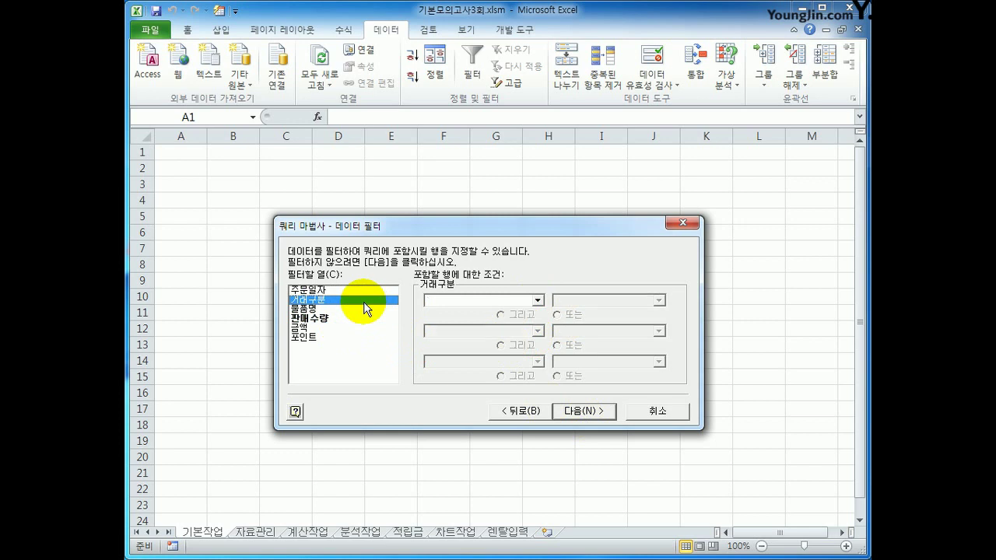
left_click(456, 302)
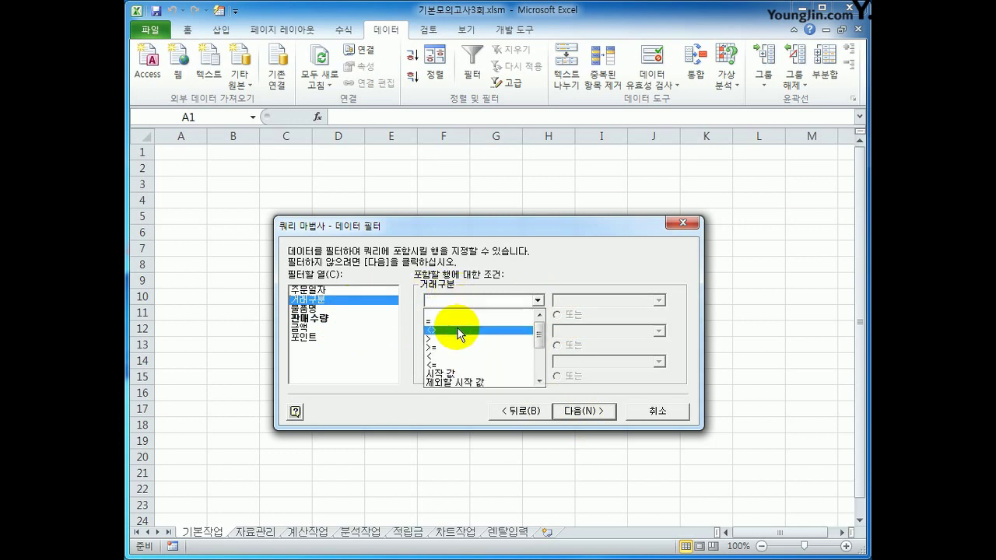
left_click(459, 331)
left_click(658, 301)
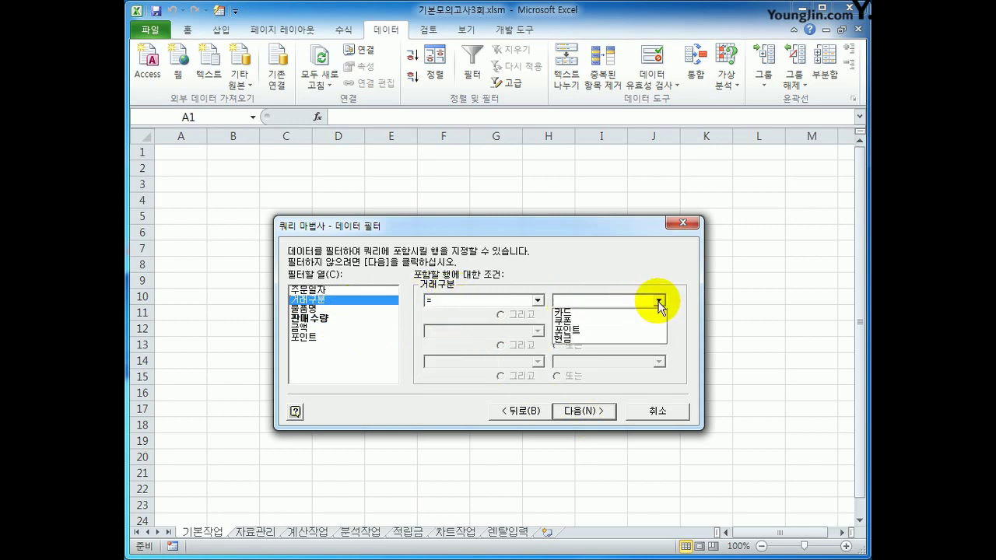
left_click(645, 340)
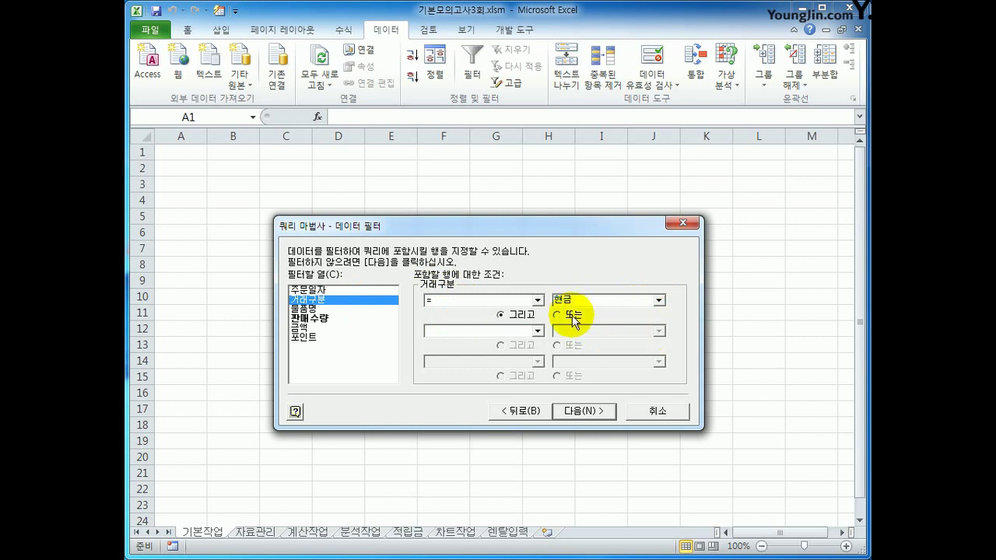
left_click(537, 330)
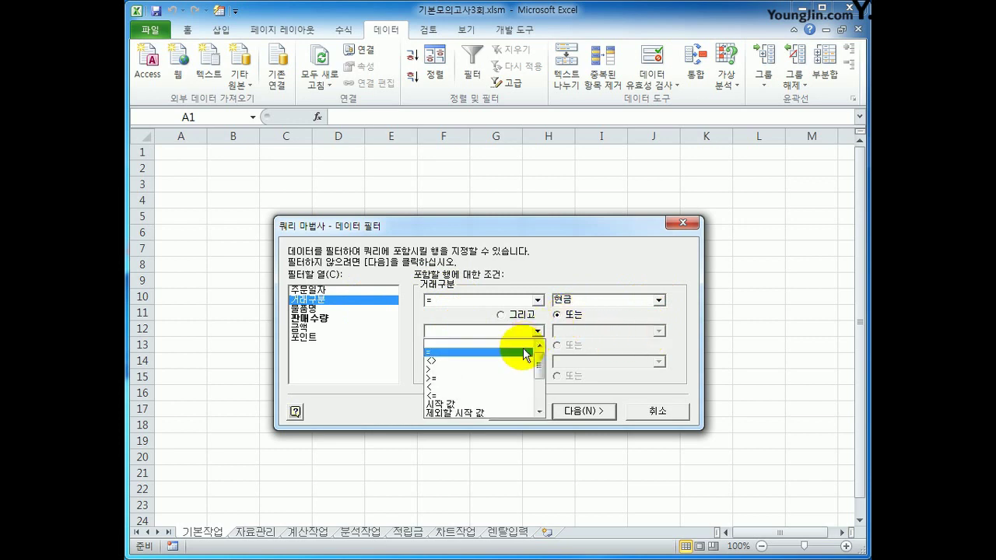
left_click(526, 352)
left_click(659, 331)
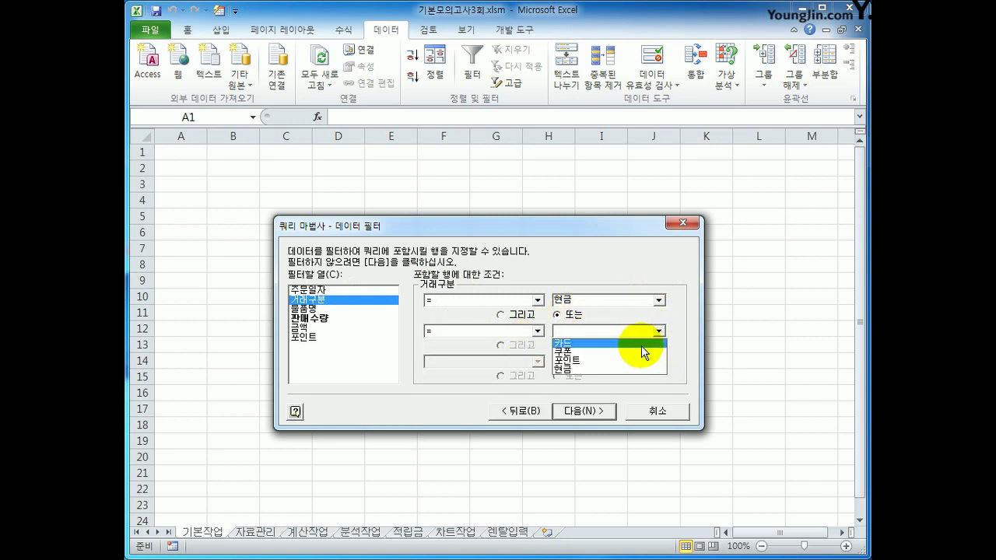
left_click(641, 343)
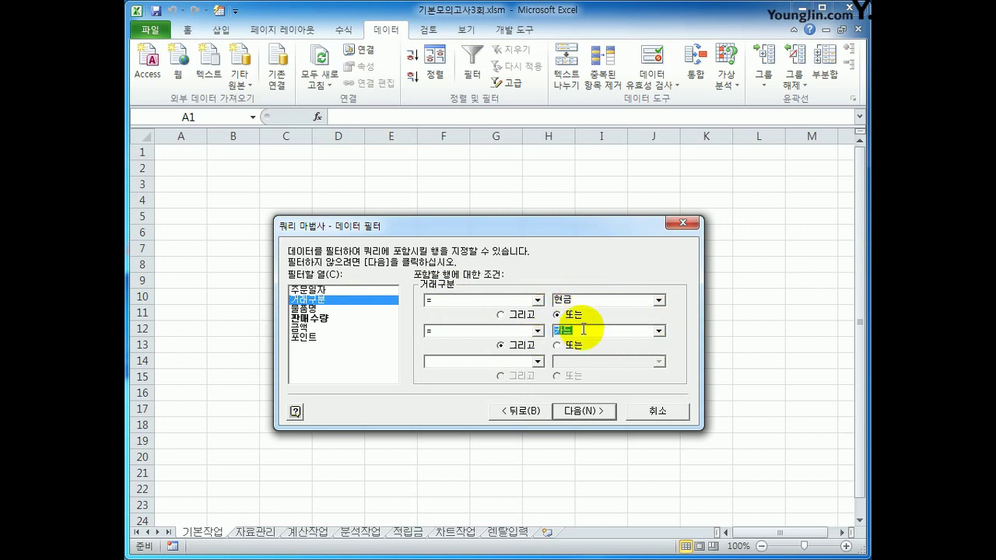
left_click(578, 411)
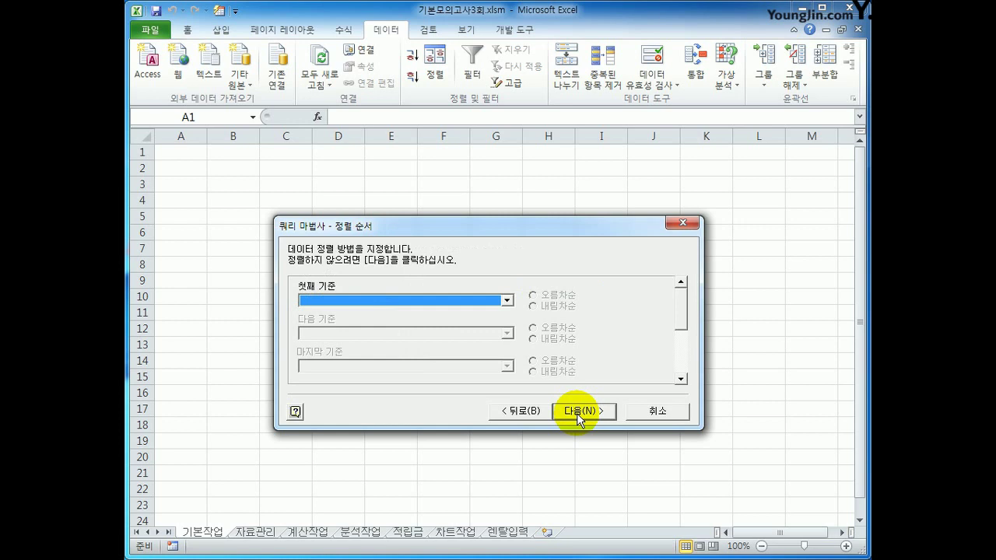
Step: Sort by 거래구분 then 물품명, both descending, and finish the Query Wizard
left_click(507, 300)
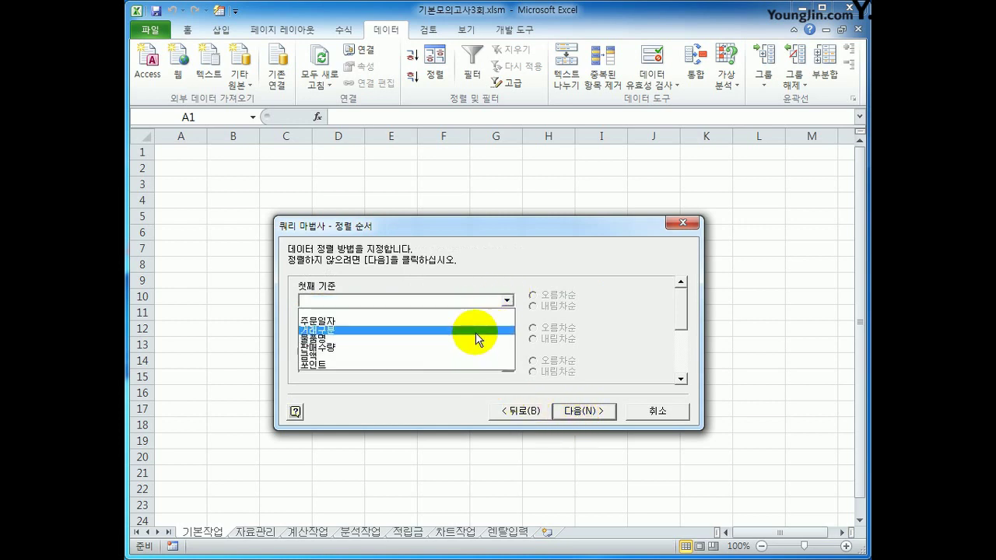
left_click(475, 332)
left_click(567, 307)
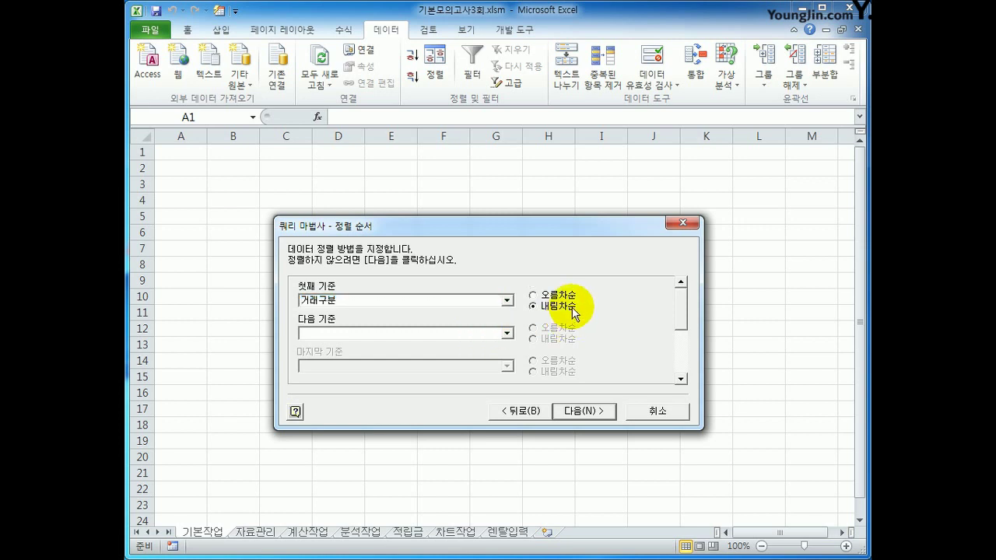
left_click(506, 333)
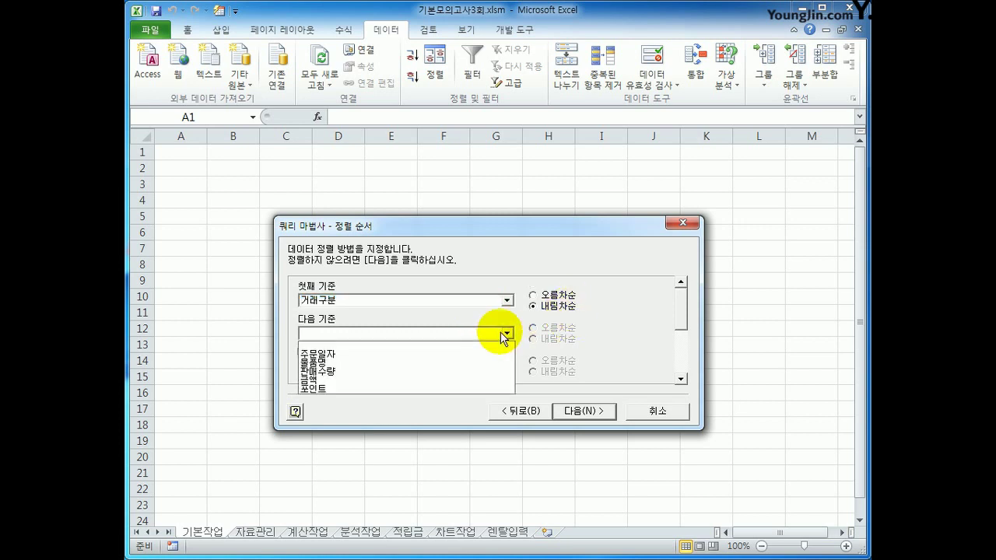
left_click(473, 362)
left_click(542, 340)
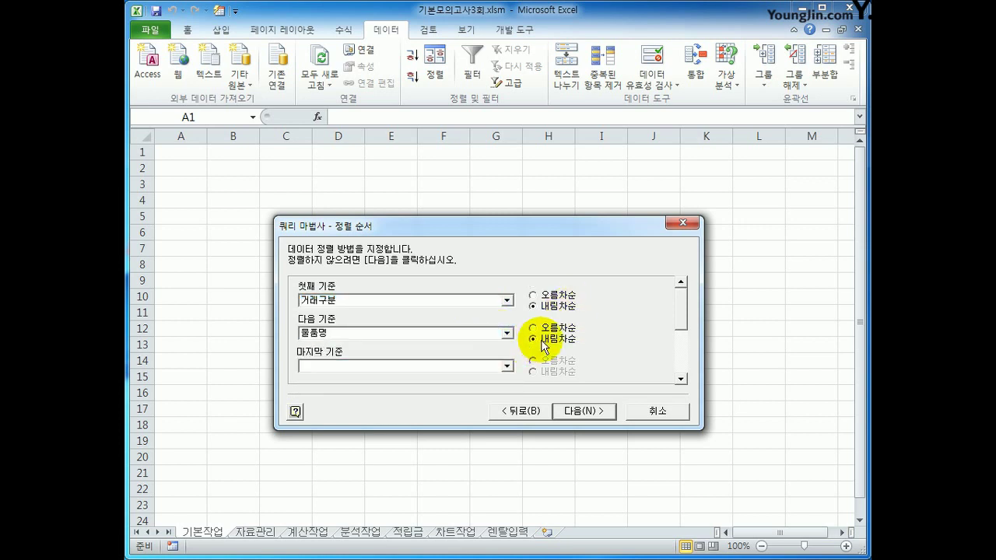
left_click(604, 417)
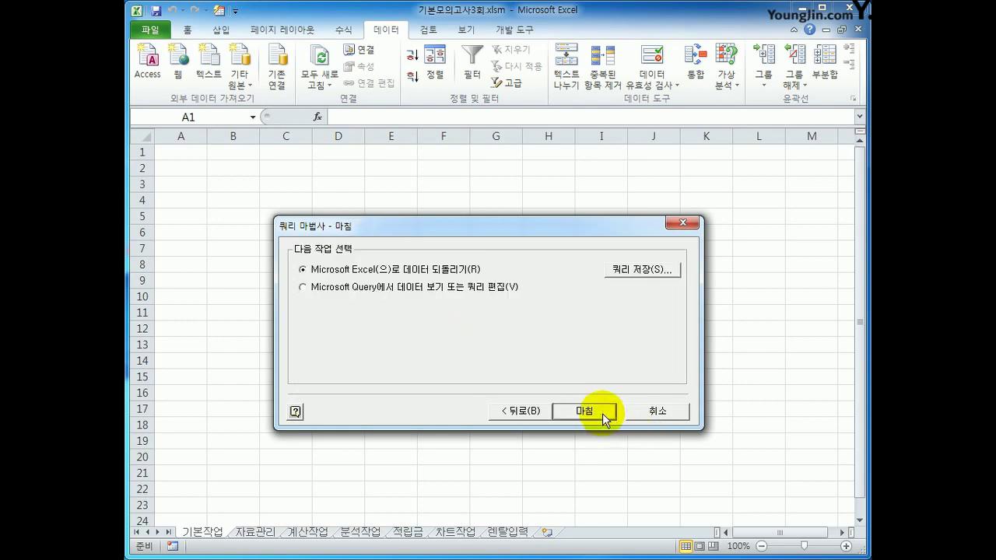
left_click(604, 417)
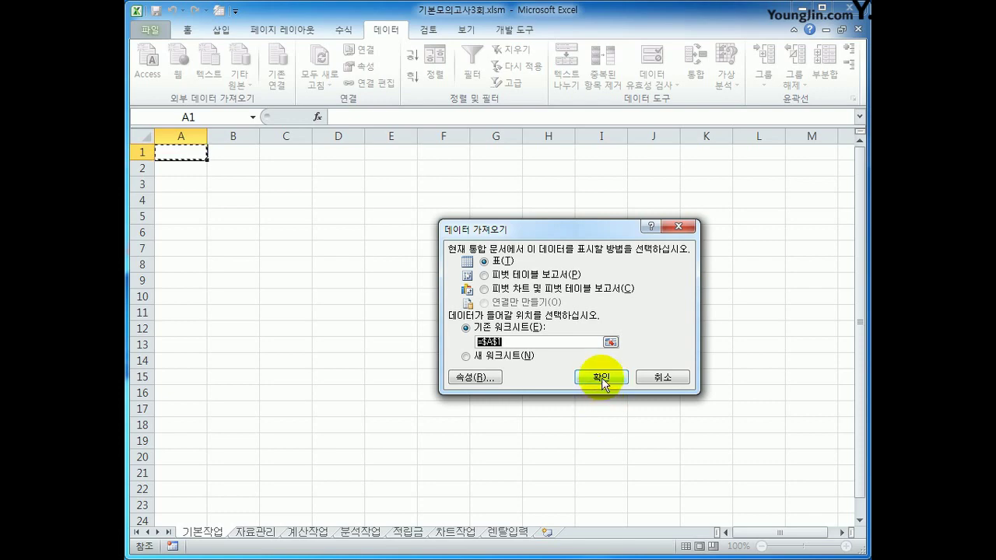
Step: Import the query data as a table at A1, then convert it to a normal range
left_click(601, 378)
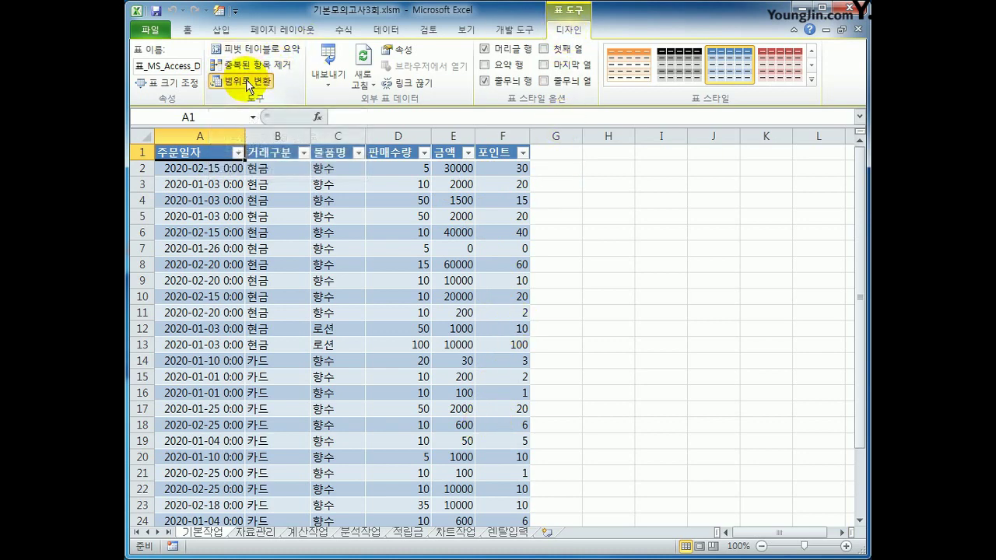
left_click(247, 81)
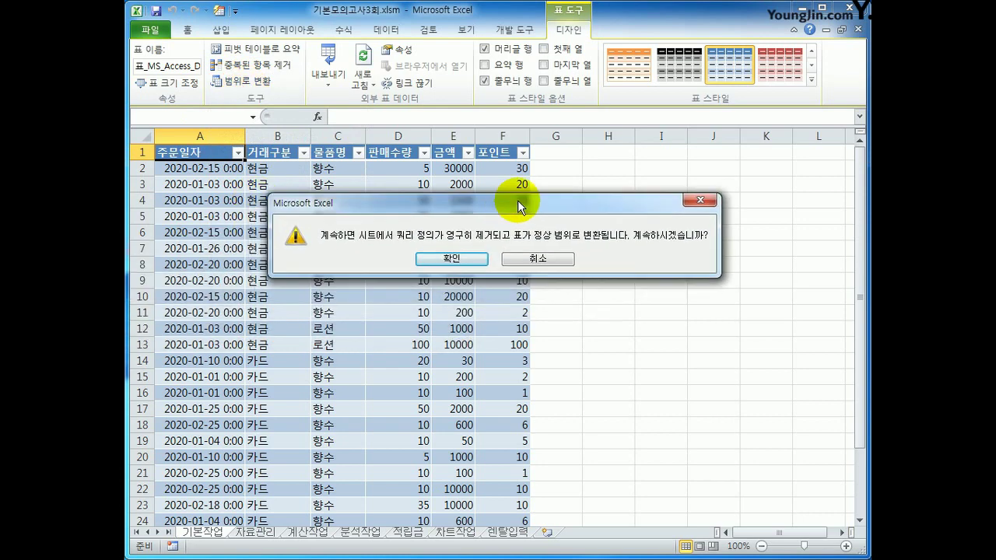
left_click(480, 259)
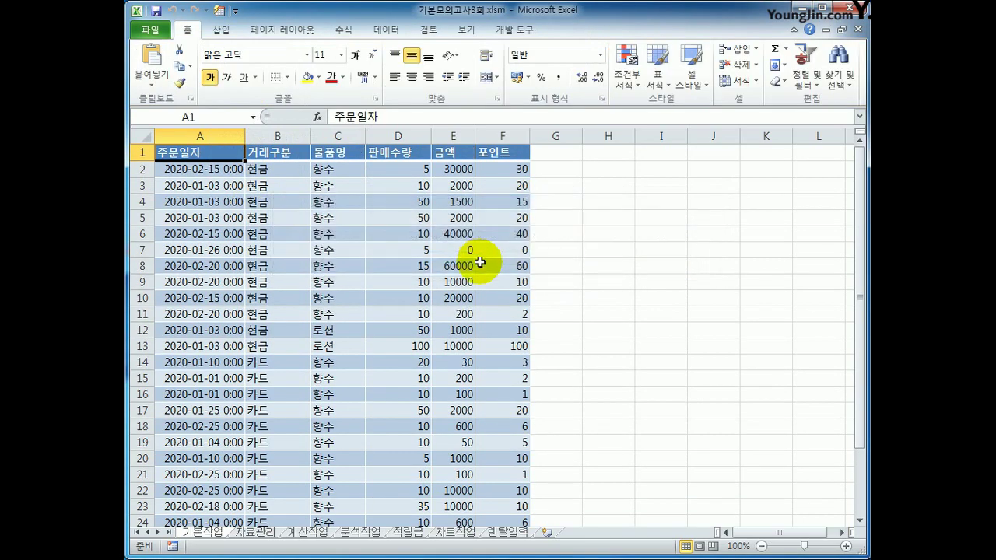
Step: Switch to the 자료관리 sheet and select the 상품명 header D2 and 향수 cell D4
left_click(255, 532)
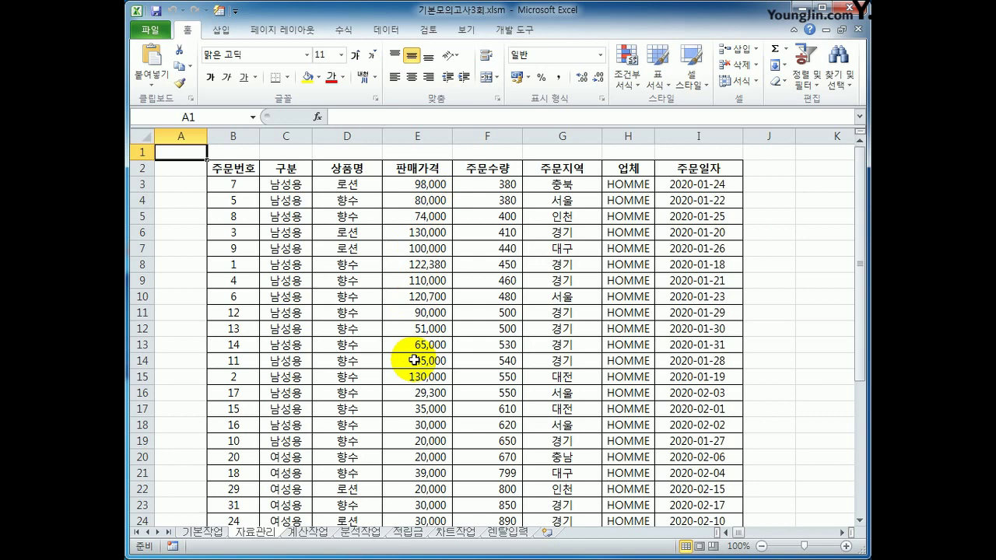
scroll(415, 360, "down", 1)
scroll(412, 359, "up", 1)
left_click(347, 169)
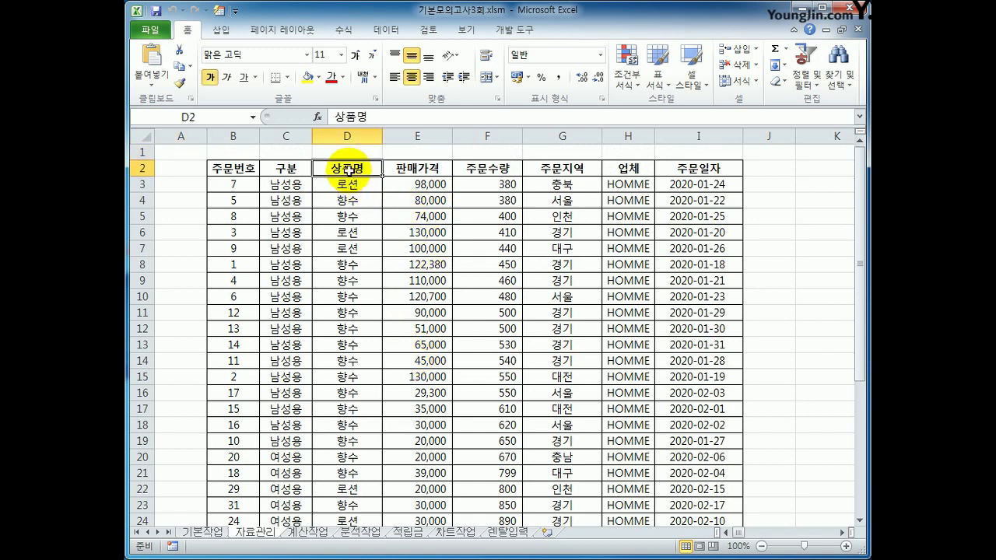
left_click(347, 200, "ctrl")
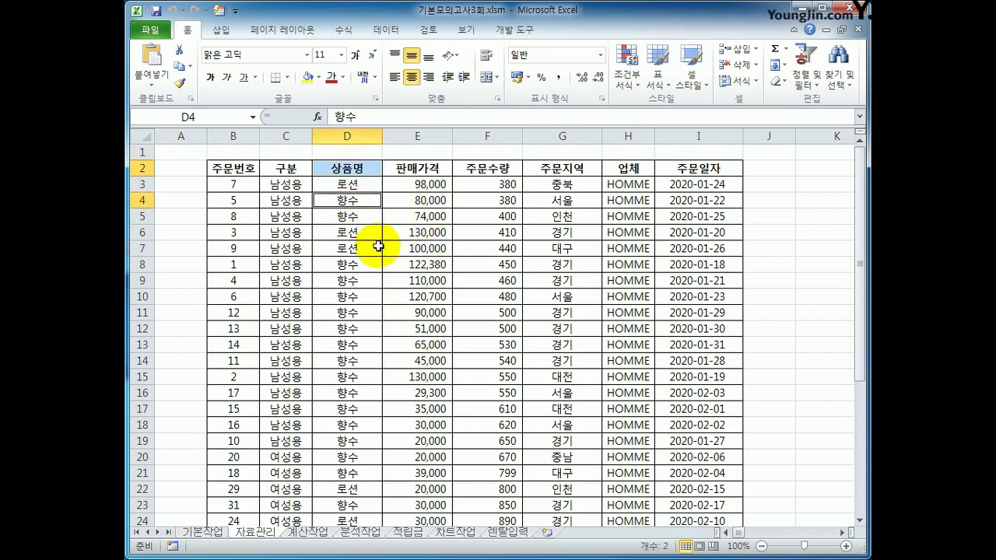
Step: Copy the 상품명 header and 향수 value into B38:B39
key("ctrl+c")
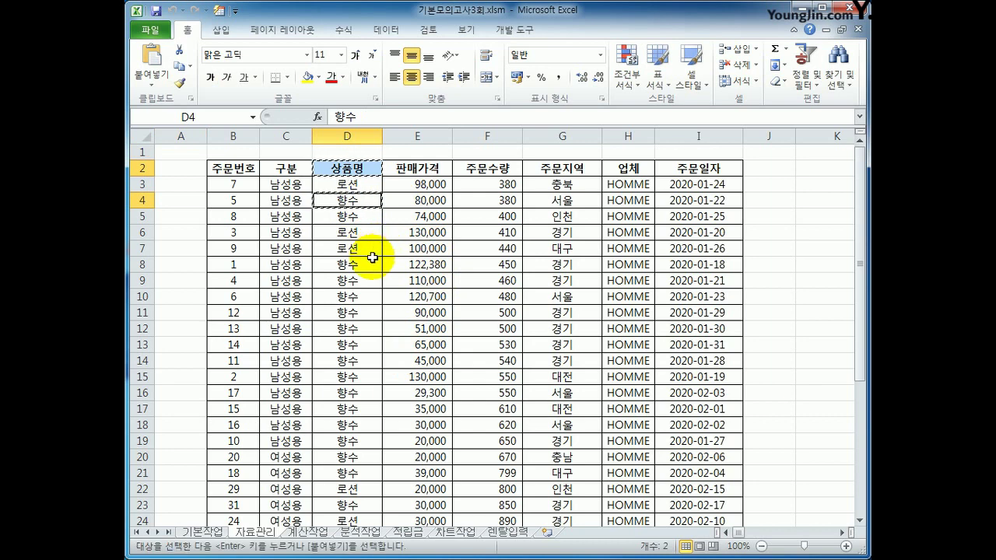
scroll(372, 257, "down", 7)
left_click(239, 409)
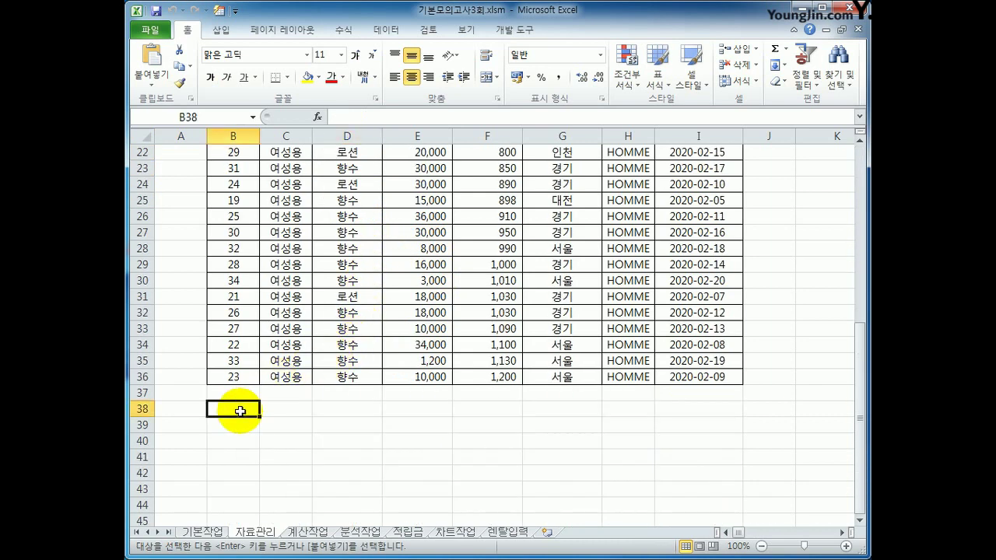
key("ctrl+v")
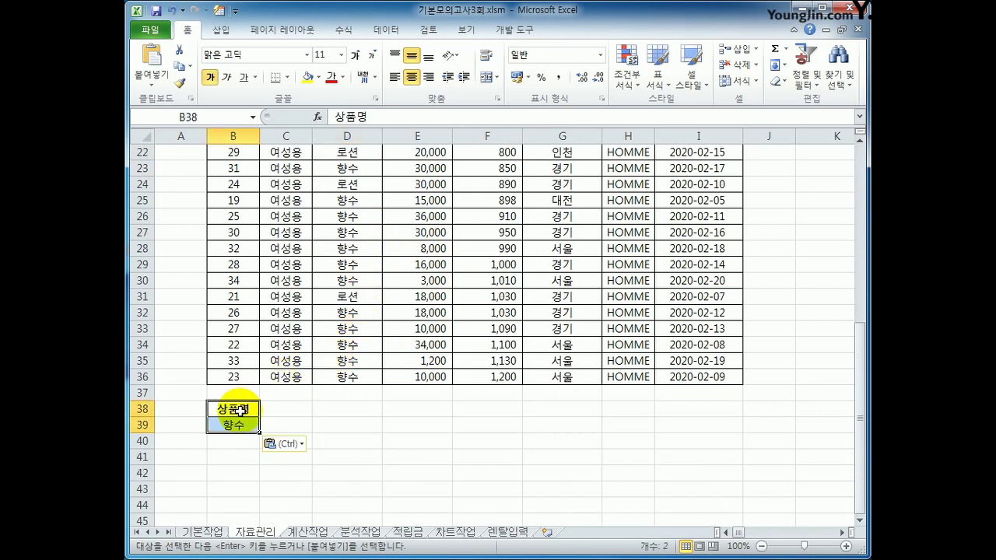
Step: Copy the 판매가격 and 주문수량 headers into C38:D38
scroll(389, 326, "up", 7)
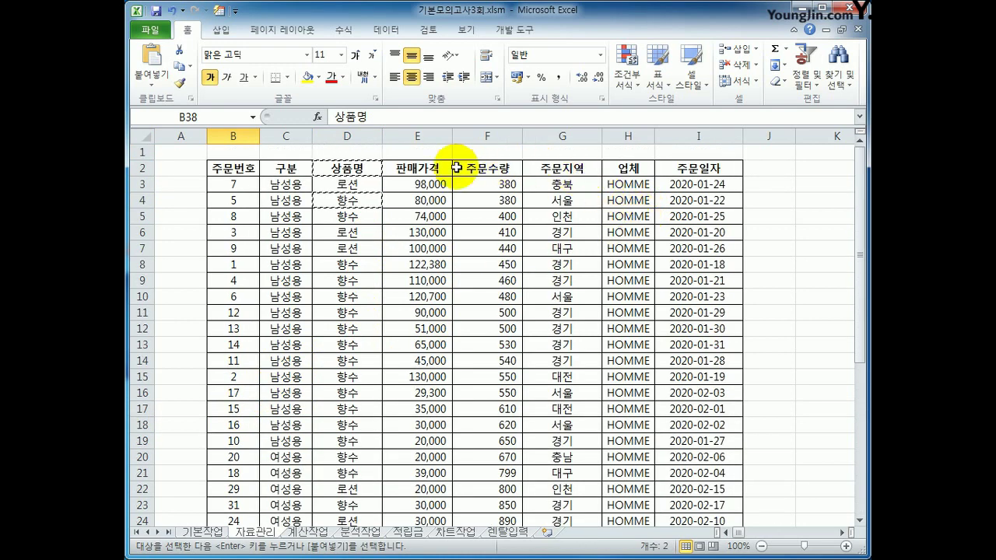
left_click(444, 170)
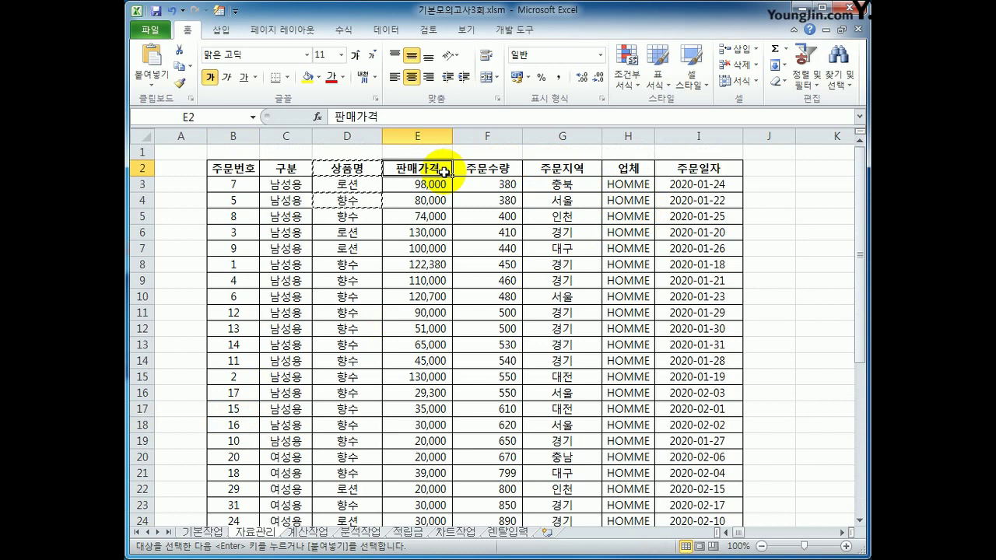
left_click_drag(488, 170, 427, 170)
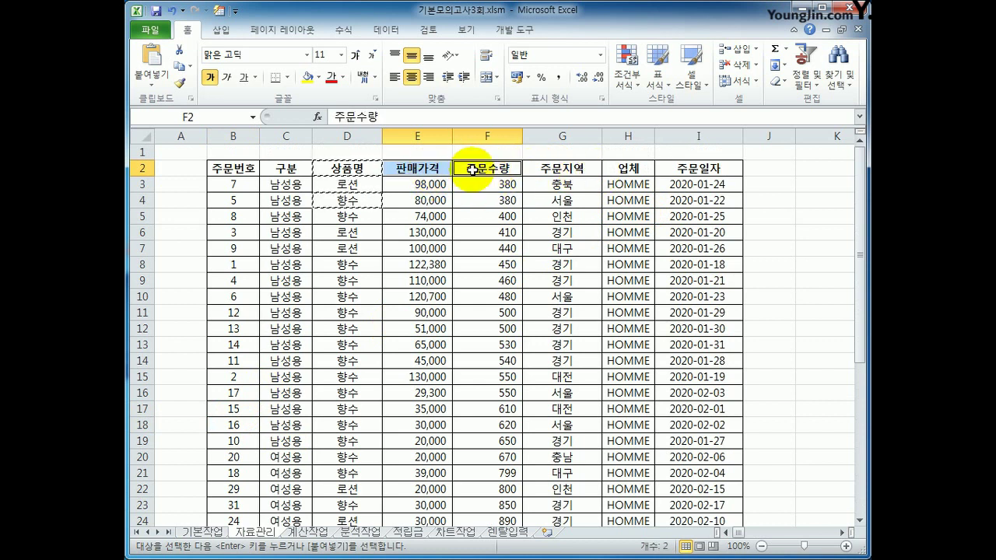
key("ctrl+c")
scroll(404, 280, "down", 9)
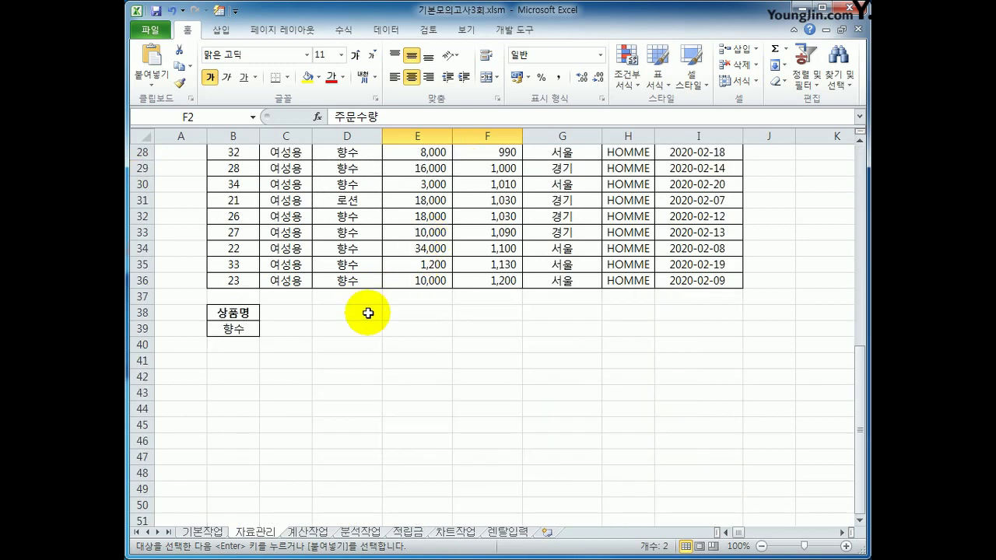
left_click(288, 312)
key("ctrl+v")
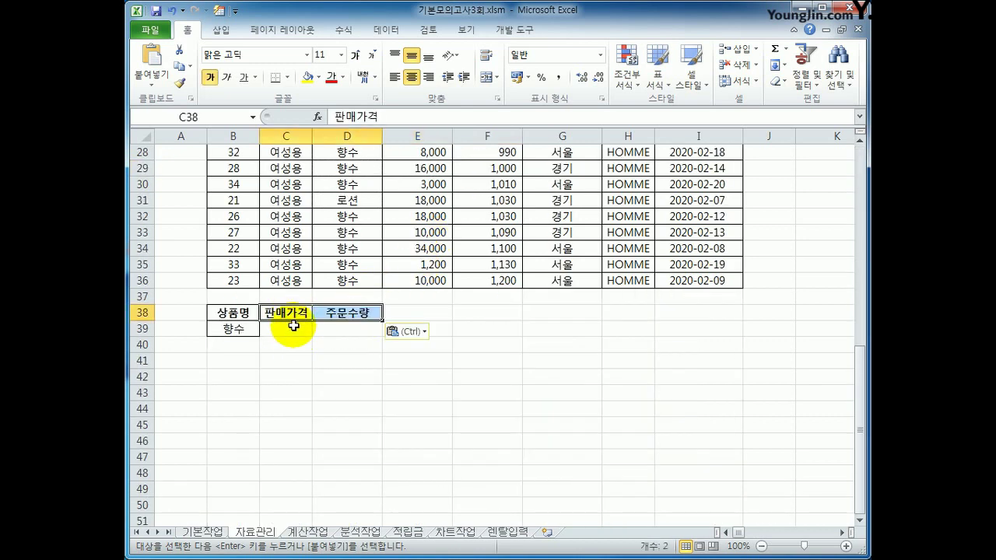
Step: Enter the price condition <=50000 in C39
left_click(247, 329)
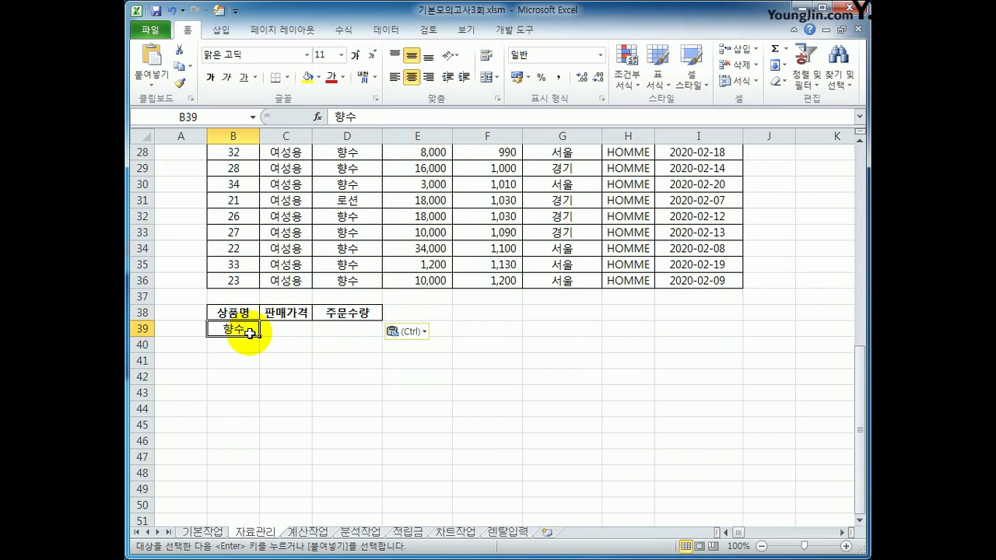
left_click(273, 331)
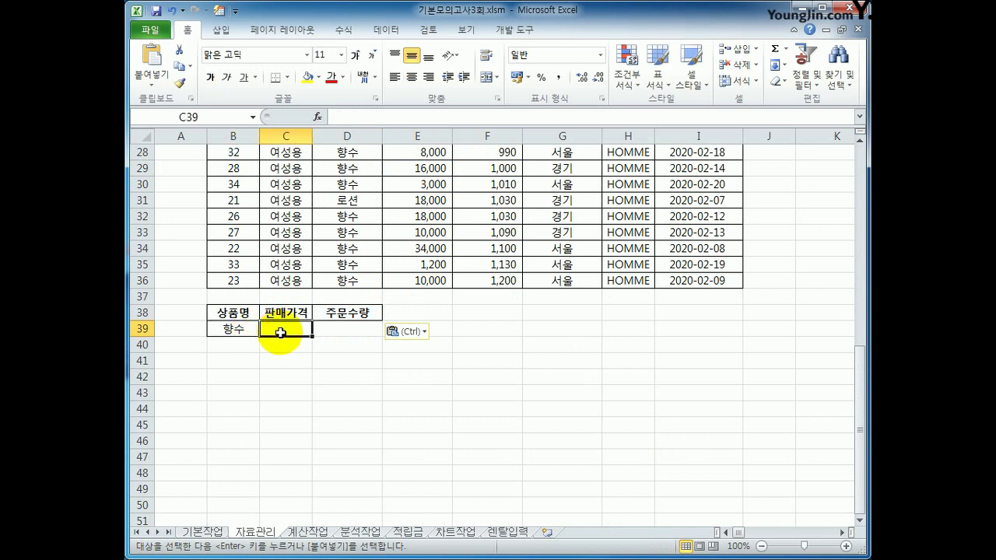
type("<")
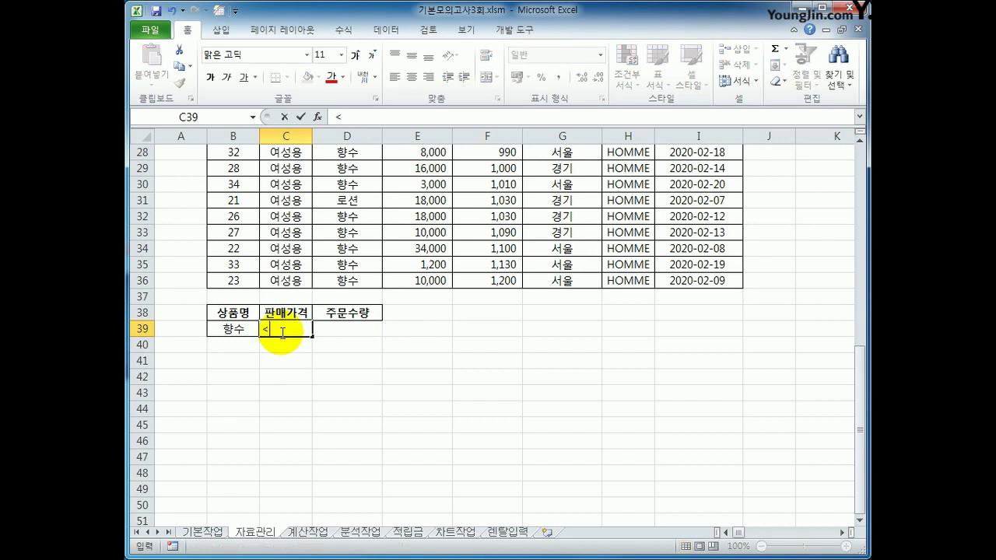
type("=50000")
key("Return")
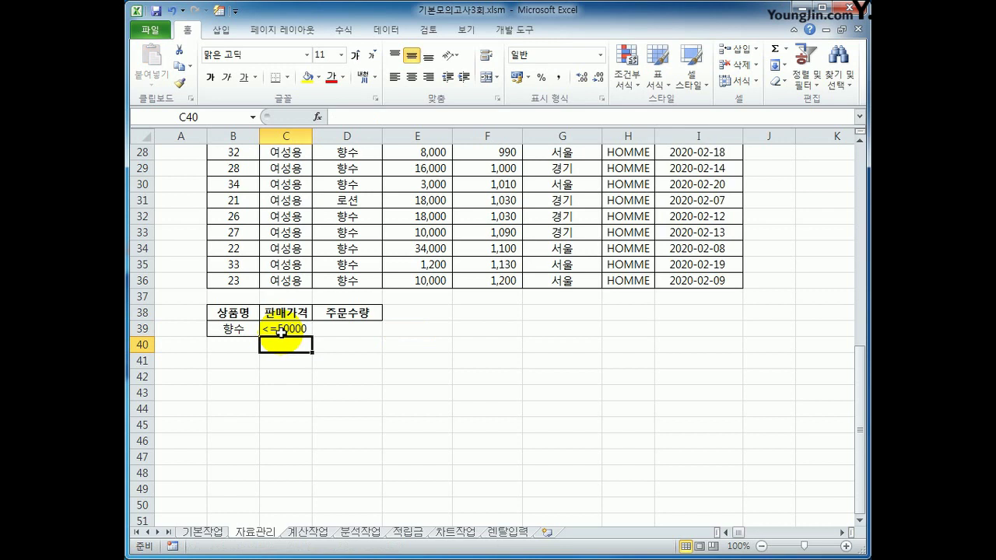
Step: Copy the 주문수량 header from D38 into E38
left_click(353, 314)
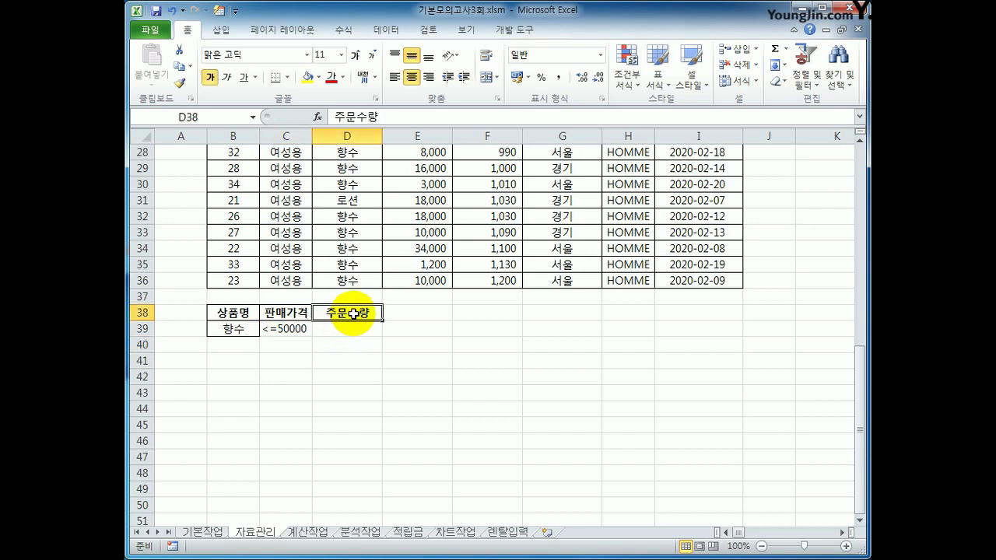
key("ctrl+c")
left_click(393, 314)
key("ctrl+v")
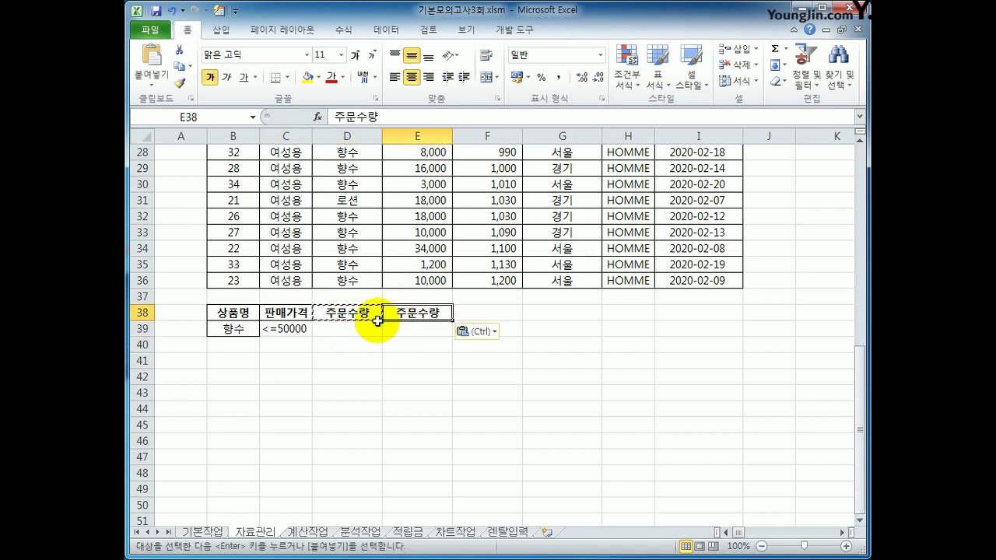
Step: Enter >=800 in D39 and <=1000 in E39, then select B39:E39
left_click(359, 327)
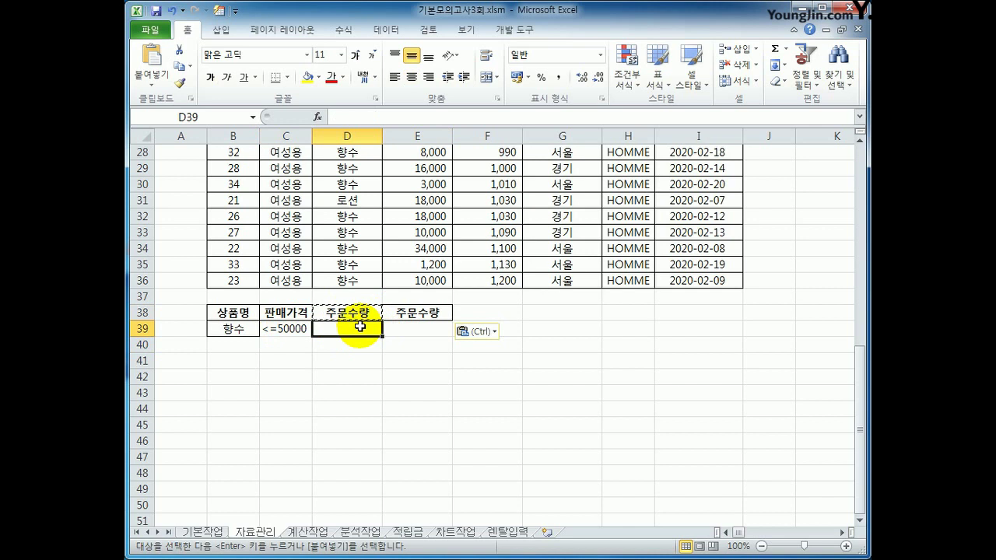
type(">=800")
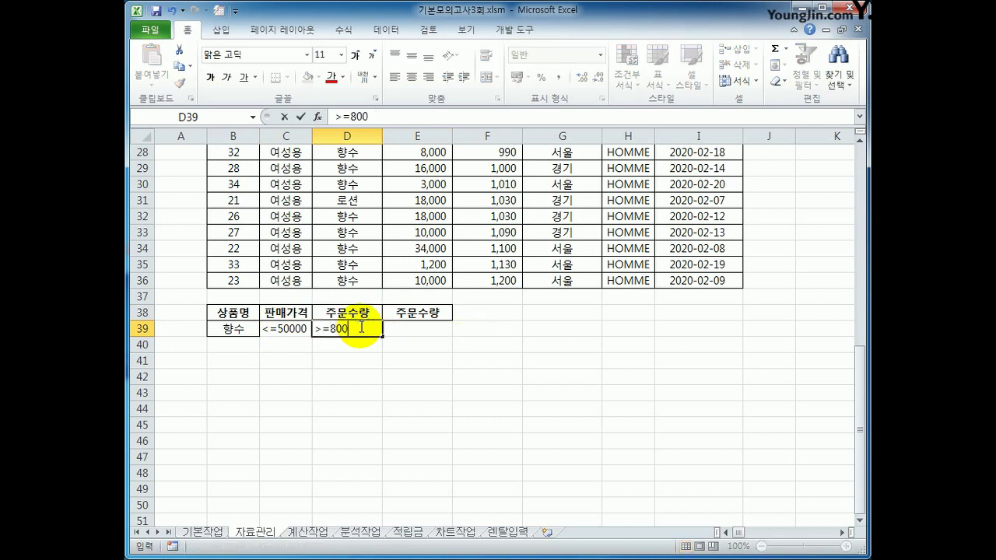
key("Tab")
type("<=1000")
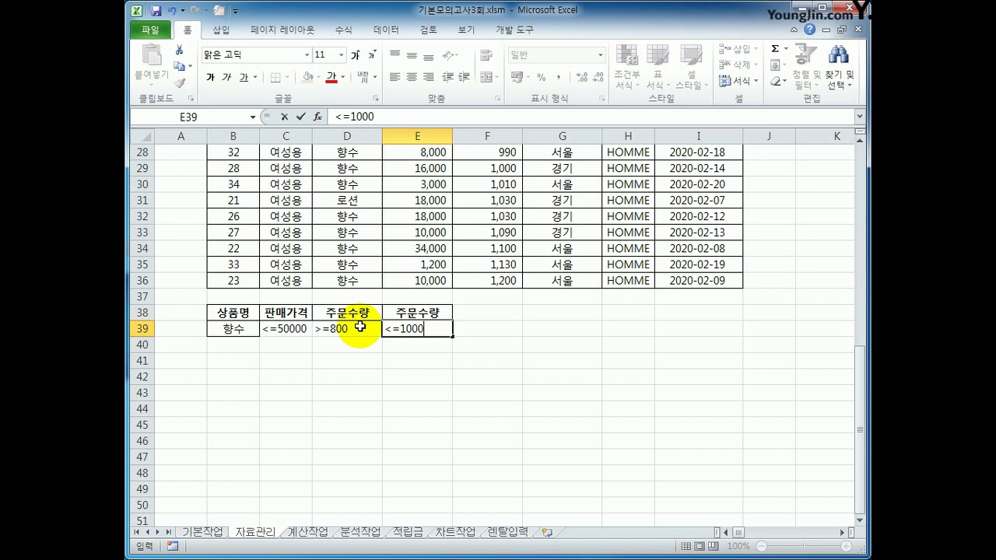
key("Return")
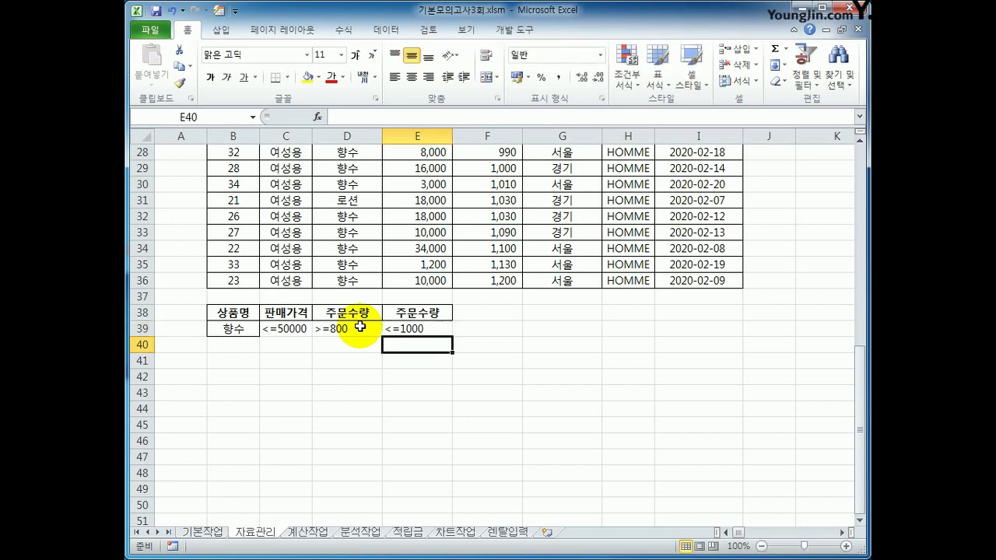
left_click_drag(250, 329, 400, 328)
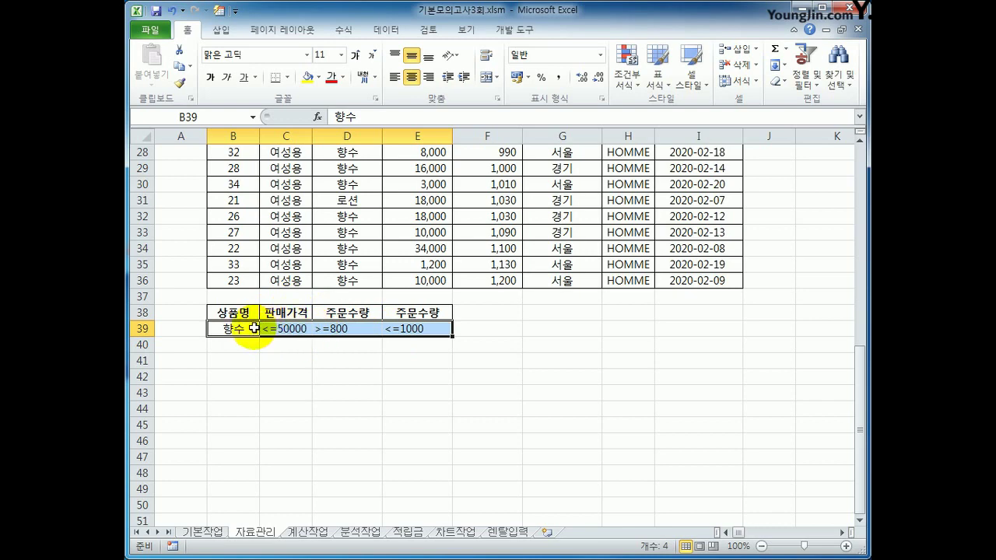
Step: Copy the 주문지역 header and a 서울 value into F38:F39 of the criteria block
scroll(493, 329, "up", 9)
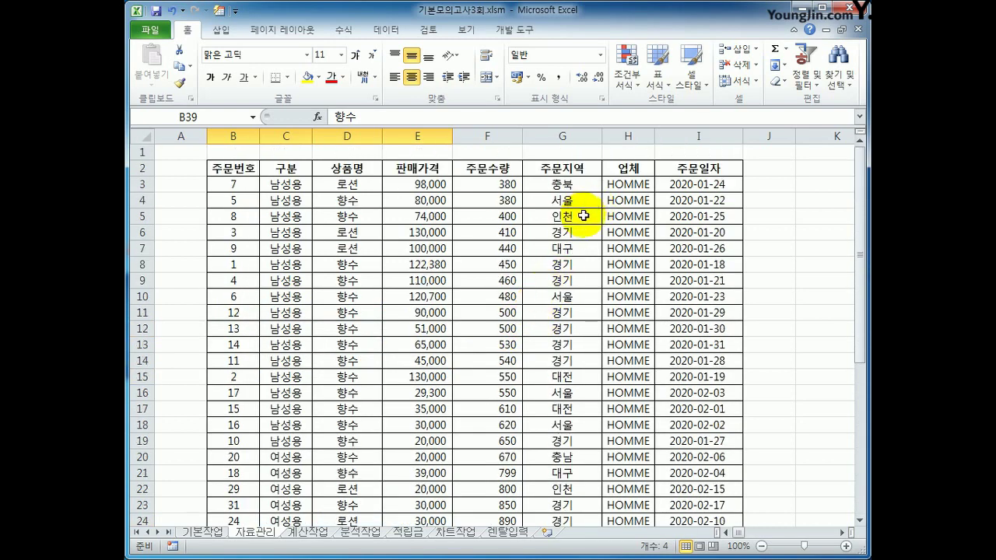
left_click(572, 168)
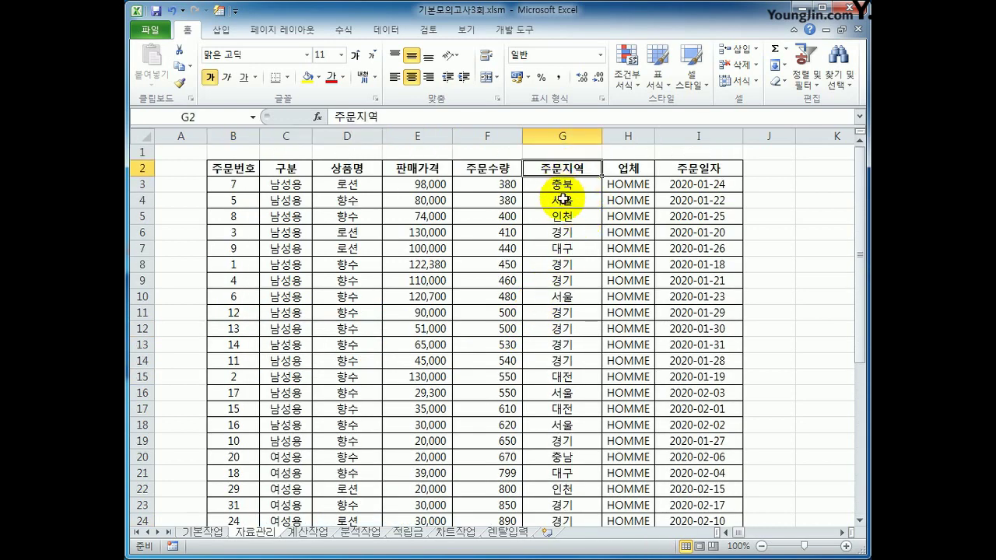
left_click(563, 200, "ctrl")
key("ctrl+c")
scroll(486, 280, "down", 10)
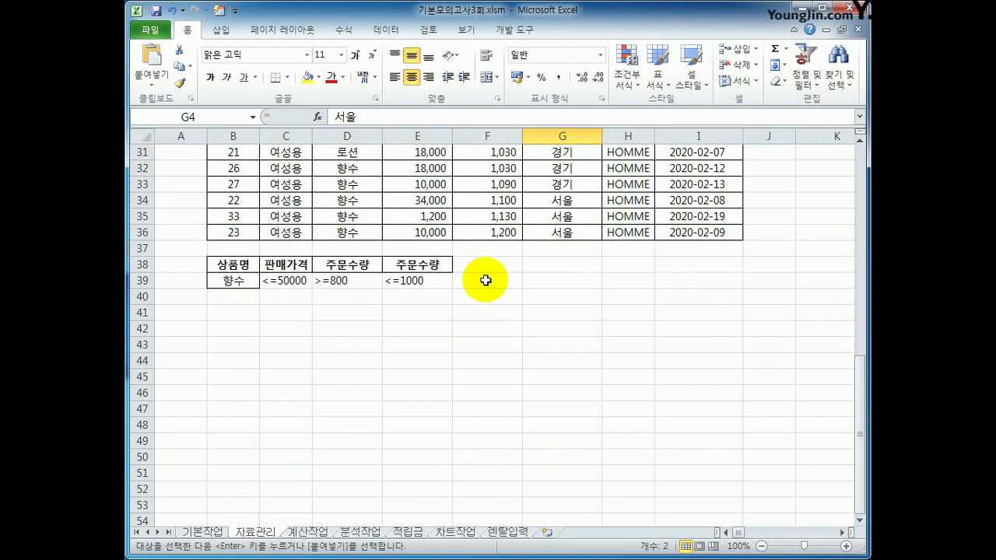
left_click(485, 266)
key("ctrl+v")
Step: Move the 서울 condition down from F39 to F40
left_click(487, 285)
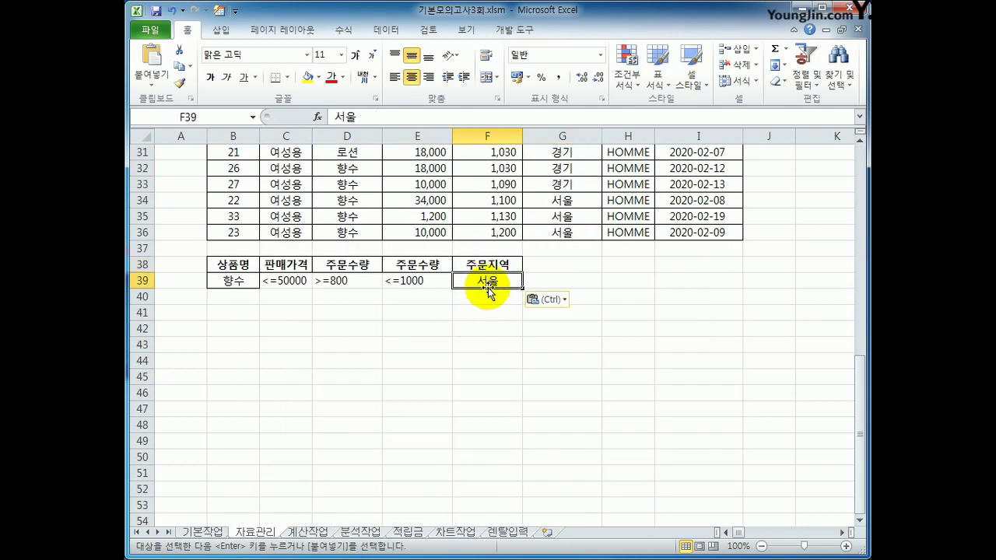
left_click_drag(488, 289, 486, 298)
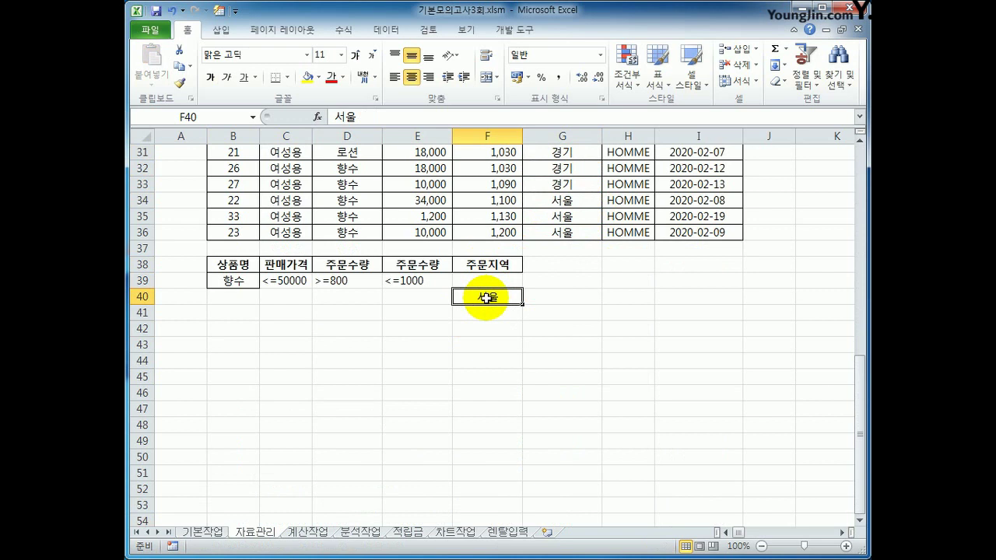
left_click_drag(250, 281, 419, 282)
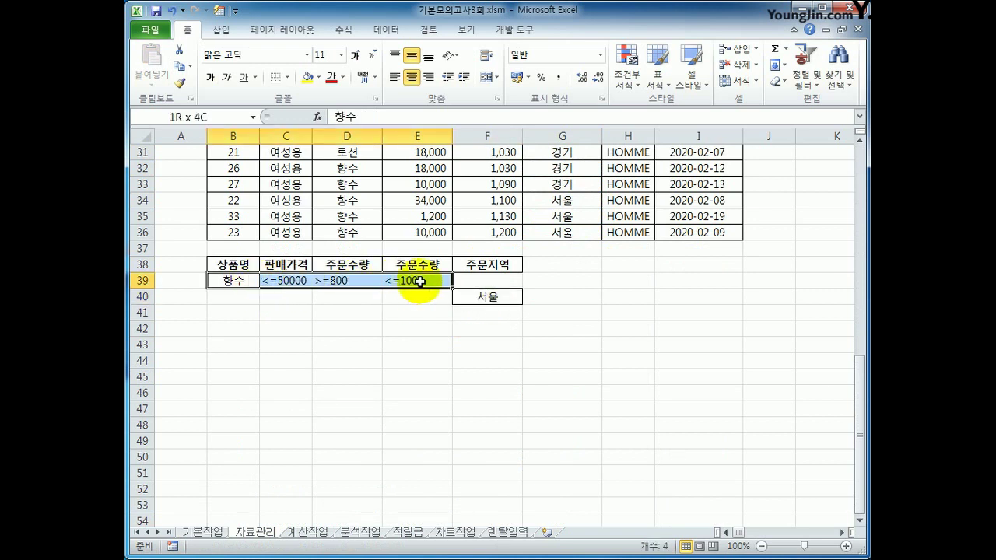
left_click(484, 294)
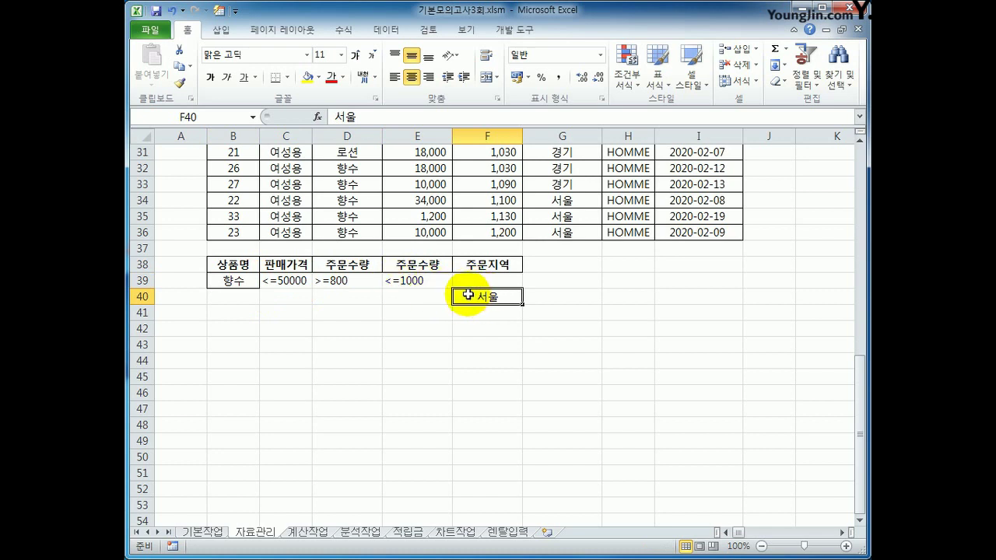
scroll(466, 294, "up", 10)
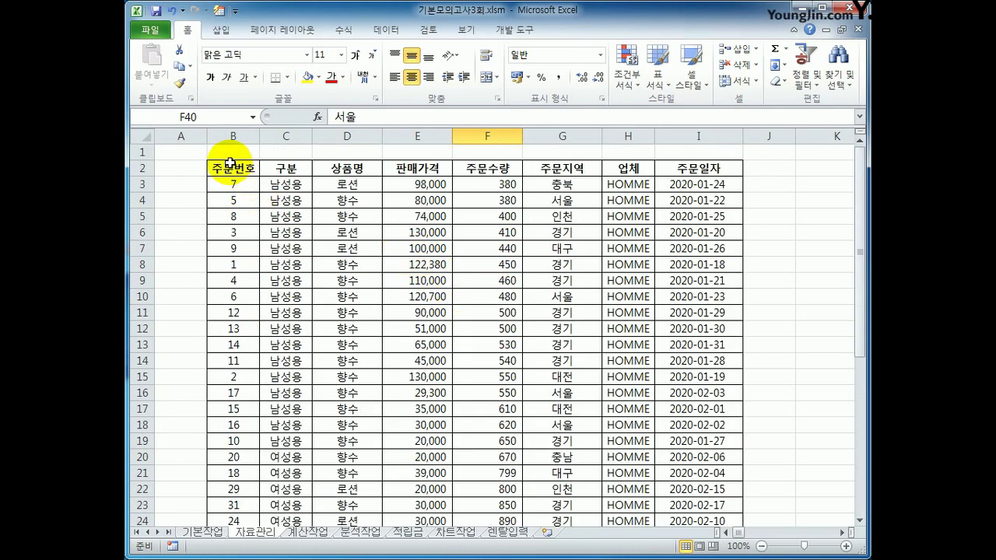
Step: Copy the headers 주문번호, 상품명, 판매가격, 주문수량, 주문지역 and 주문일자 into B43:G43
left_click(230, 163)
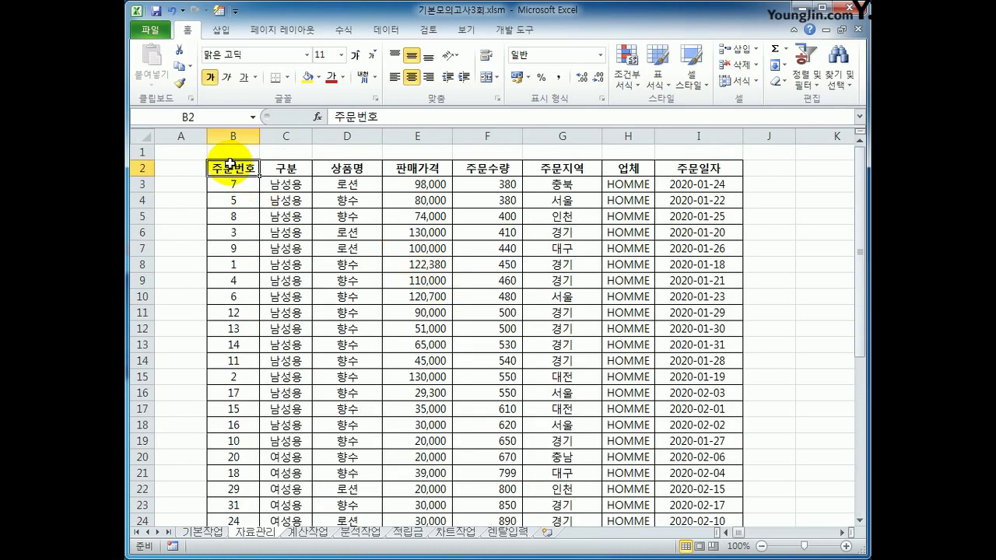
left_click(352, 172, "ctrl")
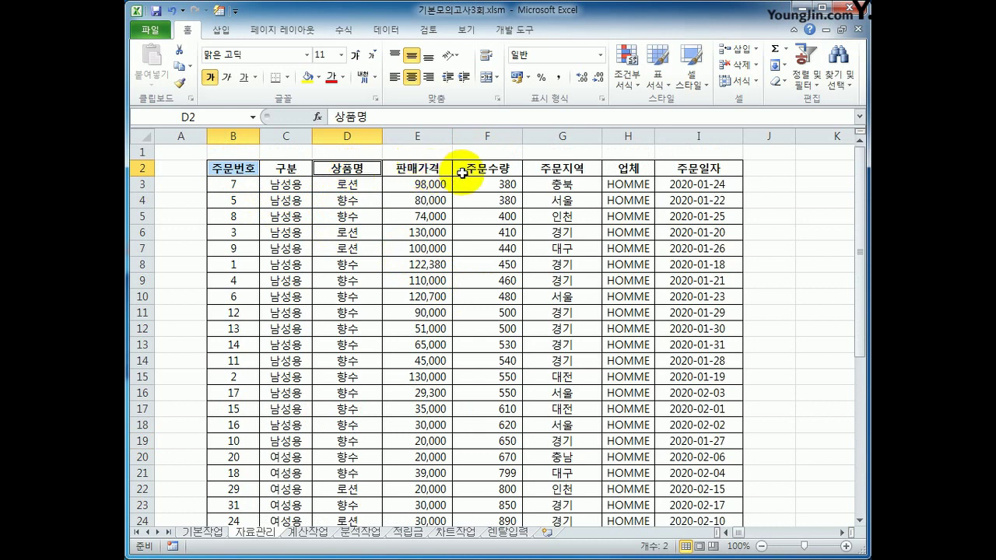
left_click(414, 169, "ctrl")
left_click(507, 171, "ctrl")
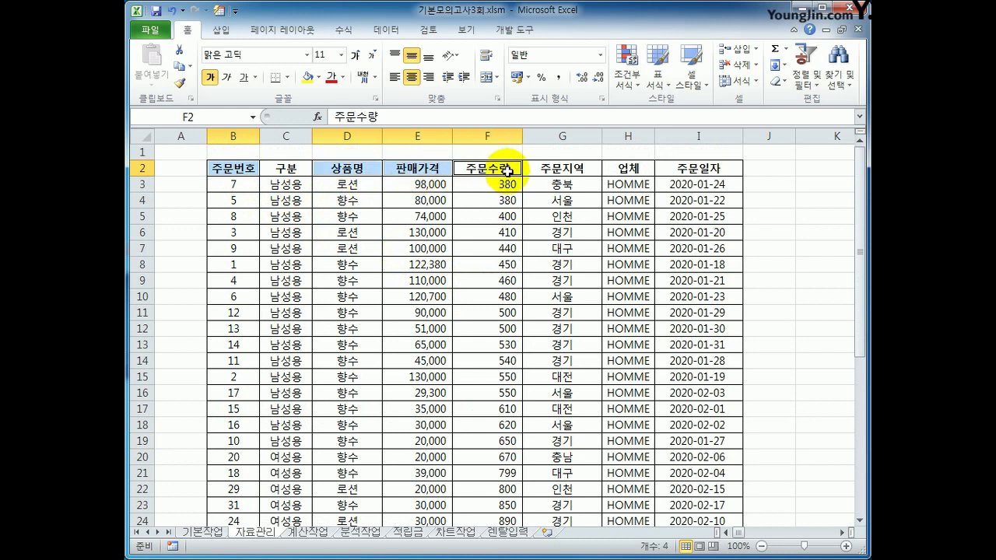
left_click(583, 170, "ctrl")
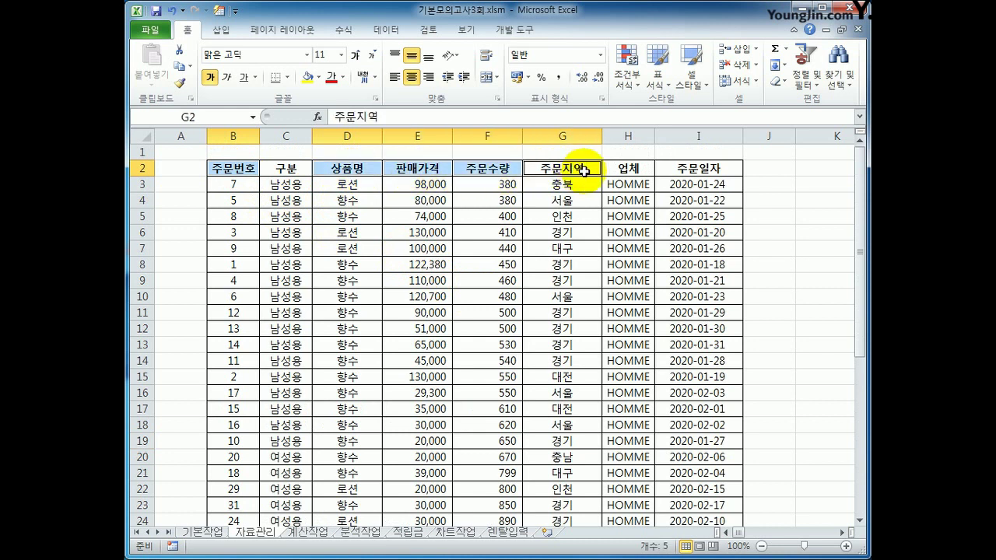
left_click(665, 169, "ctrl")
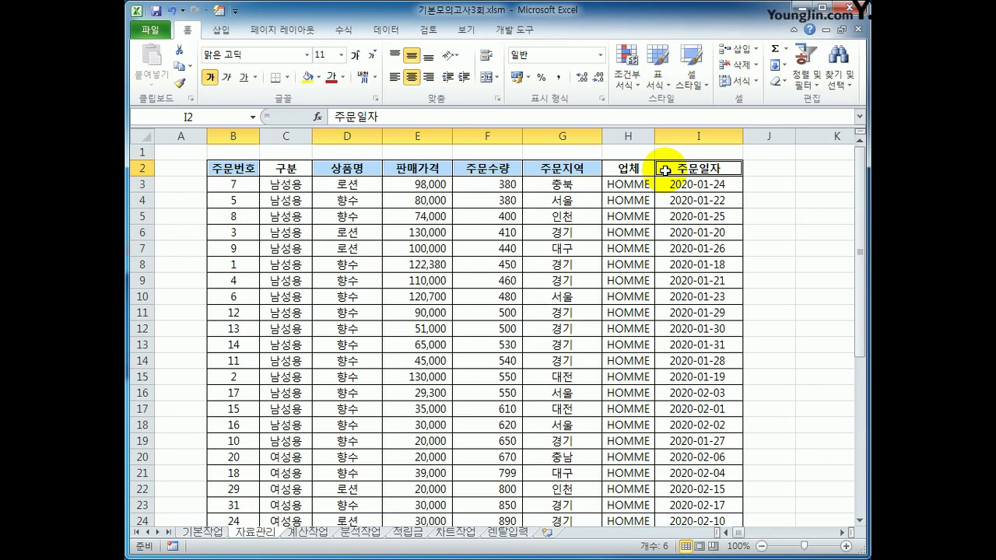
key("ctrl+c")
scroll(665, 170, "down", 12)
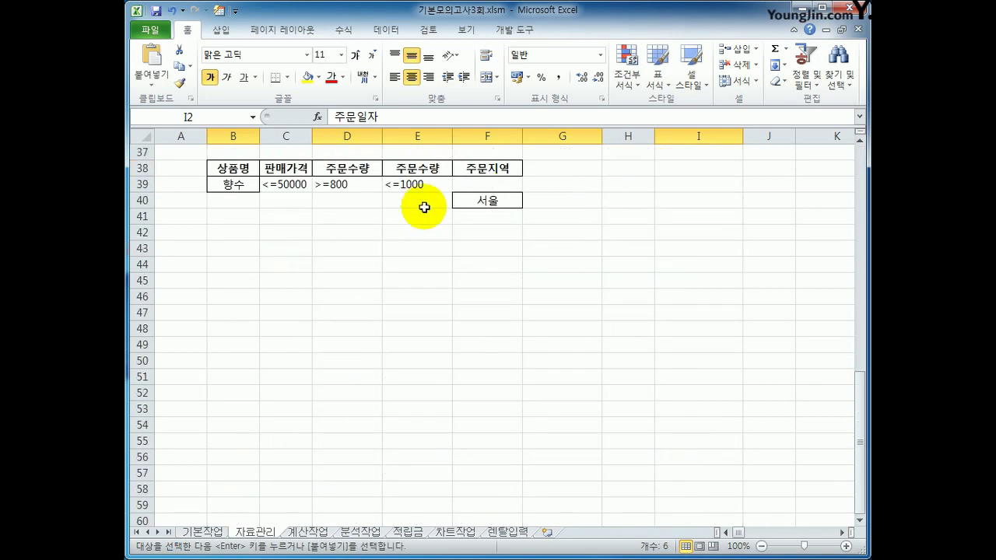
left_click(249, 249)
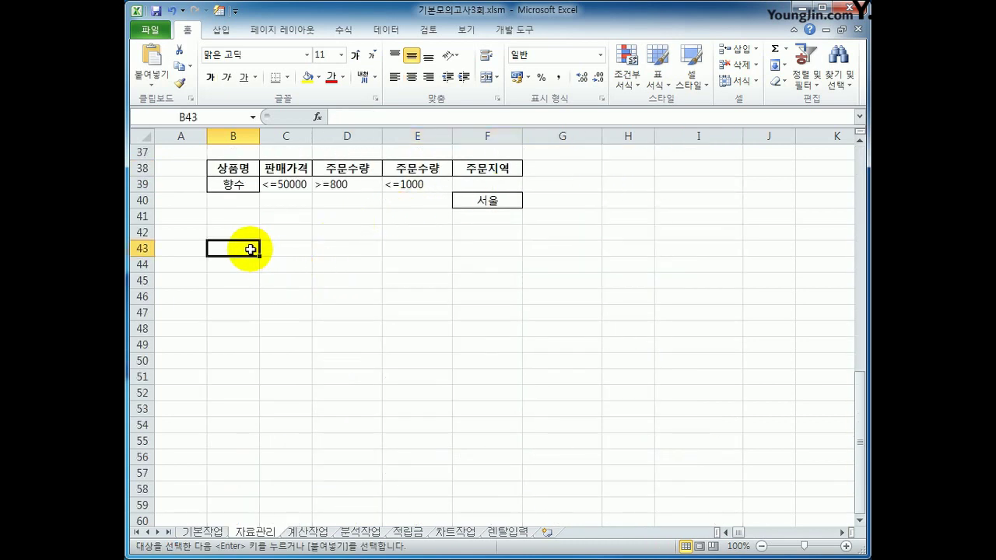
key("ctrl+v")
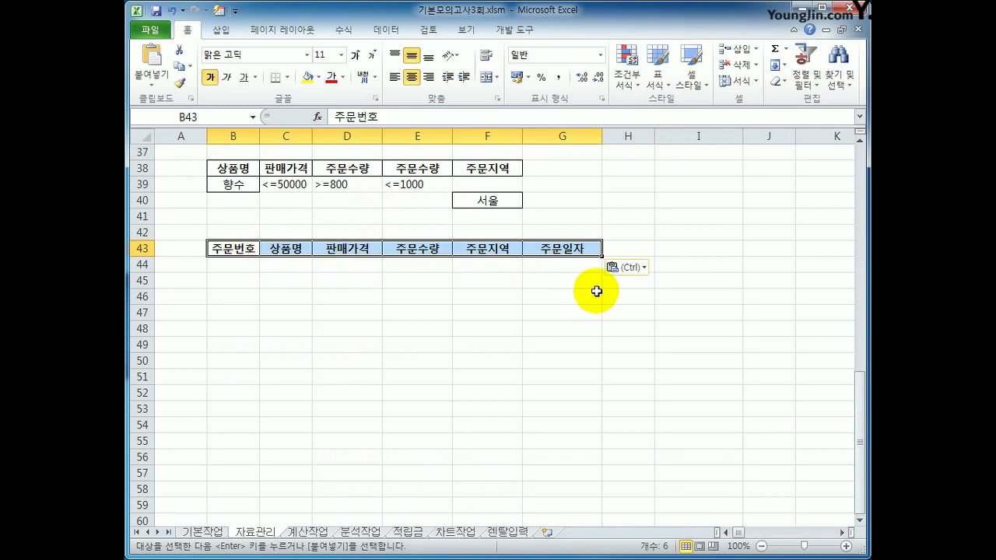
scroll(583, 288, "up", 8)
left_click(424, 249)
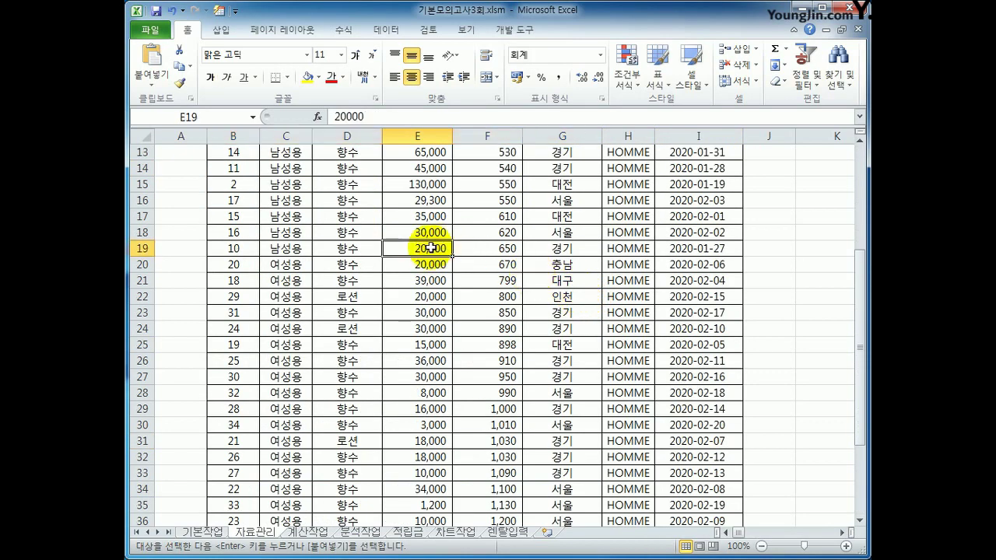
Step: Set up Advanced Filter with criteria B38:F40, copying results to B43:G43
left_click(380, 29)
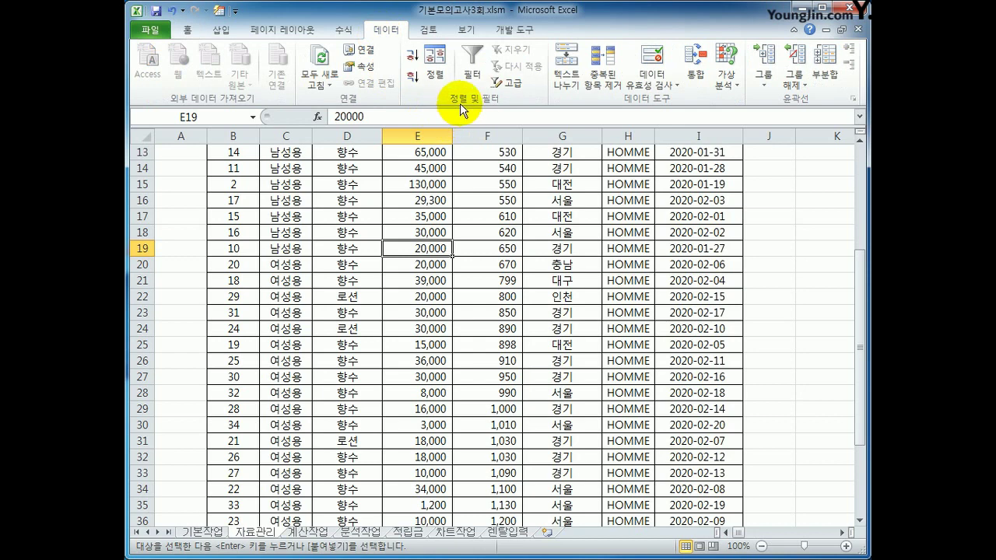
left_click(508, 82)
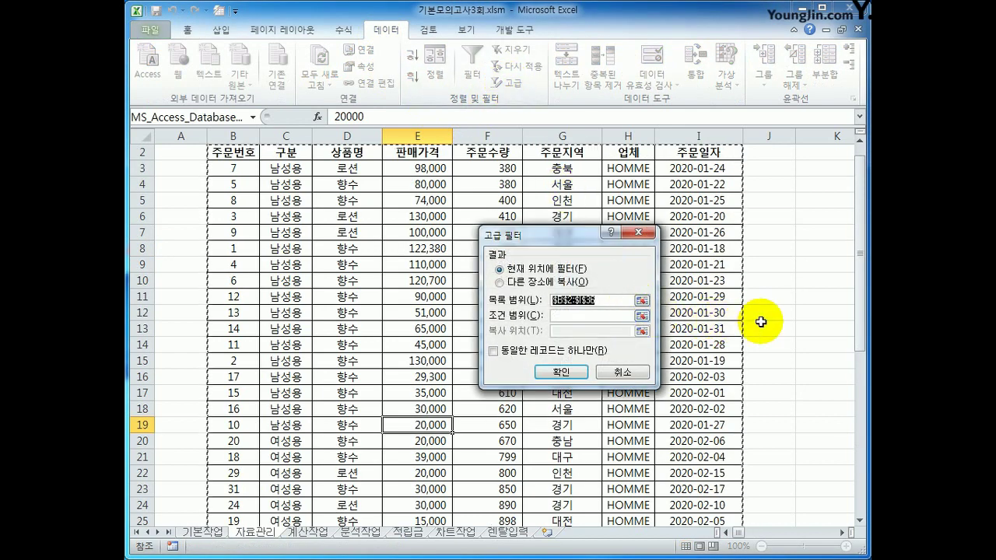
scroll(796, 316, "down", 6)
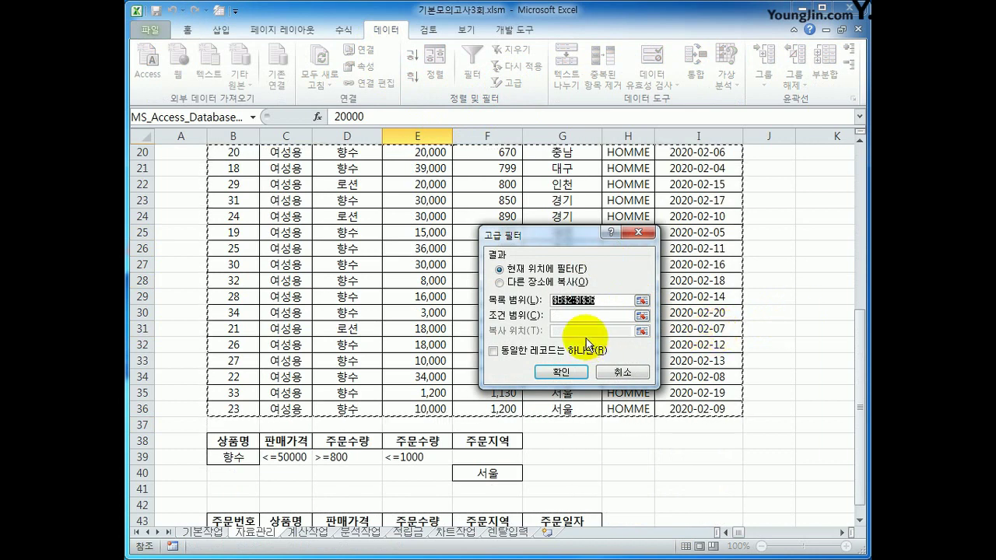
left_click(584, 316)
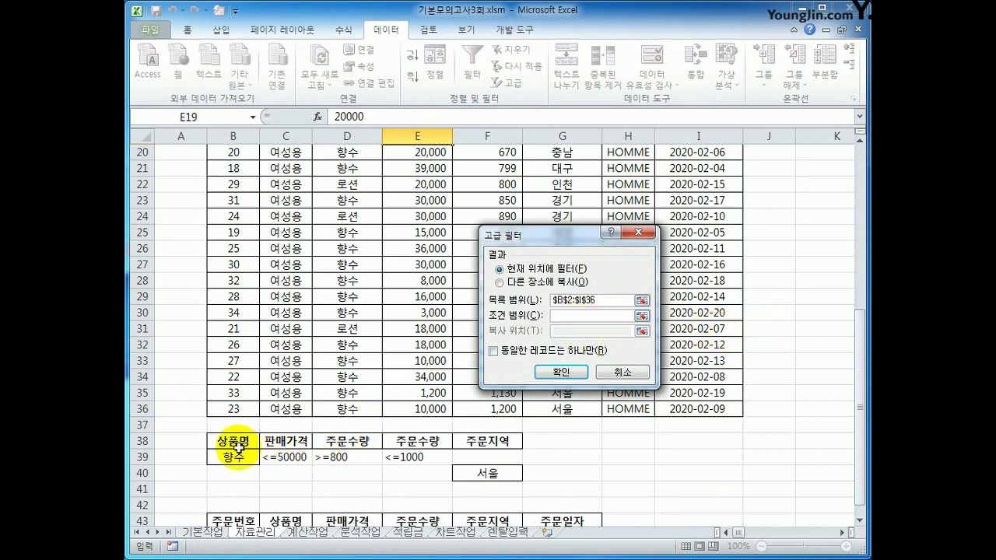
left_click_drag(238, 446, 482, 472)
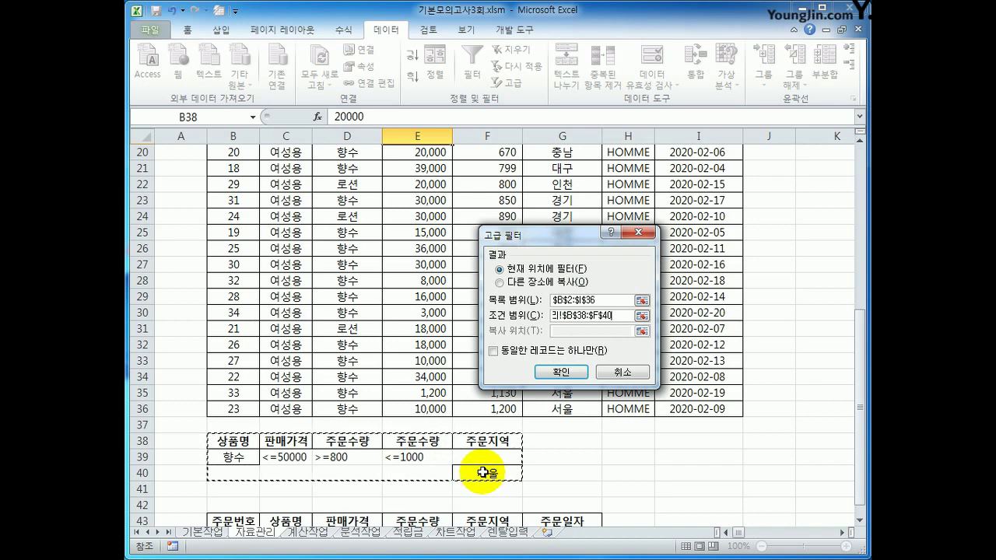
left_click(504, 282)
left_click(558, 328)
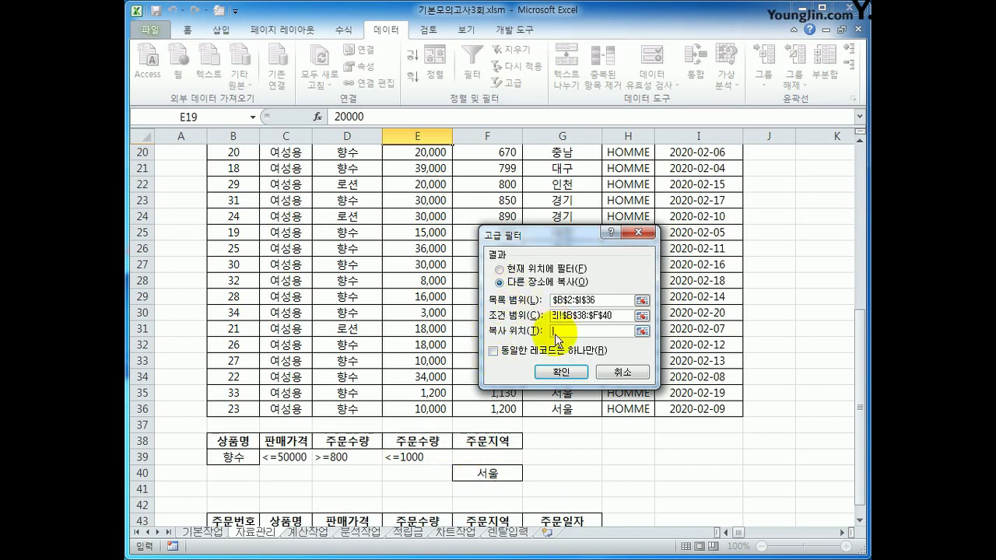
scroll(244, 351, "down", 4)
left_click_drag(223, 329, 535, 331)
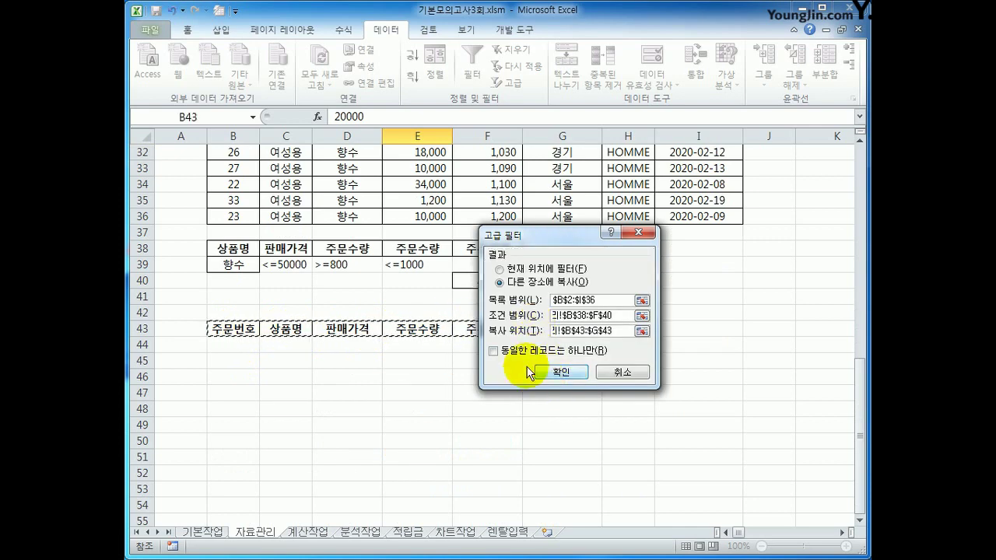
Step: Run the advanced filter to extract the matching 향수 orders below row 43
left_click(578, 375)
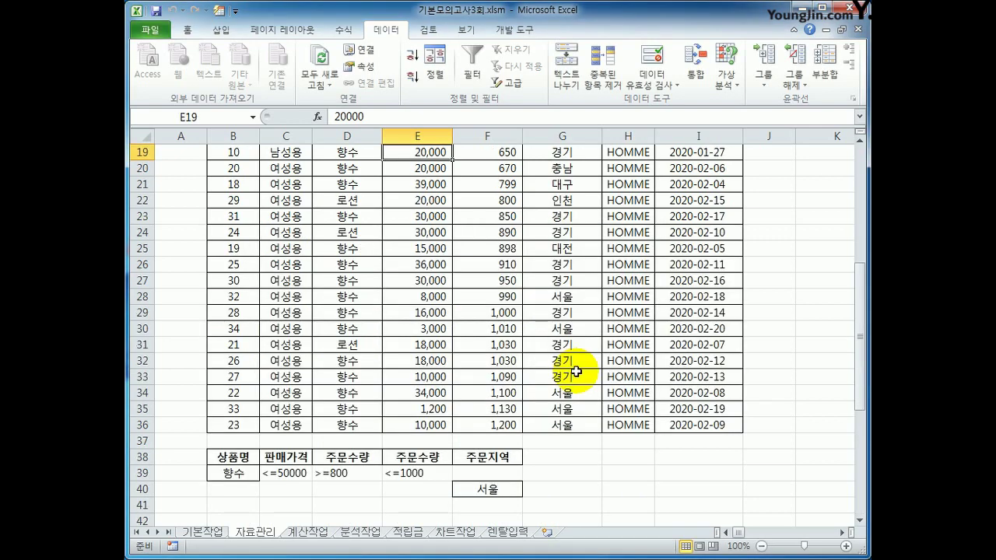
scroll(560, 372, "down", 4)
scroll(559, 371, "down", 2)
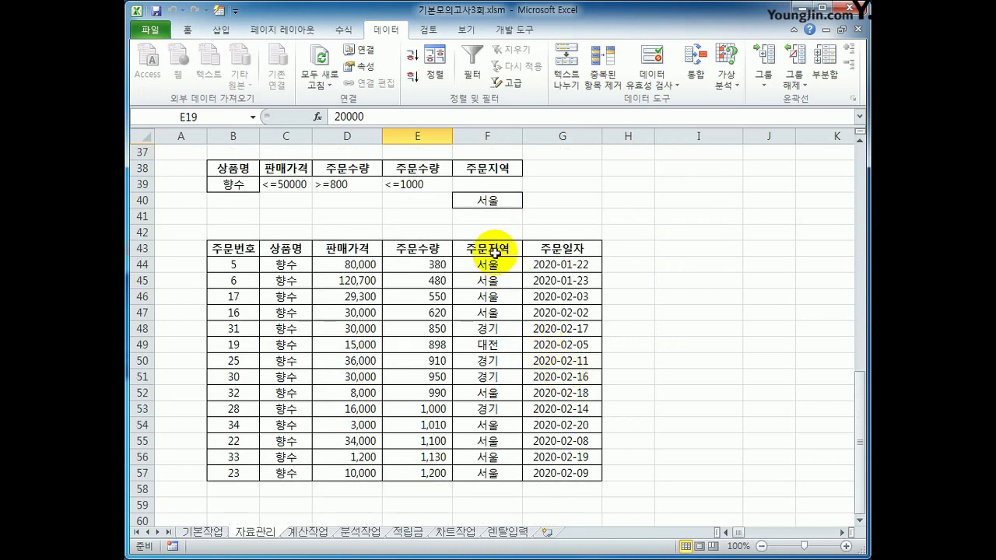
Step: Review the extracted 서울 rows, rows 51–52 prices and quantities, and the last order date
left_click_drag(487, 265, 500, 310)
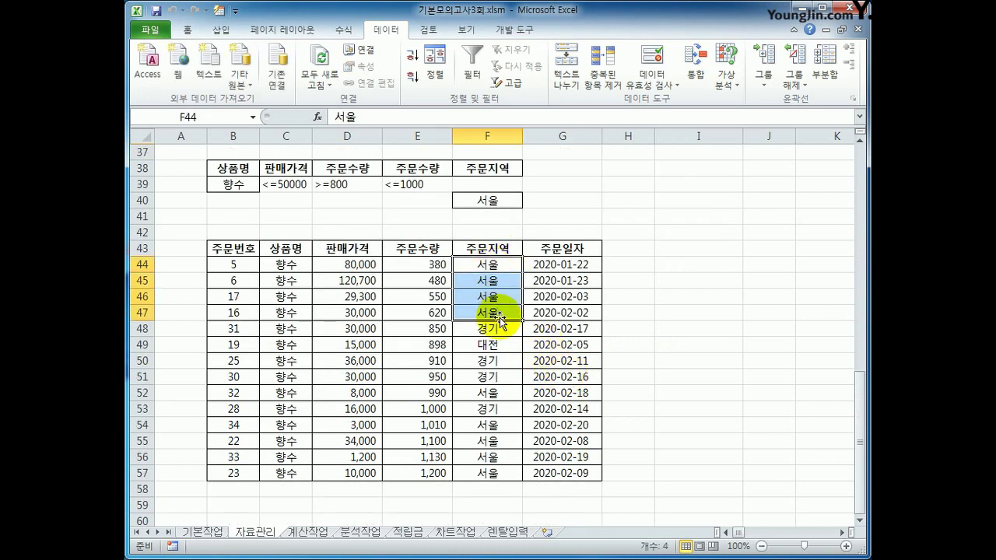
left_click(487, 393)
left_click_drag(487, 425, 496, 475)
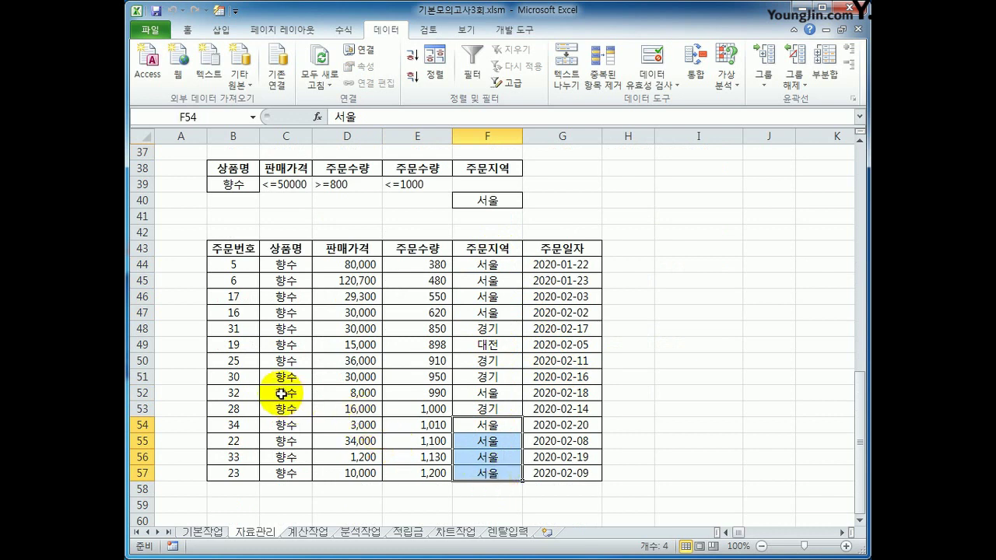
left_click_drag(283, 393, 412, 396)
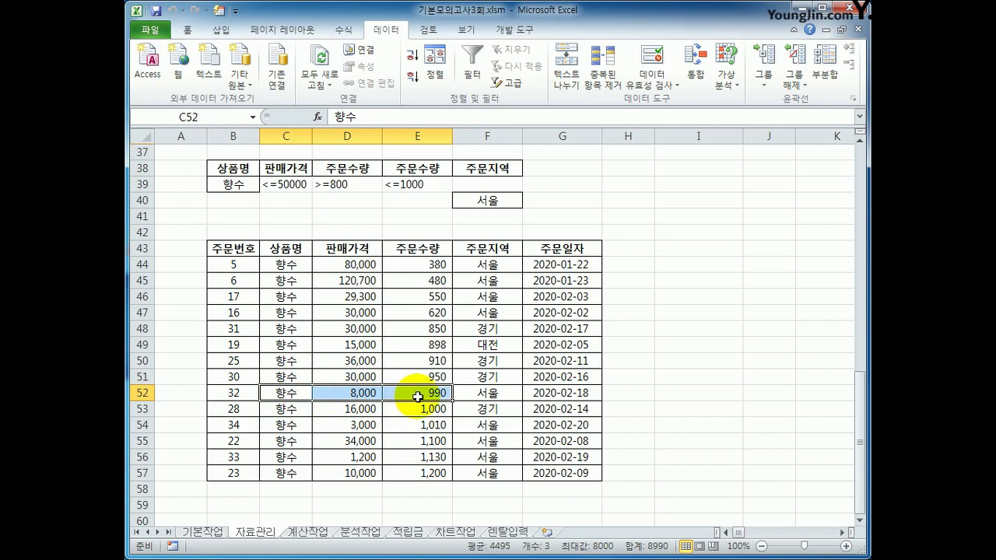
left_click(304, 378)
left_click_drag(304, 378, 433, 375)
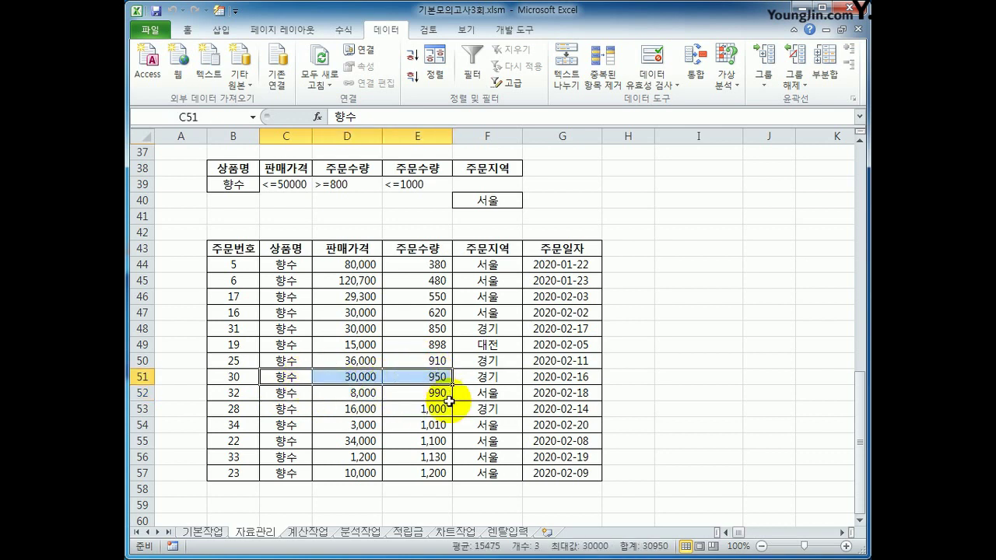
left_click(566, 470)
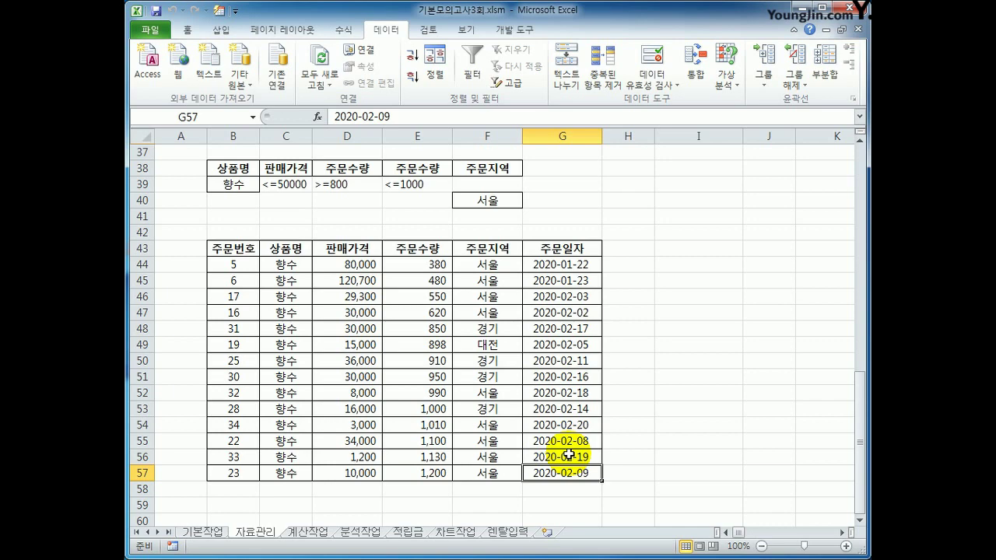
scroll(569, 455, "up", 12)
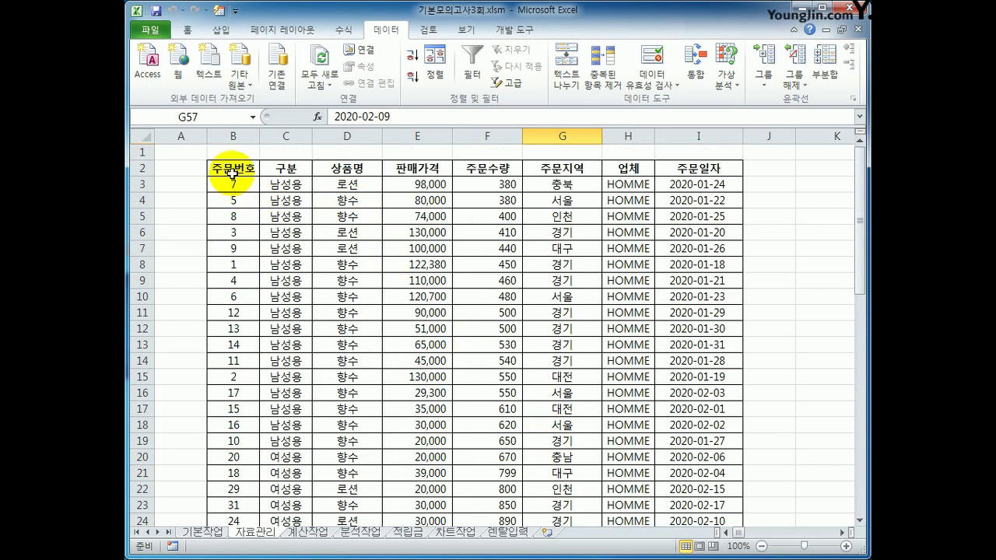
Step: Select the order table's data rows and start a new formula-based conditional formatting rule
left_click_drag(233, 166, 667, 167)
left_click_drag(233, 187, 691, 496)
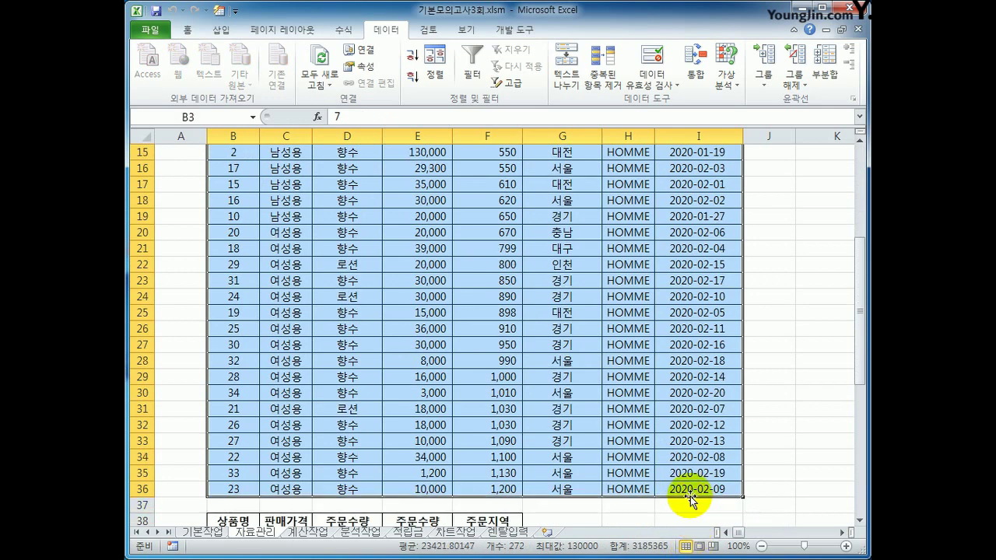
left_click(194, 35)
left_click(626, 82)
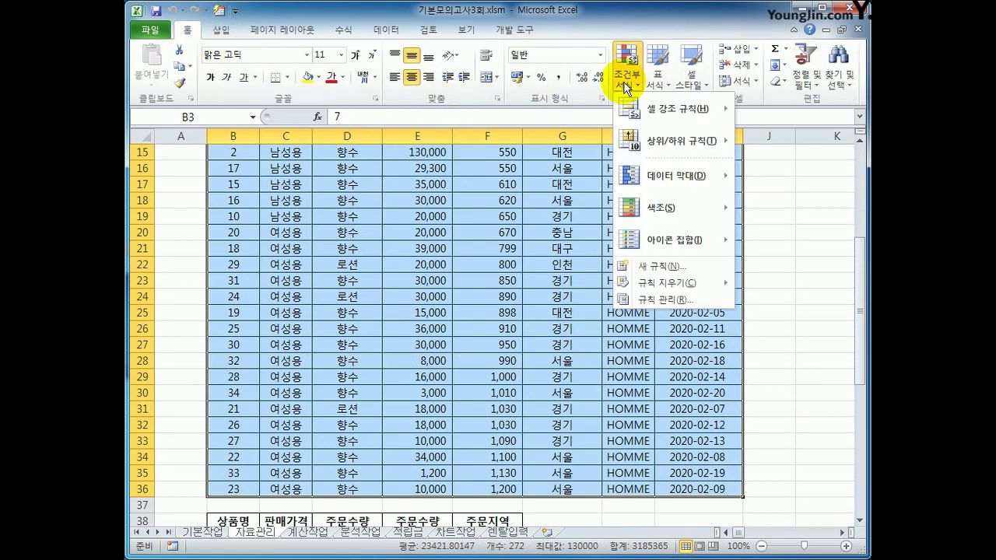
left_click(662, 266)
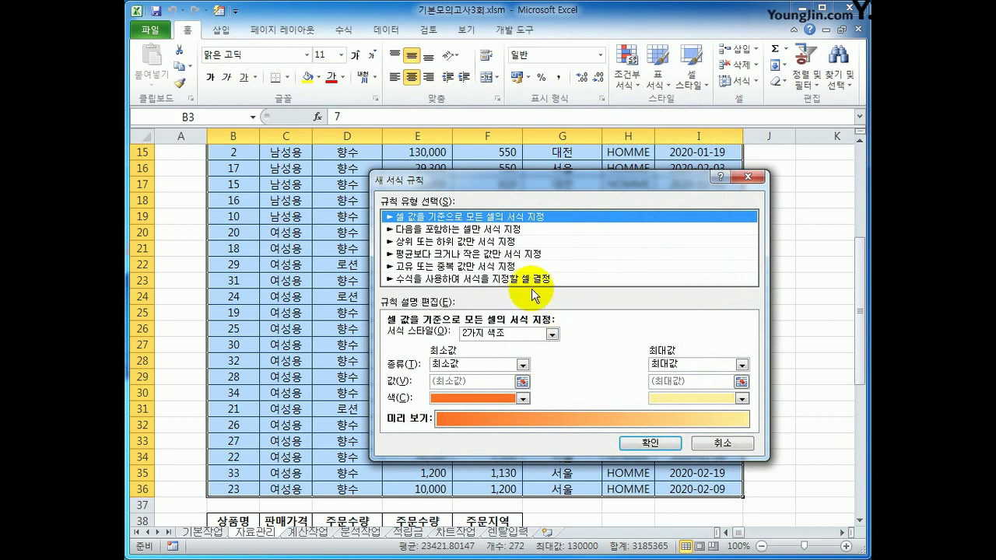
left_click(533, 281)
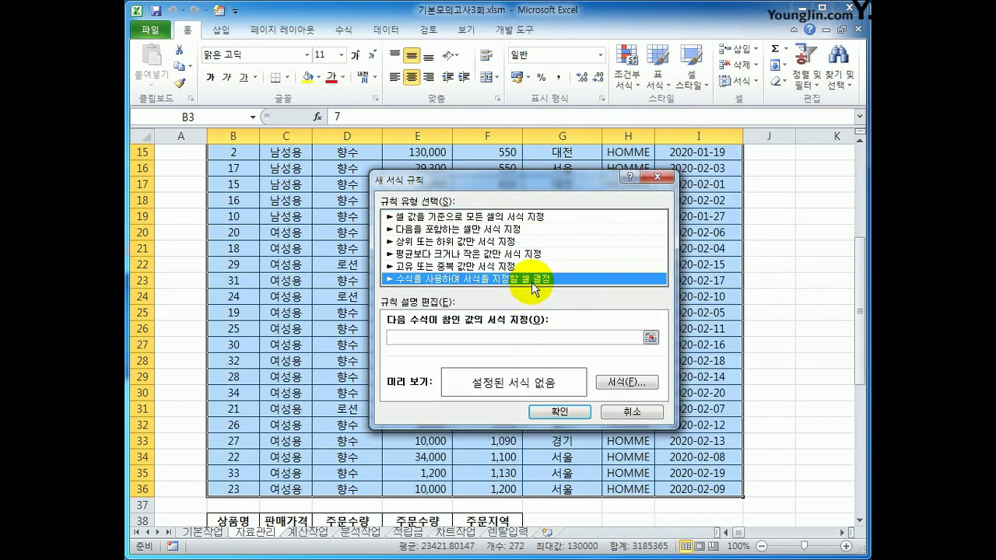
left_click(490, 338)
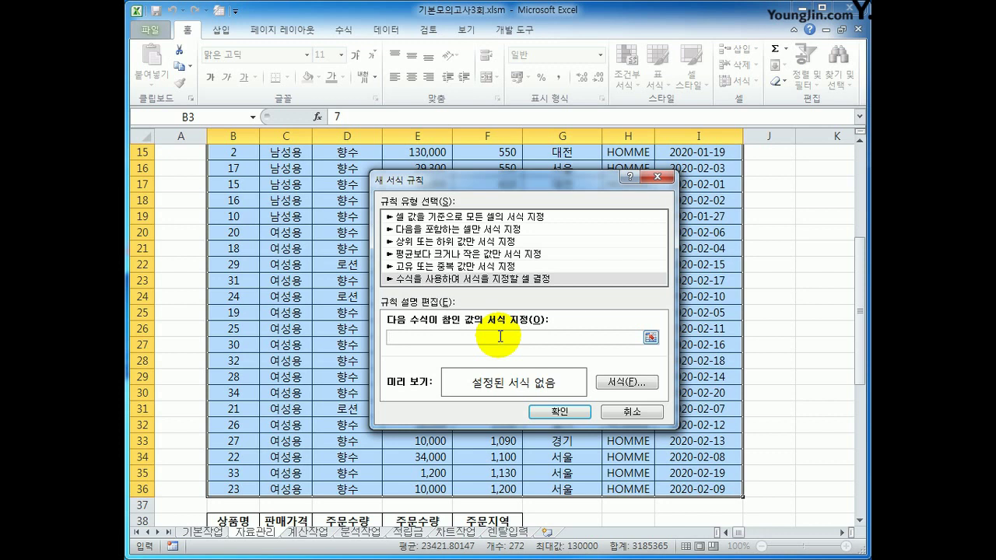
Step: Begin the rule formula as =AND($G3="서울" with a relative row reference to G3
type("ㅋ")
key("BackSpace")
type("=and(")
scroll(500, 358, "up", 5)
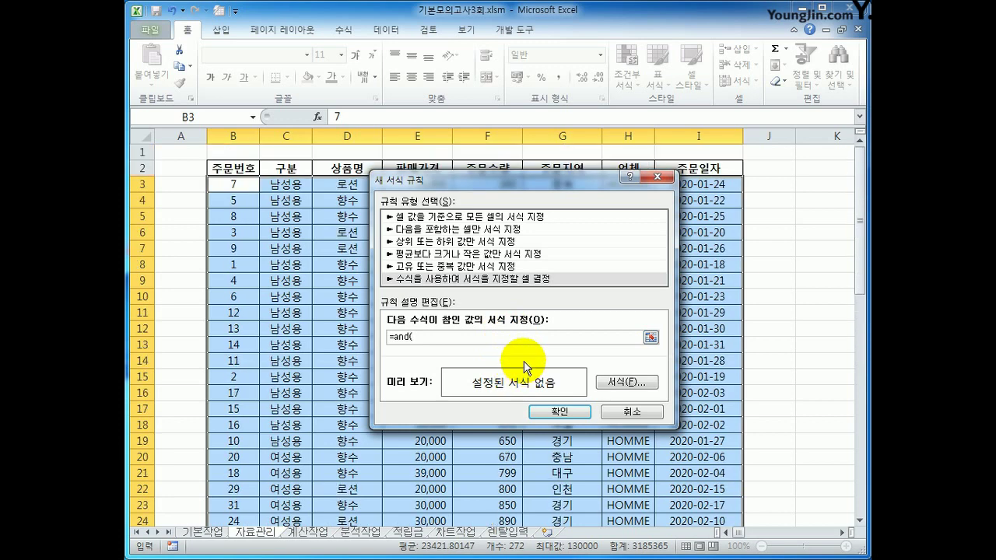
left_click_drag(556, 194, 562, 258)
left_click(562, 189)
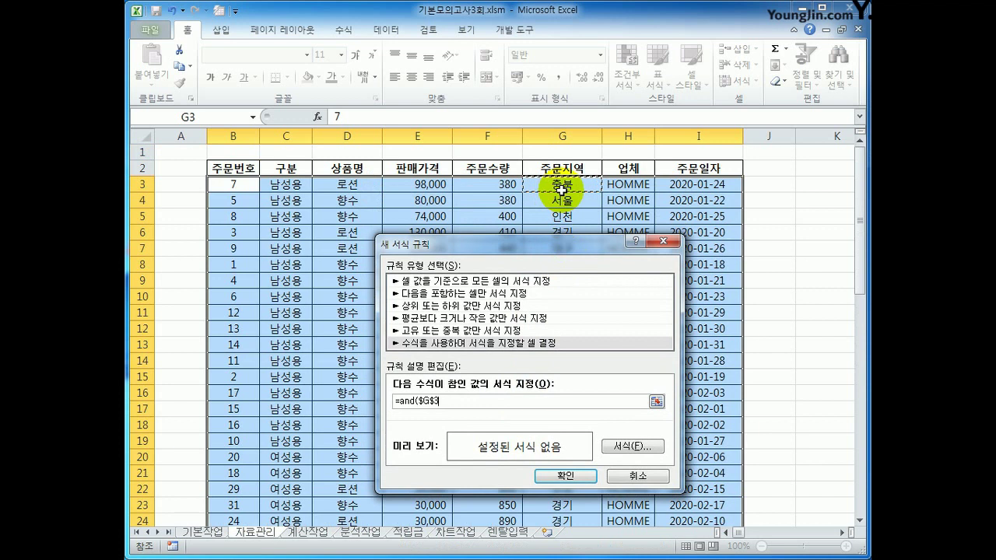
left_click(424, 401)
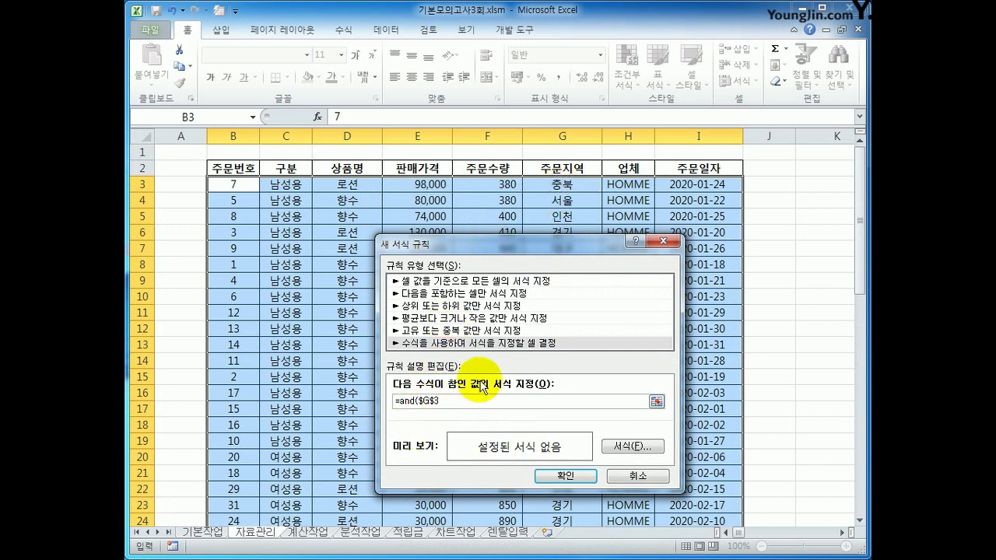
key("Delete")
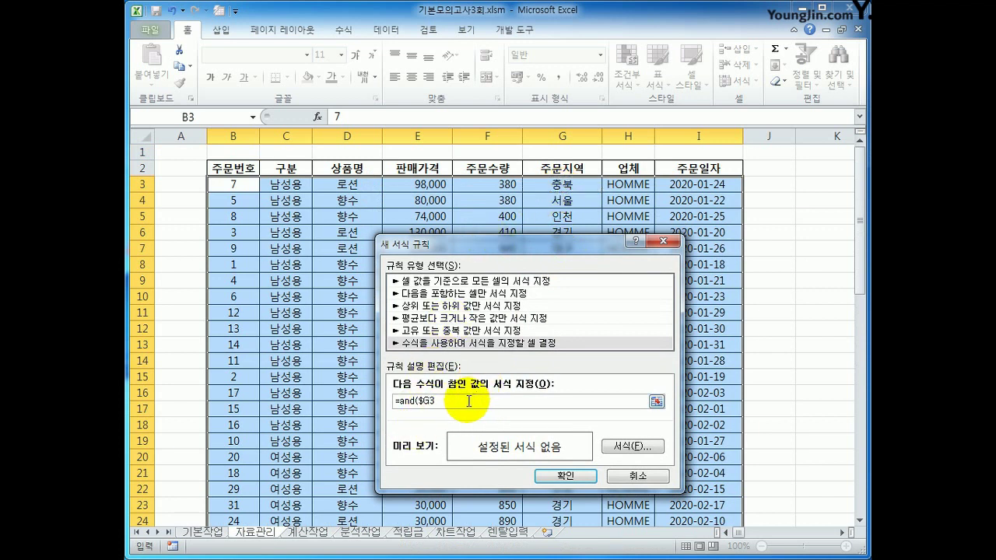
left_click(466, 400)
type("=\"")
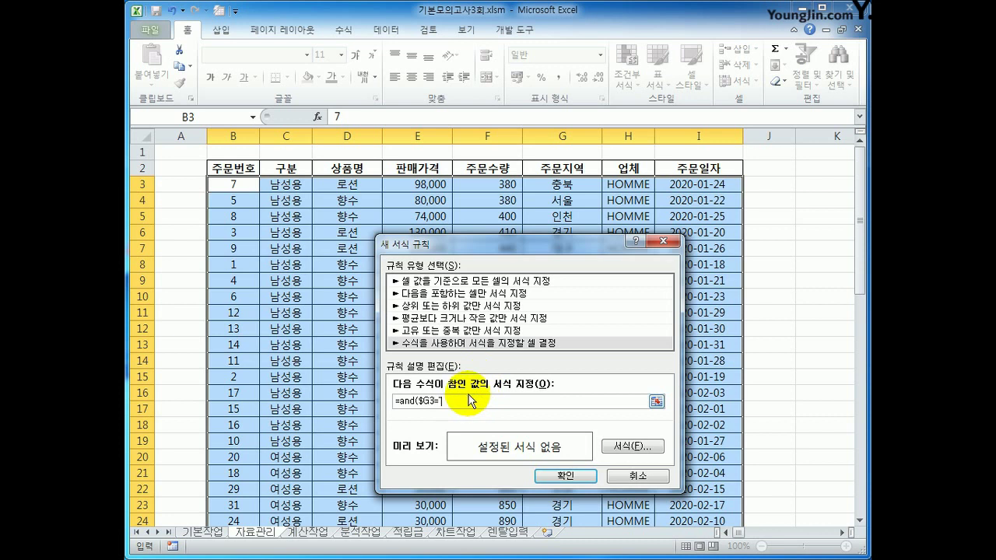
type("서울")
Step: Complete the formula as =AND($G3="서울",MONTH($I3)=1)
type("\",")
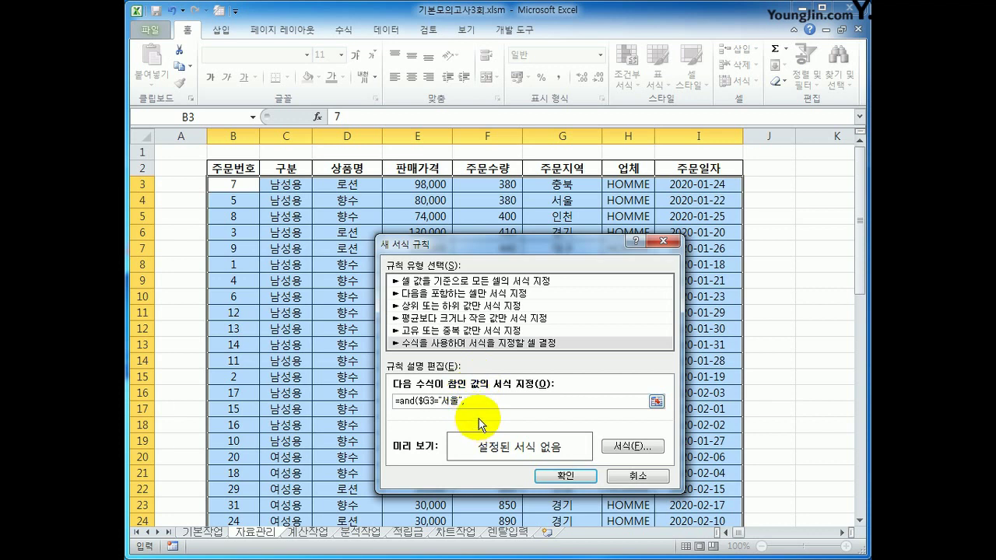
type("month(")
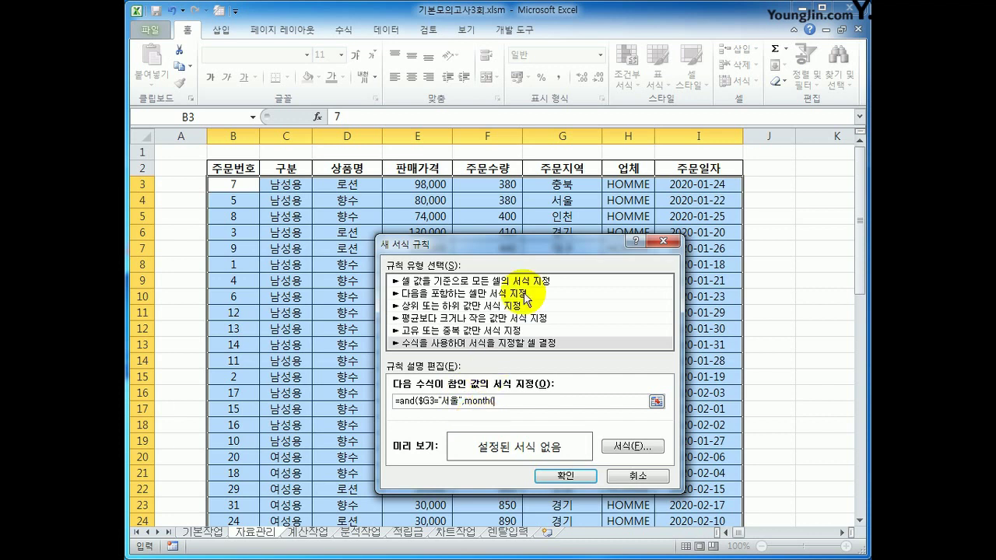
left_click(706, 186)
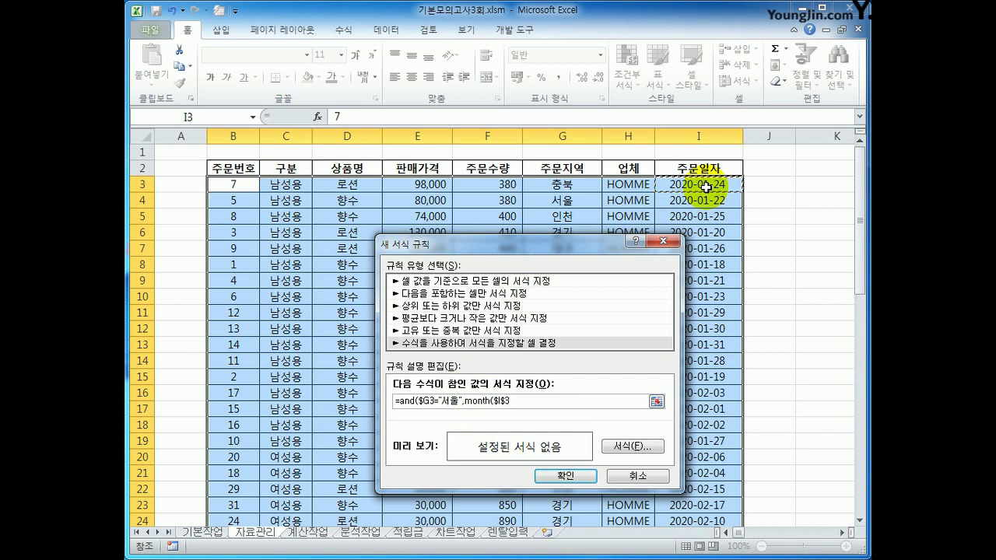
left_click(505, 402)
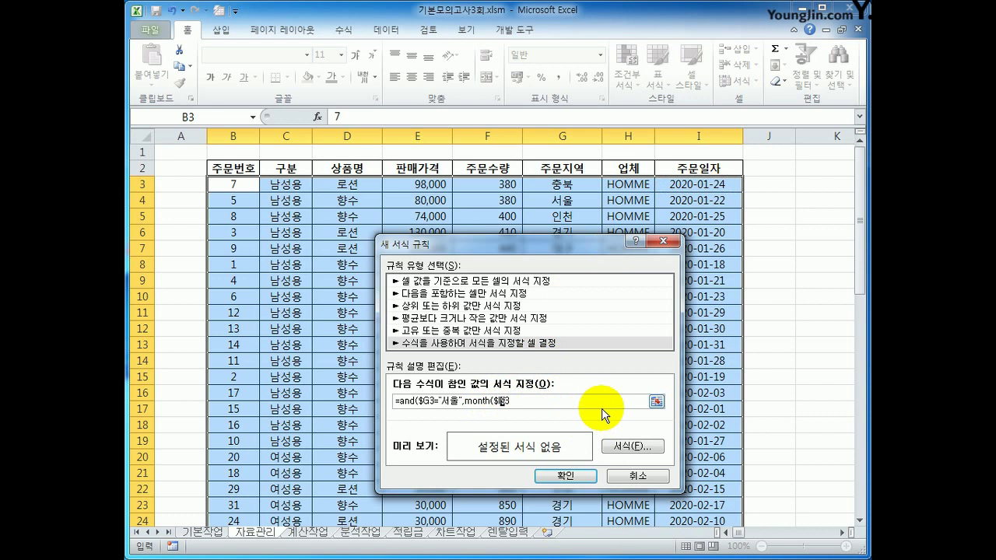
key("Delete")
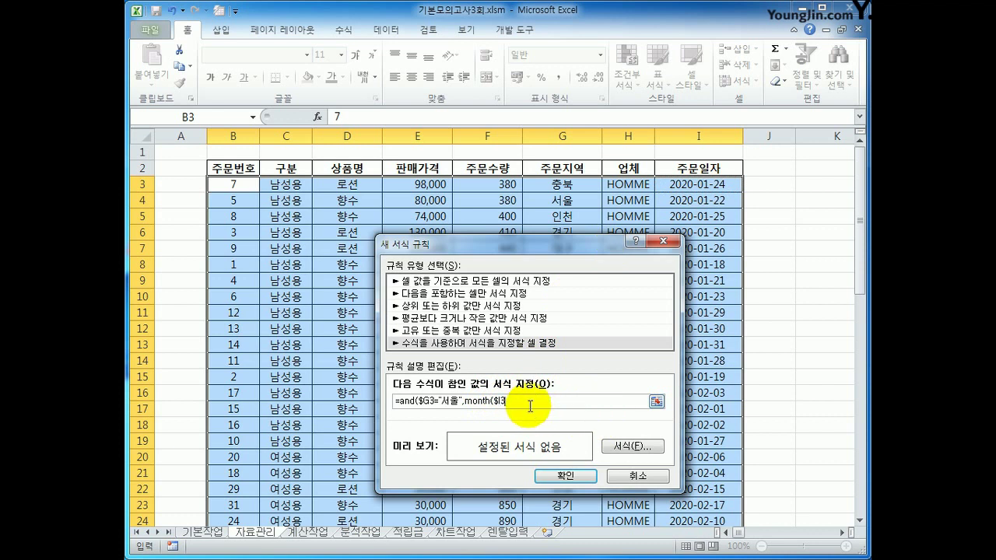
type(")=1")
Step: Format matching rows as bold blue text and apply the rule
left_click(632, 447)
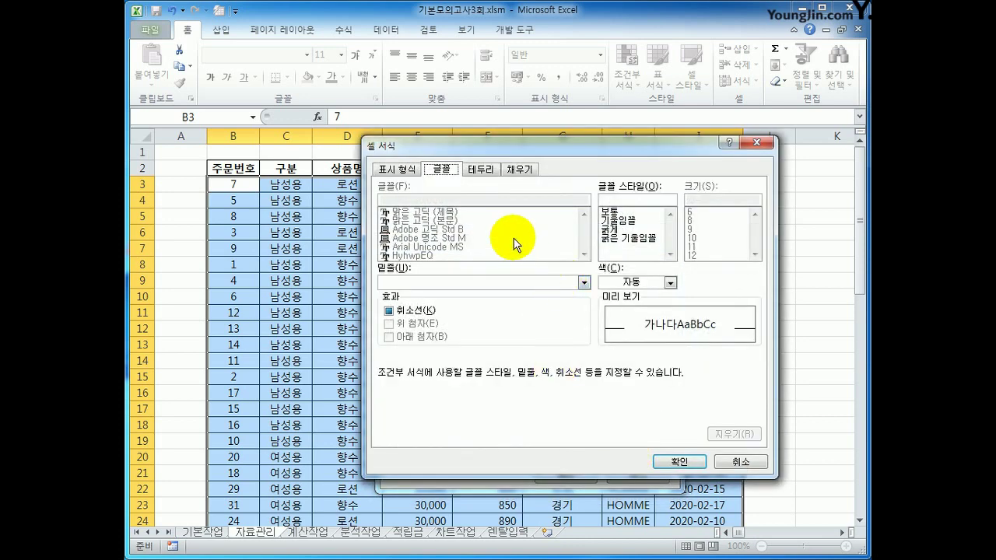
left_click(627, 231)
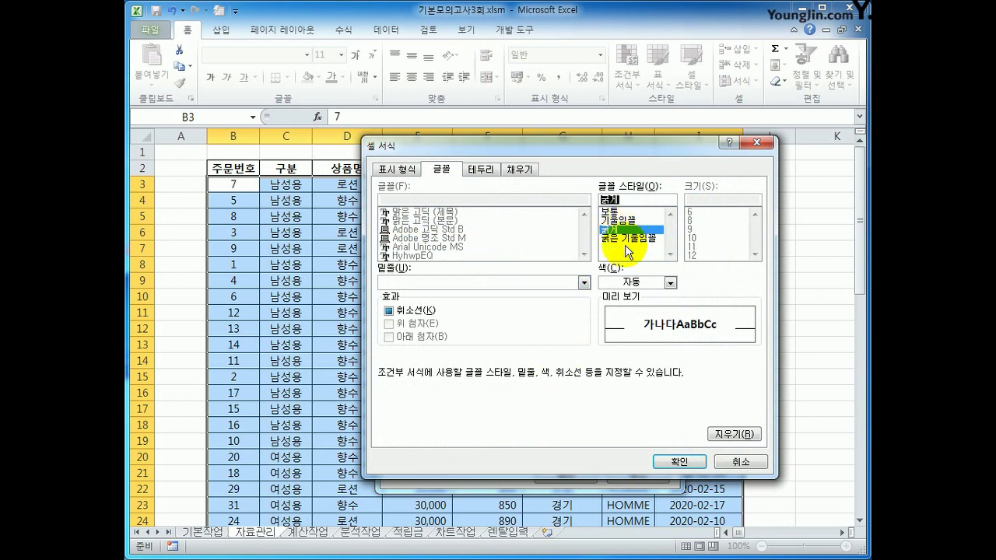
left_click(669, 283)
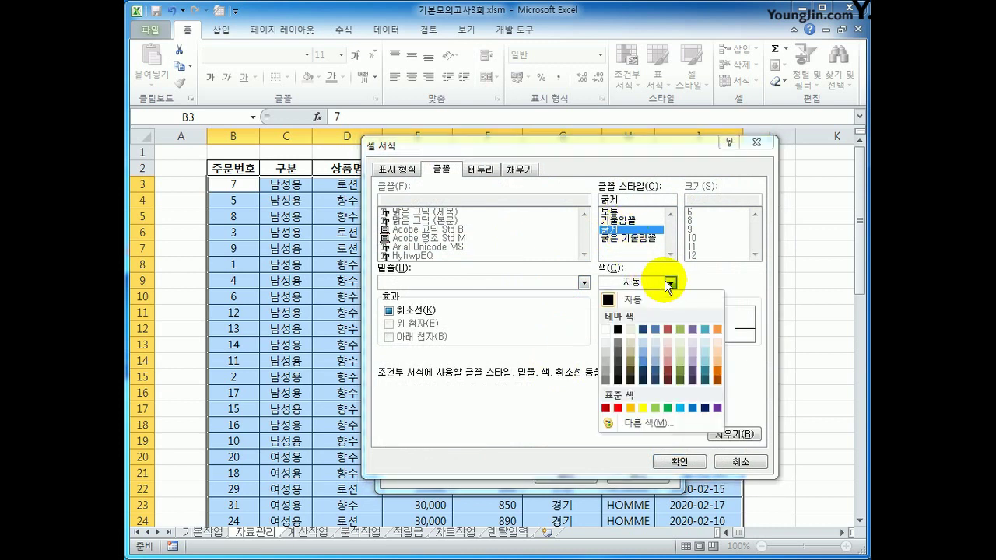
left_click(692, 408)
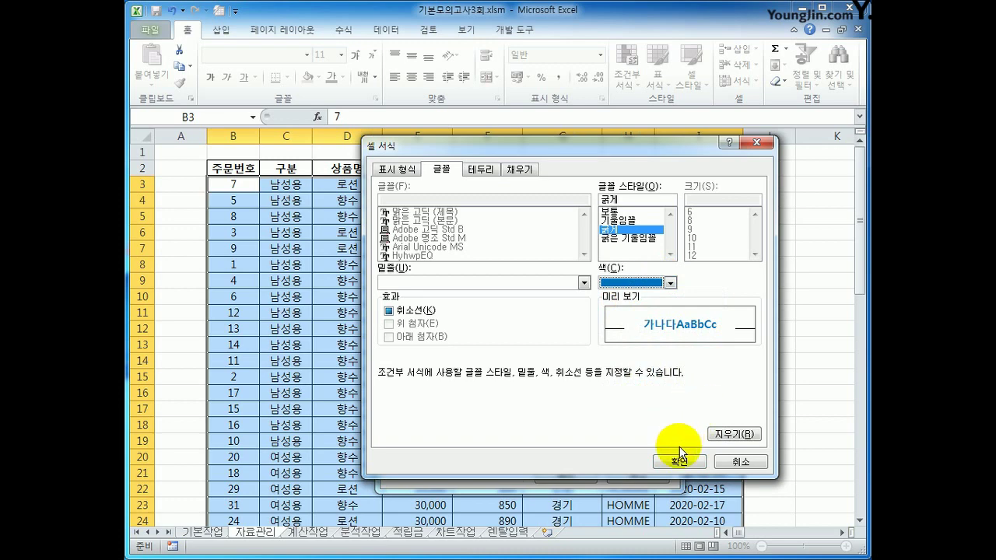
left_click(679, 461)
left_click(595, 477)
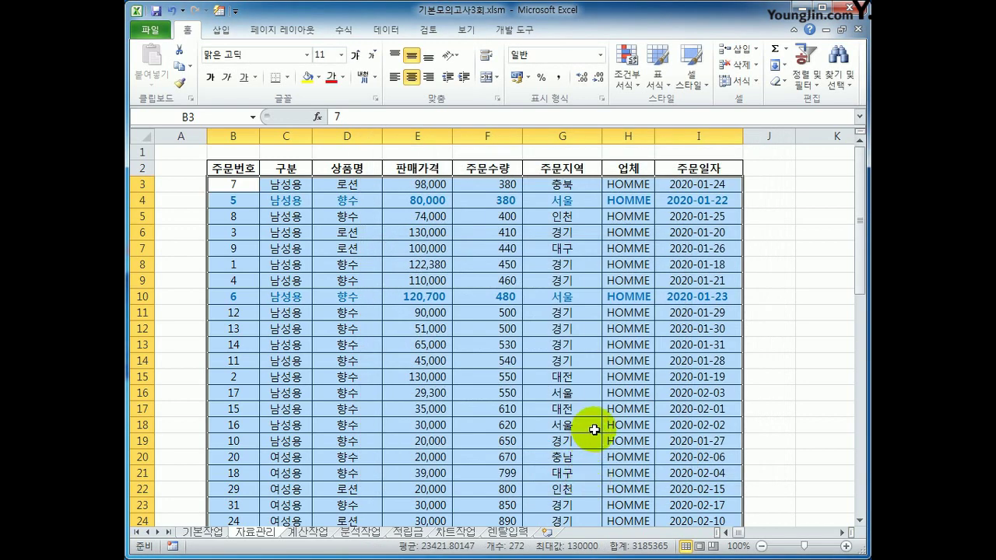
Step: Verify the bold blue 서울 January rows 4 and 10, then select the whole table B2:I36
left_click(555, 200)
left_click(684, 200)
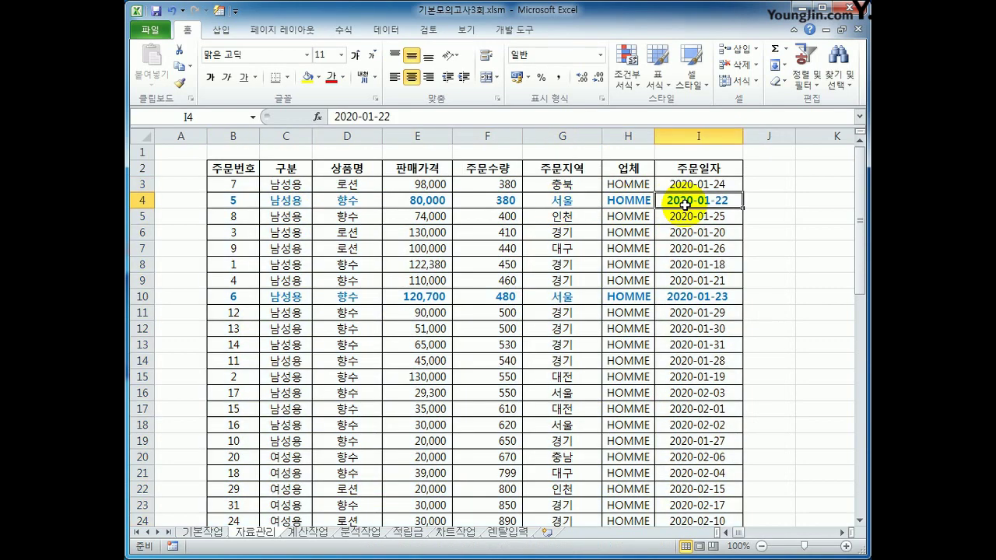
left_click(540, 298)
left_click(697, 297)
scroll(651, 379, "down", 3)
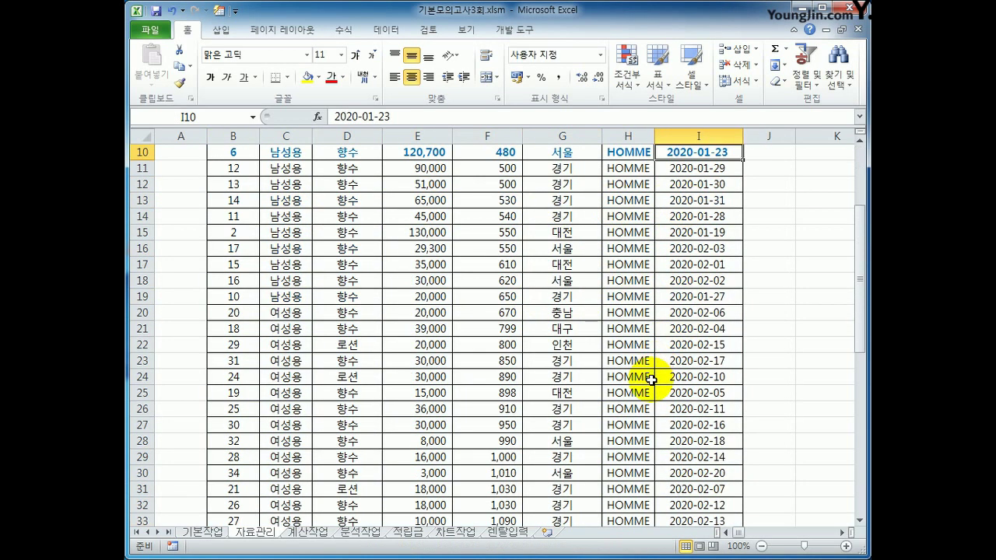
scroll(651, 379, "up", 3)
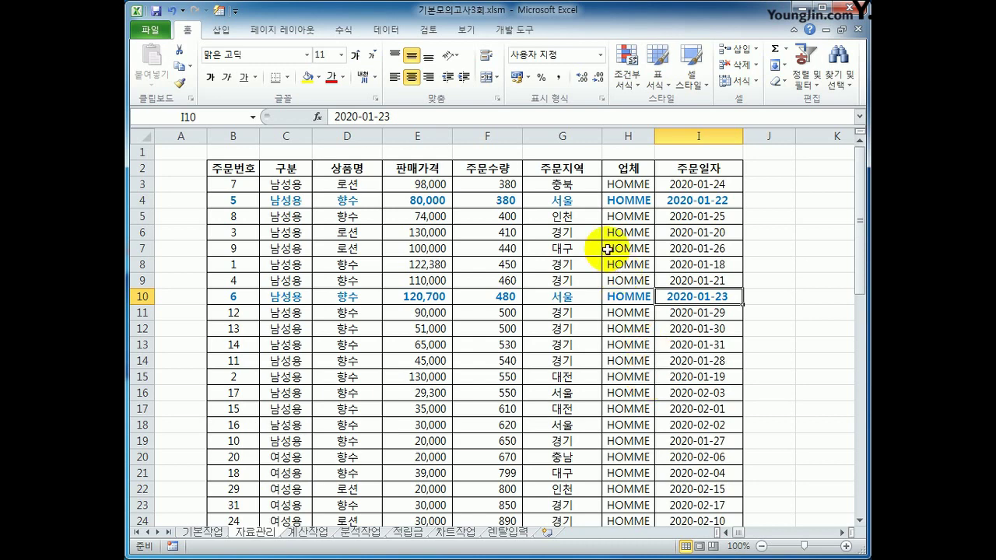
left_click_drag(247, 168, 701, 491)
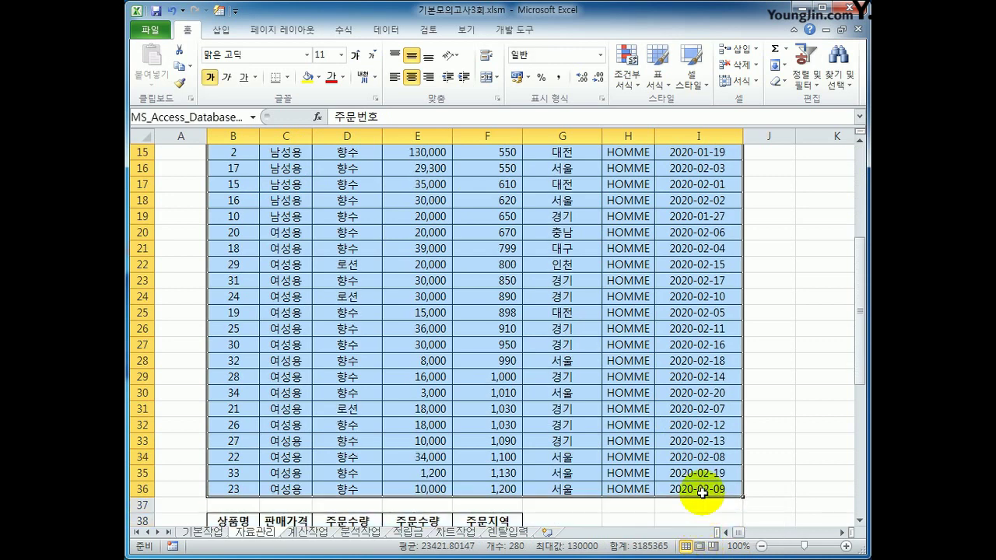
Step: Set the selected order table as the print area
left_click(295, 31)
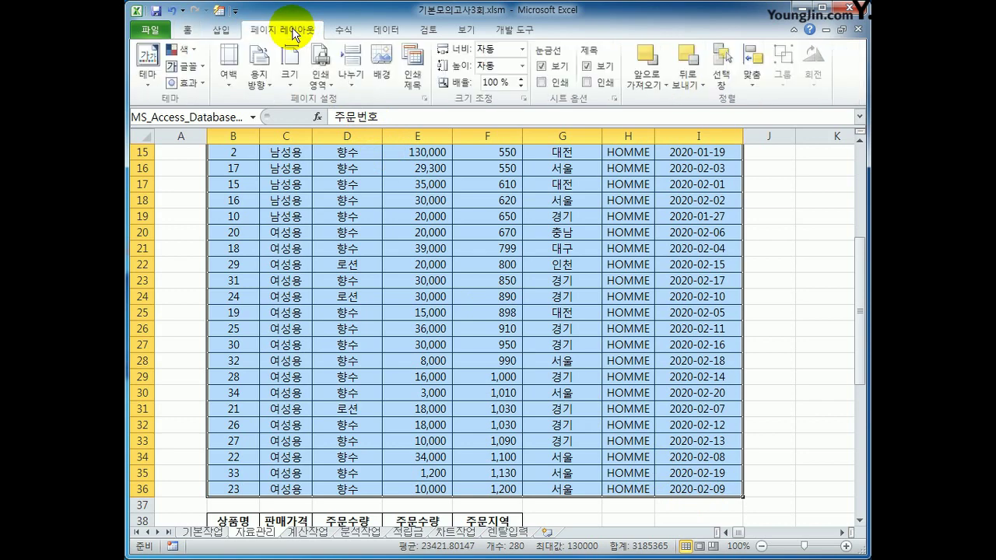
left_click(321, 77)
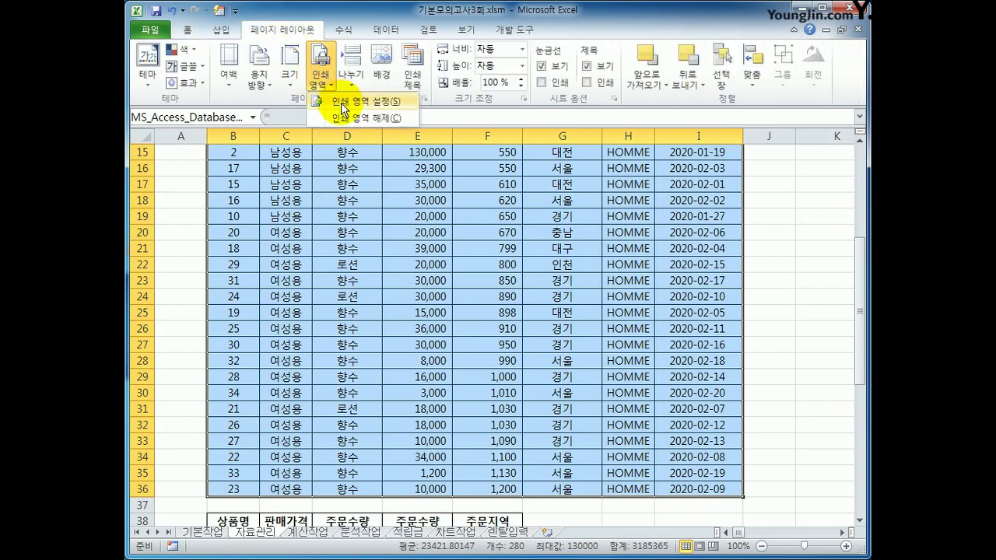
left_click(343, 101)
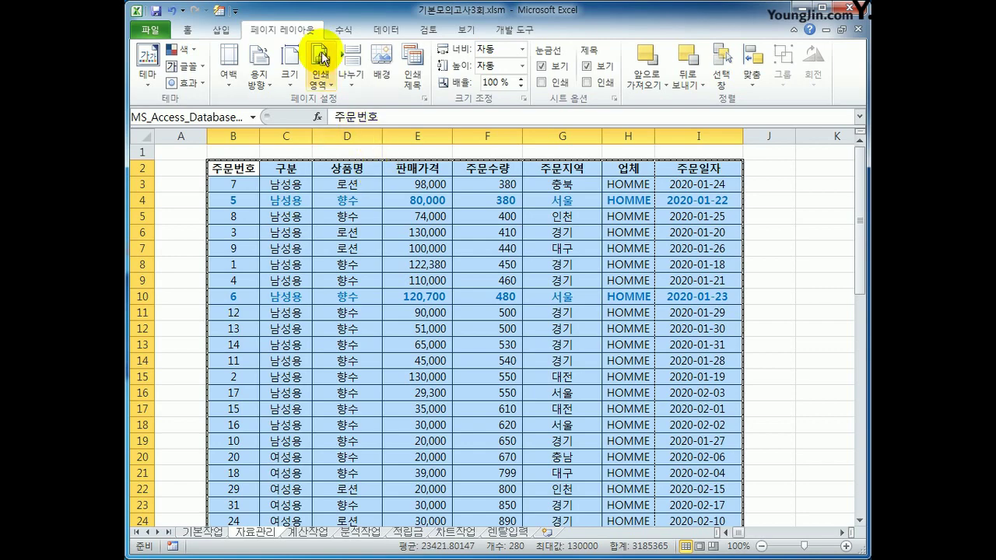
Step: Scale the printout to fit 1 page wide, clearing the pages-tall limit
left_click(425, 97)
left_click_drag(469, 209, 450, 136)
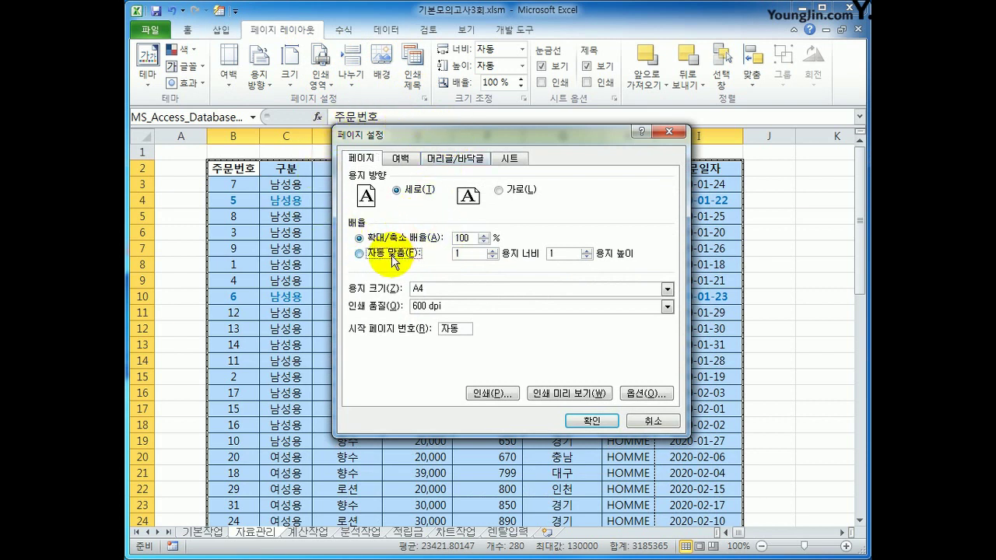
left_click(391, 257)
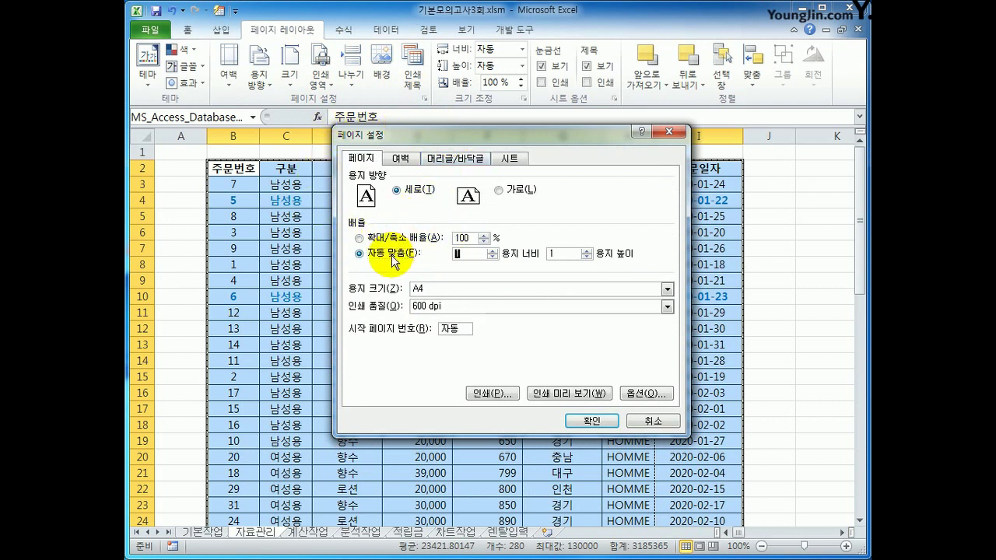
left_click(485, 255)
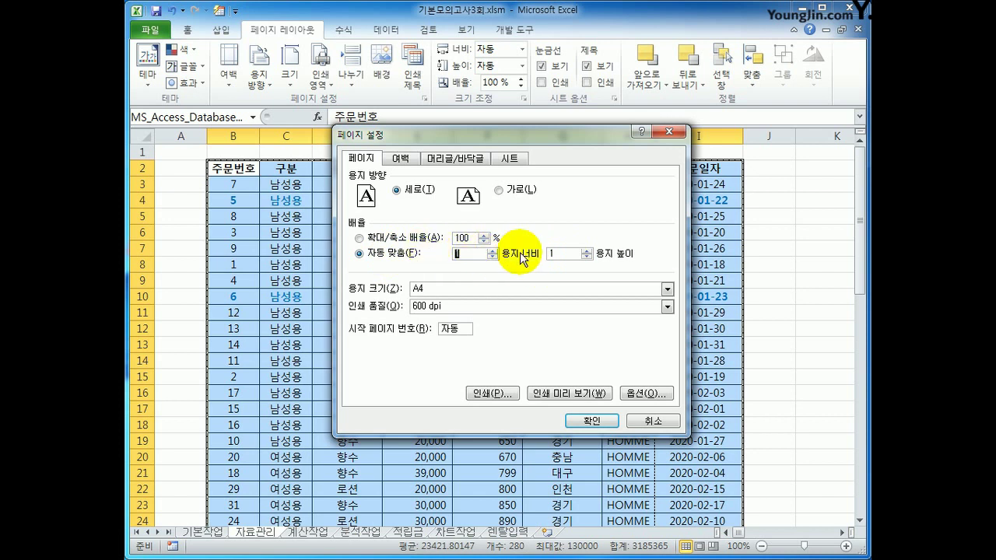
left_click(572, 253)
key("BackSpace")
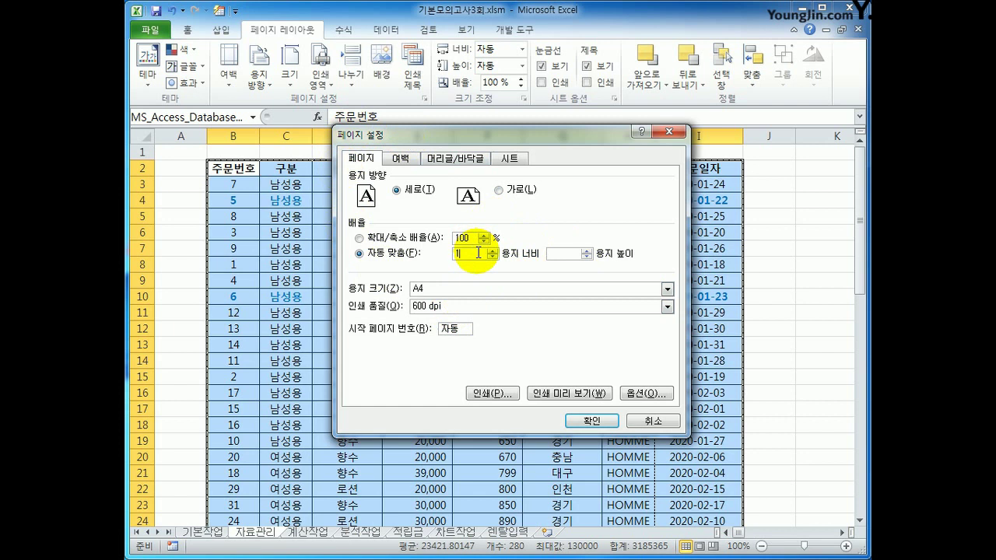
Step: Centre the printout horizontally and vertically on the page
left_click(410, 165)
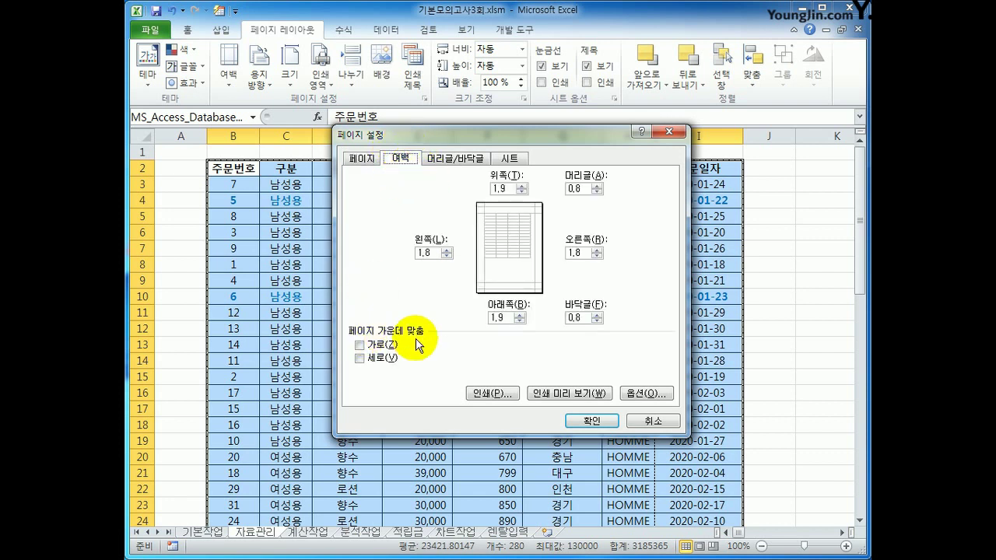
left_click(378, 347)
left_click(377, 358)
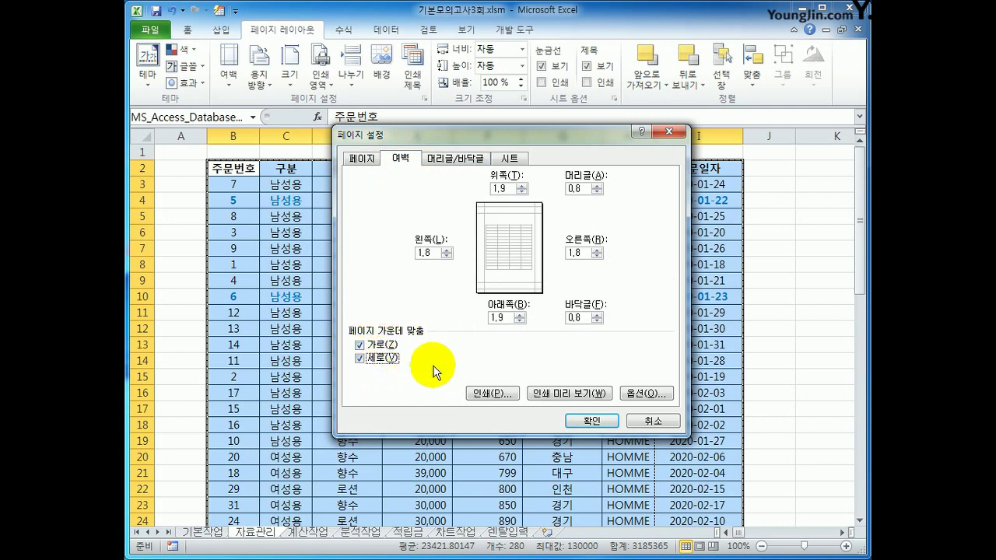
left_click(453, 159)
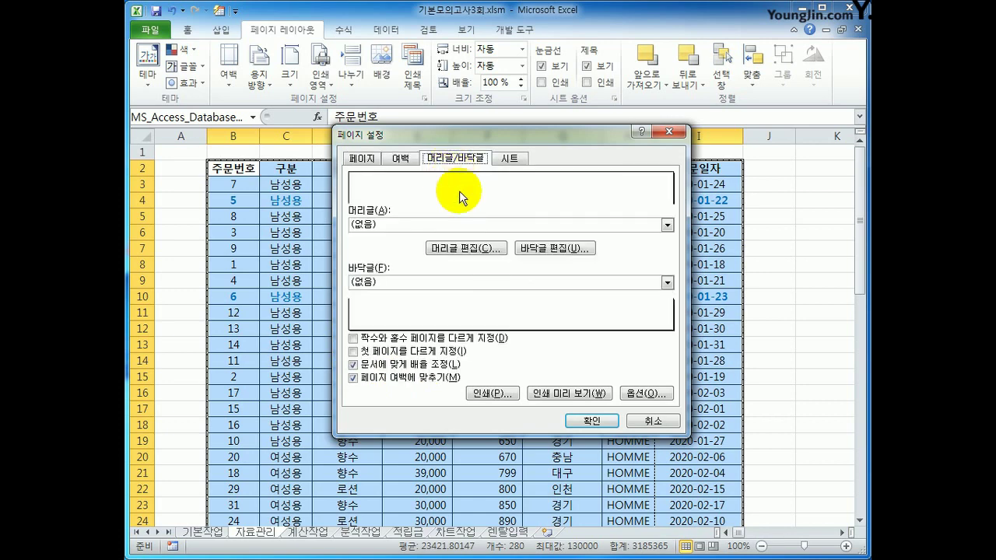
Step: Set the centre footer to '출력 날짜 :' followed by the current date, and preview the page
left_click(539, 250)
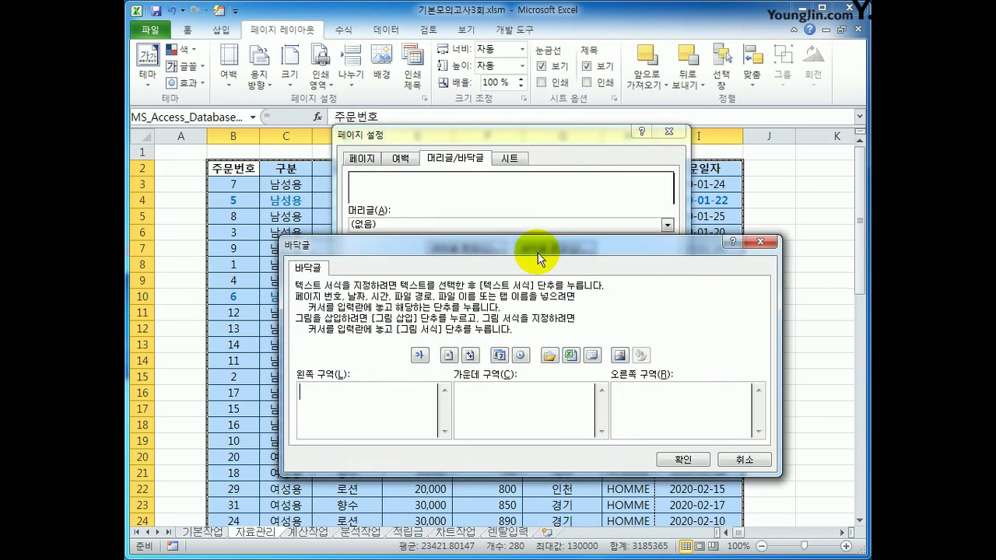
left_click(492, 418)
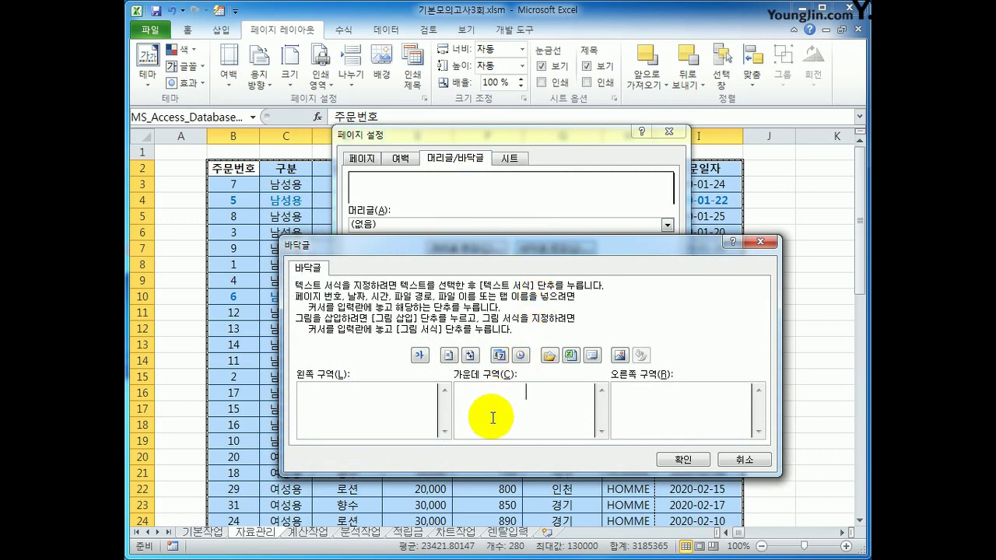
type("cn")
key("BackSpace")
key("BackSpace")
key("Hangul")
type("출력 날짜 :")
left_click(501, 356)
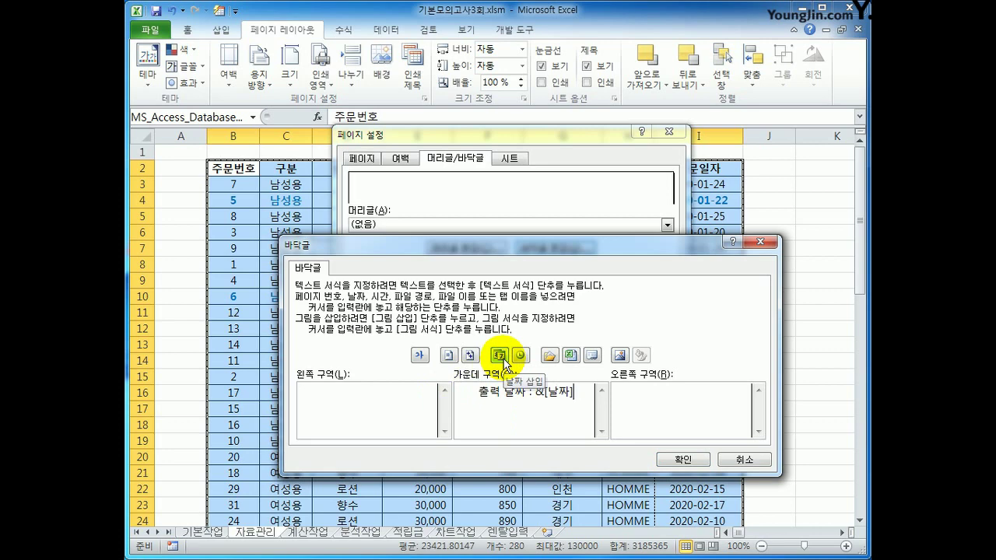
left_click(663, 459)
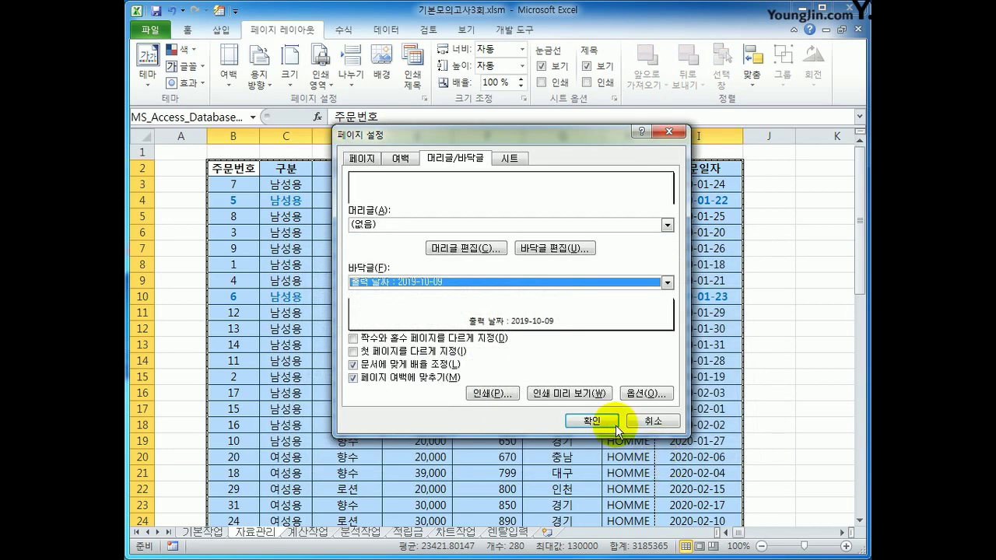
left_click(583, 393)
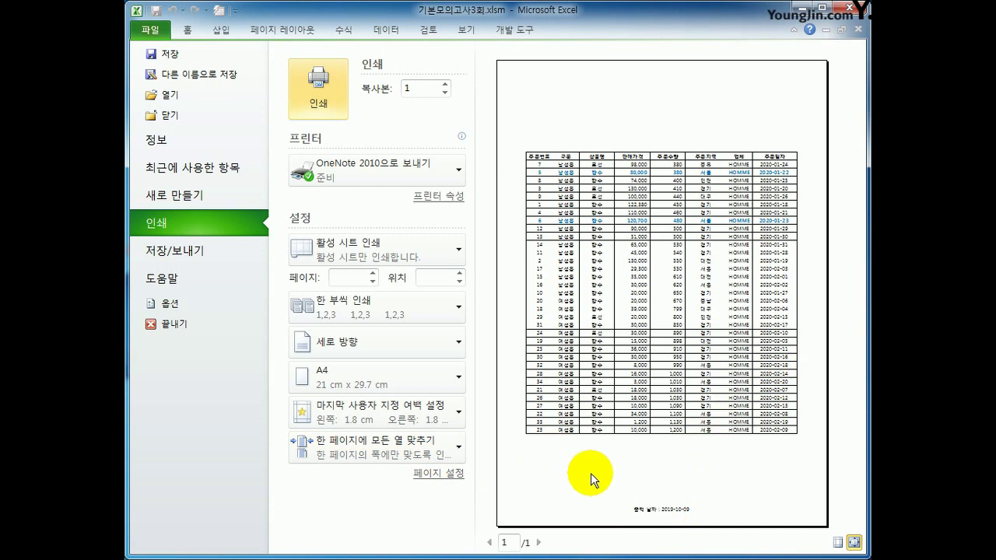
Step: Scale the printout to fit all columns on one page and return to the sheet
left_click(457, 448)
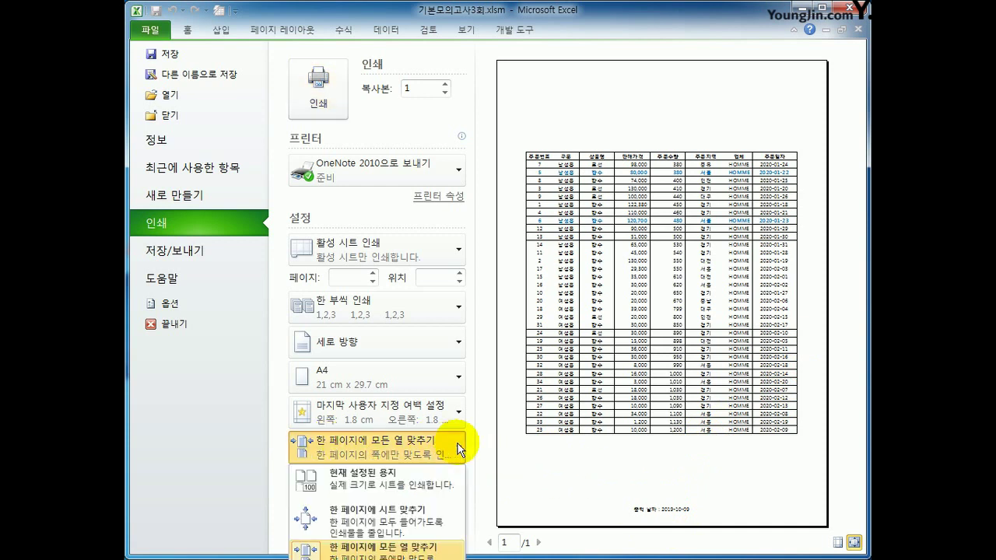
left_click(430, 553)
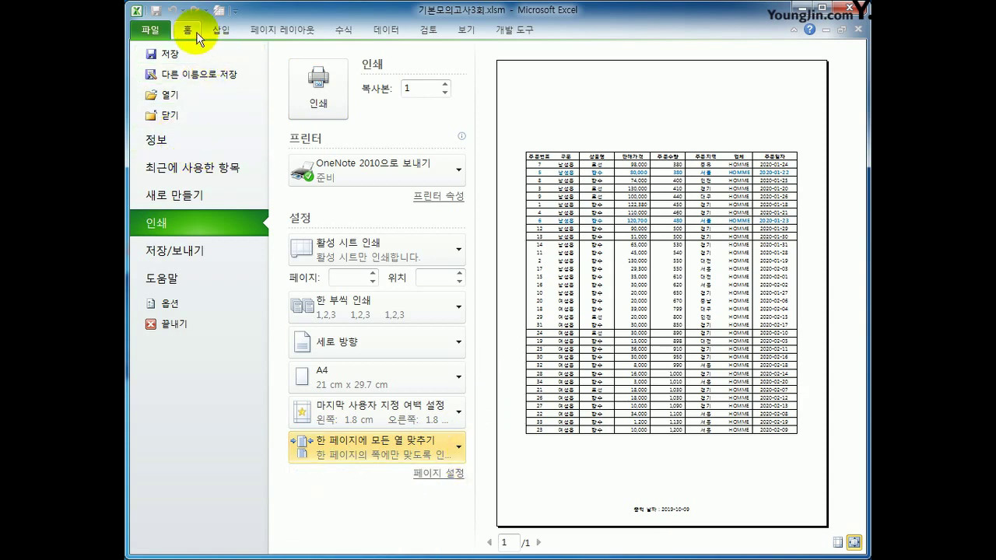
left_click(280, 29)
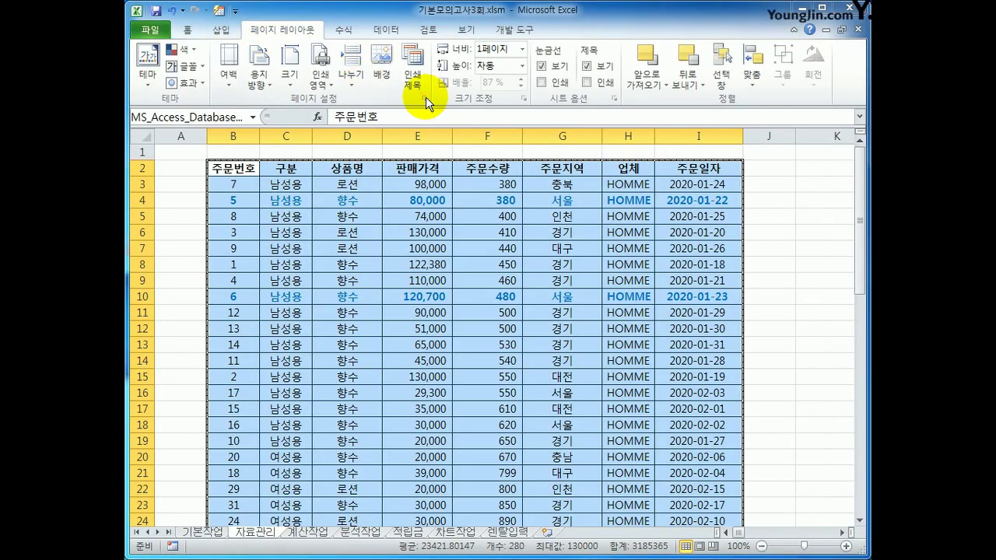
Step: Confirm the fit-to-width scaling in Page Setup and switch to the 계산작업 sheet
left_click(425, 98)
left_click(470, 255)
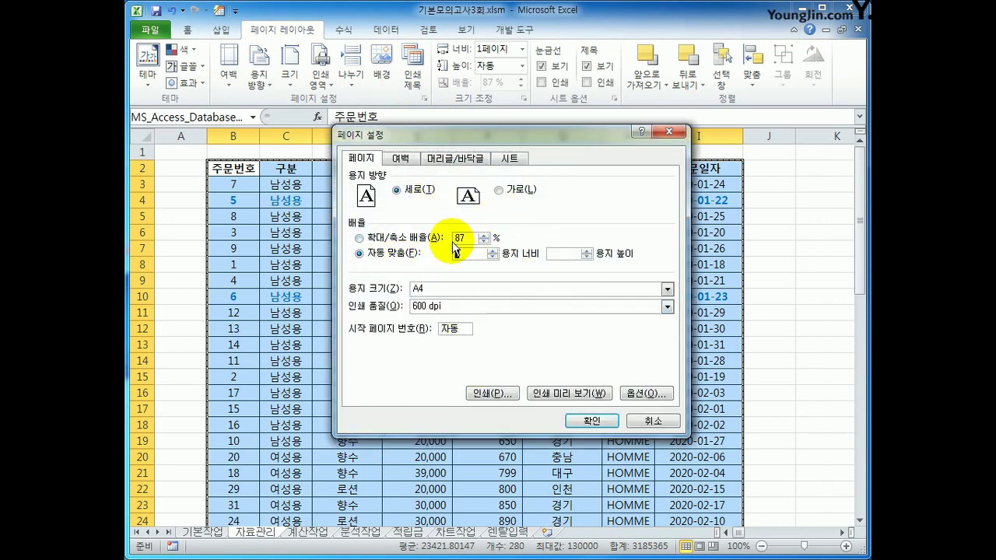
left_click(608, 422)
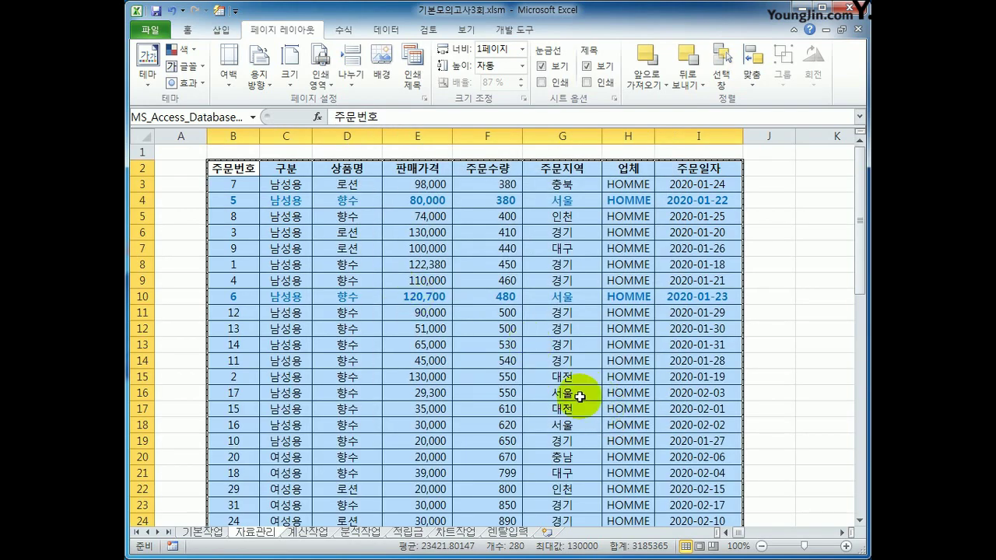
left_click(701, 464)
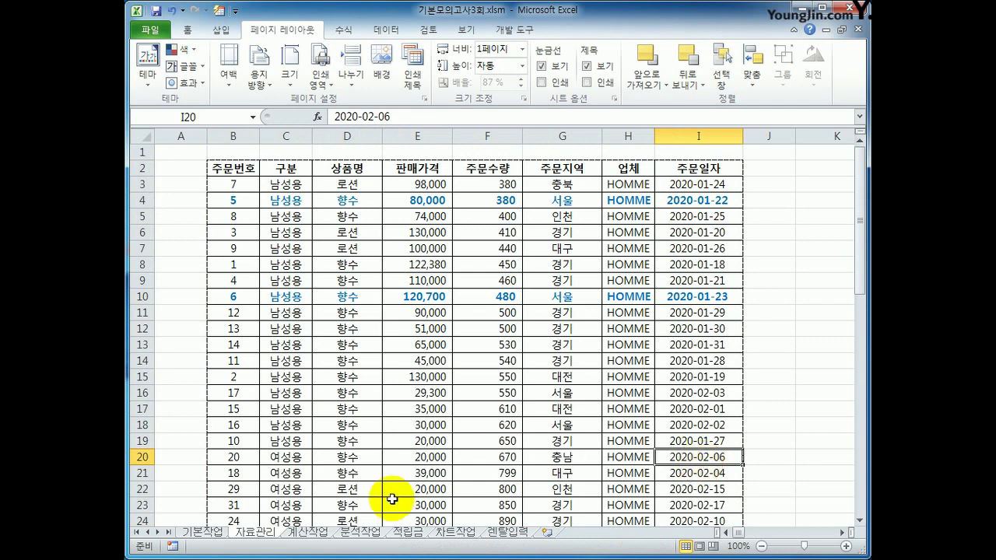
left_click(319, 532)
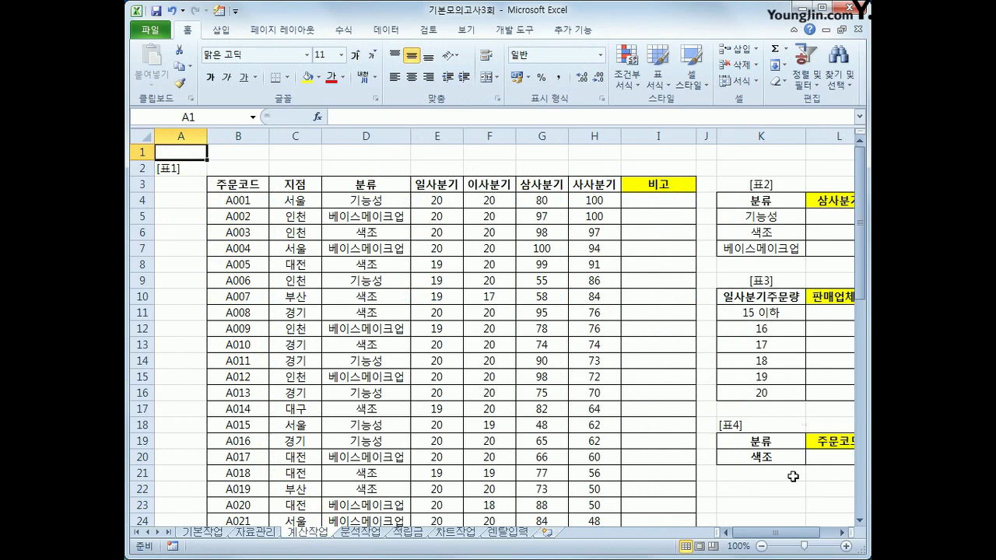
Step: In L5, begin =AVERAGEIF with the absolute condition range $D$4:$D$43
left_click_drag(778, 532, 794, 532)
left_click(723, 215)
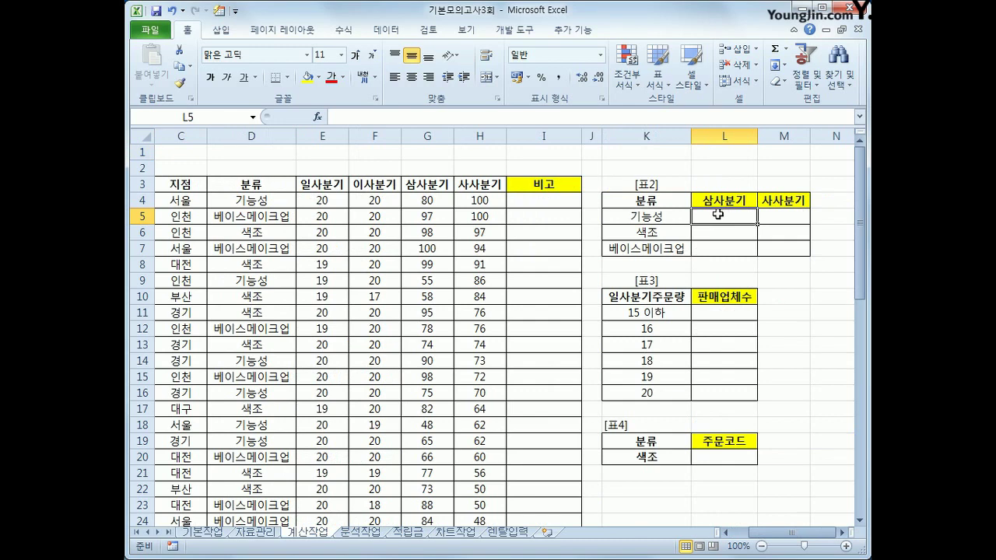
type("=s")
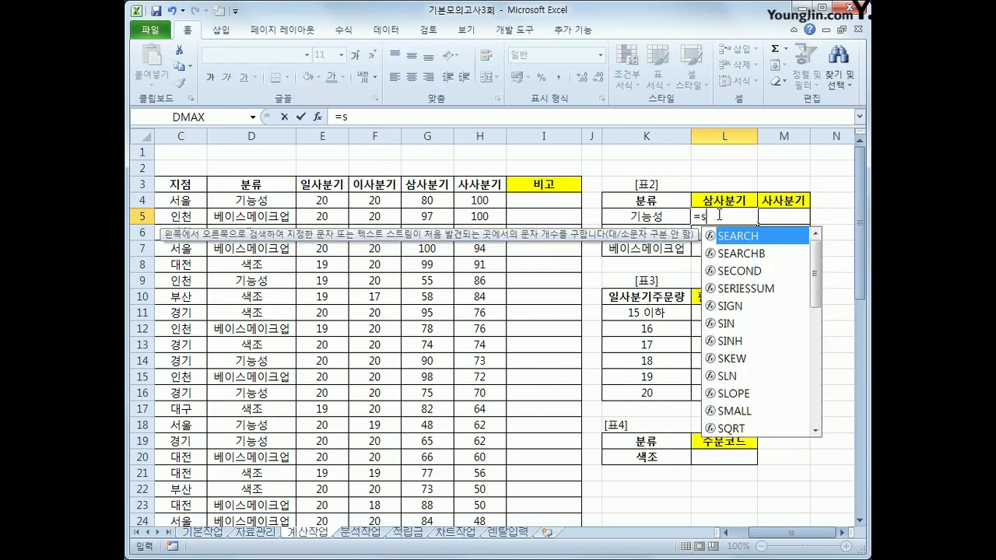
key("BackSpace")
type("av")
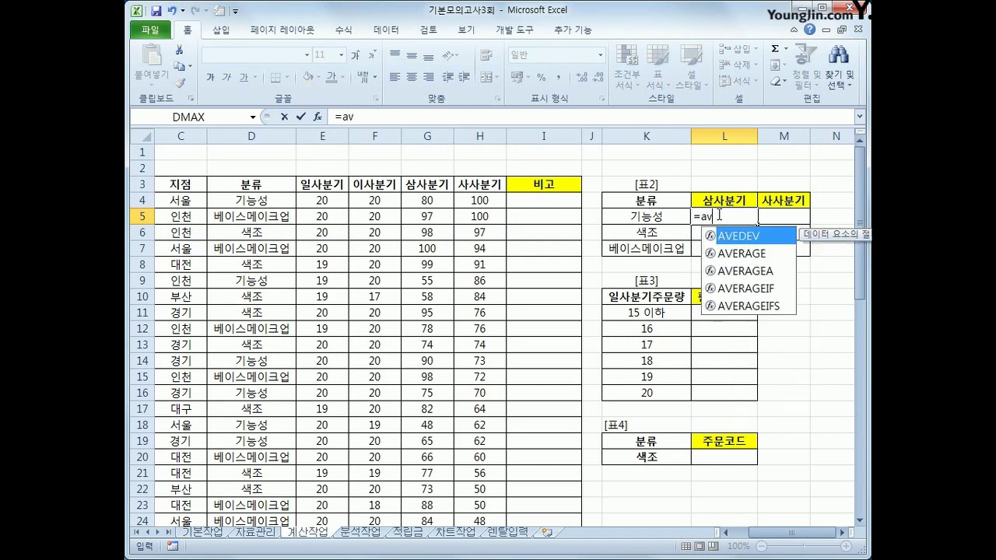
key("Down")
key("Down")
key("Down")
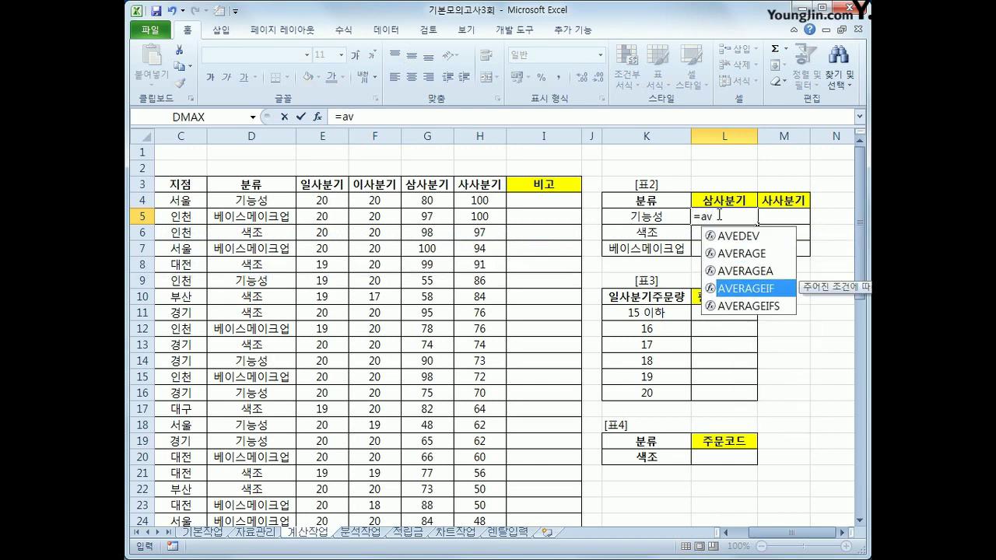
key("Tab")
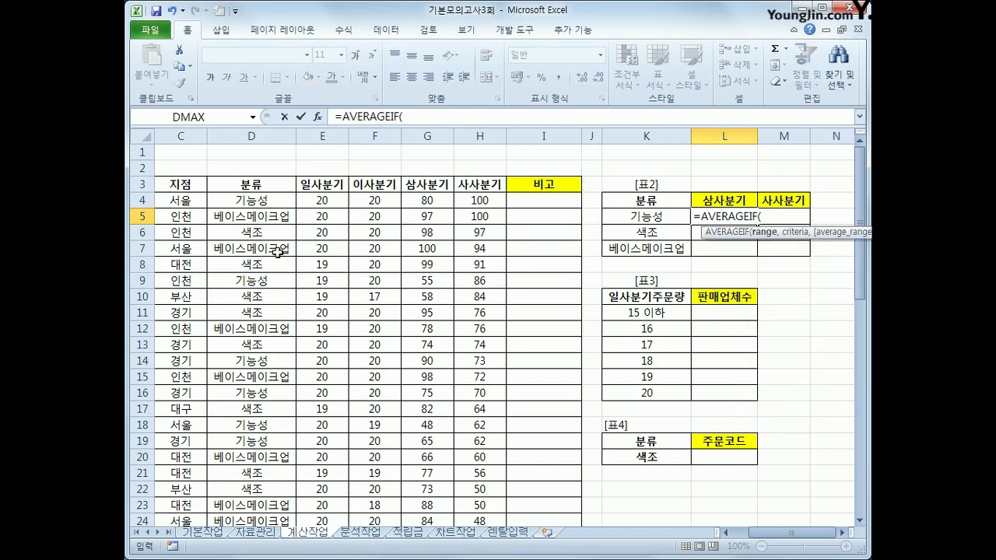
left_click_drag(256, 199, 273, 476)
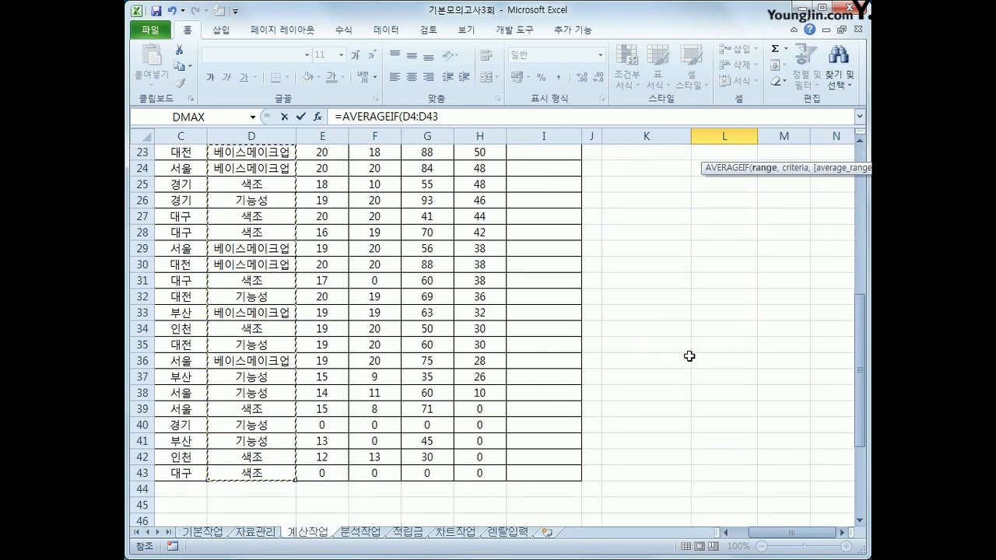
scroll(669, 352, "up", 7)
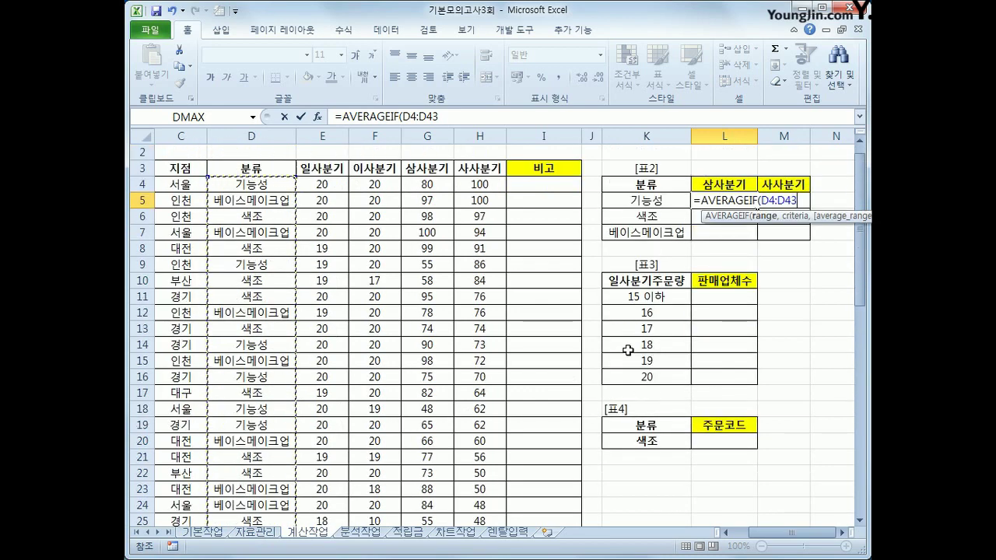
key("F4")
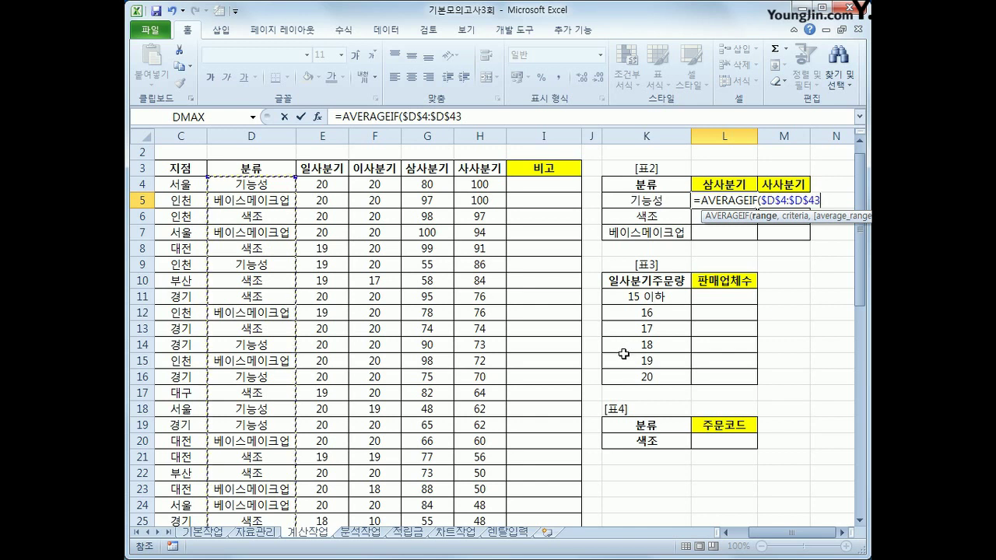
Step: Add criteria $K5 and average range G$4:G$43, committing the formula to show 59.6153846
type(",")
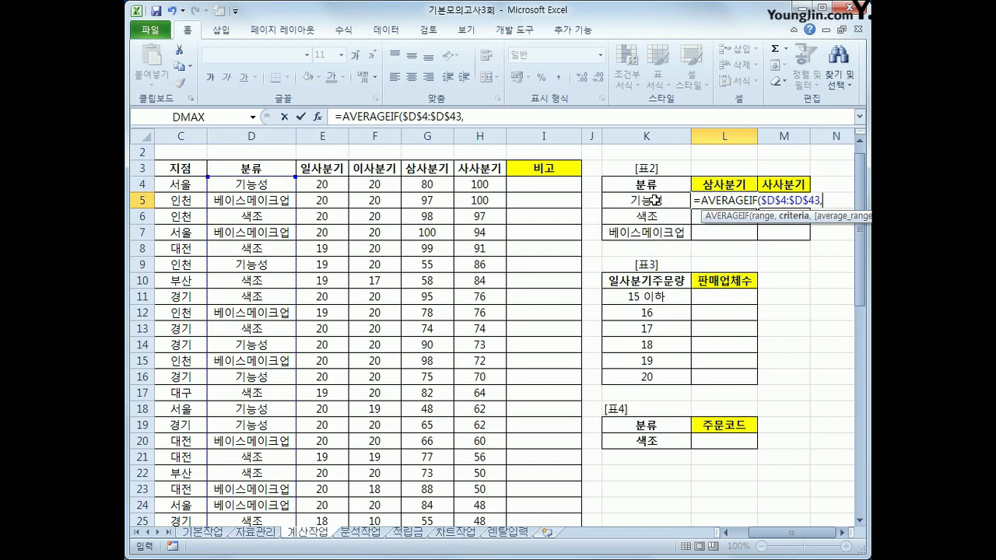
left_click(656, 200)
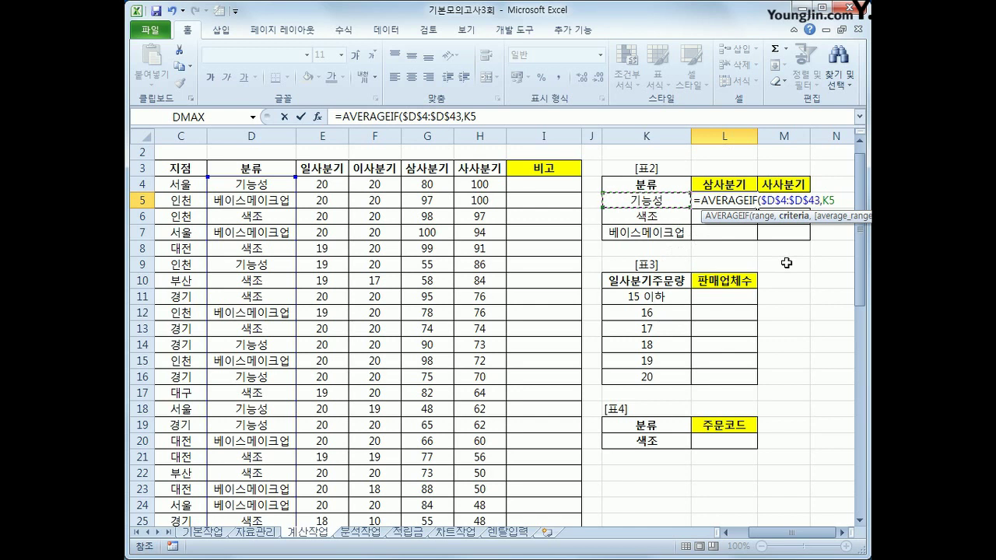
key("F4")
key("F4")
key("F4")
type(",")
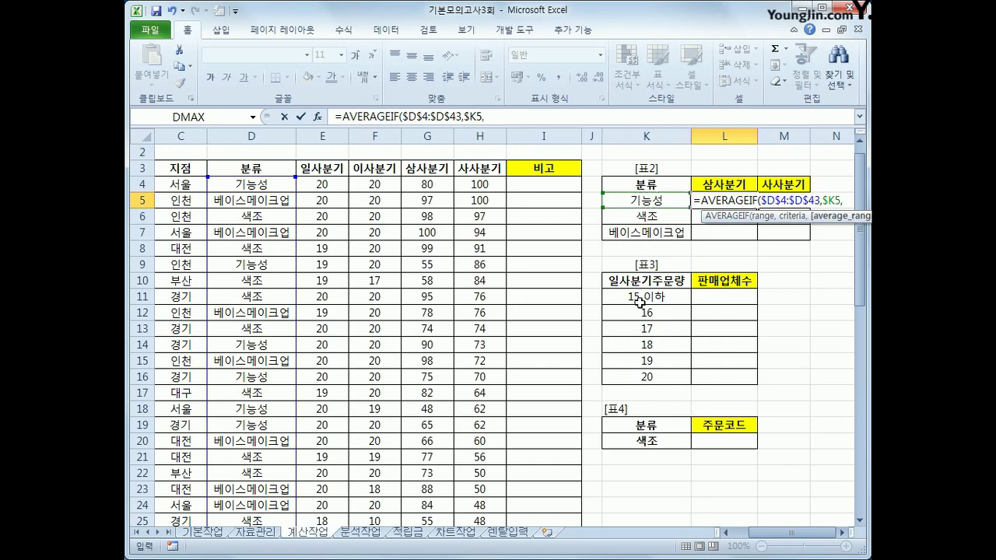
left_click(428, 185)
left_click_drag(408, 414, 430, 509)
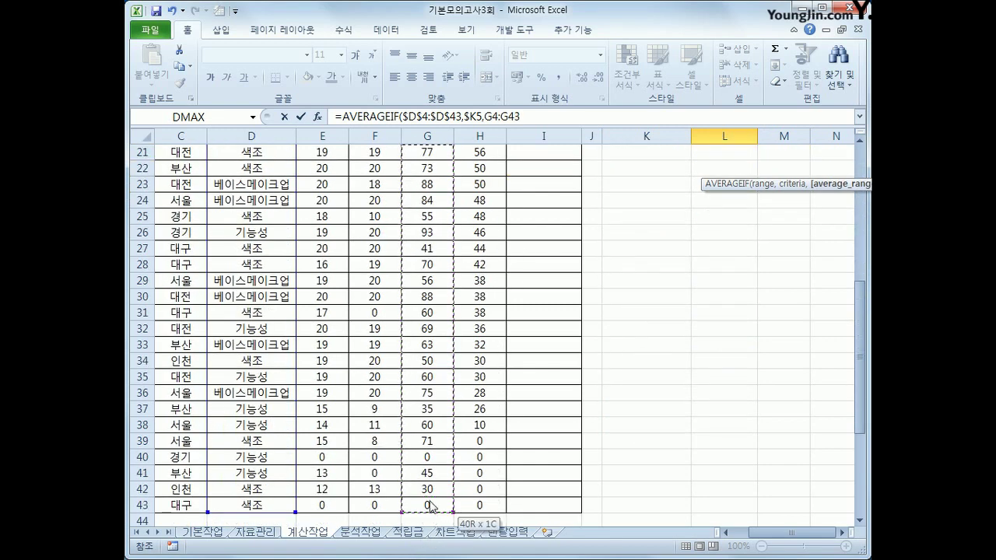
scroll(717, 445, "up", 6)
scroll(717, 444, "up", 1)
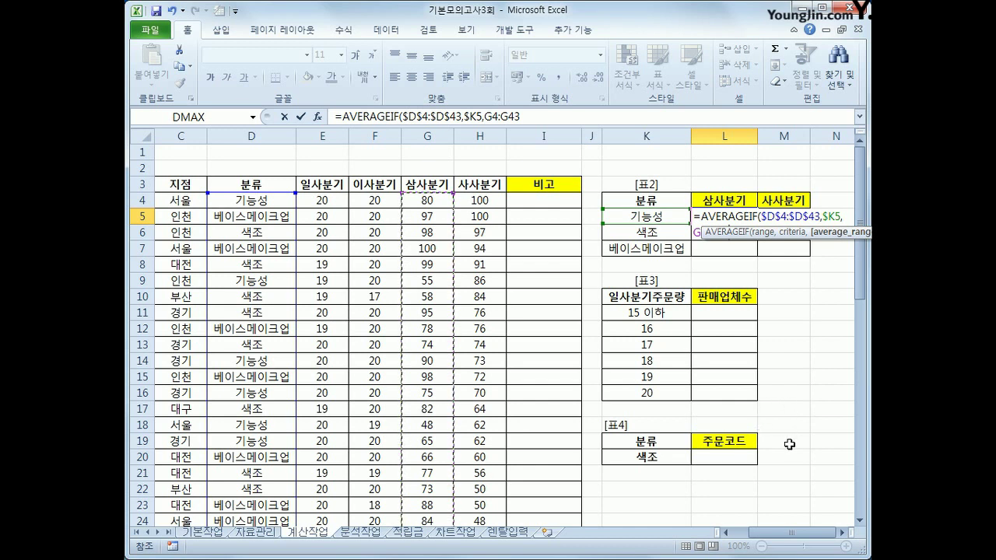
key("F4")
key("F4")
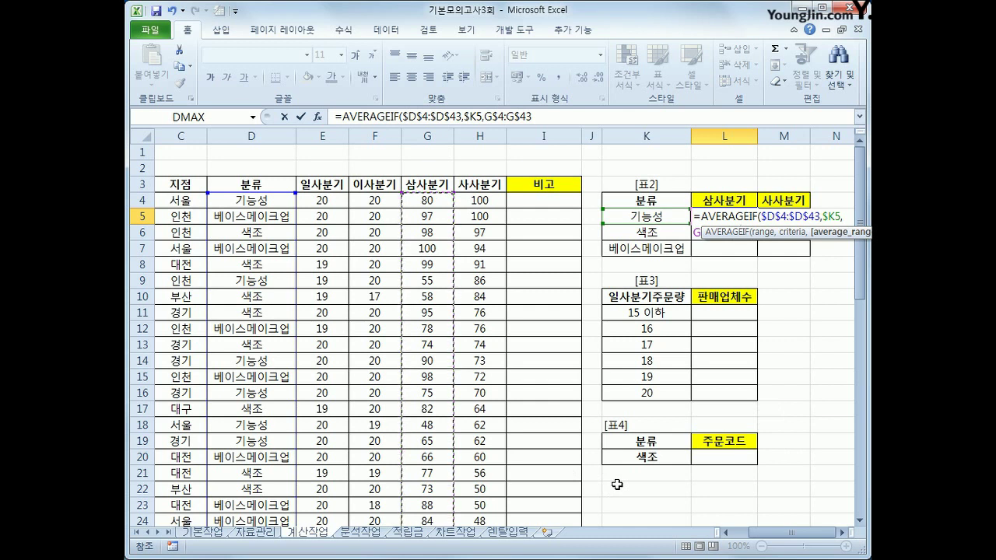
type(")")
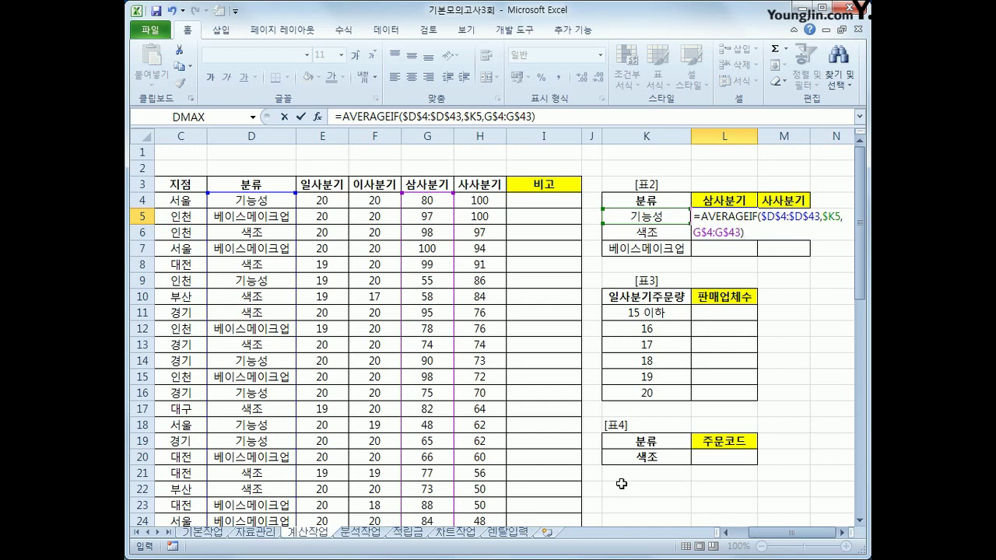
key("Return")
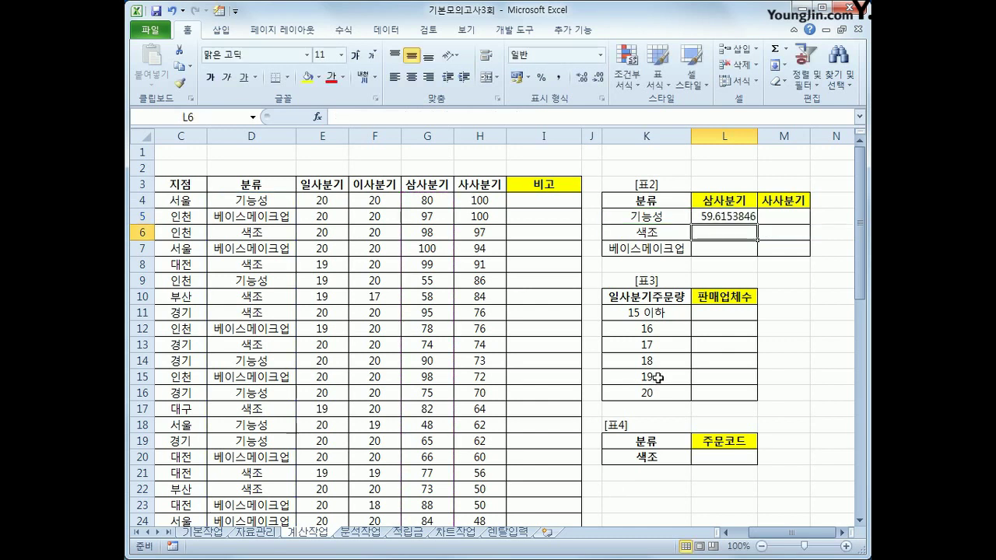
Step: Rewrite L5 as =ROUNDUP(AVERAGEIF(...),1) to round the average up to one decimal
left_click(746, 218)
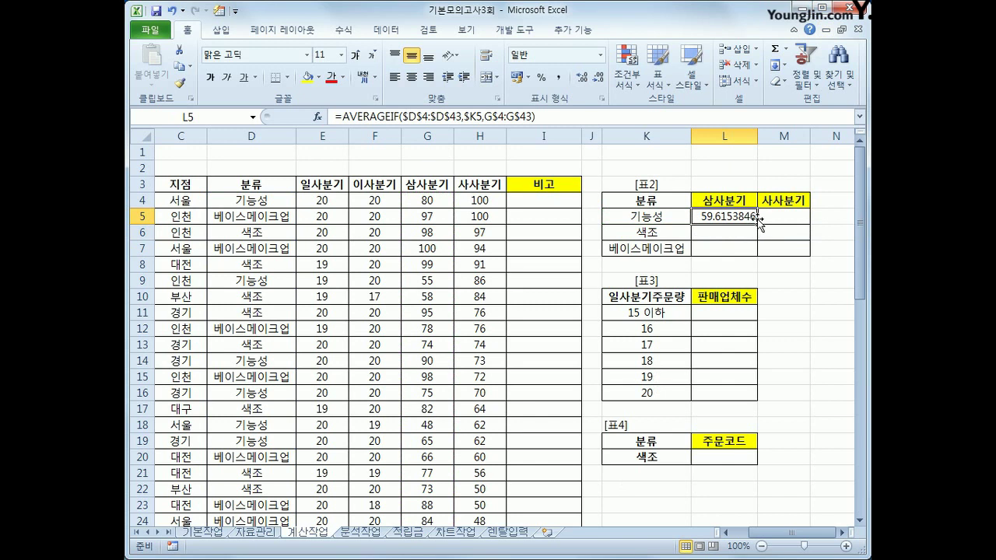
left_click_drag(753, 226, 794, 250)
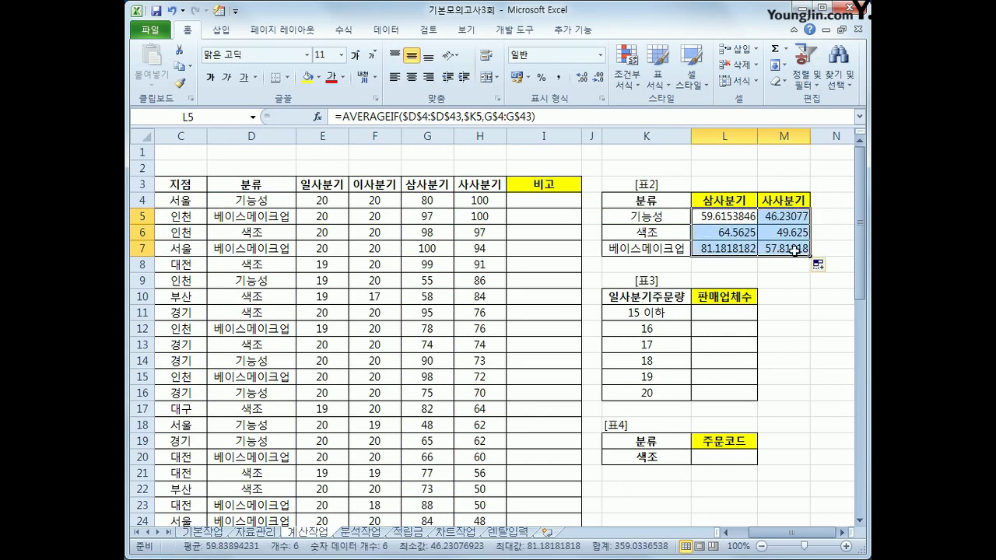
left_click(746, 221)
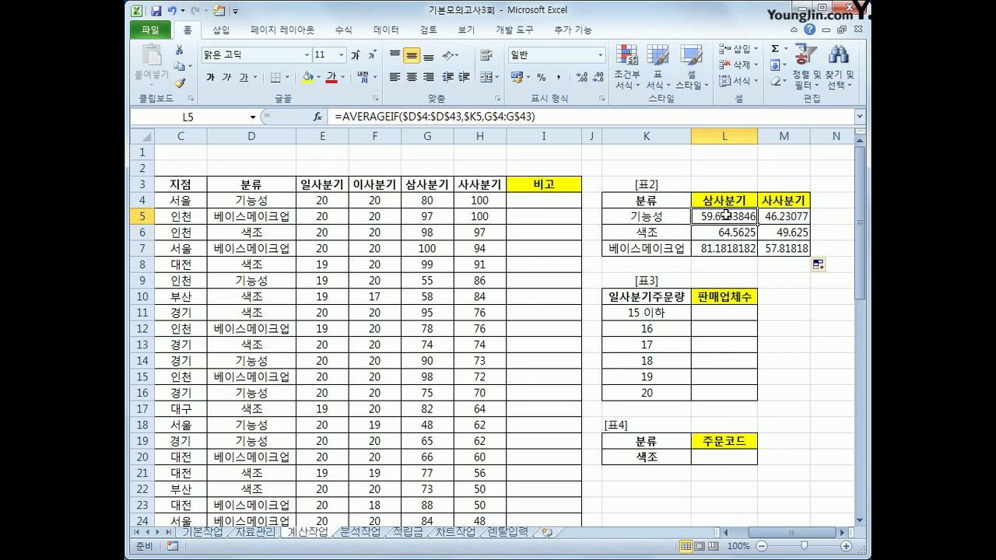
left_click(340, 122)
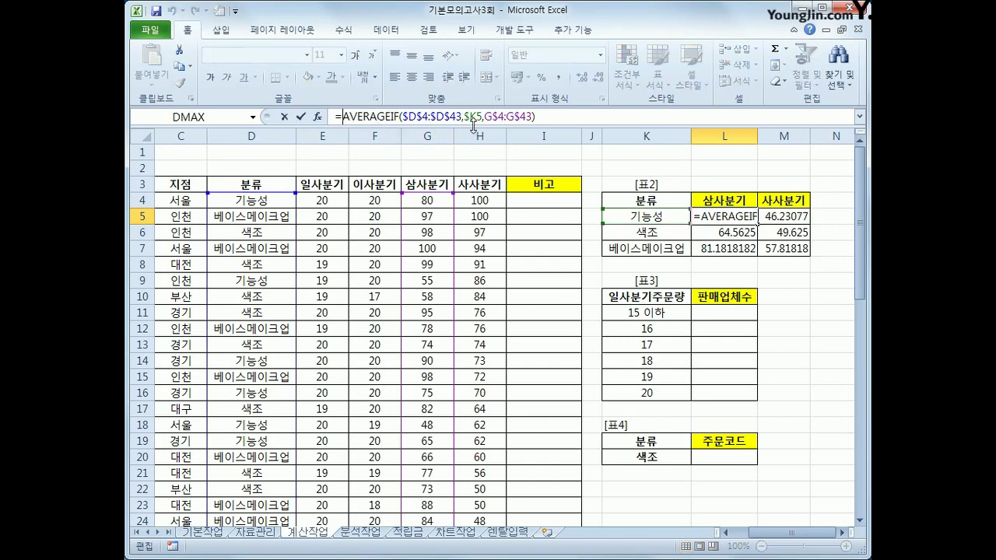
type("=")
key("BackSpace")
type("r")
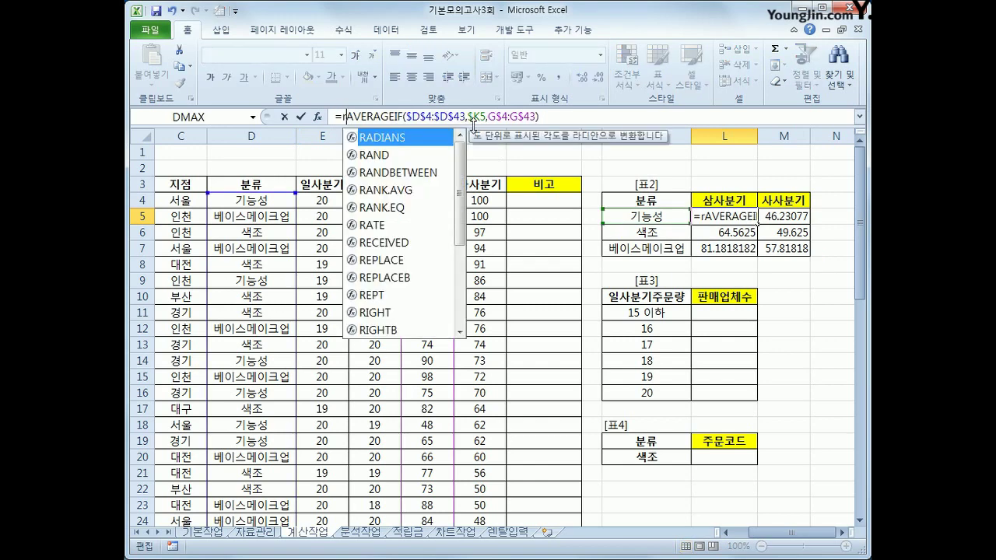
type("ou")
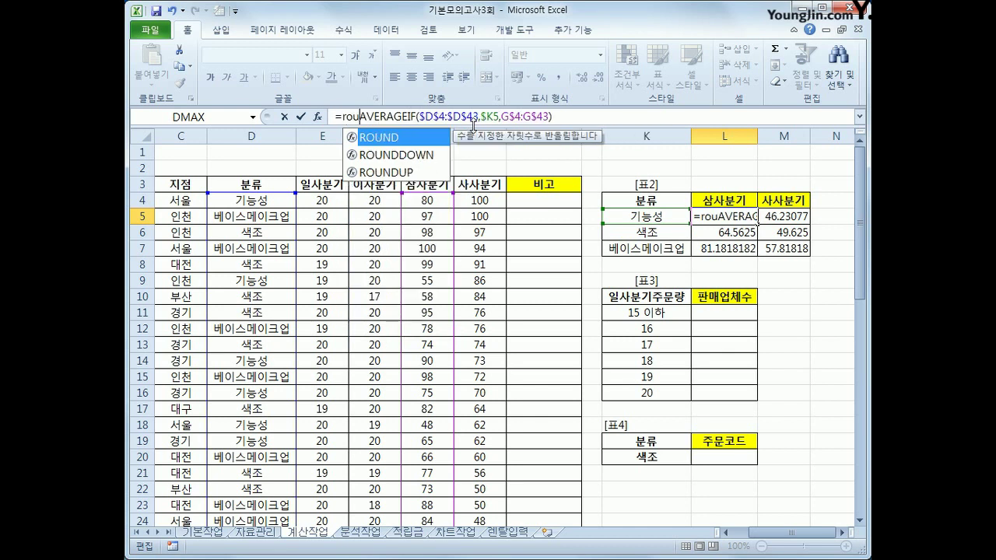
key("Down")
key("Down")
key("Tab")
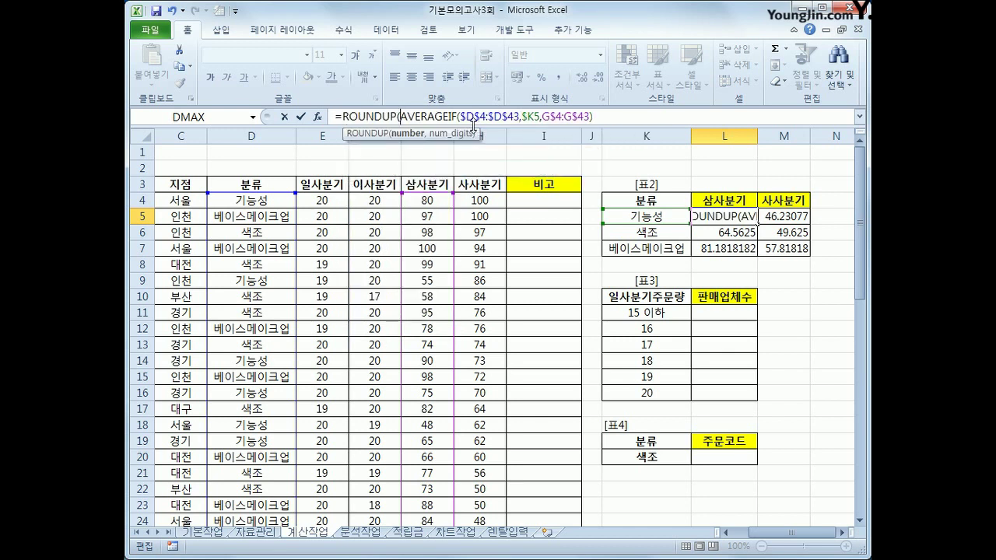
left_click(601, 115)
type(",1")
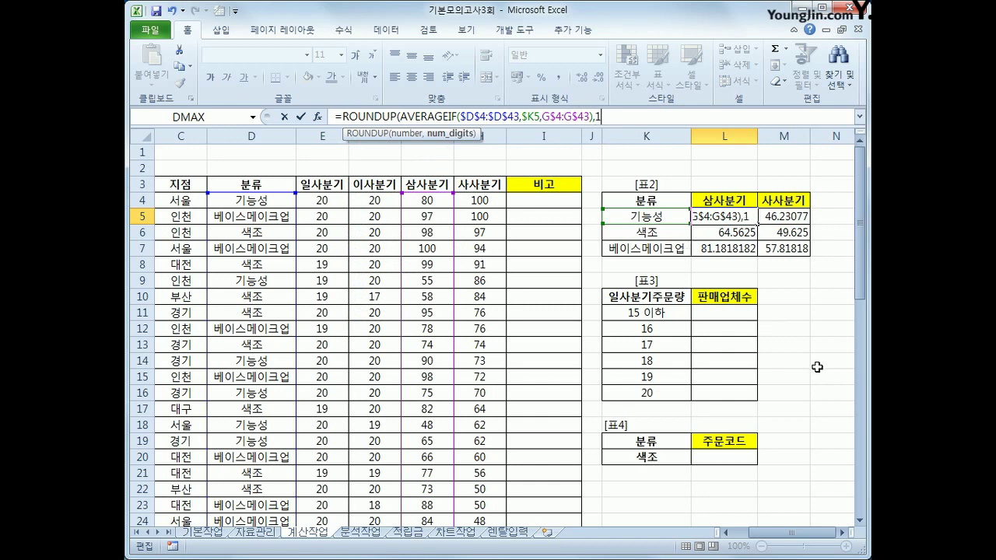
type(")")
key("Return")
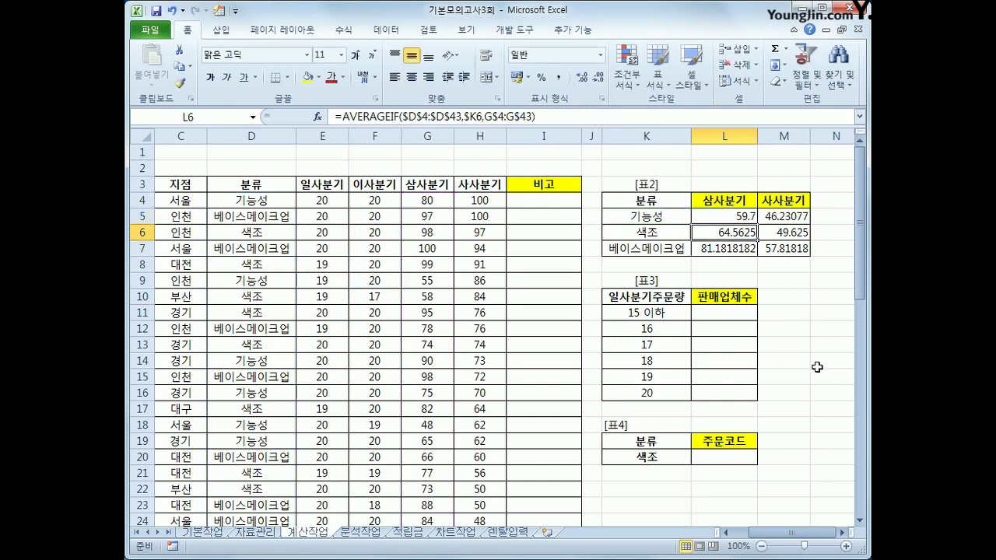
Step: Fill the rounded formula down to L7 and across M5:M7, giving 59.7 through 57.9
left_click(745, 219)
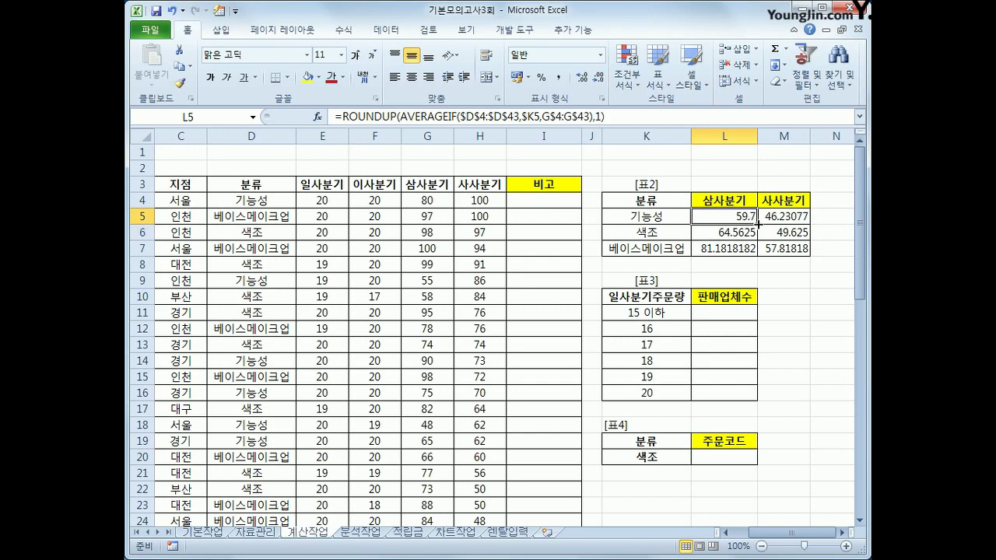
left_click_drag(756, 225, 784, 255)
left_click(784, 248)
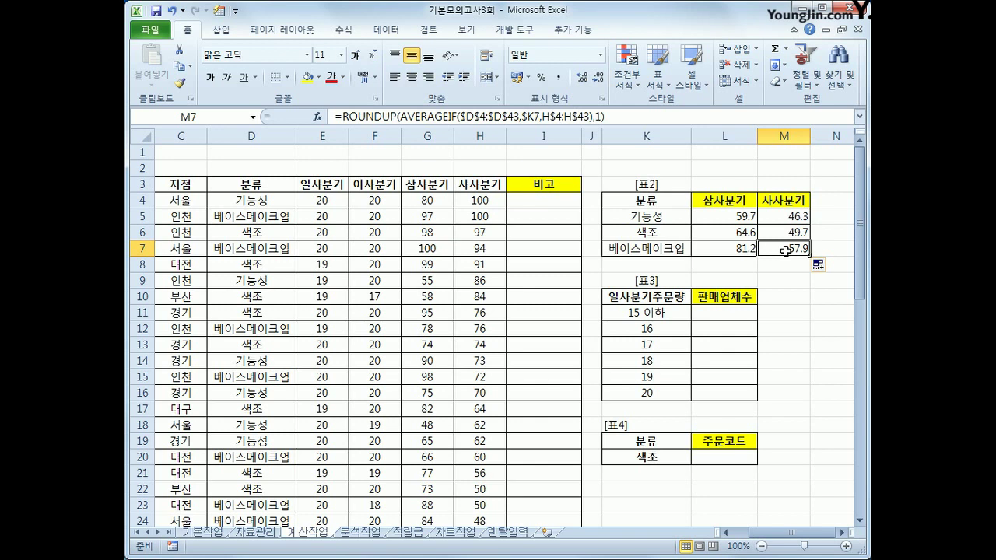
left_click(708, 315)
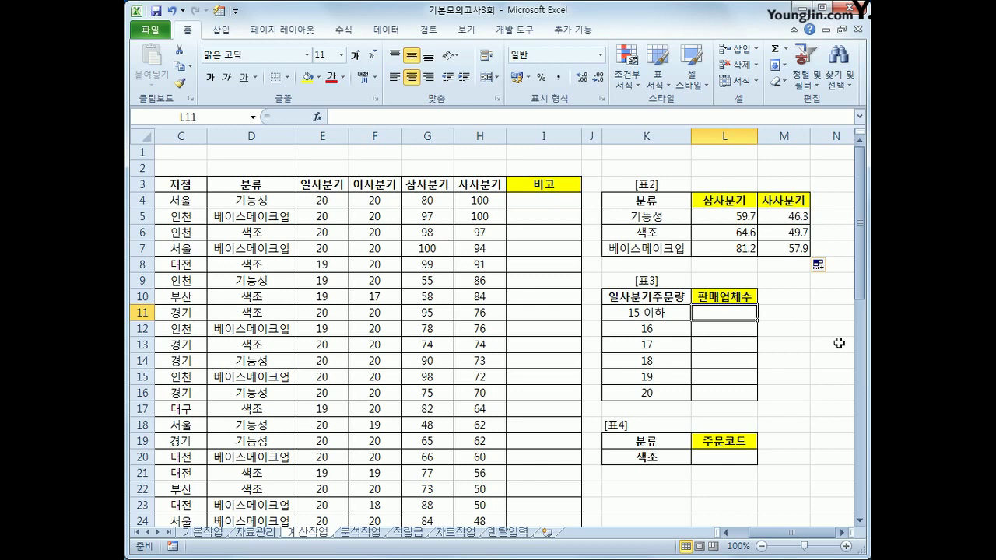
Step: Select L11:L16 and begin a TEXT(FREQUENCY(...)) formula
left_click_drag(736, 313, 736, 391)
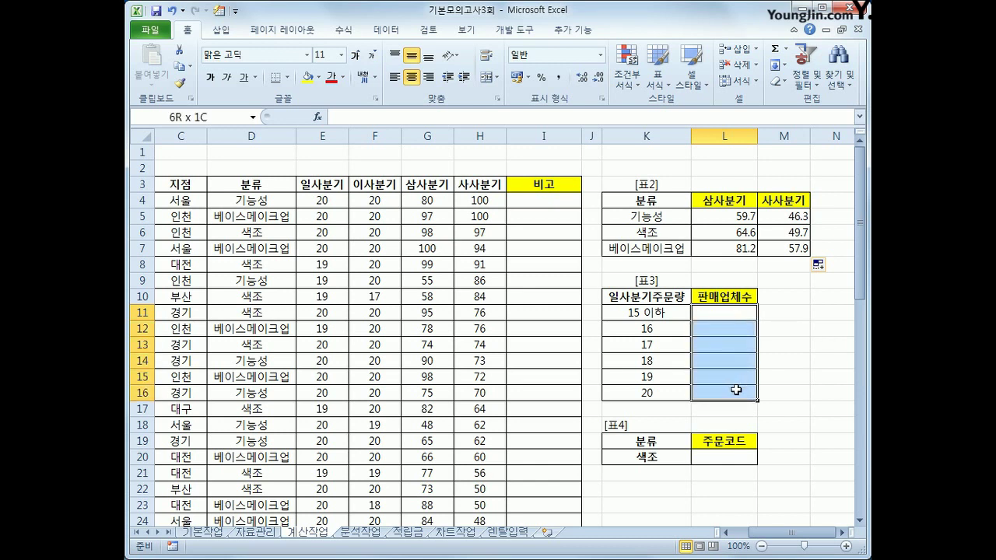
left_click_drag(736, 390, 735, 390)
type("=tex")
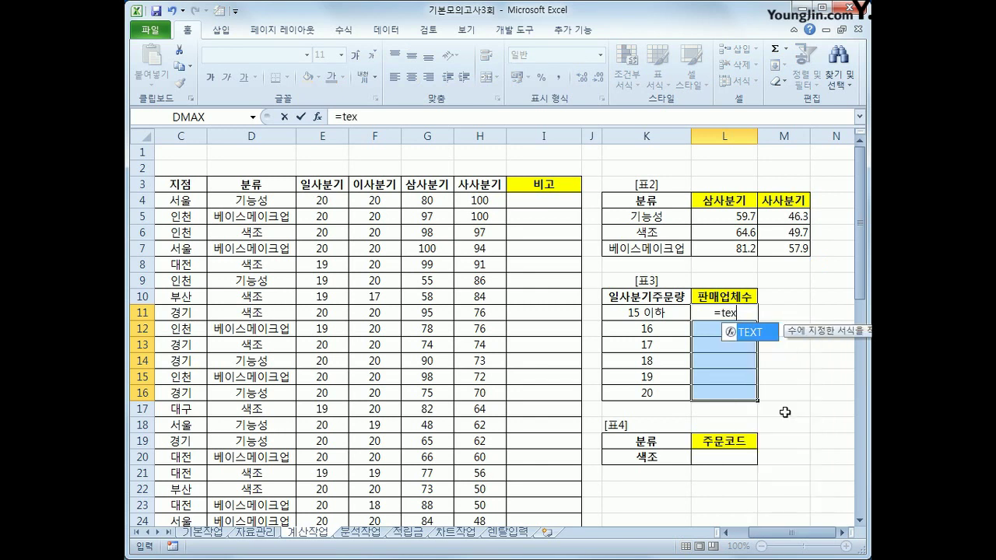
key("Tab")
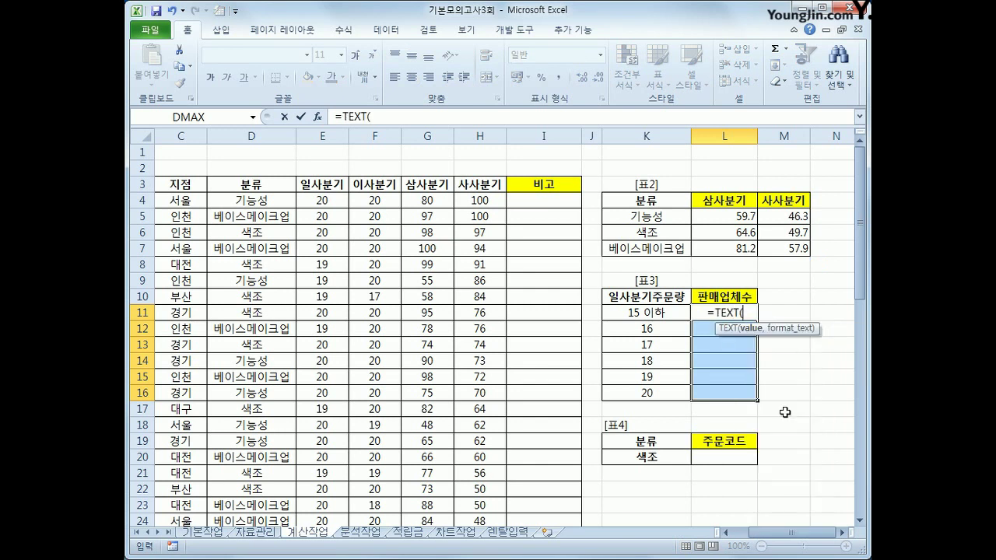
type("fr")
key("Tab")
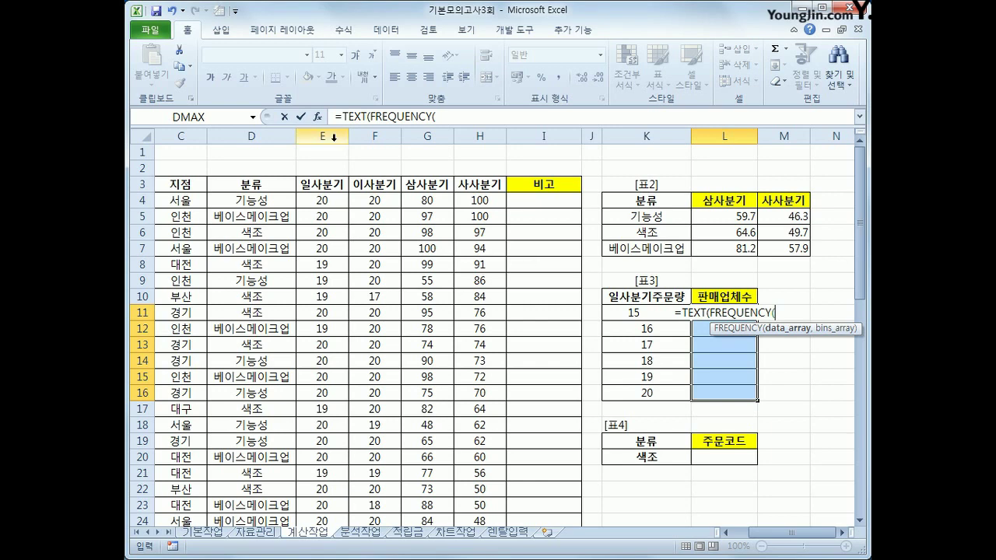
Step: Supply ranges E4:E43 and K11:K16 with the "#업체" format, entering it as an array formula
left_click(323, 200)
left_click_drag(324, 200, 328, 489)
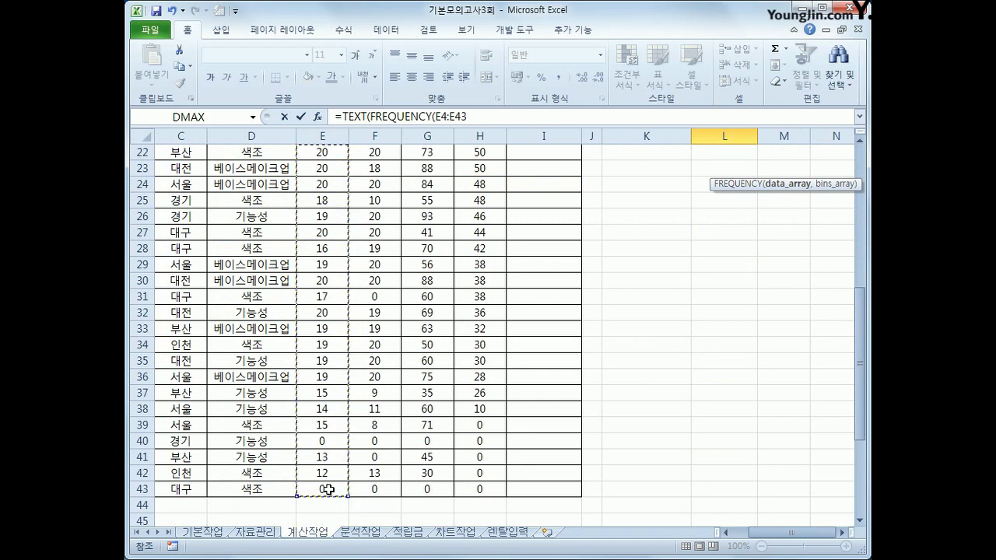
type(",")
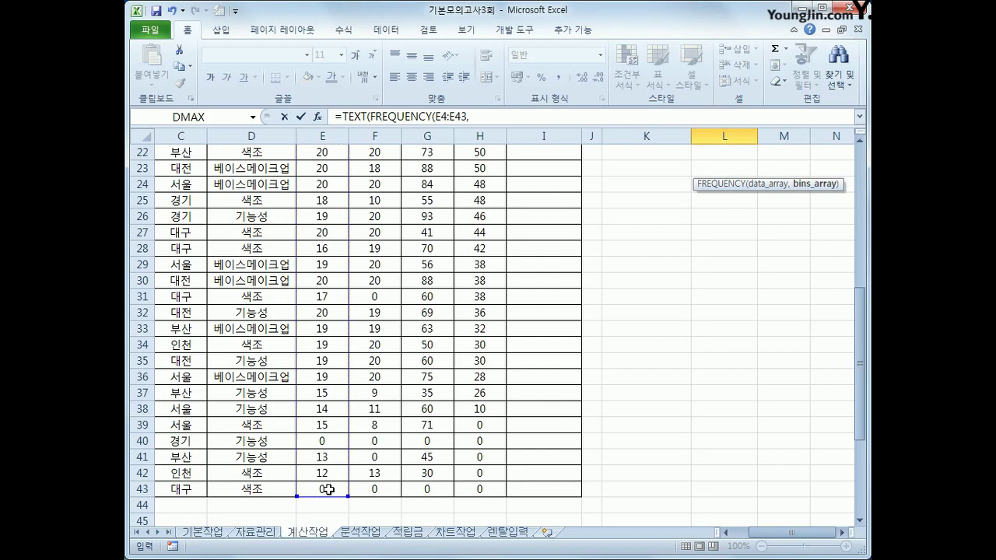
scroll(383, 413, "up", 4)
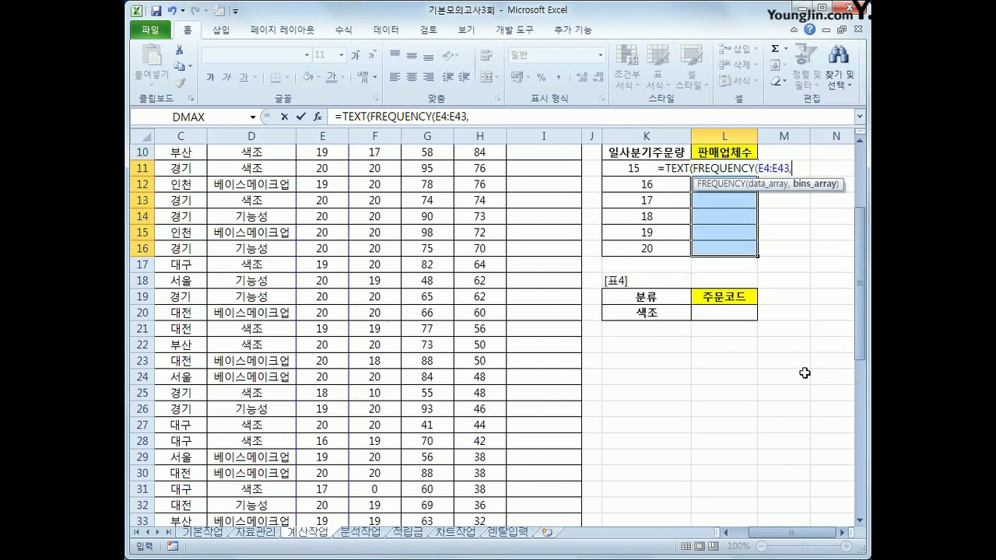
scroll(804, 373, "up", 1)
left_click_drag(630, 218, 626, 300)
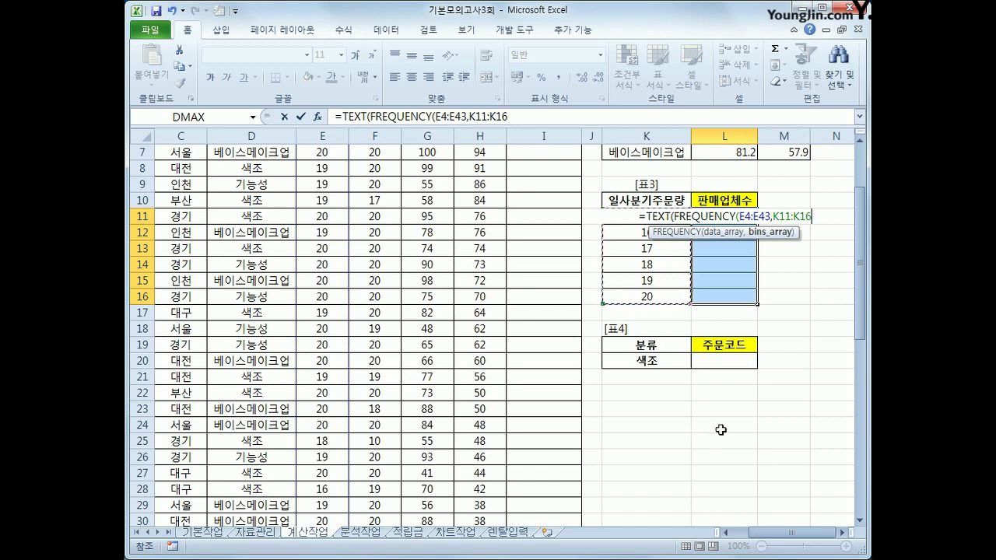
type(")")
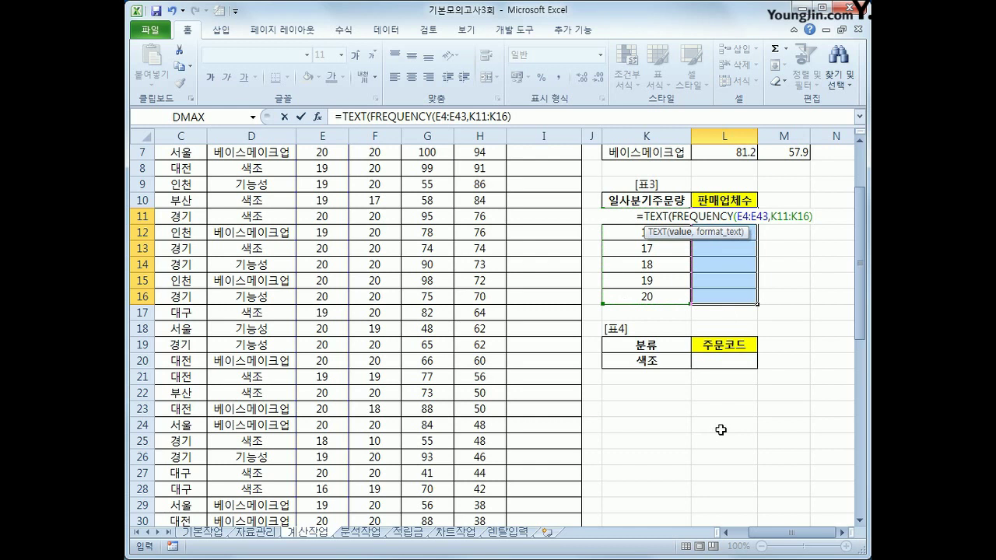
type(",")
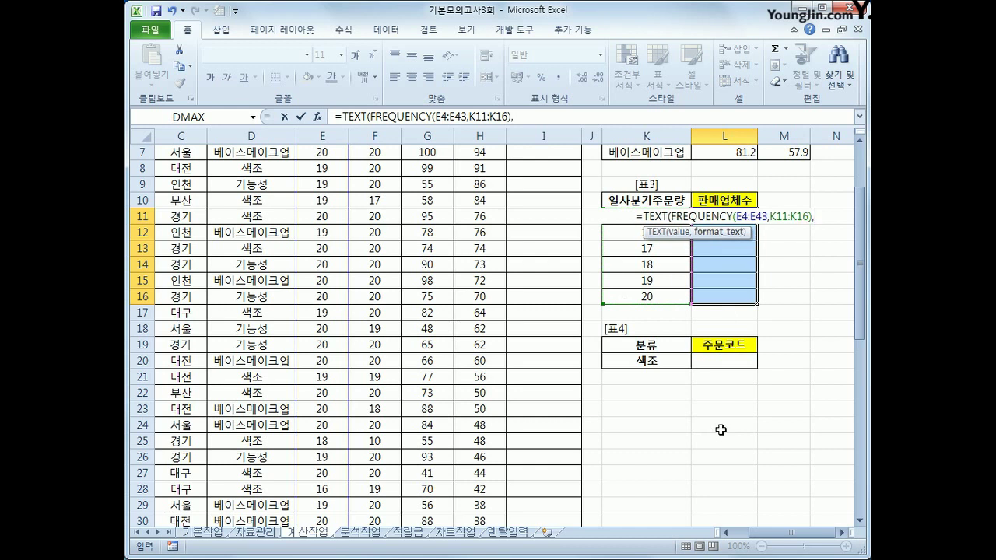
type("\"#")
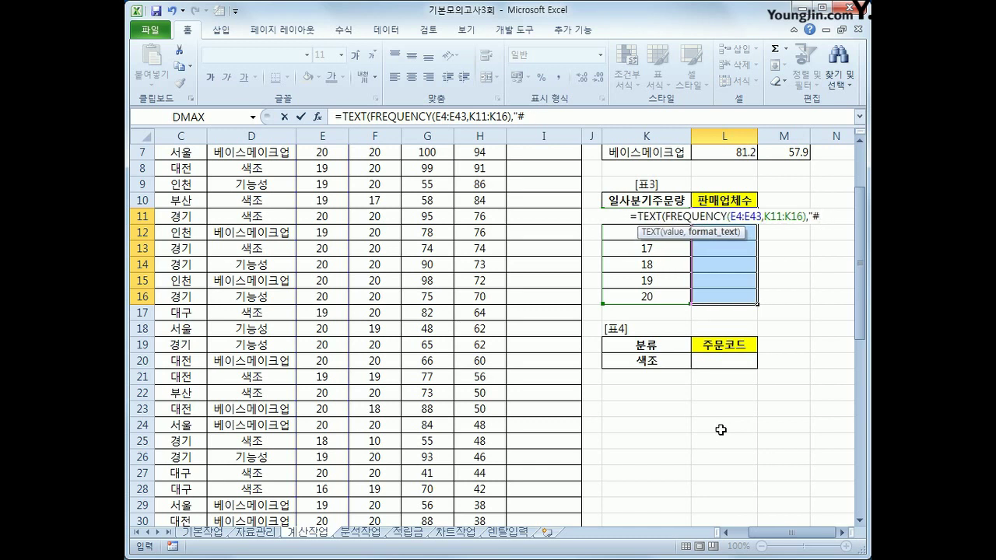
type("업체\"")
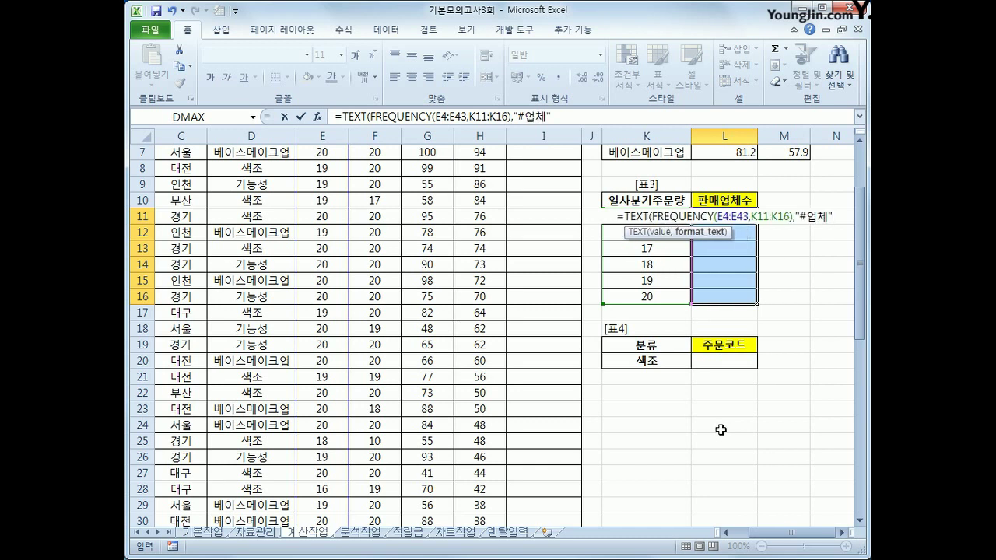
type(")")
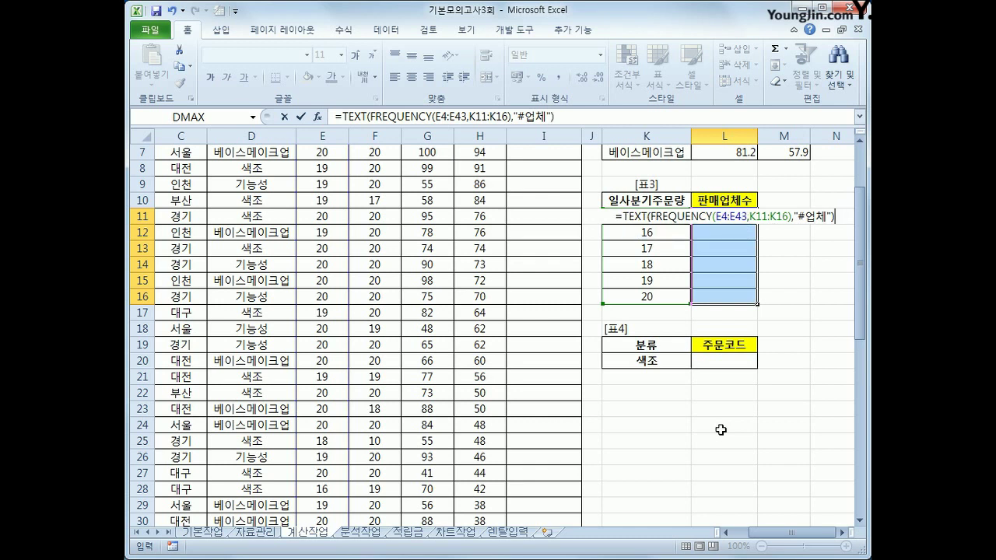
key("ctrl+shift+Return")
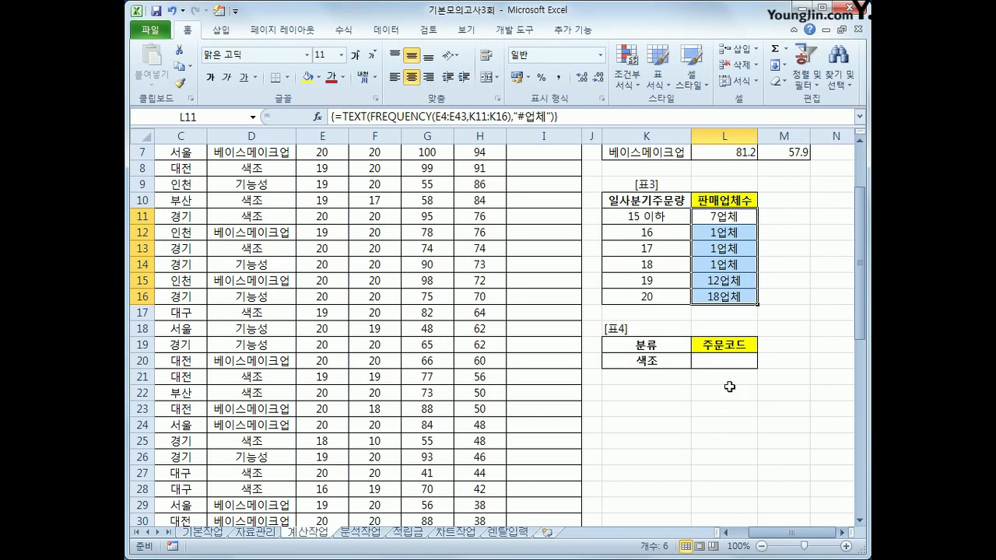
left_click(662, 348)
left_click_drag(663, 348, 663, 360)
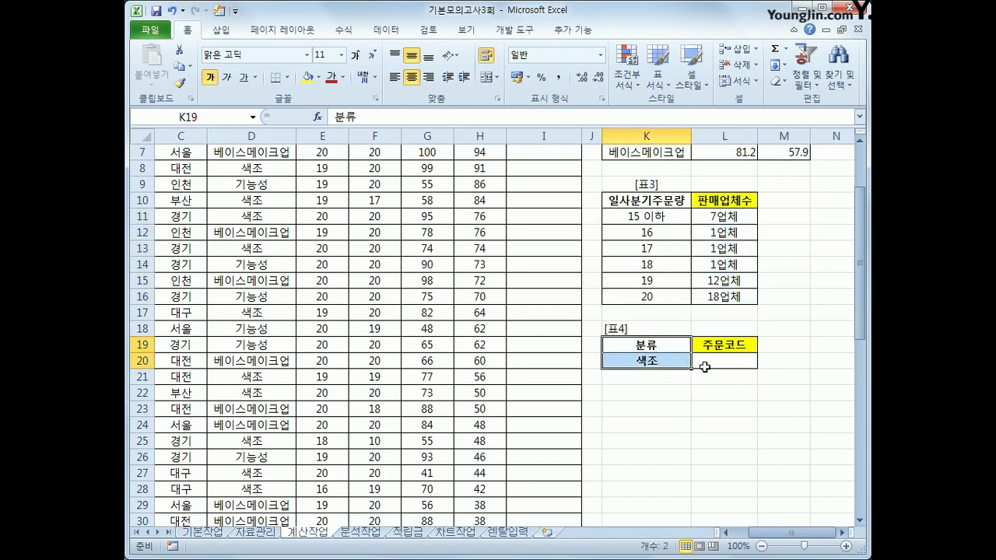
left_click(737, 367)
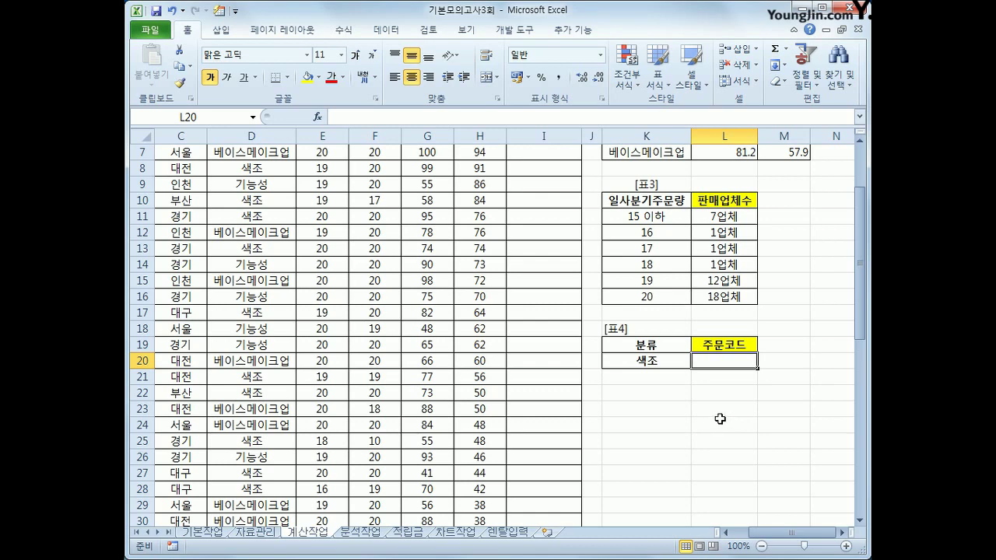
left_click_drag(764, 535, 729, 537)
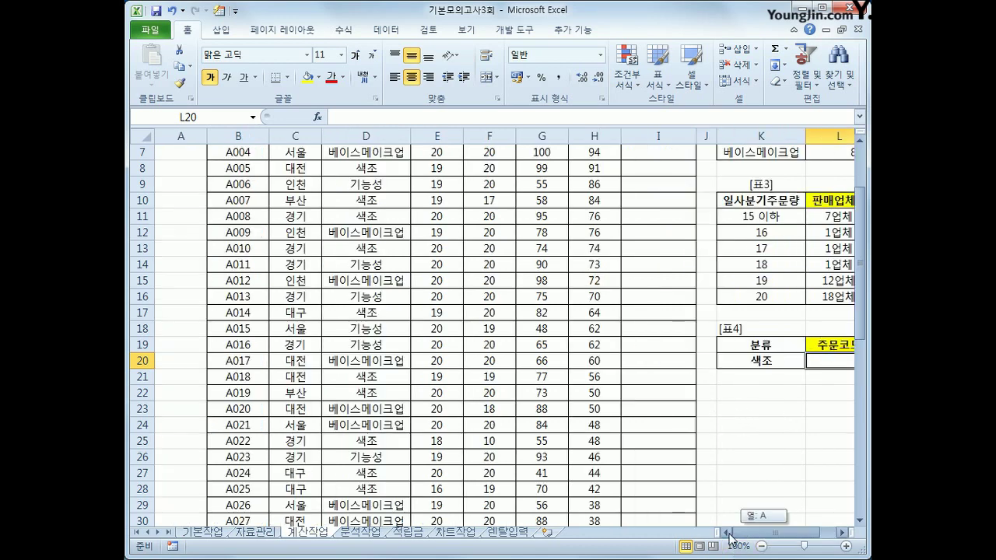
scroll(231, 233, "up", 2)
left_click_drag(231, 205, 233, 520)
scroll(395, 452, "up", 5)
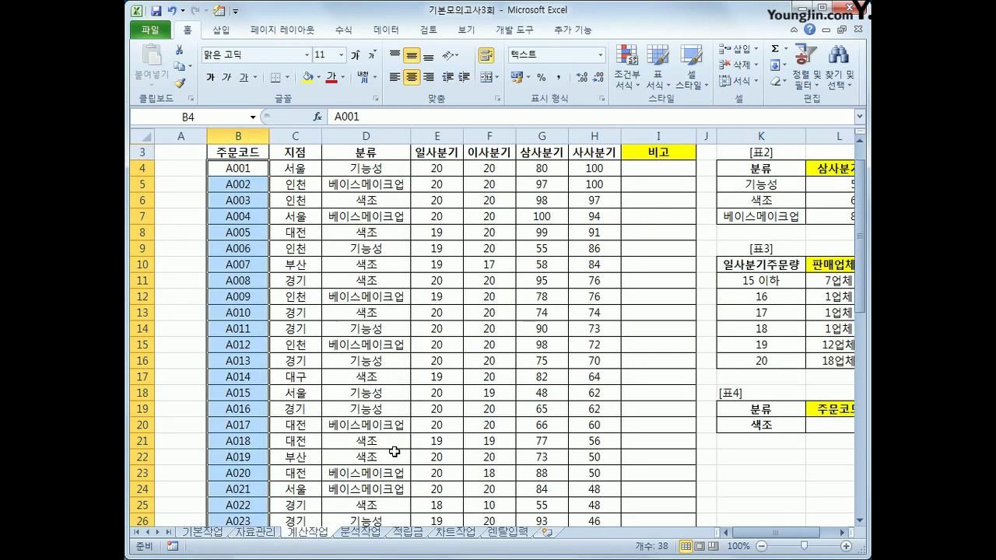
left_click(375, 169)
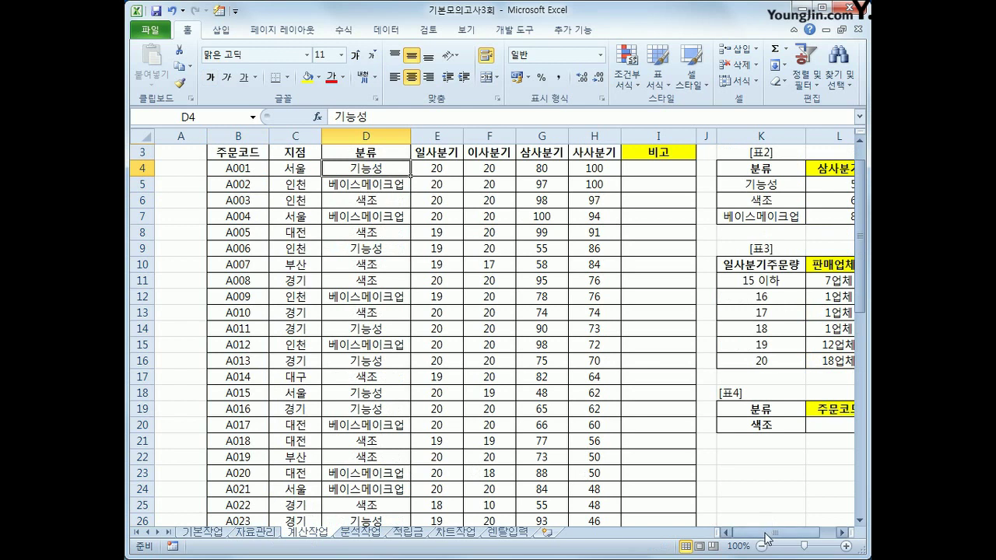
left_click(538, 165)
left_click_drag(755, 534, 764, 533)
left_click(724, 430)
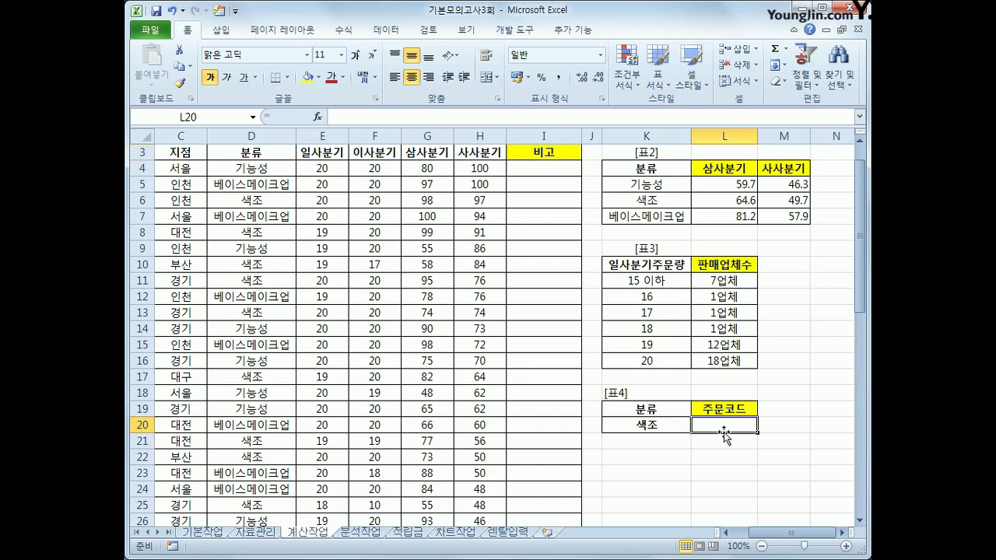
Step: In L20, start =INDEX with the 주문코드 range B4:B43
type("=")
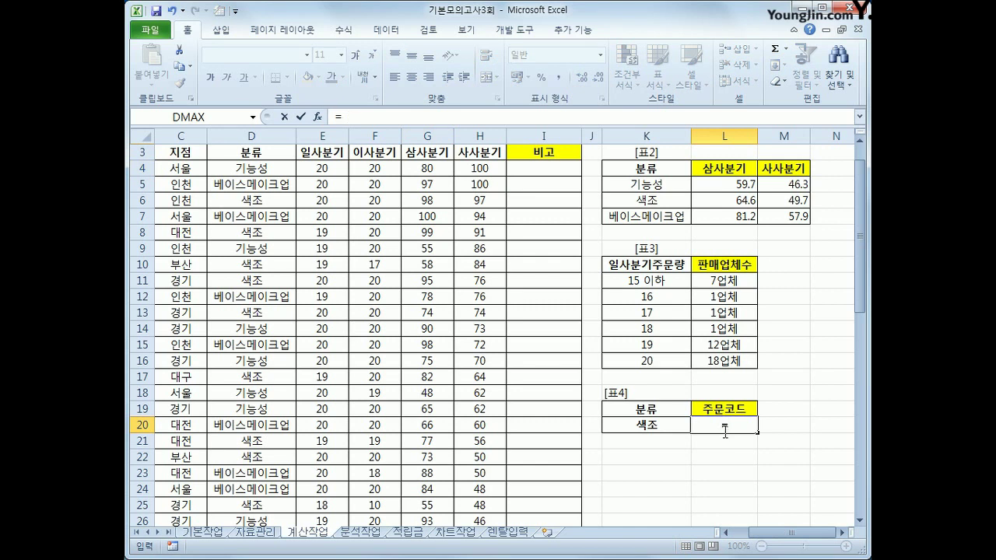
type("INDEX(")
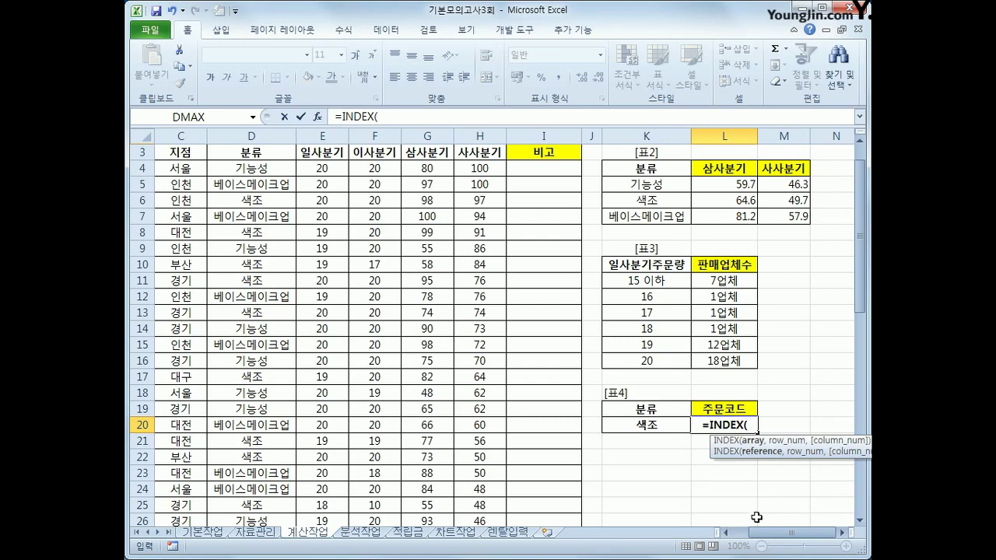
double_click(725, 532)
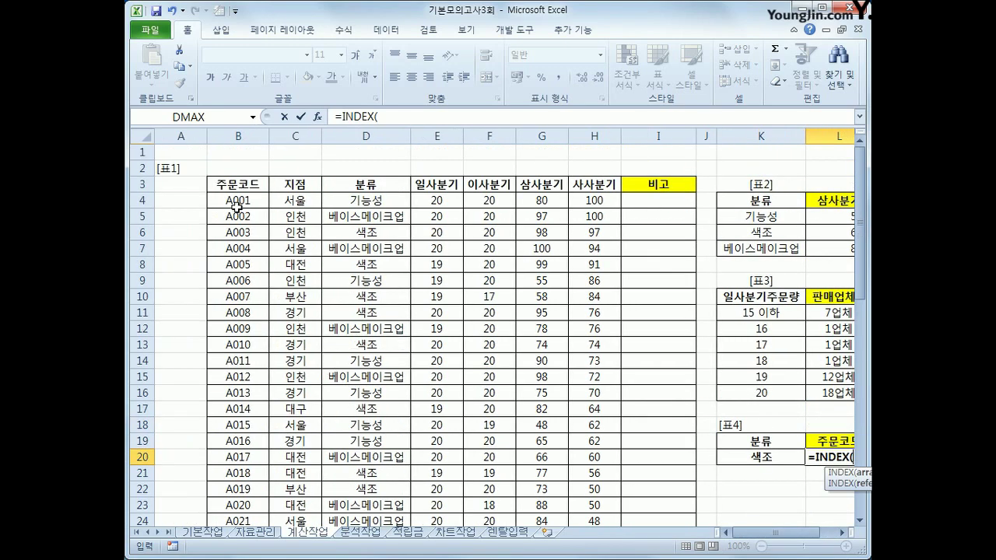
left_click_drag(237, 168, 248, 474)
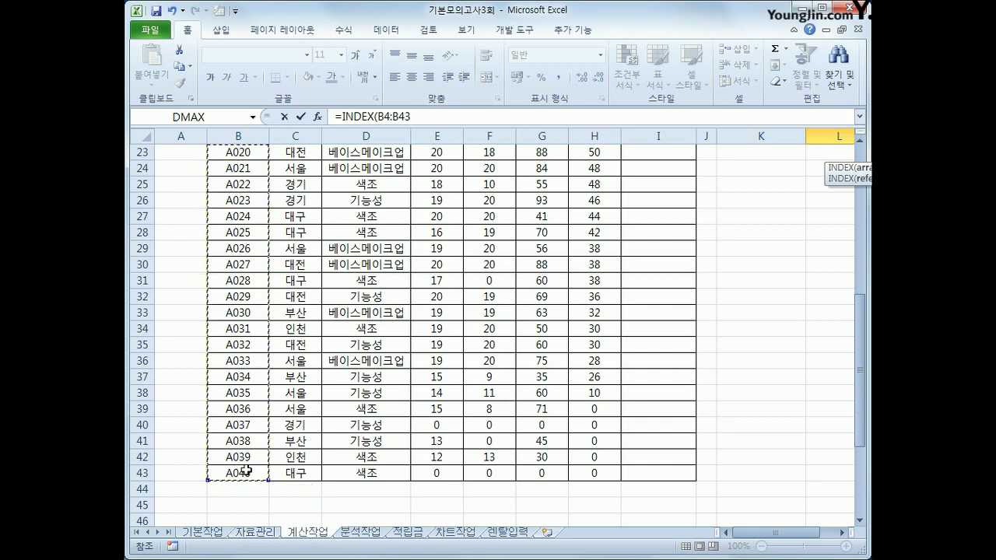
type(",")
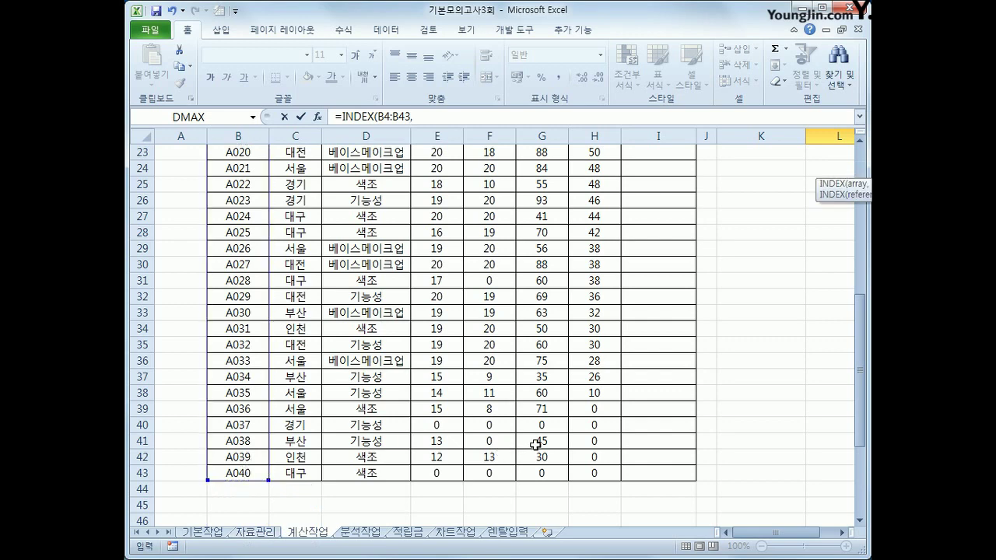
scroll(535, 443, "up", 4)
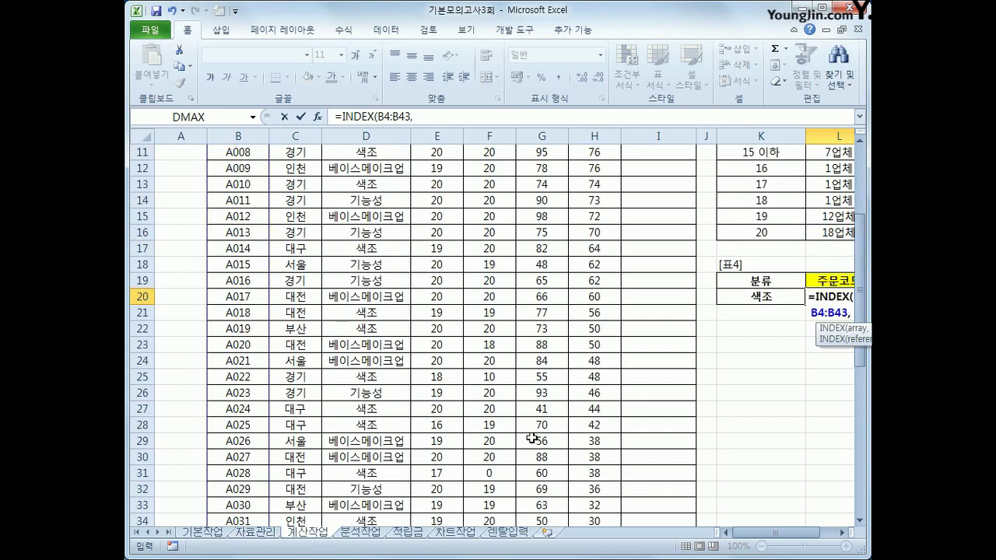
Step: Add MATCH(MAX(IF(D4:D43=K20,G4:G43)) as the lookup value
type("mat")
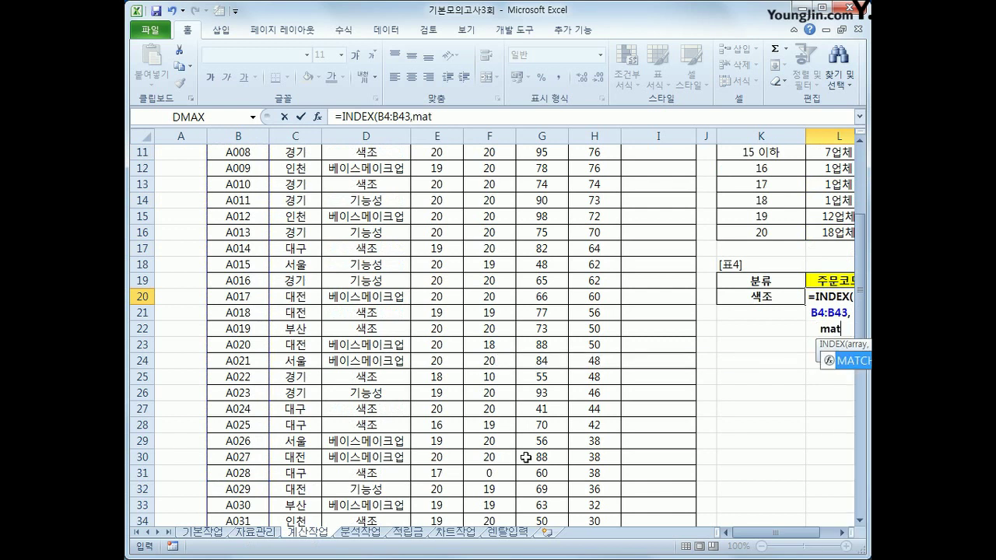
type("ch")
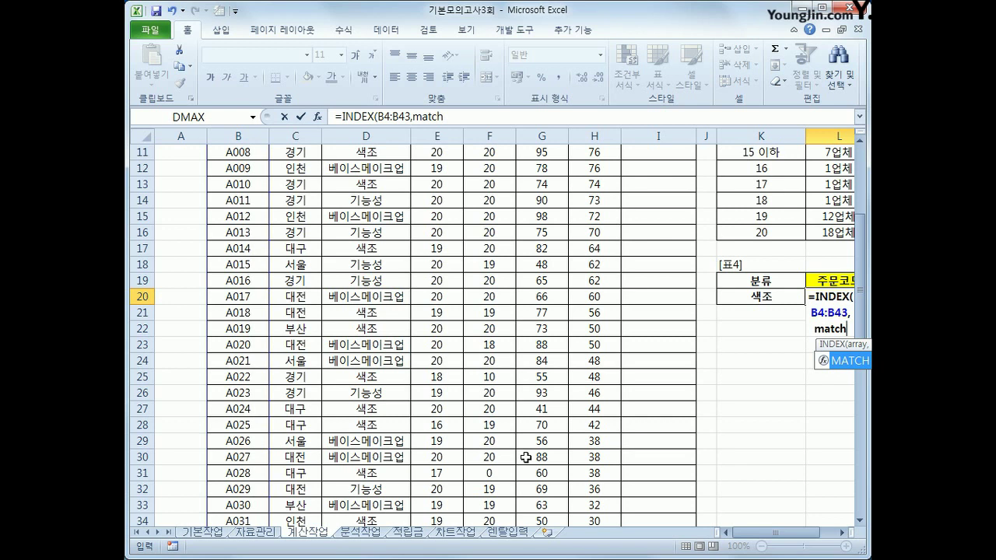
type("(")
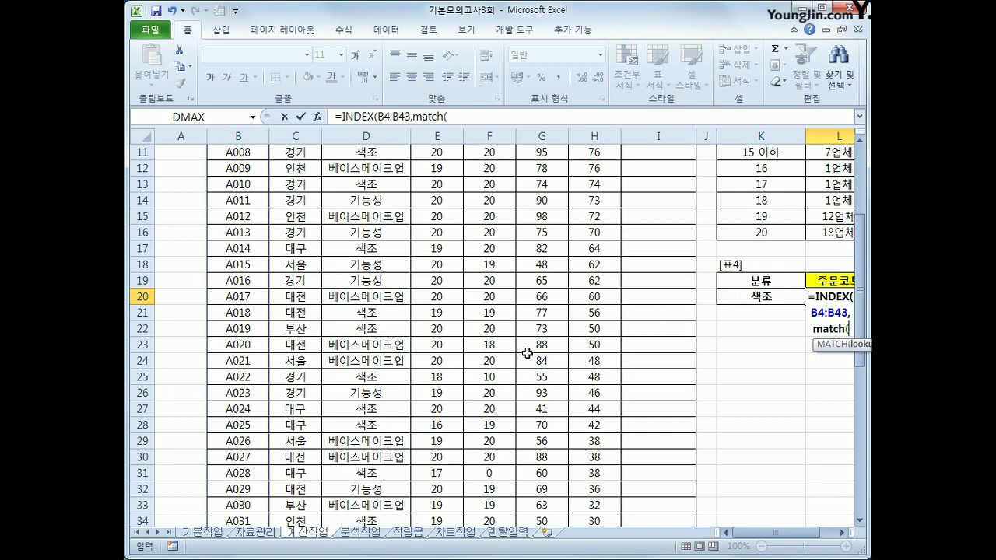
scroll(528, 350, "up", 1)
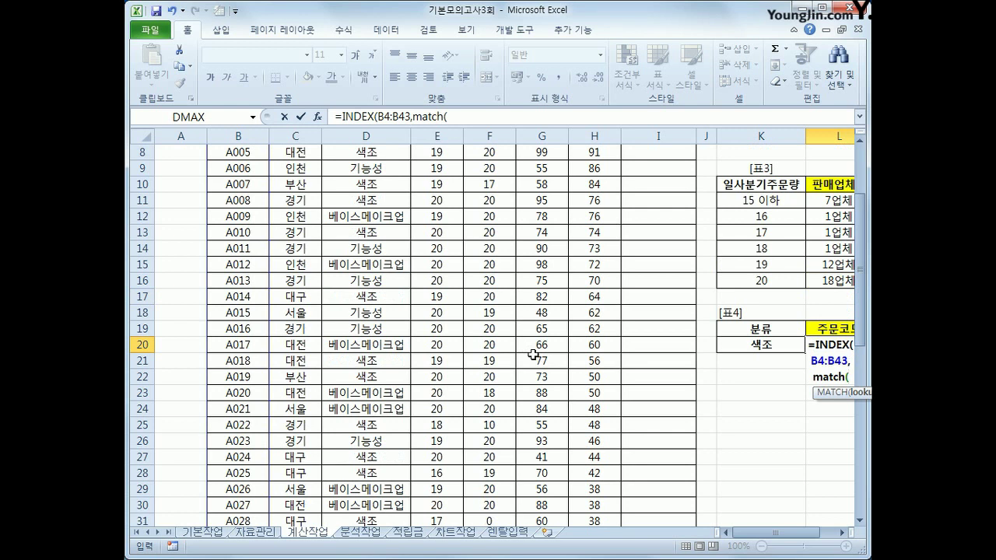
type("max(")
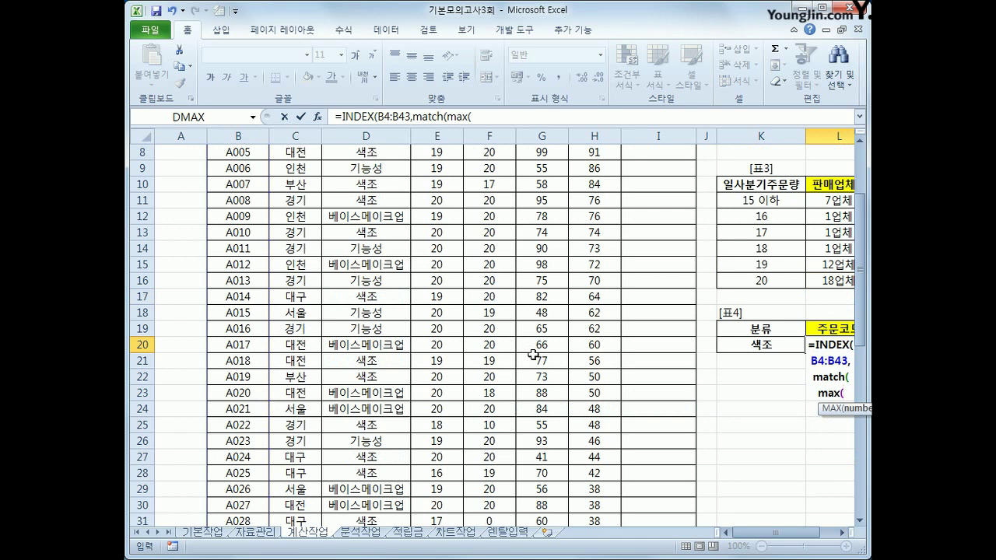
type("if(")
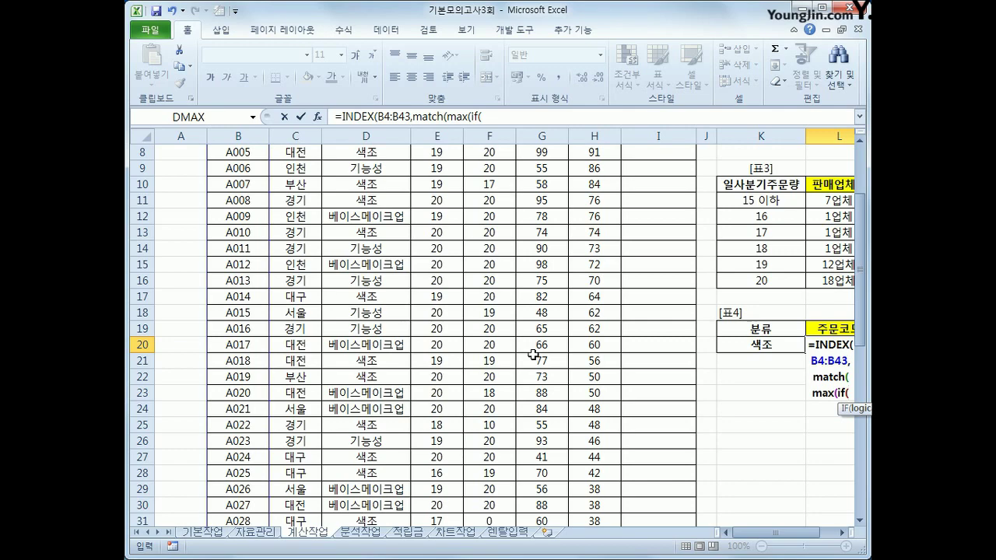
scroll(515, 351, "up", 3)
left_click_drag(363, 201, 364, 451)
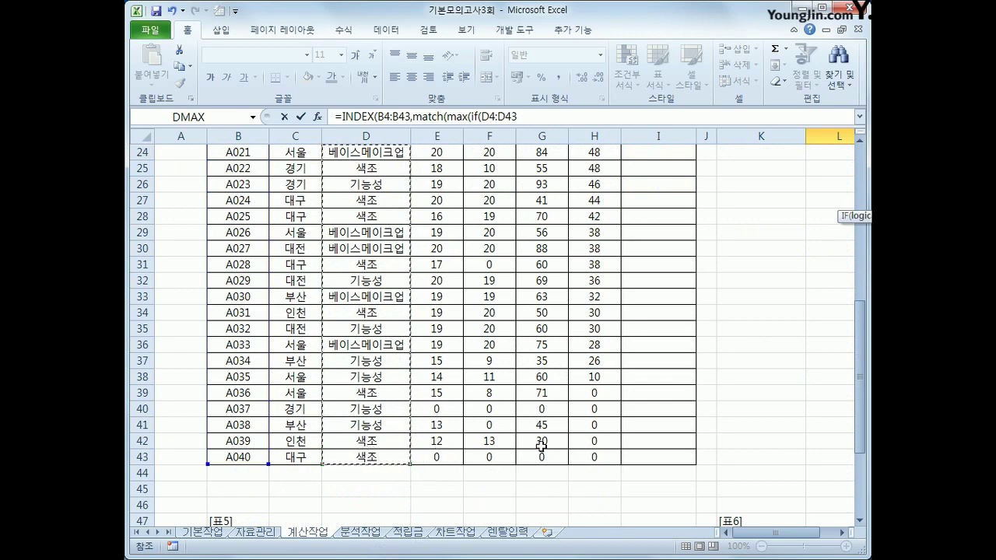
type("=")
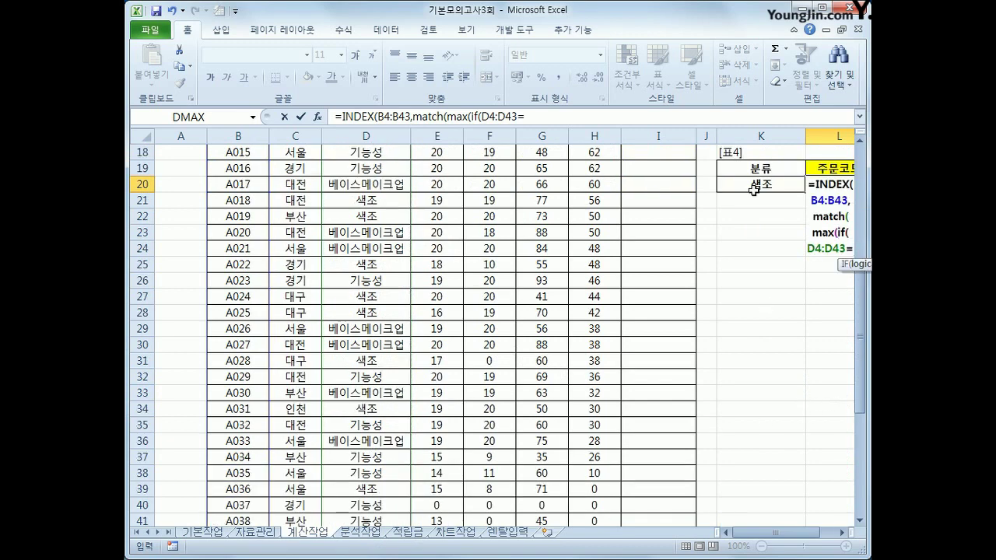
left_click(755, 185)
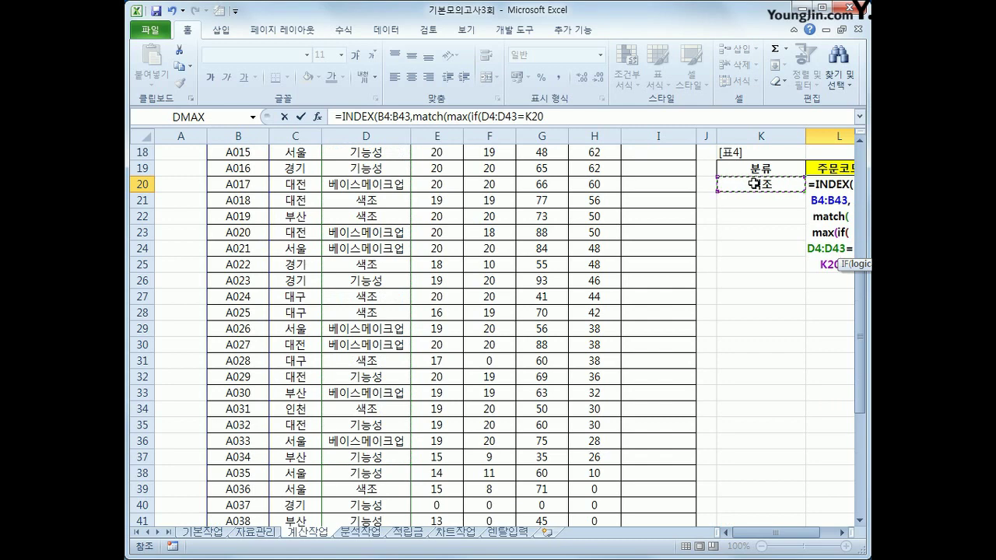
type(",")
scroll(744, 400, "up", 5)
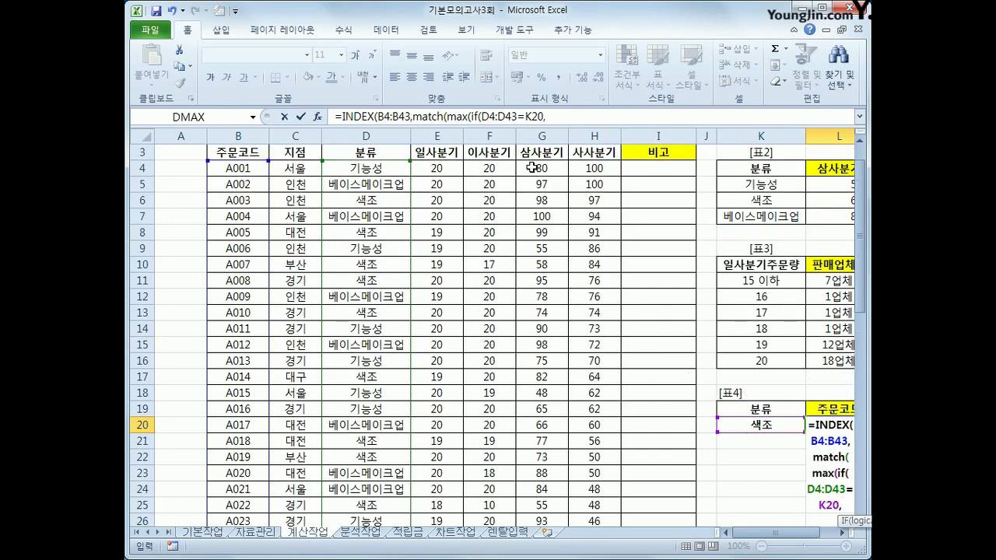
left_click_drag(536, 166, 551, 507)
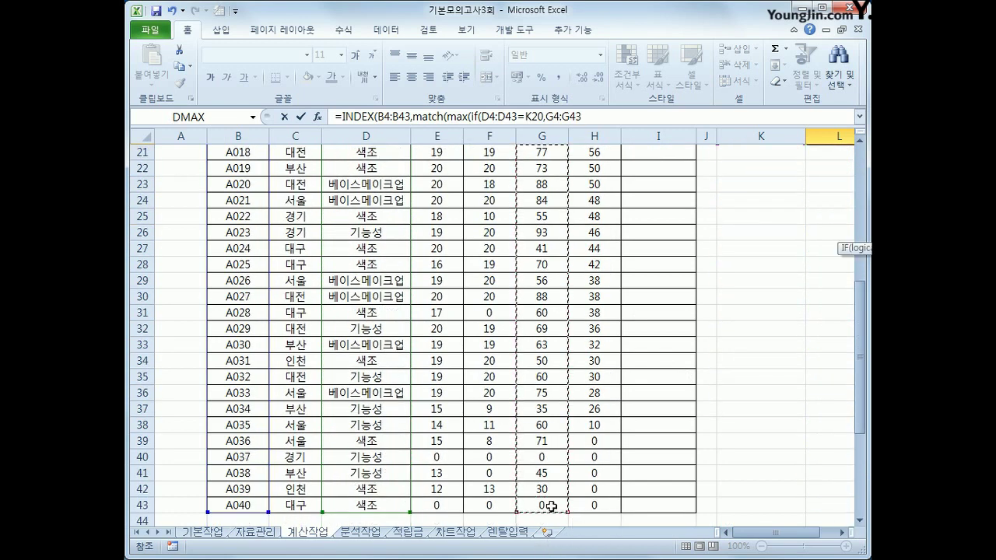
type(")")
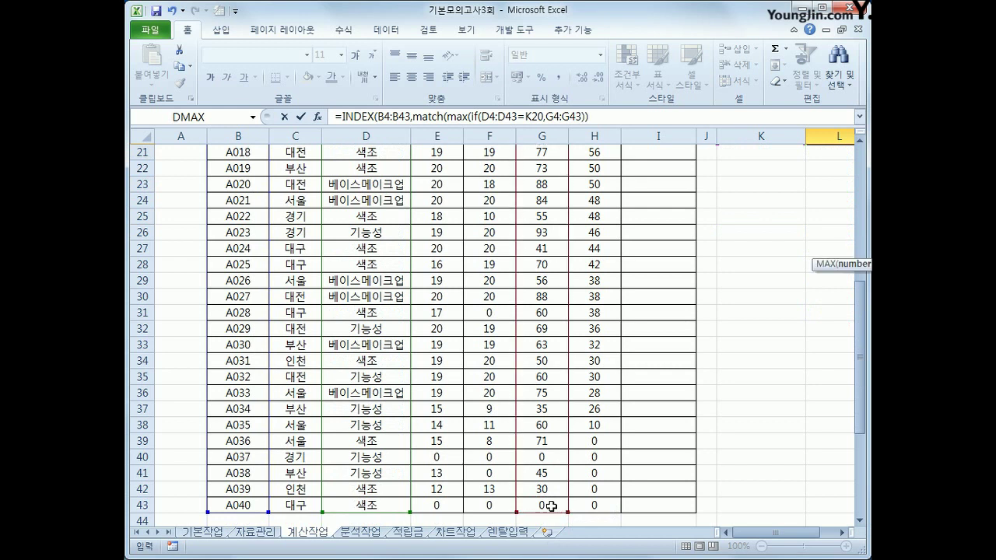
type("),(")
Step: Add the lookup array (D4:D43=K20)*G4:G43 with match type 0
scroll(551, 506, "up", 6)
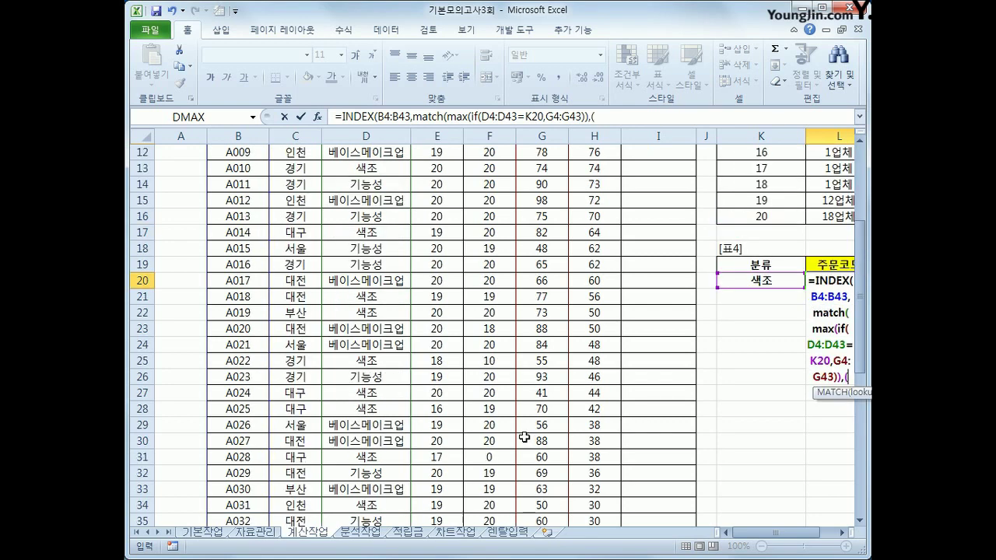
left_click_drag(357, 168, 387, 476)
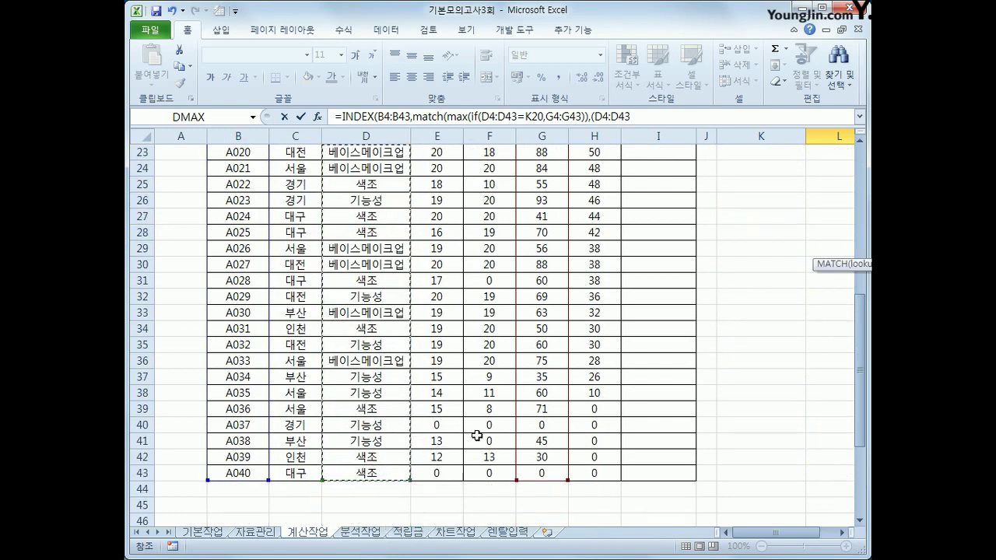
type("=")
left_click(755, 254)
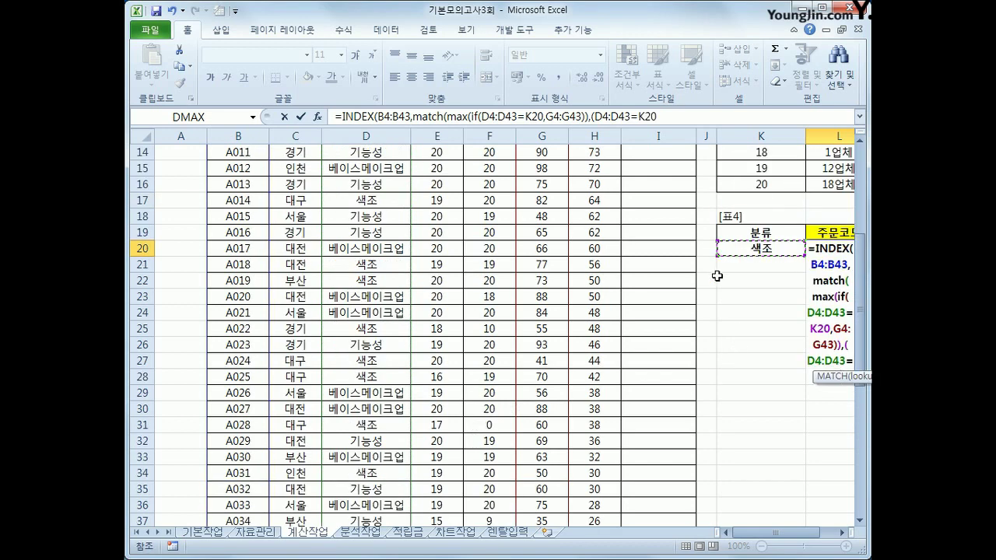
type(")*")
scroll(691, 248, "up", 5)
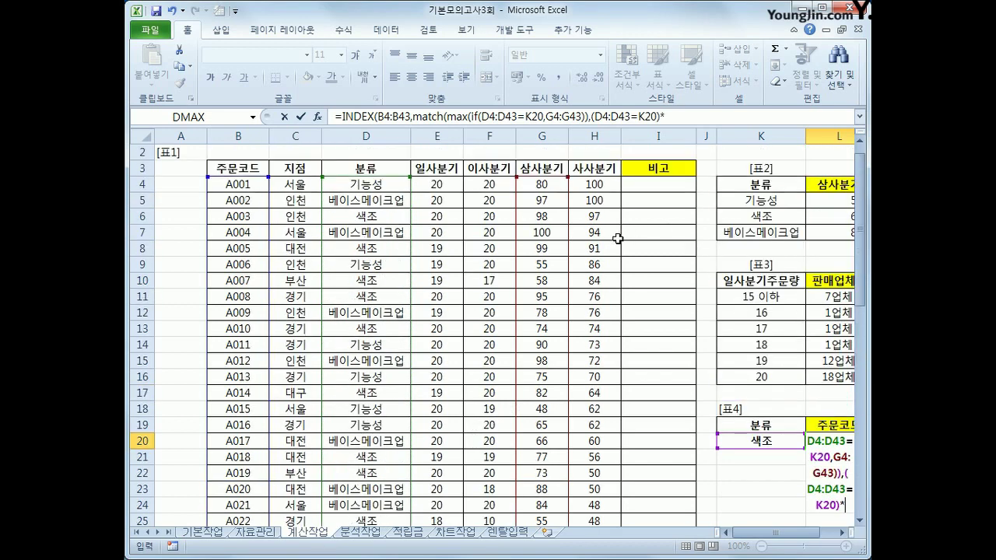
left_click_drag(548, 186, 551, 492)
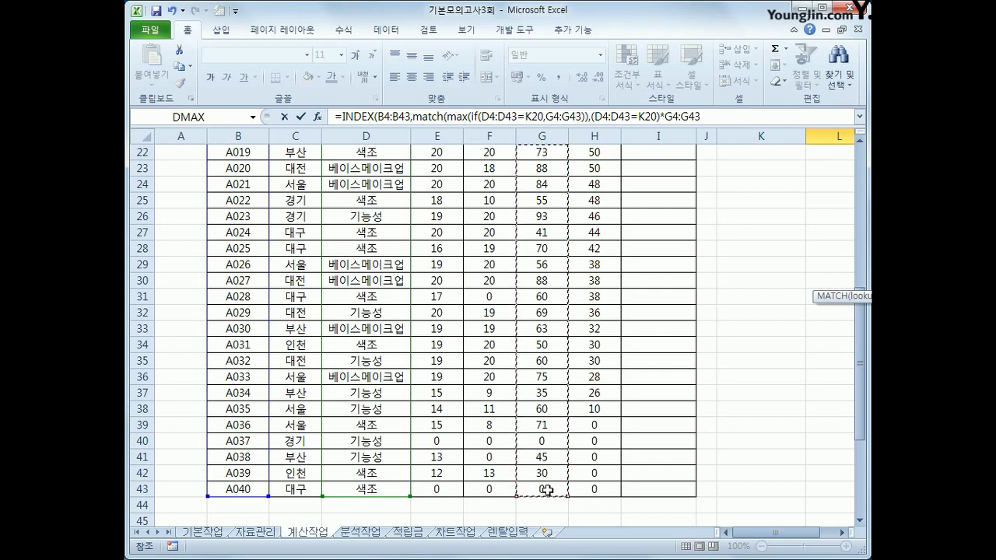
type(",")
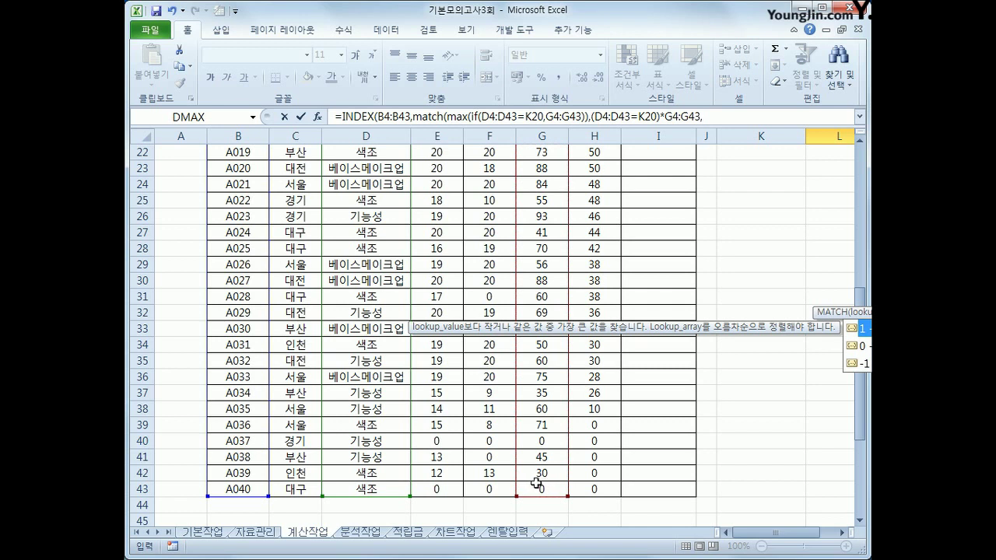
type("0")
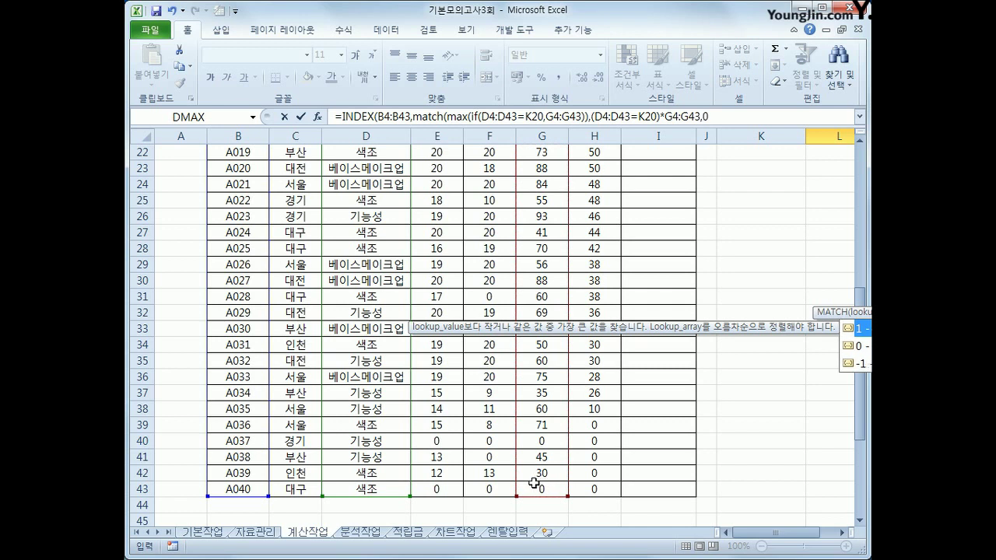
type(")")
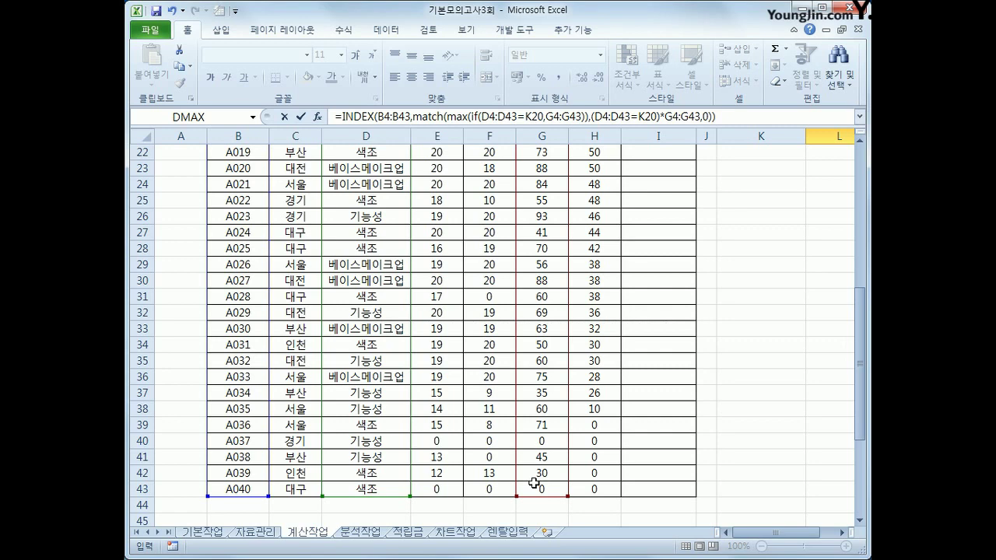
Step: Confirm the L20 formula as an array formula, returning order code A005
key("ctrl+shift+Return")
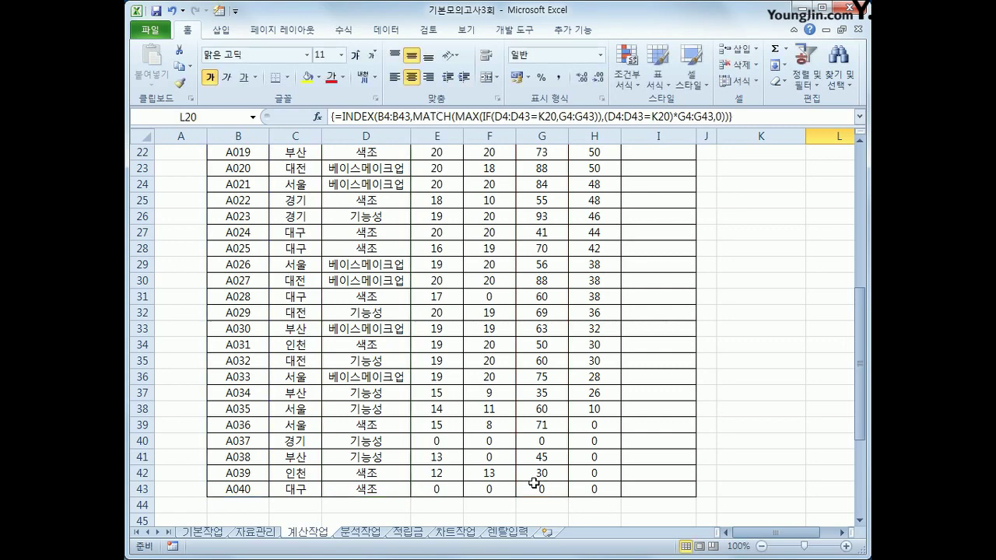
left_click_drag(755, 534, 777, 516)
scroll(776, 516, "up", 3)
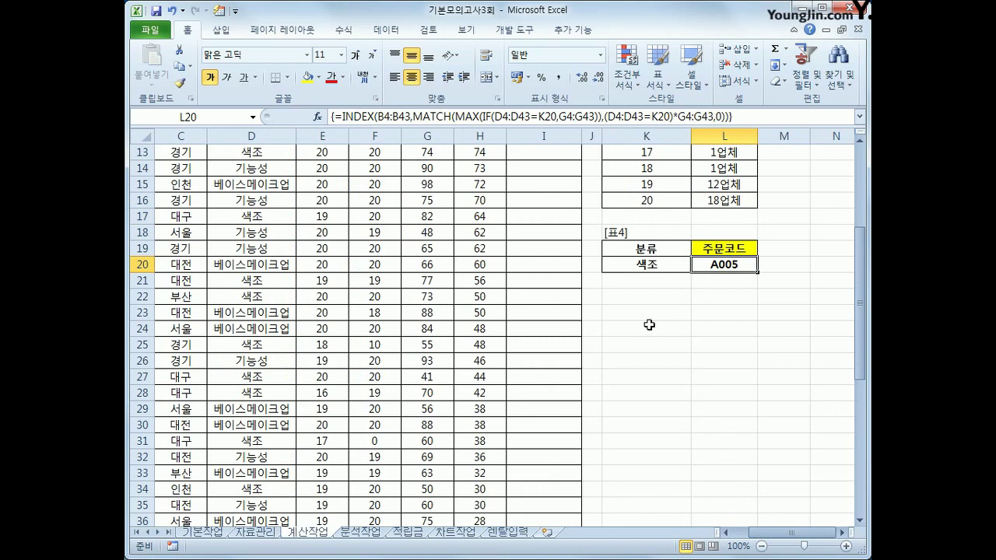
scroll(648, 325, "up", 4)
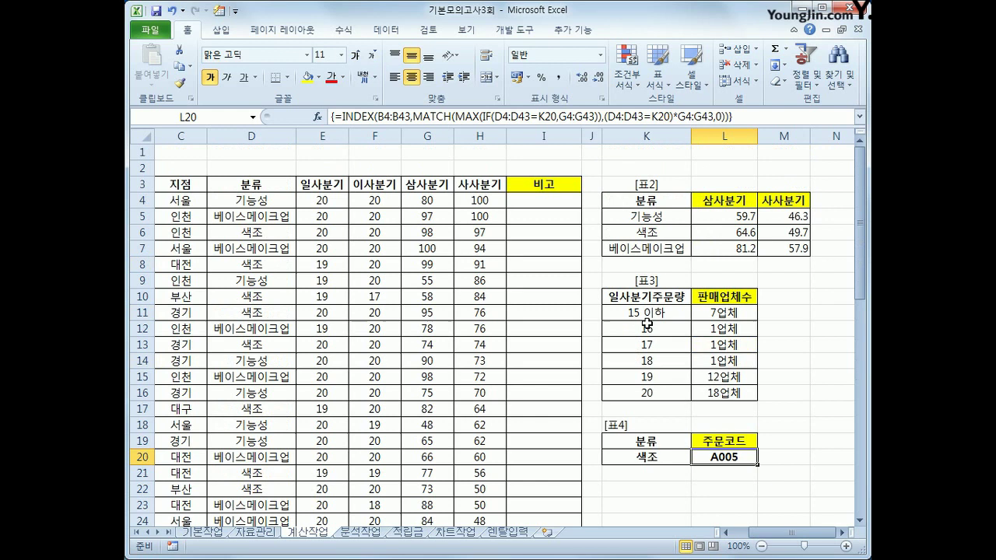
Step: Select 비고 cell I4 and open the Visual Basic editor from 개발 도구
left_click(547, 204)
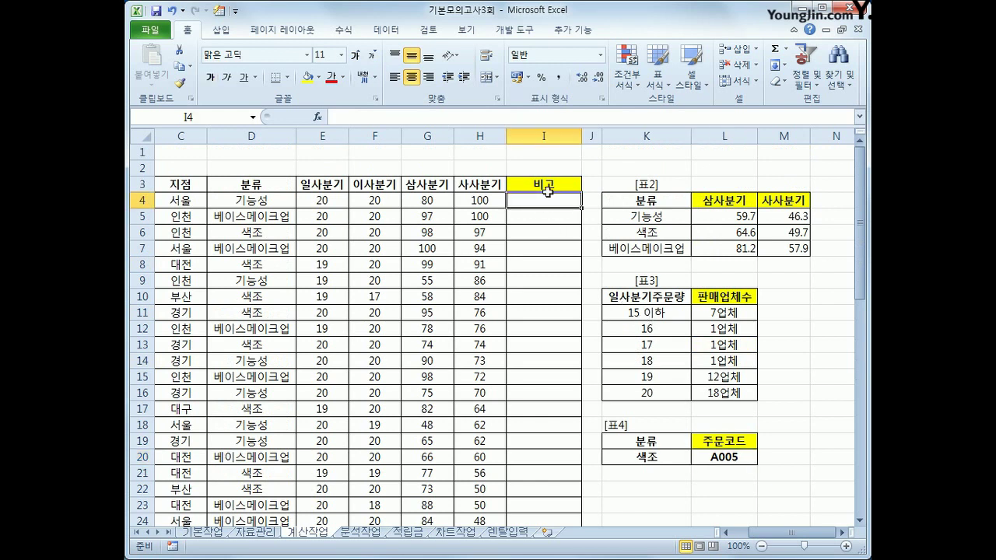
left_click(514, 30)
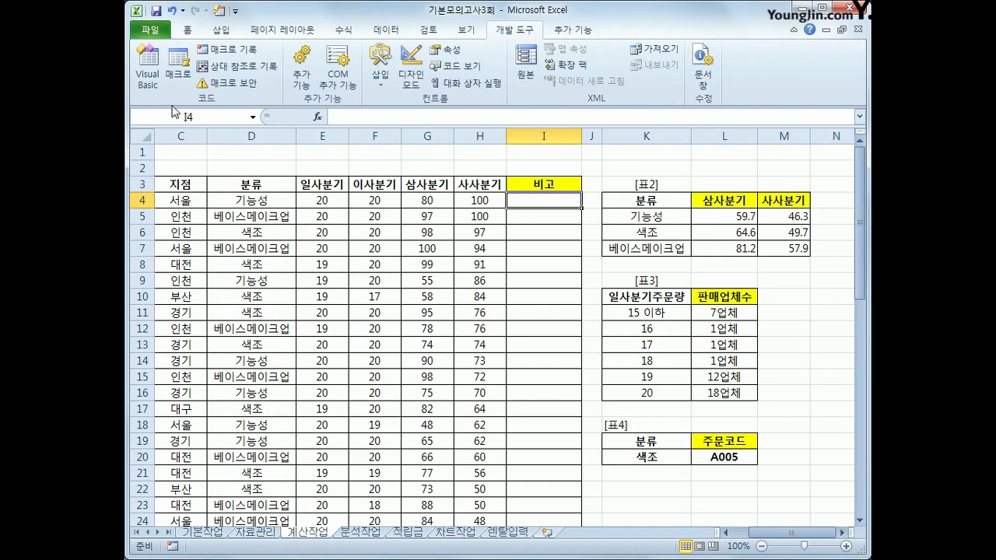
left_click(162, 80)
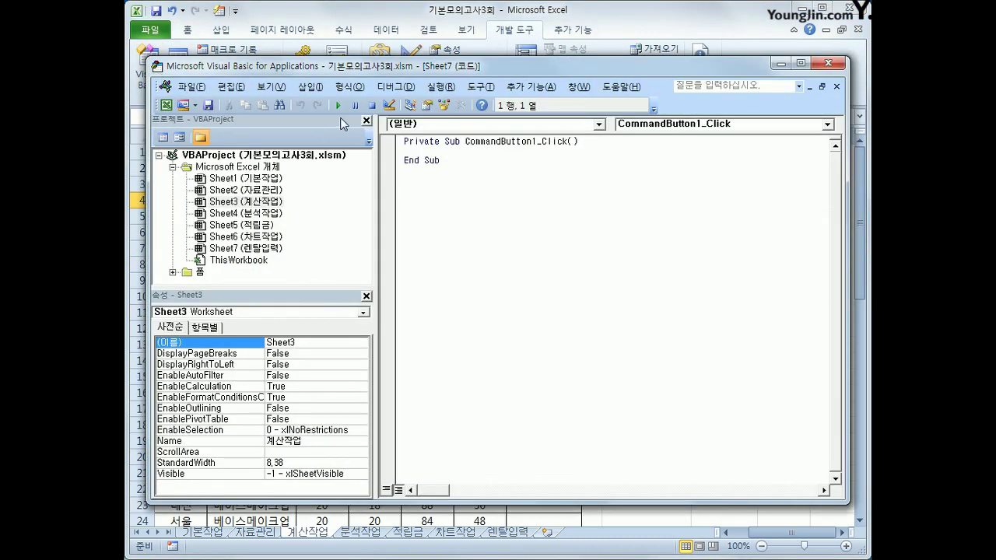
left_click(310, 86)
Step: Insert a new module and declare Public Function fn비고 with four quarterly parameters
left_click(333, 137)
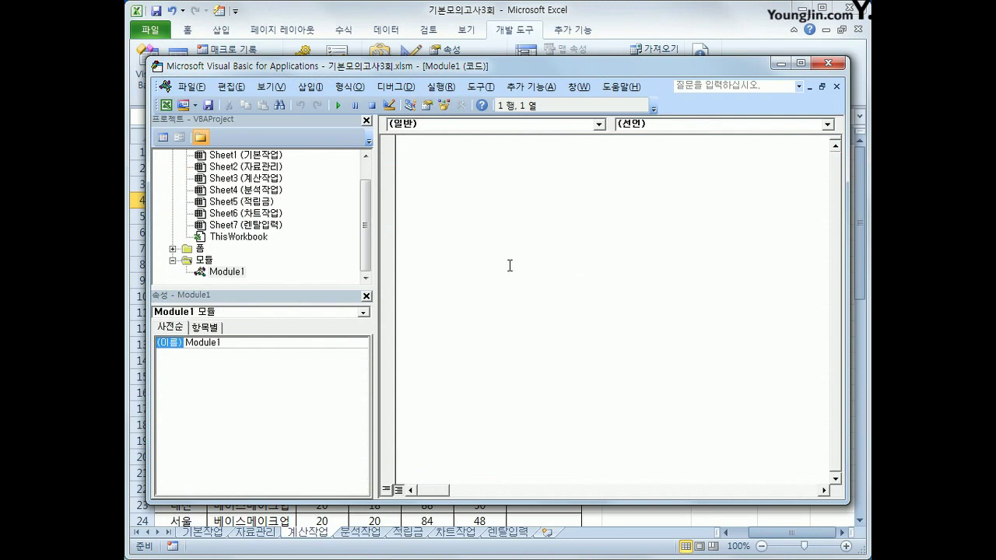
type("public function fn비고(")
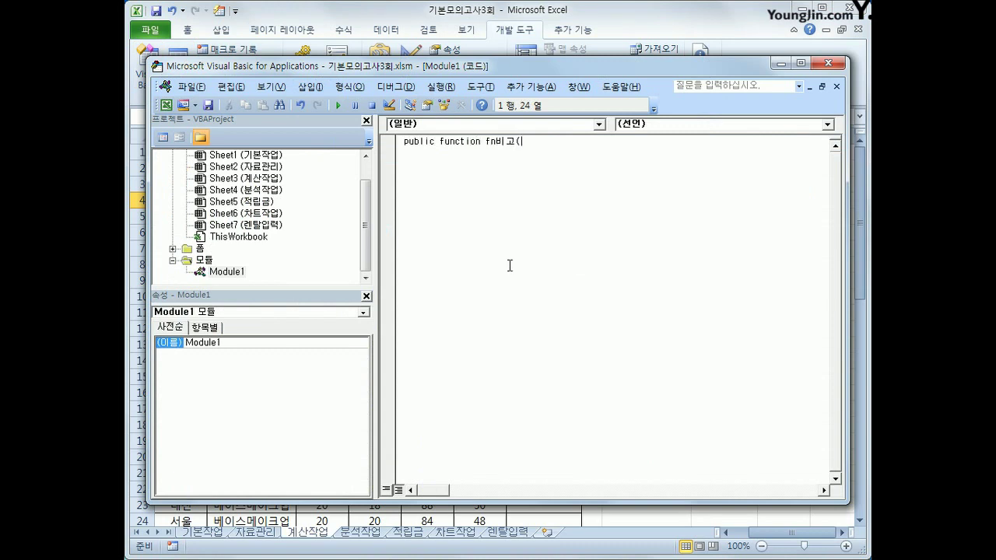
type("일사분기, 잇사분기, 삼사분기, 사")
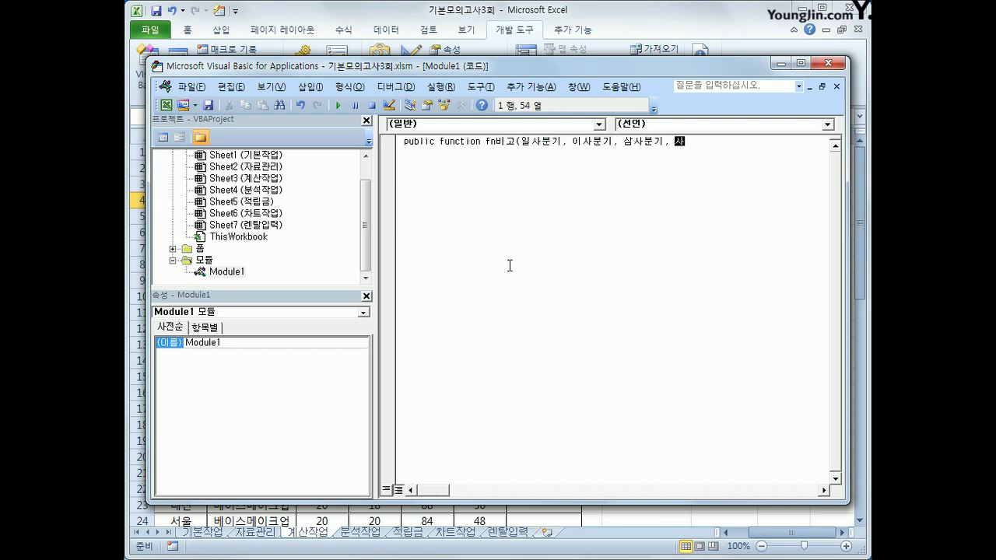
type("사분기)")
key("Return")
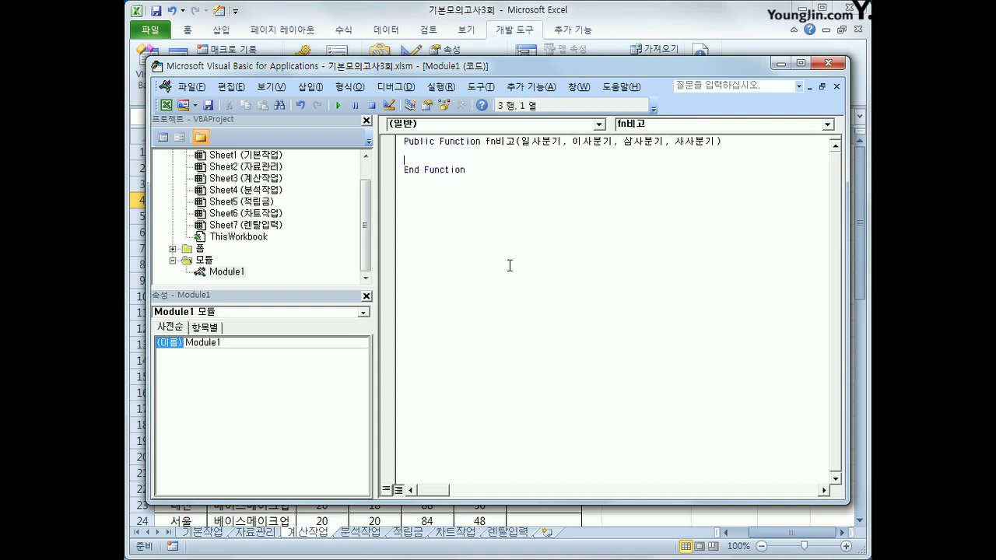
key("Tab")
Step: Add an If test returning "우수업체" when the four quarters total 200 or more
type("if ")
type("일사분기 ")
type("+ 이사분기 +")
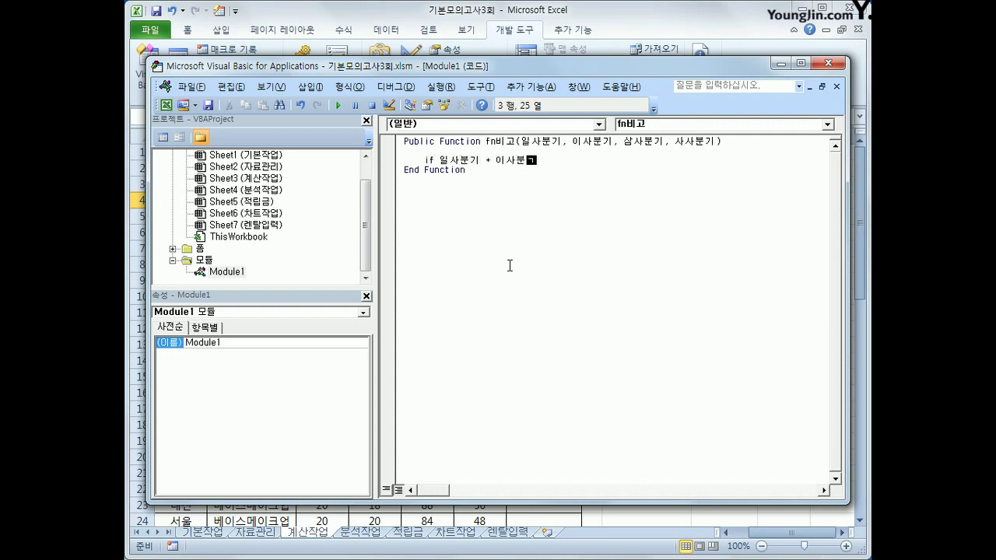
type(" 삼사분기 + ")
type("사사분기 ")
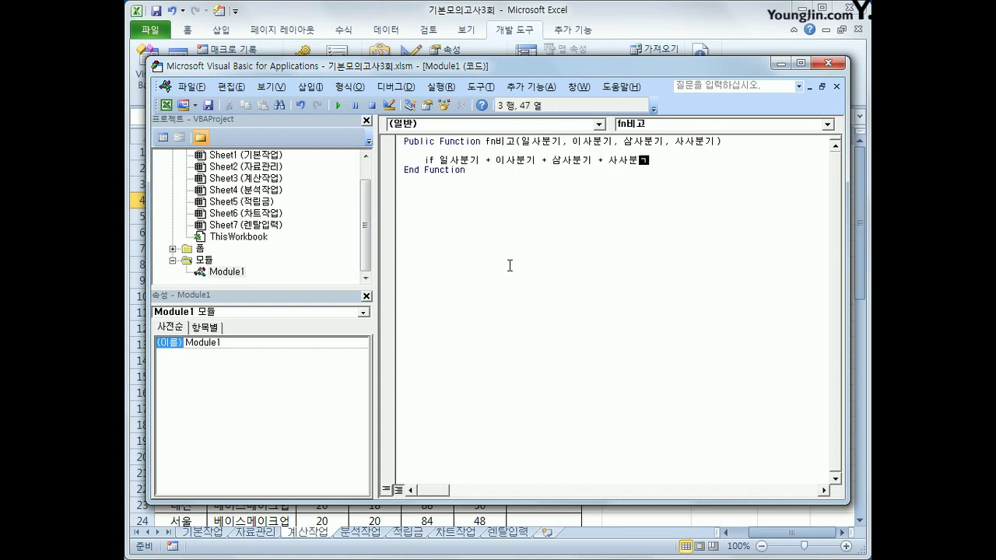
type(">= 200 ㅅ")
key("BackSpace")
type("then")
key("Return")
key("Tab")
type("fn")
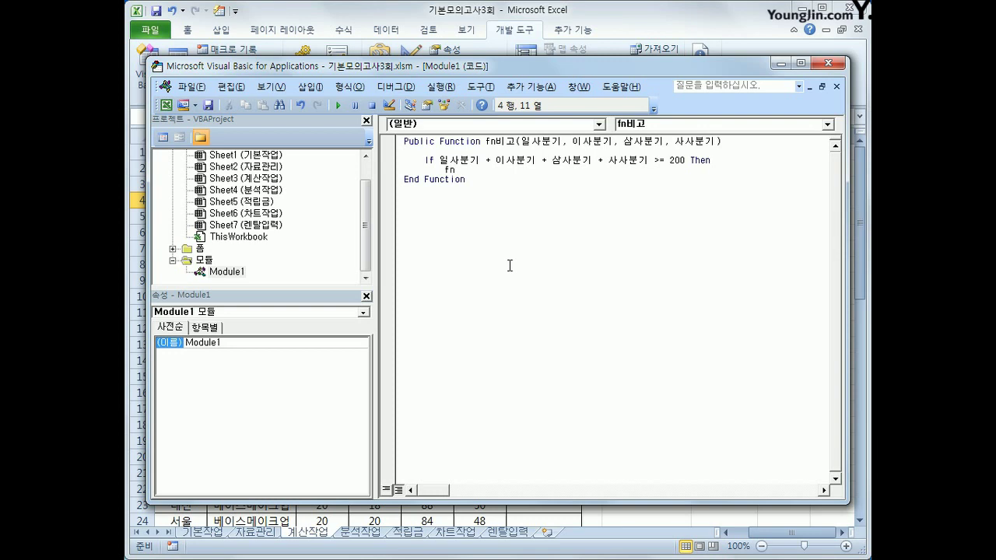
type("비고 =\"우수")
key("BackSpace")
key("BackSpace")
key("BackSpace")
type("\"우수업체\"")
key("Return")
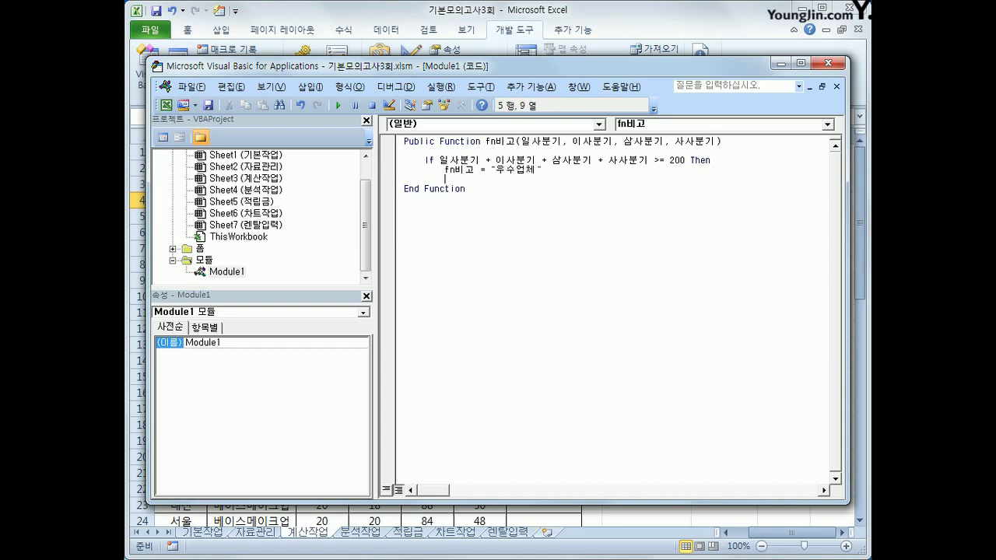
key("BackSpace")
Step: Add an Else branch returning "" and close the block with End If
type("else")
key("Return")
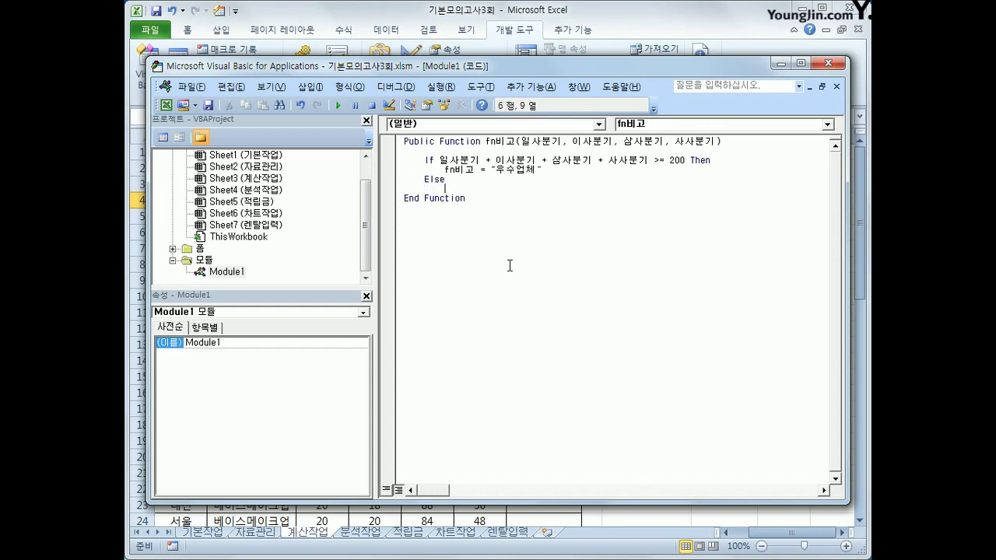
key("Tab")
type("fn비고 ")
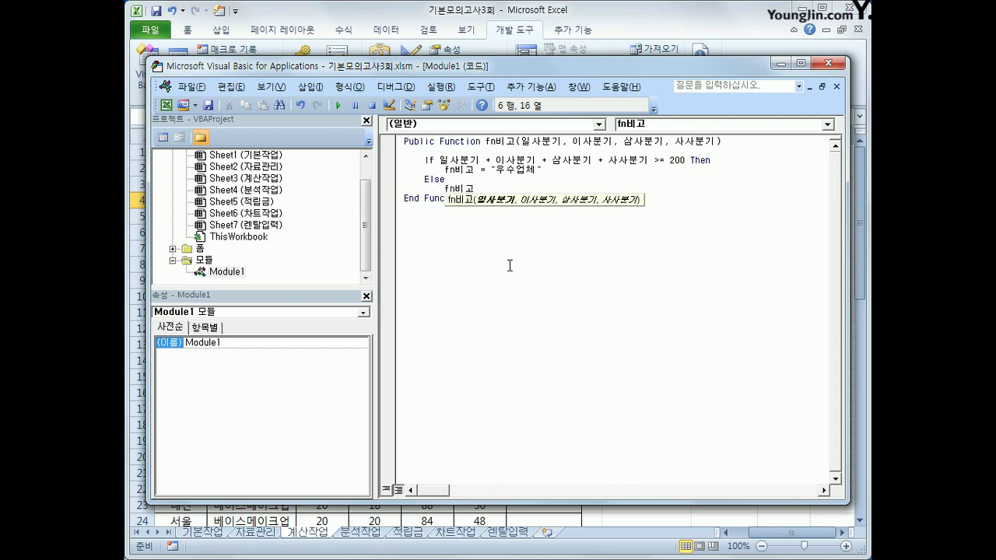
type("= \"\"")
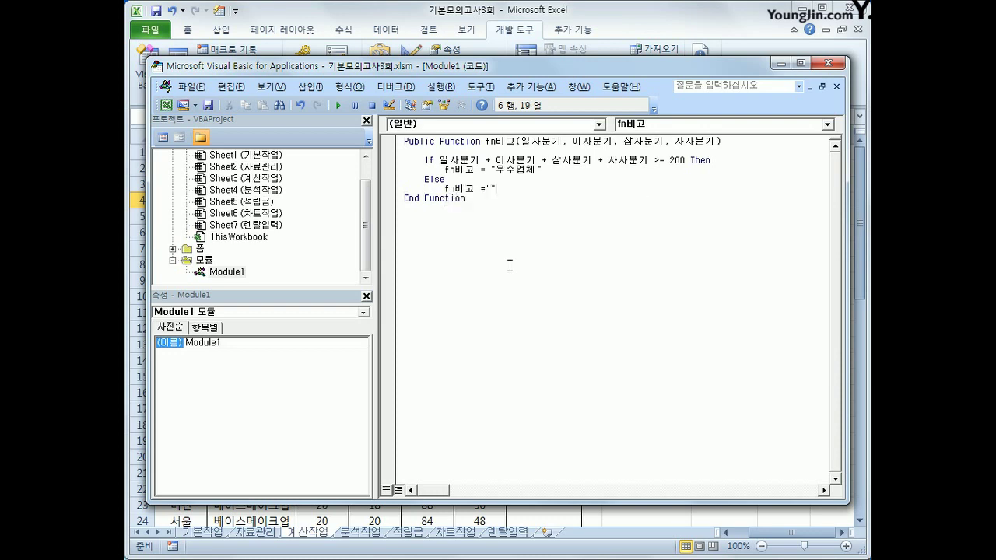
key("Return")
key("BackSpace")
type("end if")
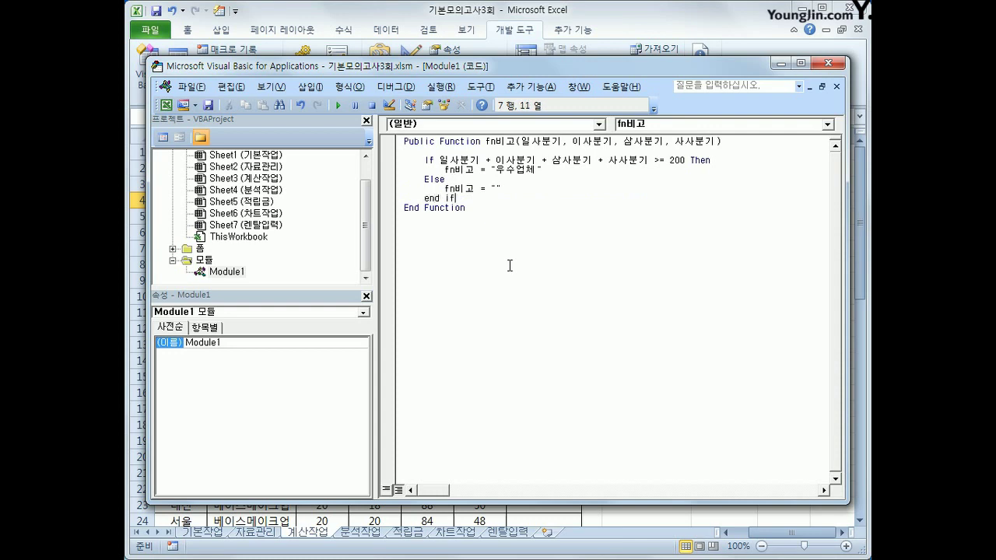
key("Return")
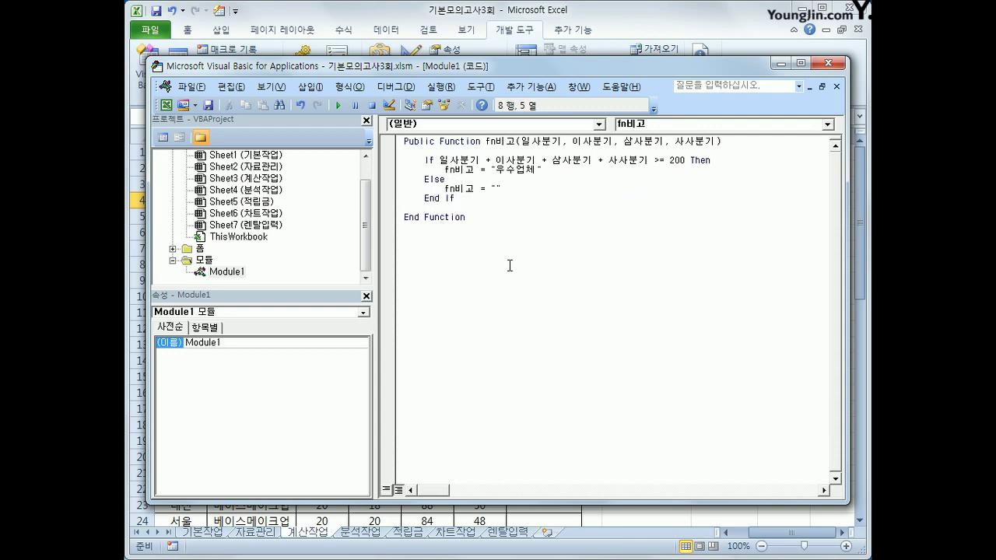
key("Up")
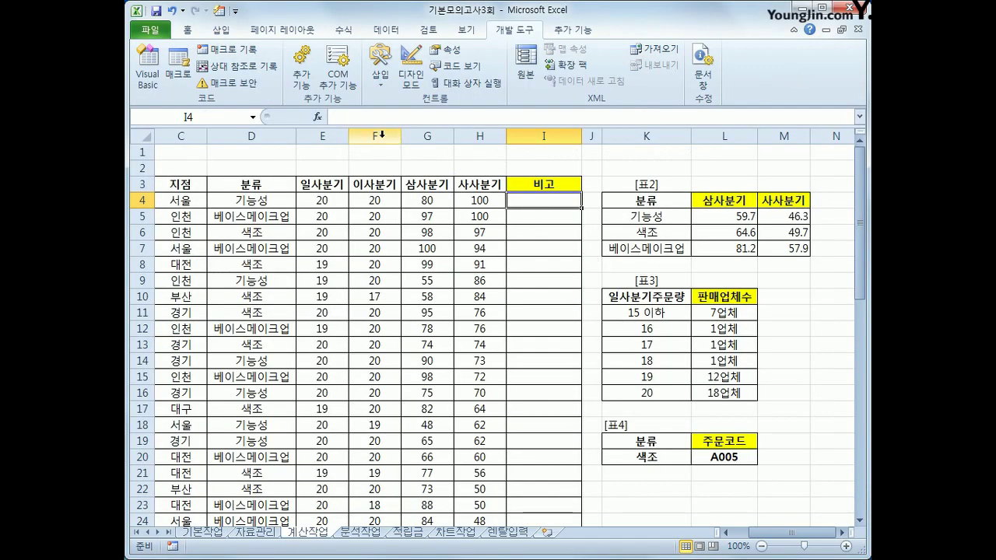
Step: Insert =fn비고(E4,F4,G4,H4) into I4 through the function wizard, showing 우수업체
left_click(316, 117)
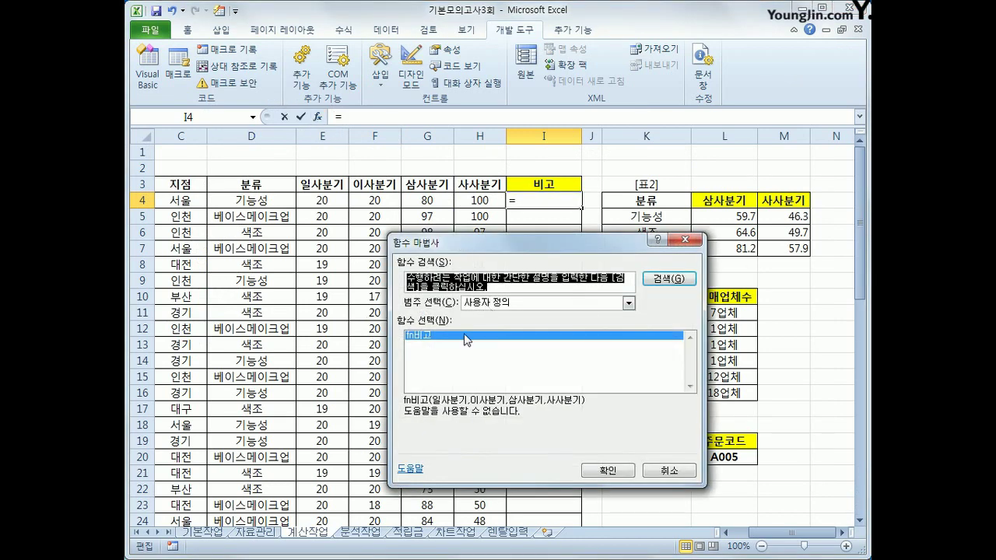
left_click(601, 470)
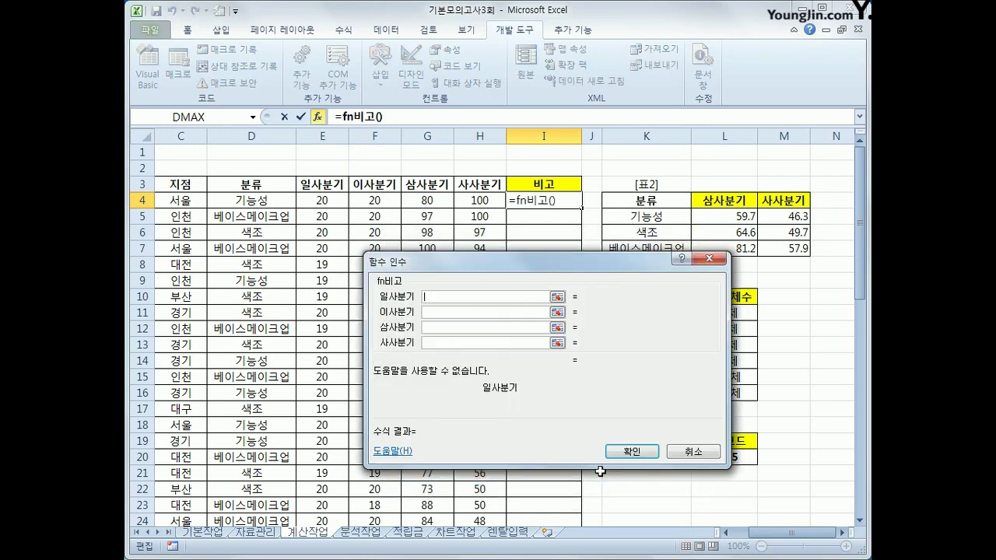
left_click(322, 200)
left_click(424, 312)
left_click(382, 202)
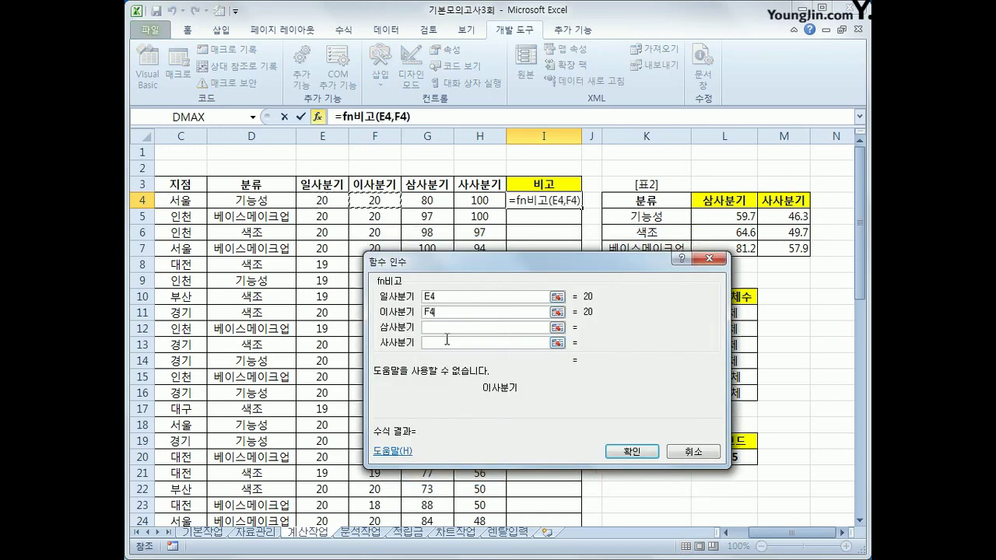
key("Tab")
left_click(410, 198)
key("Tab")
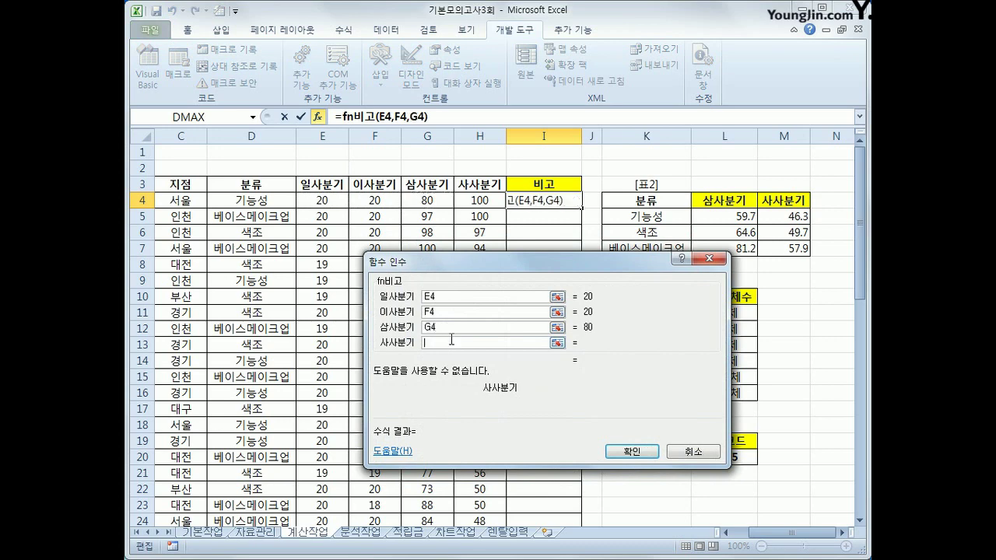
left_click(463, 201)
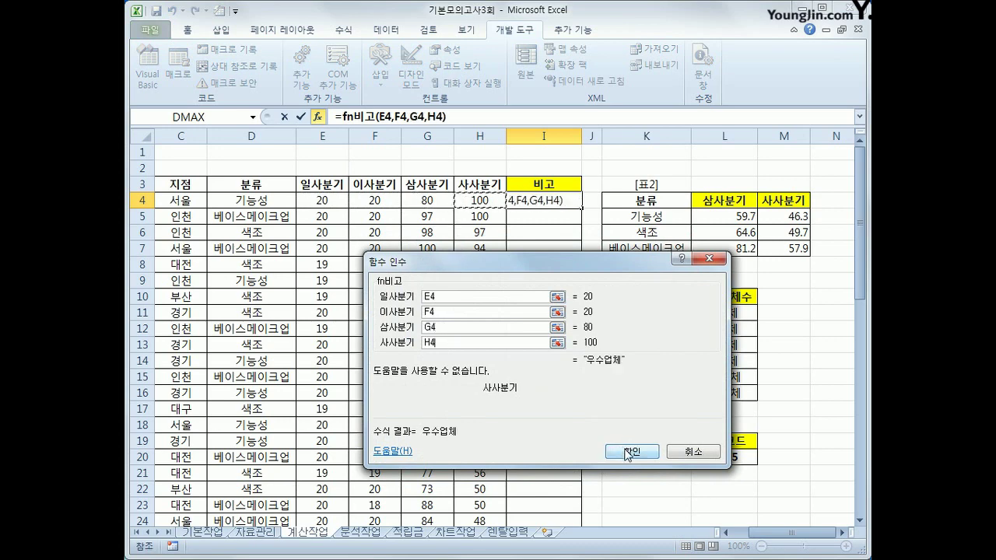
left_click(627, 450)
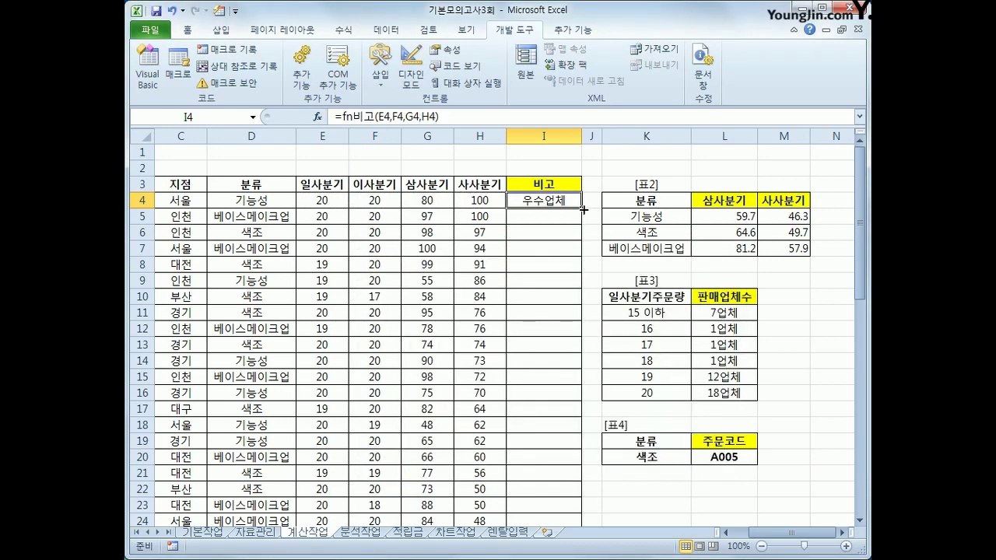
Step: Fill fn비고 down I4:I43 and scroll through to check which rows show 우수업체
double_click(582, 208)
scroll(544, 362, "down", 5)
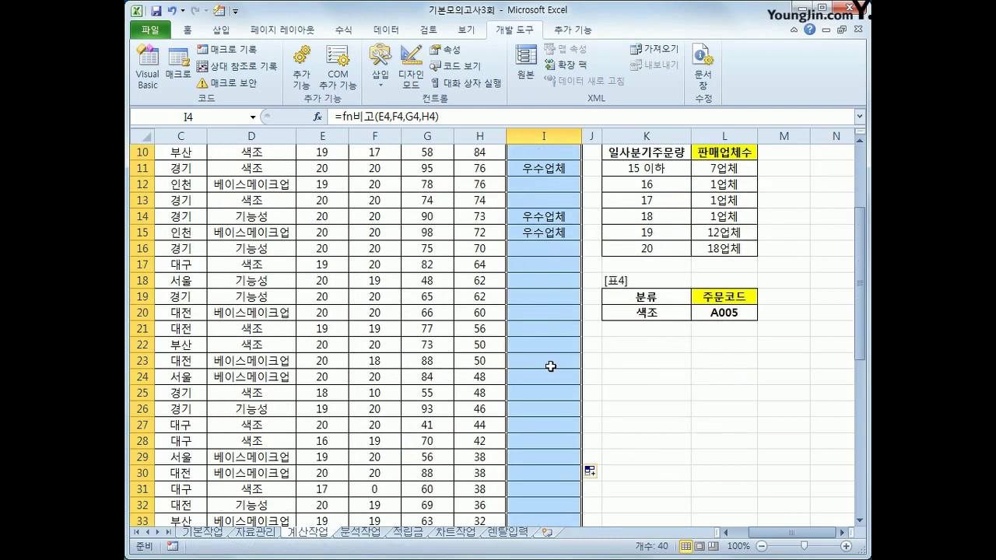
scroll(521, 362, "down", 4)
scroll(517, 362, "up", 9)
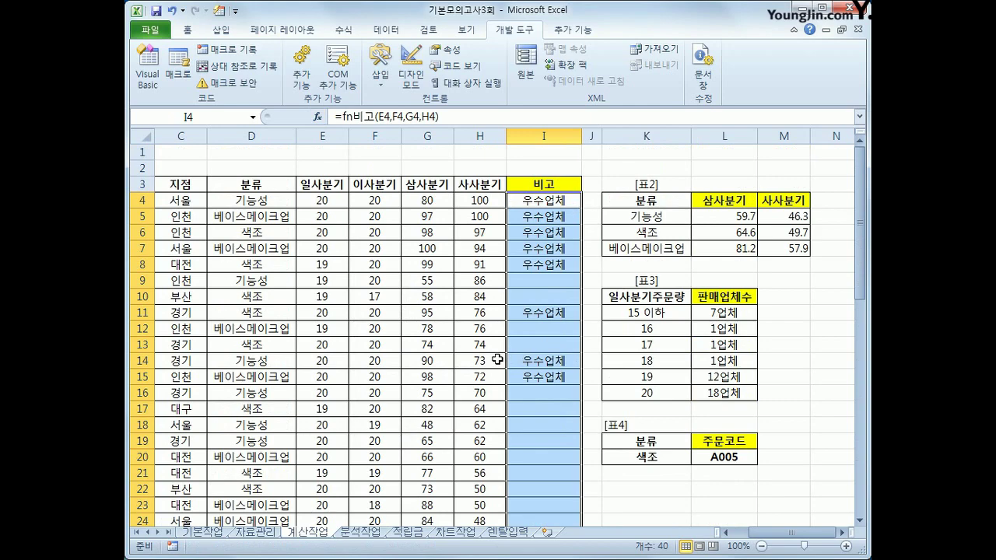
scroll(498, 359, "down", 8)
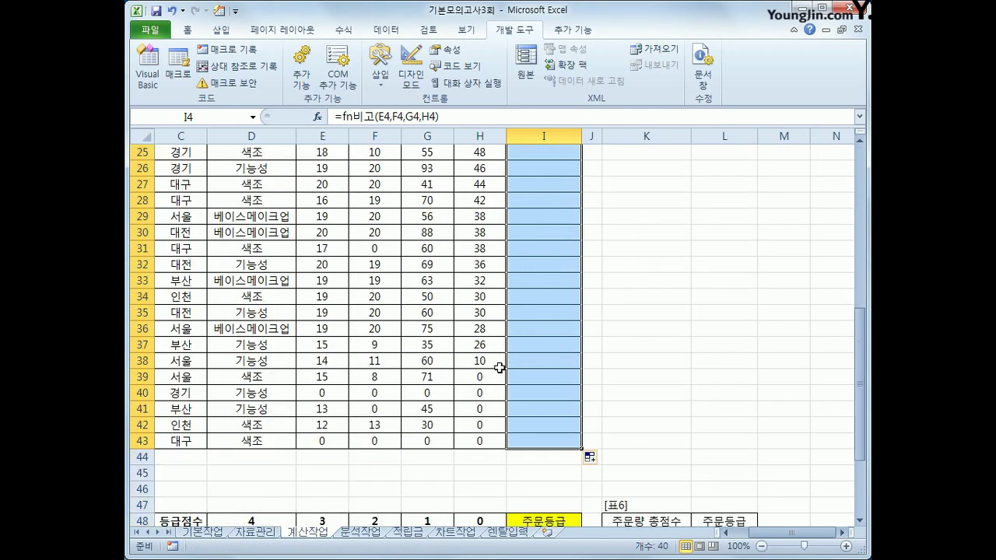
scroll(499, 367, "up", 6)
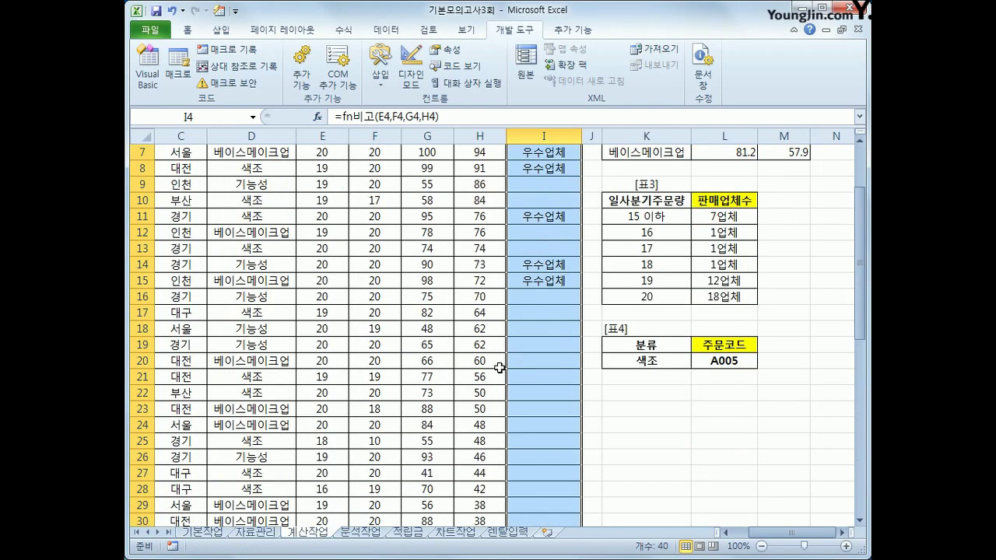
scroll(499, 367, "down", 9)
left_click(525, 396)
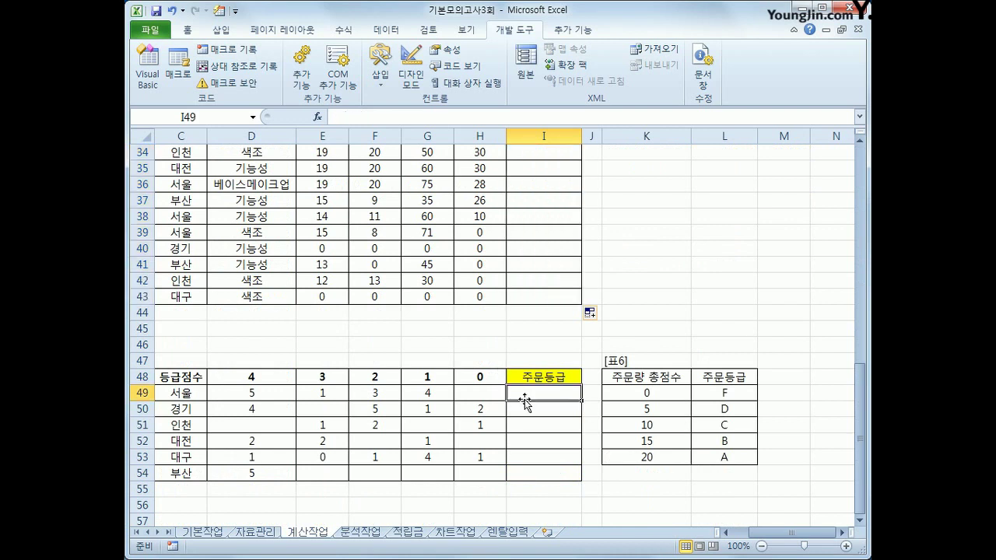
scroll(525, 401, "down", 3)
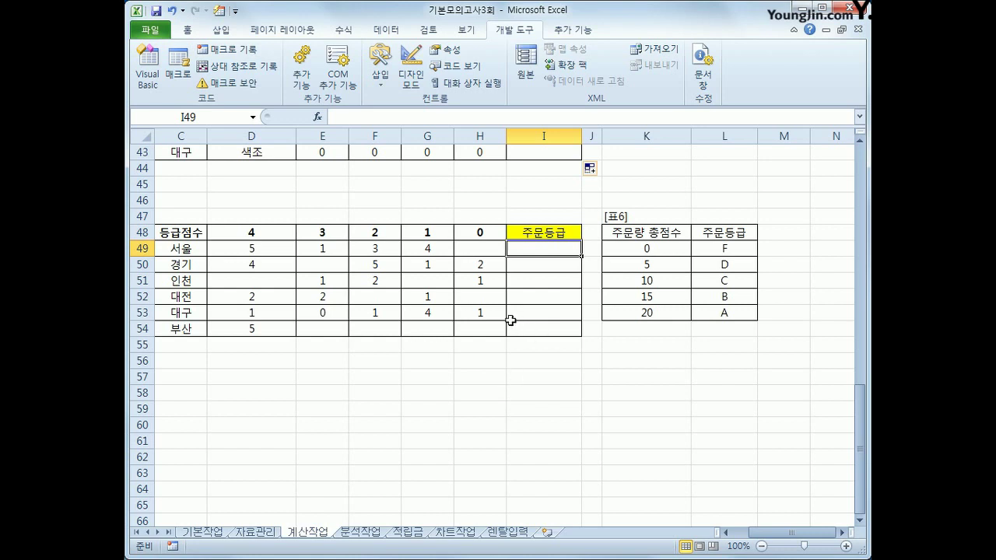
Step: In I49, start a SUMPRODUCT formula with the 서울 counts D49:H49 as the first array
left_click(273, 250)
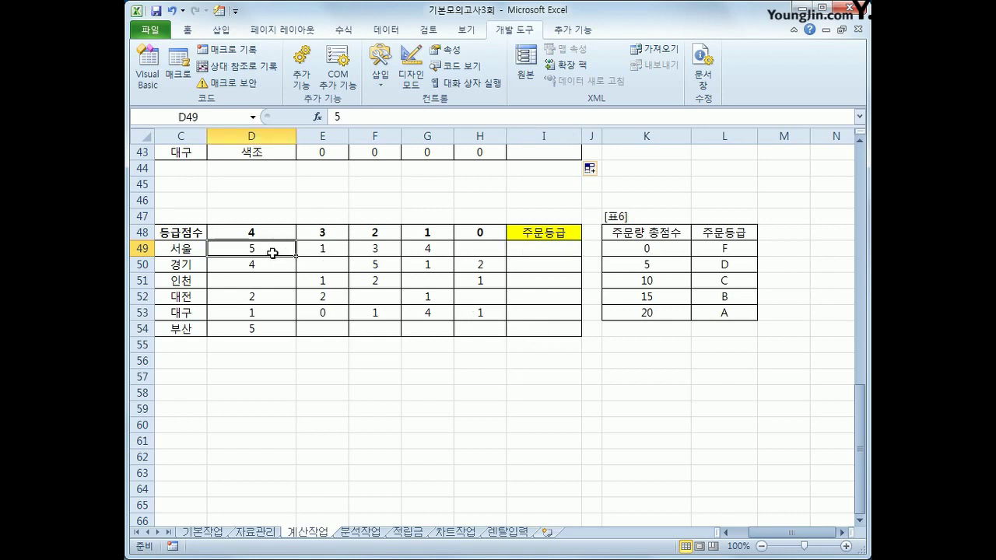
left_click(531, 262)
left_click(532, 249)
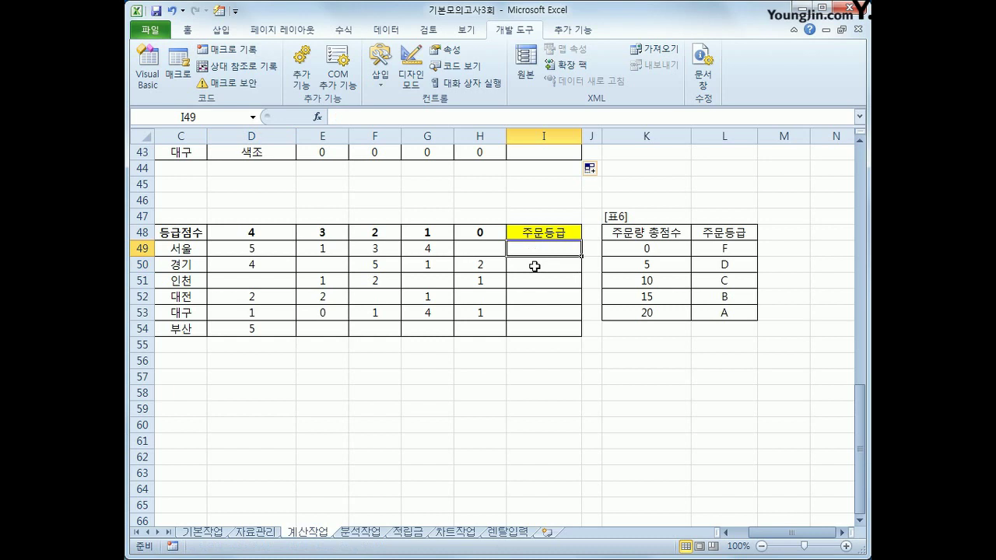
type("=")
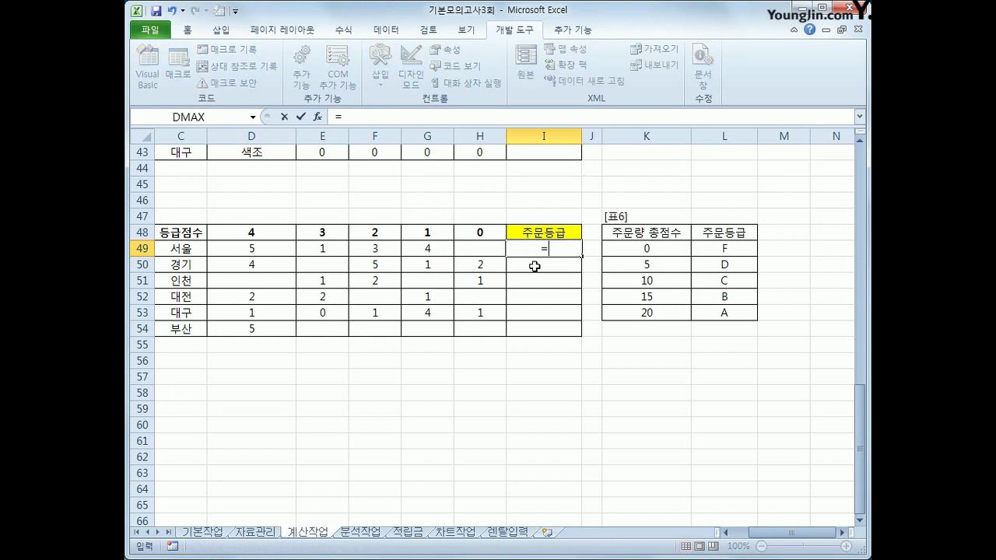
type("sum")
key("Down")
key("Down")
key("Down")
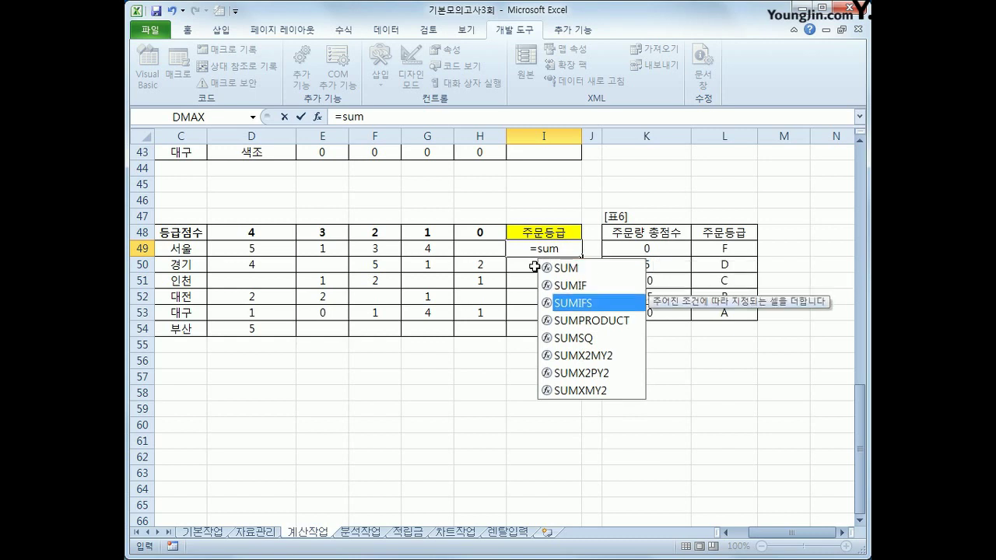
key("Tab")
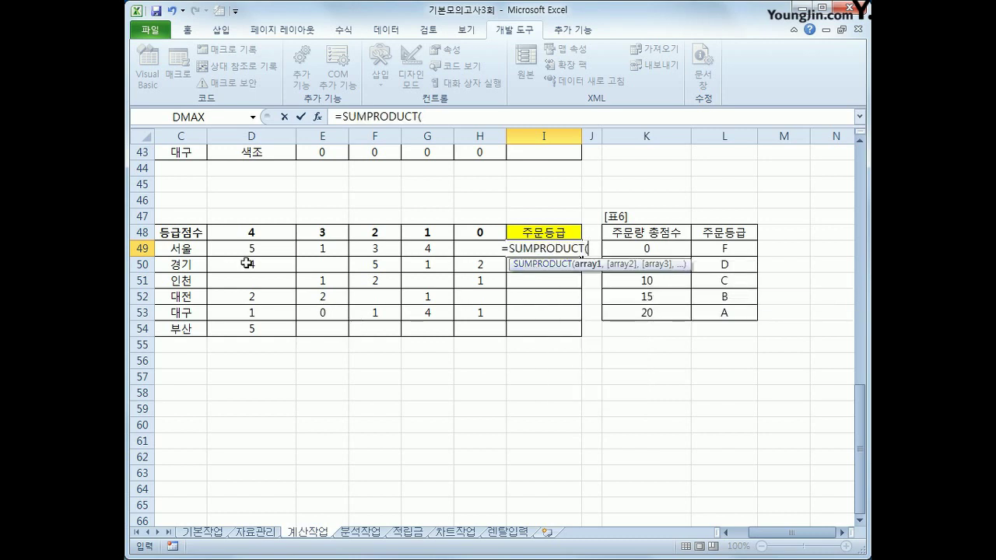
left_click_drag(248, 248, 455, 248)
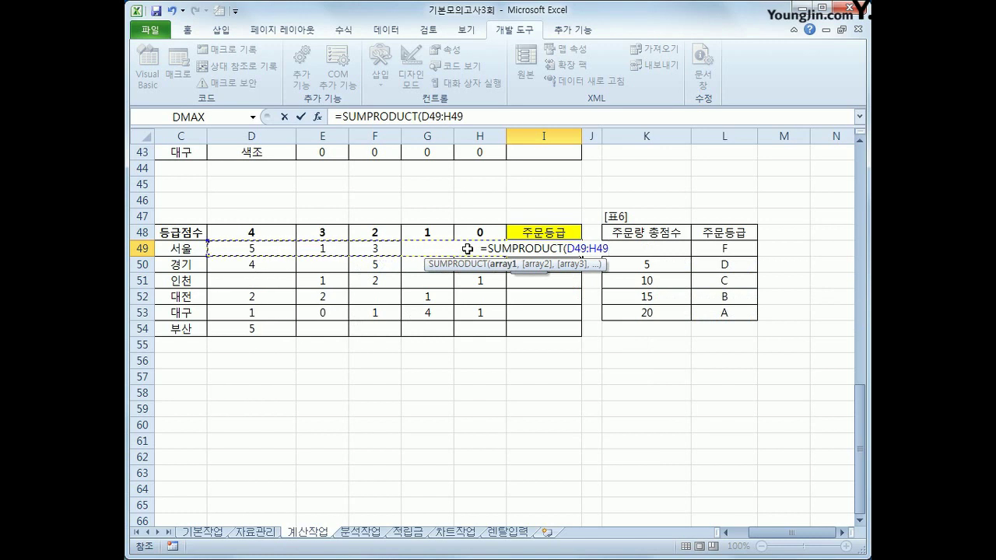
Step: Add the absolute score row $D$48:$H$48 as the second array and commit the formula
type(",")
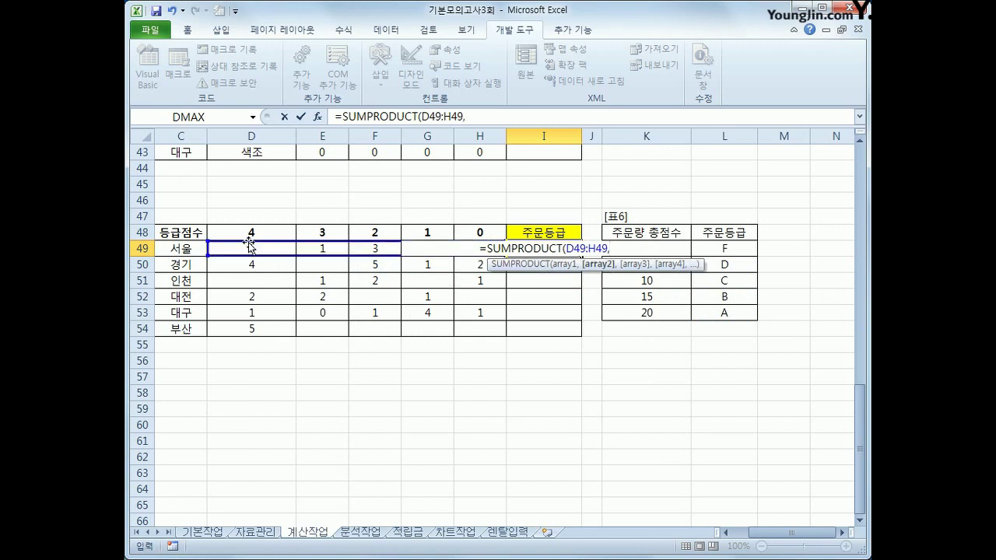
left_click(248, 233)
left_click_drag(247, 233, 461, 234)
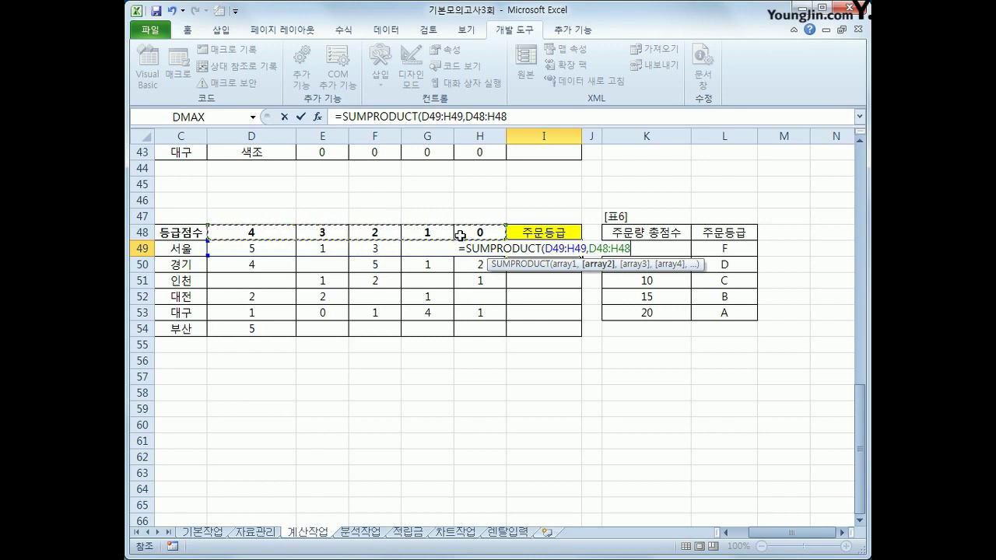
key("F4")
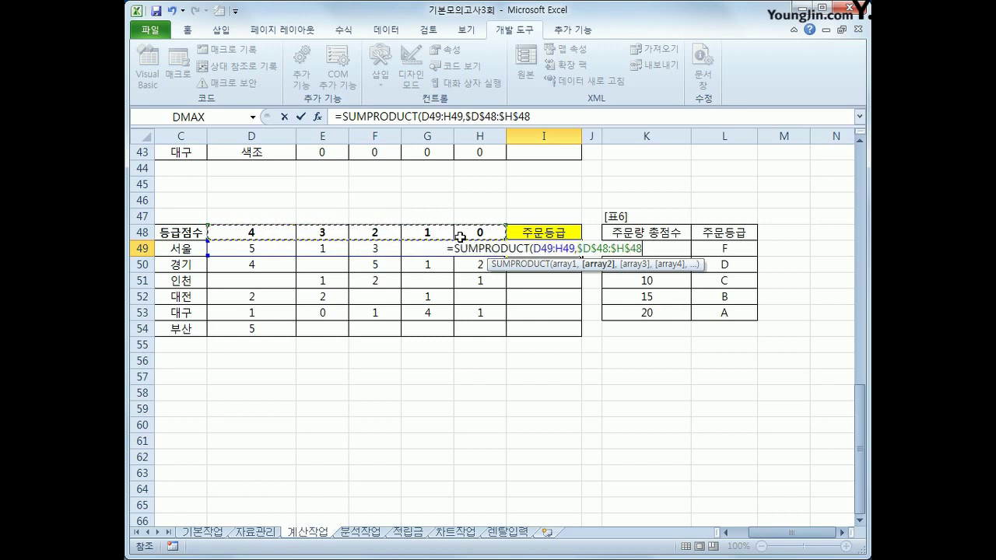
type(")")
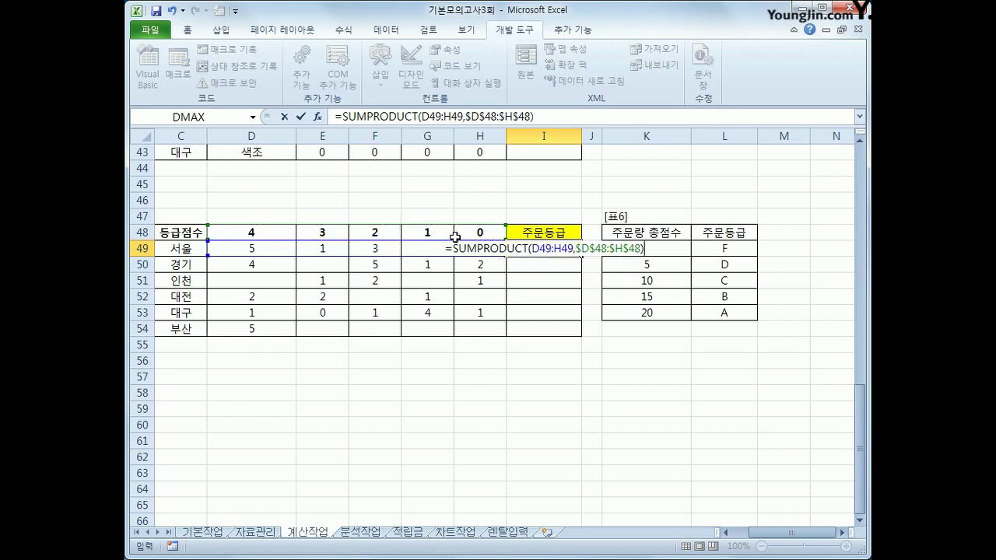
key("Return")
left_click(537, 249)
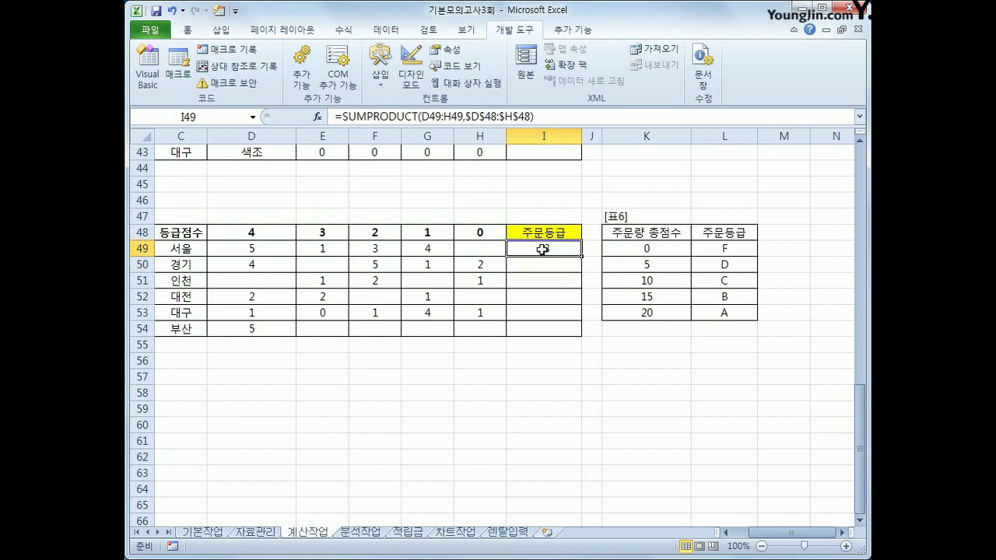
Step: Fill the I49 score formula down to I54, then review the K49:L53 grade lookup table
left_click_drag(581, 258, 578, 339)
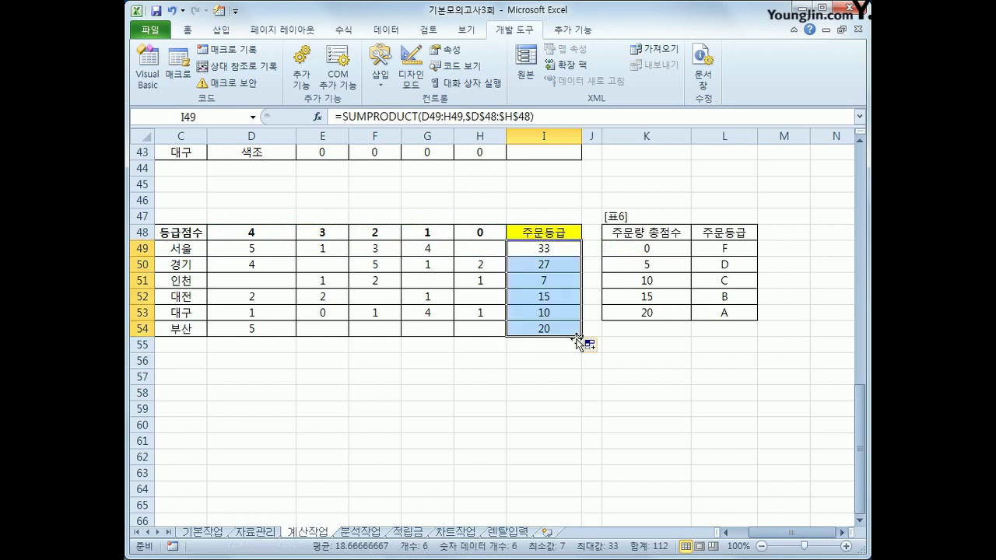
left_click(547, 256)
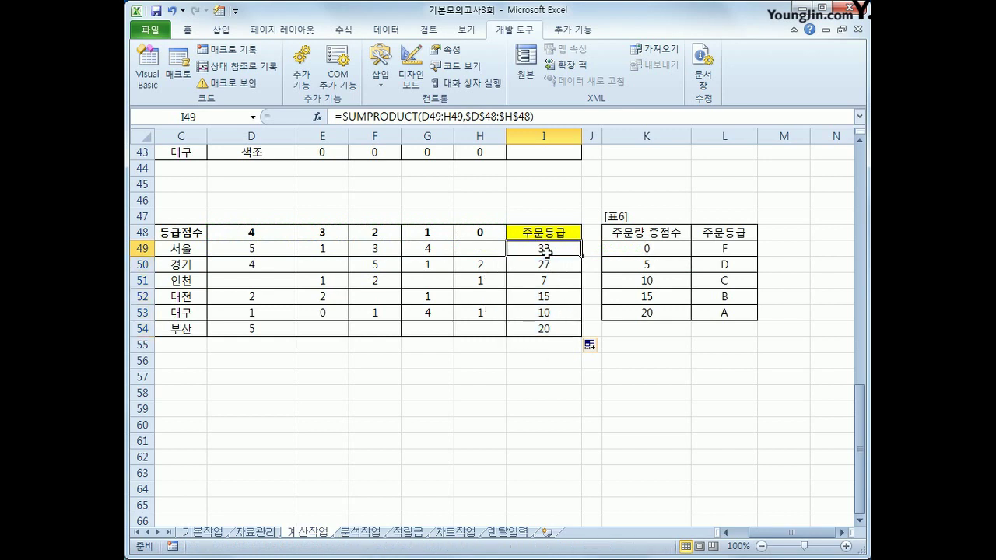
left_click_drag(645, 248, 716, 310)
left_click(658, 249)
left_click_drag(657, 249, 662, 318)
left_click_drag(714, 247, 716, 313)
left_click(548, 248)
left_click_drag(649, 249, 701, 312)
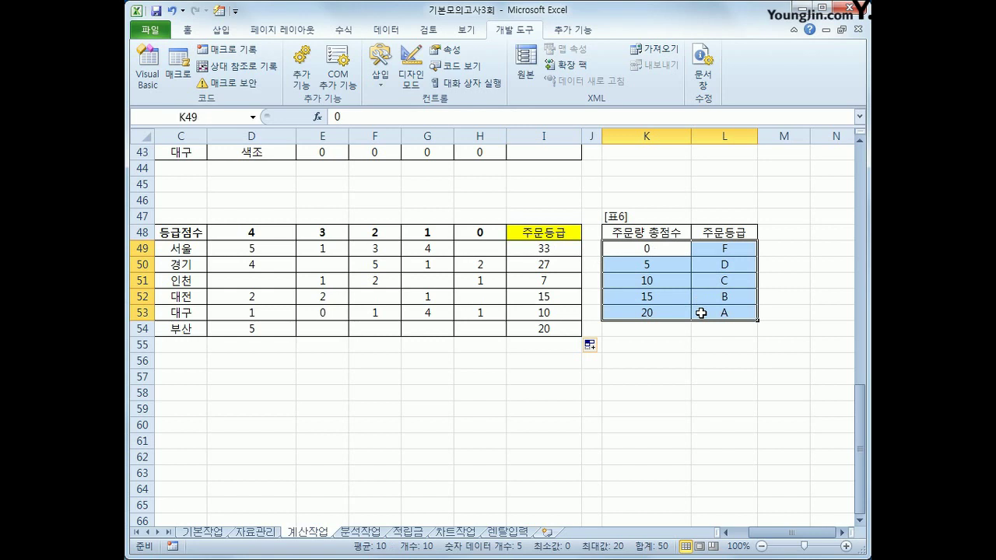
left_click(553, 249)
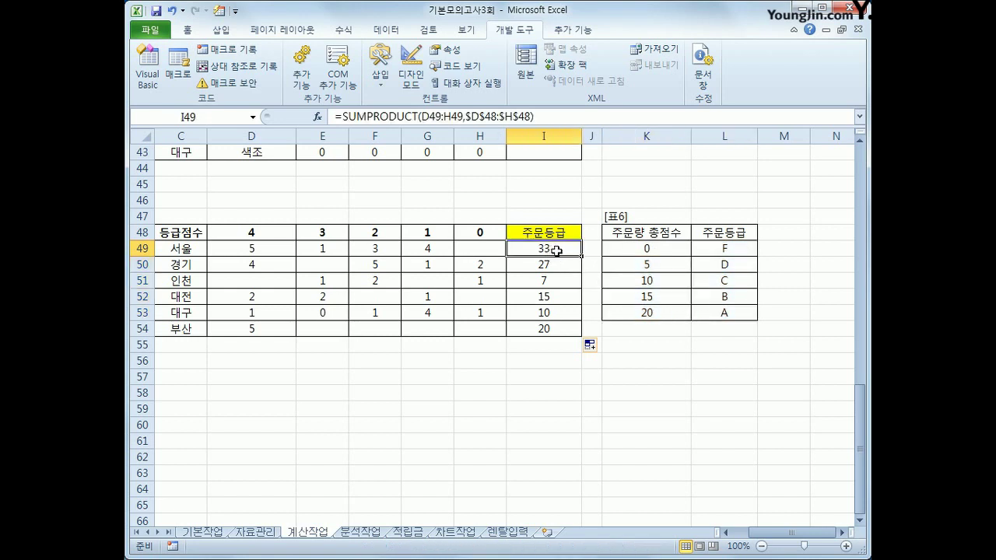
Step: Wrap I49's SUMPRODUCT in VLOOKUP against $K$49:$L$53, returning column 2
left_click(342, 116)
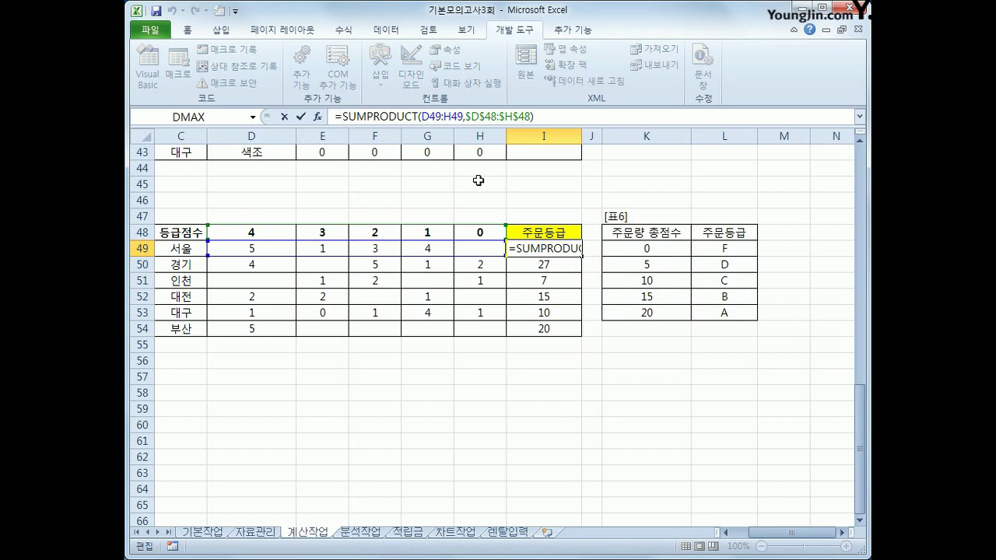
type("VLOOKUP(")
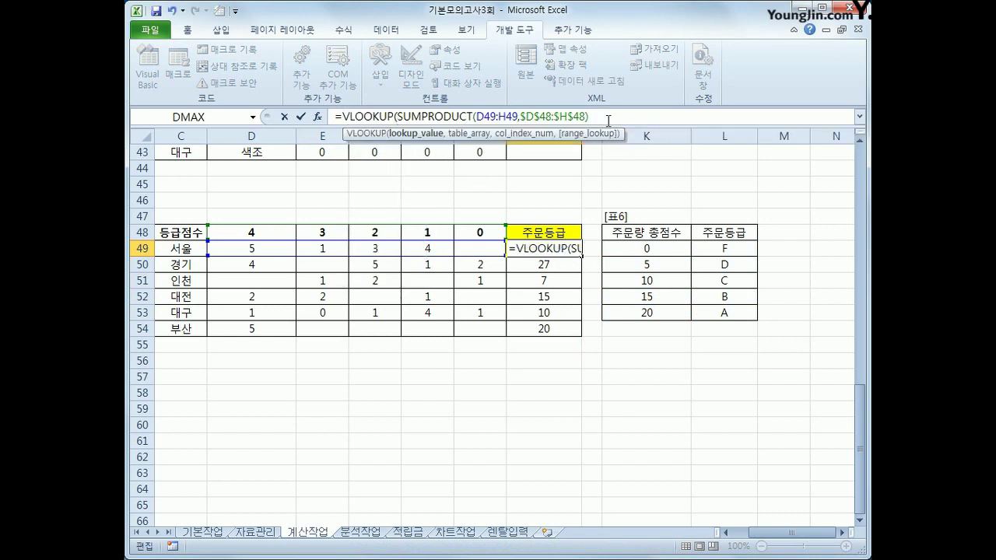
left_click(606, 116)
type(",")
left_click(645, 249)
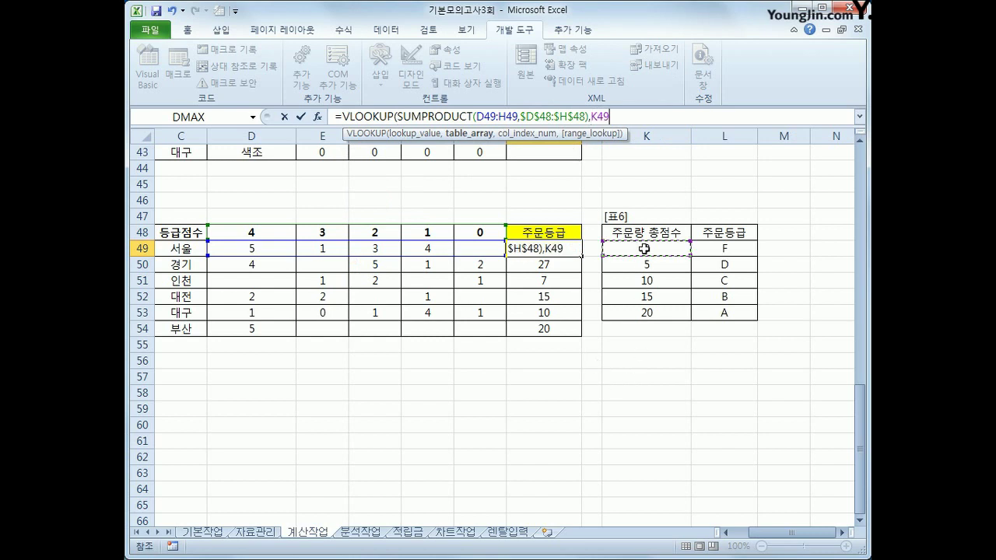
left_click_drag(645, 249, 697, 312)
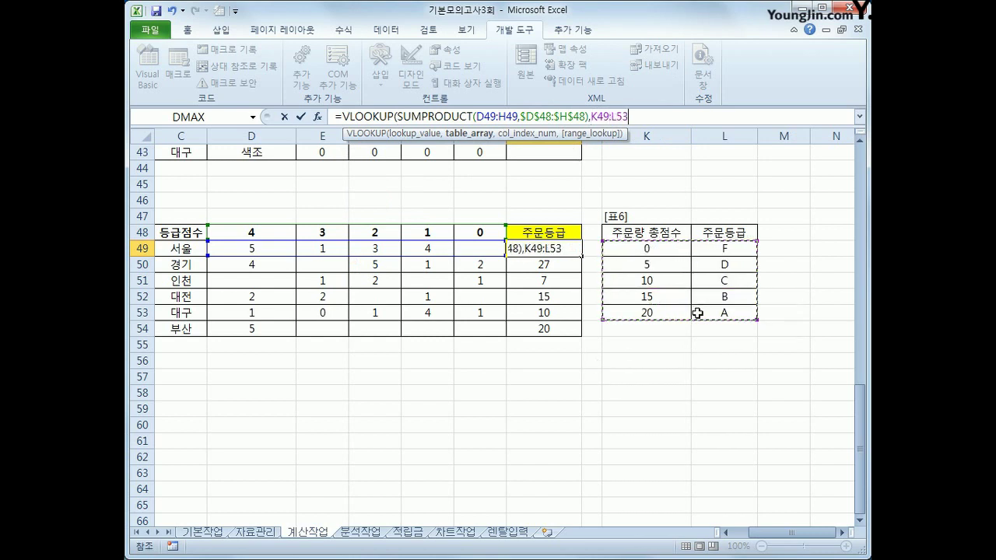
key("F4")
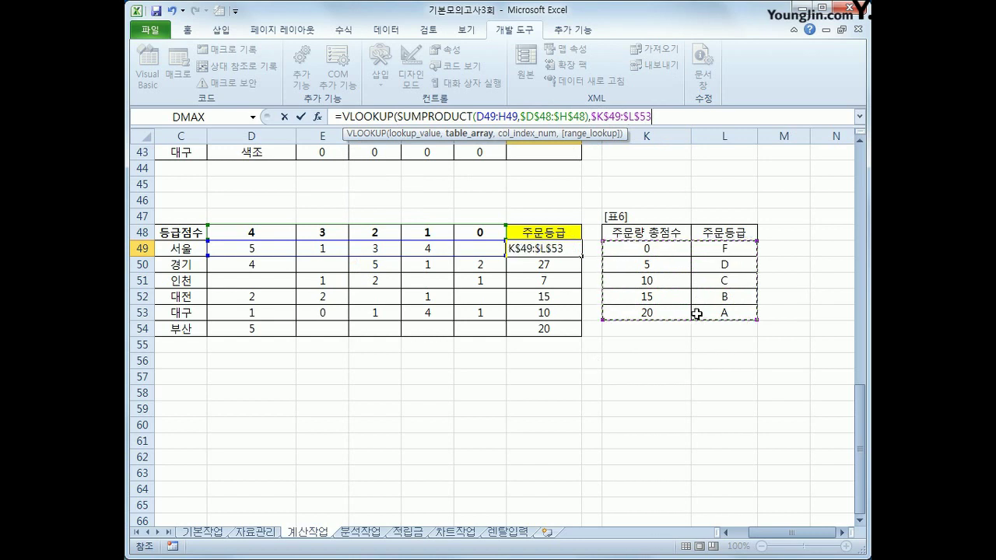
type(",2")
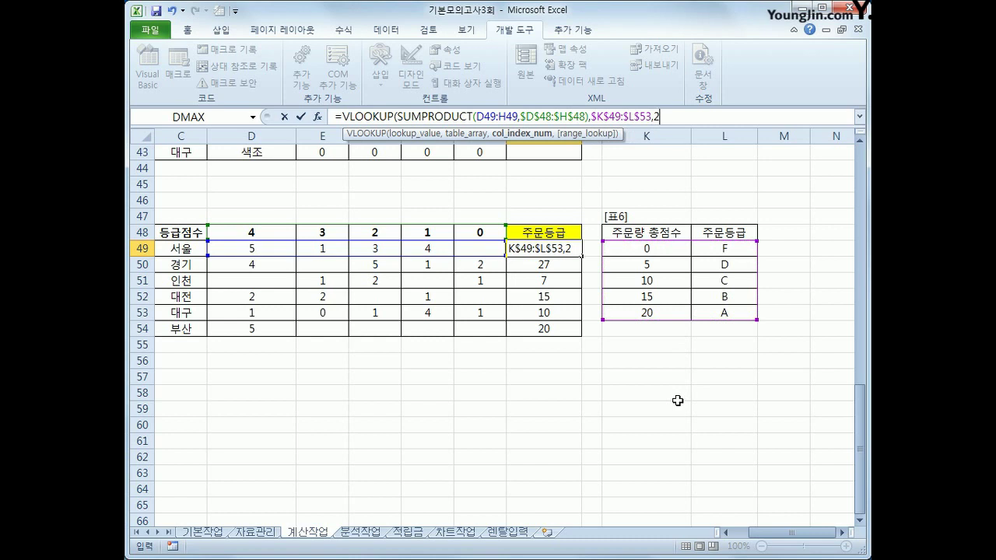
type(")")
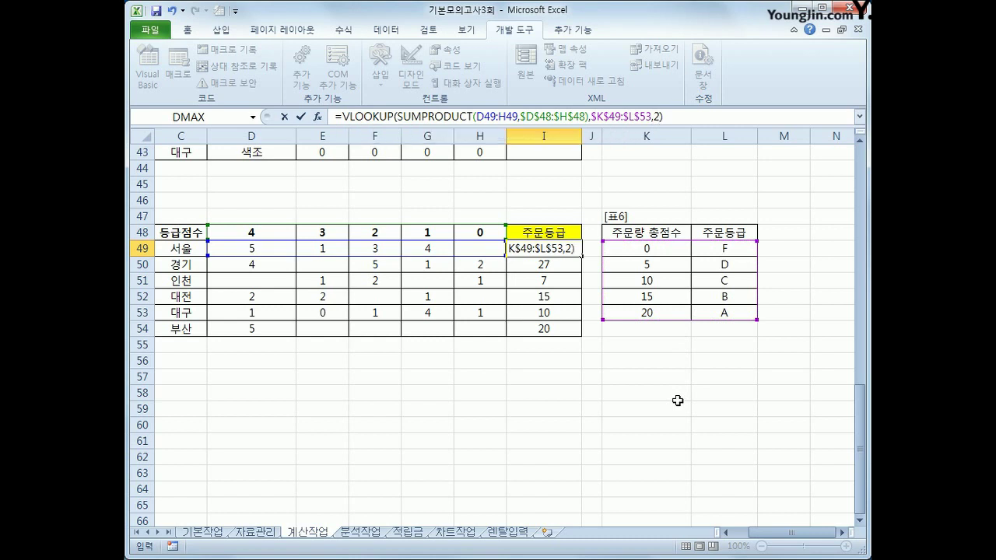
key("Return")
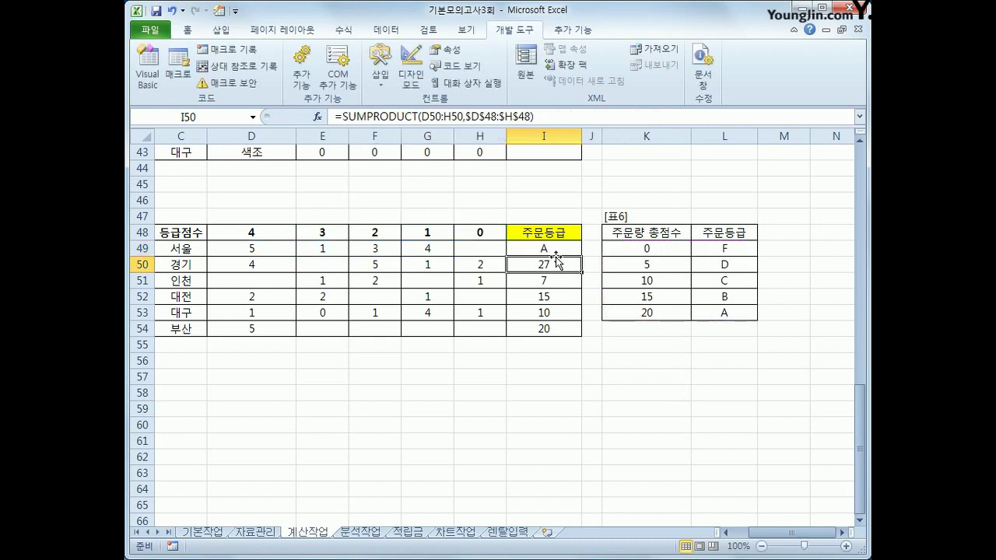
Step: Copy the grade formula from I49 down to I54 and check I50
left_click(556, 249)
left_click_drag(580, 258, 581, 336)
left_click(557, 265)
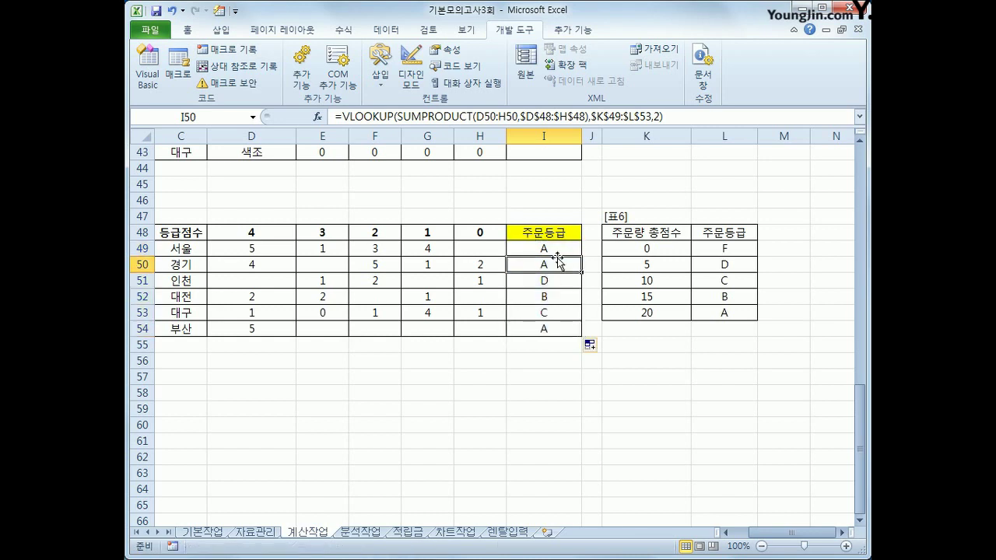
left_click(556, 249)
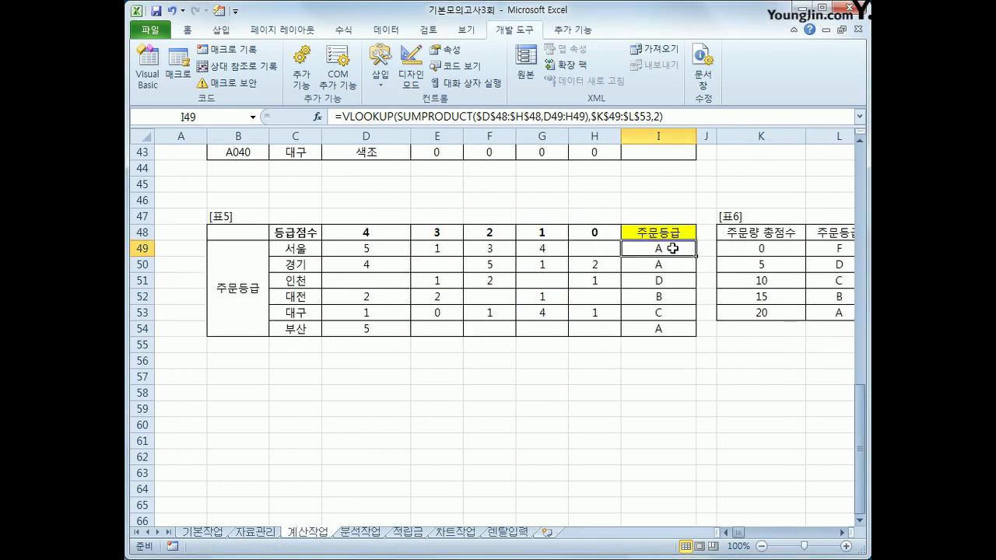
Step: Go to the 분석작업 sheet and select cell A1 of the sales table
left_click(361, 533)
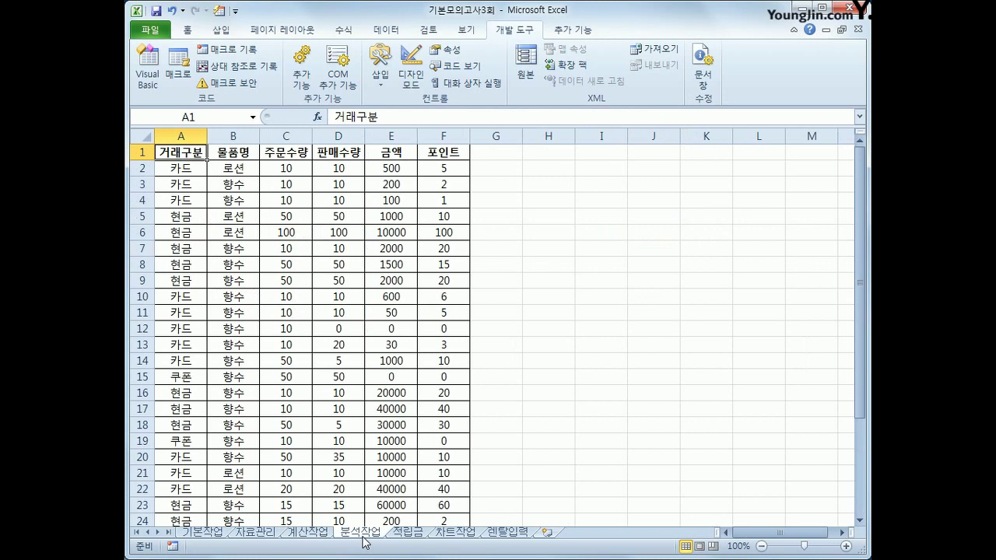
left_click(165, 152)
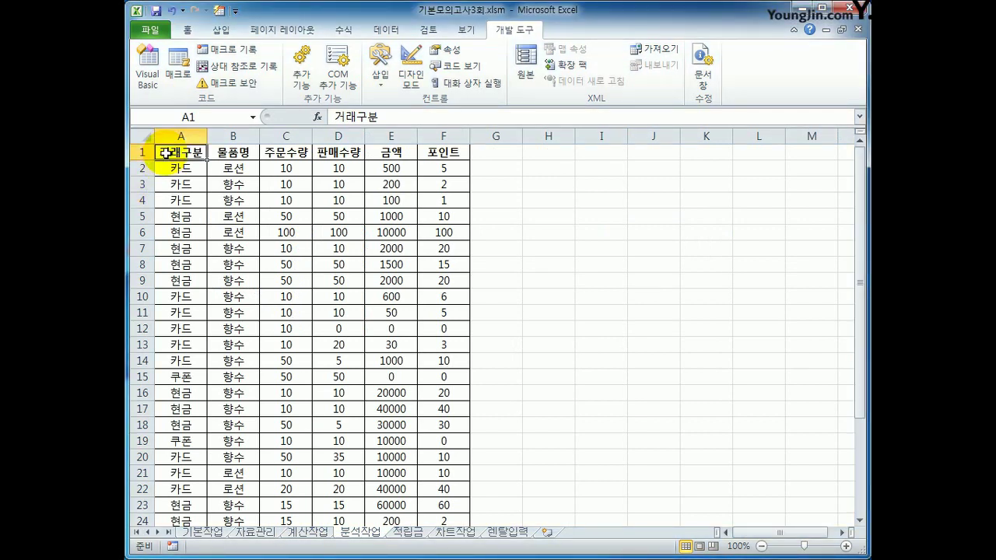
left_click(221, 29)
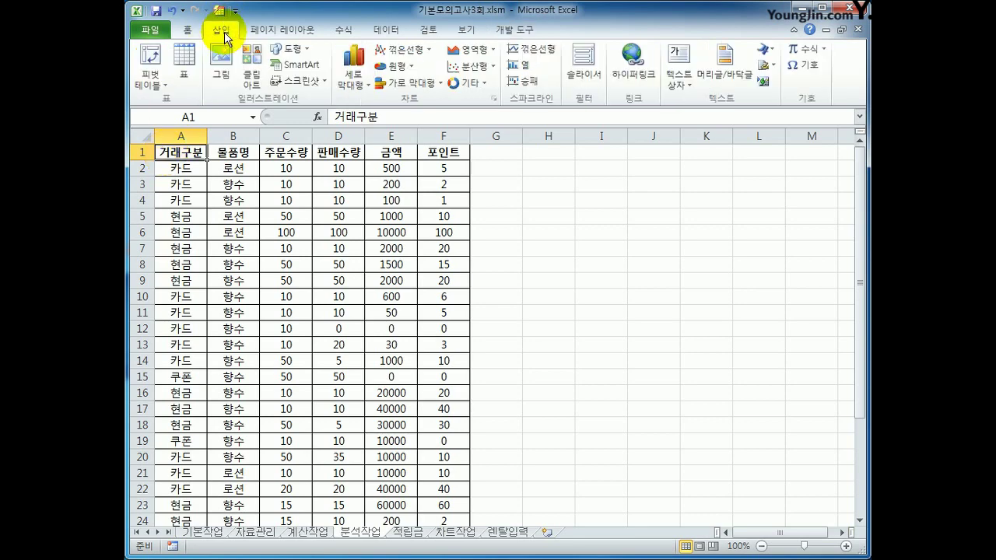
Step: Insert a PivotTable from the A1:F31 data on the existing sheet at cell H3
left_click(155, 57)
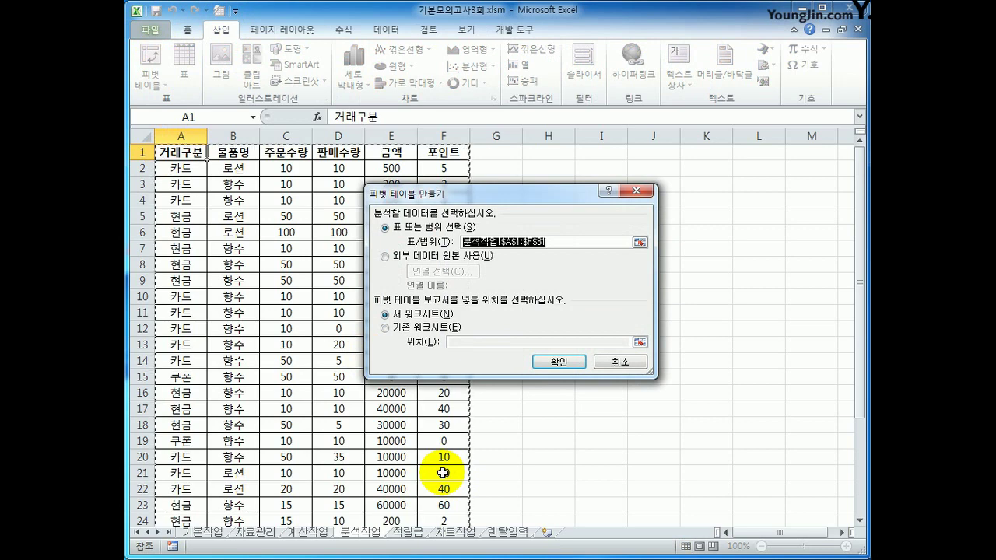
scroll(444, 473, "down", 3)
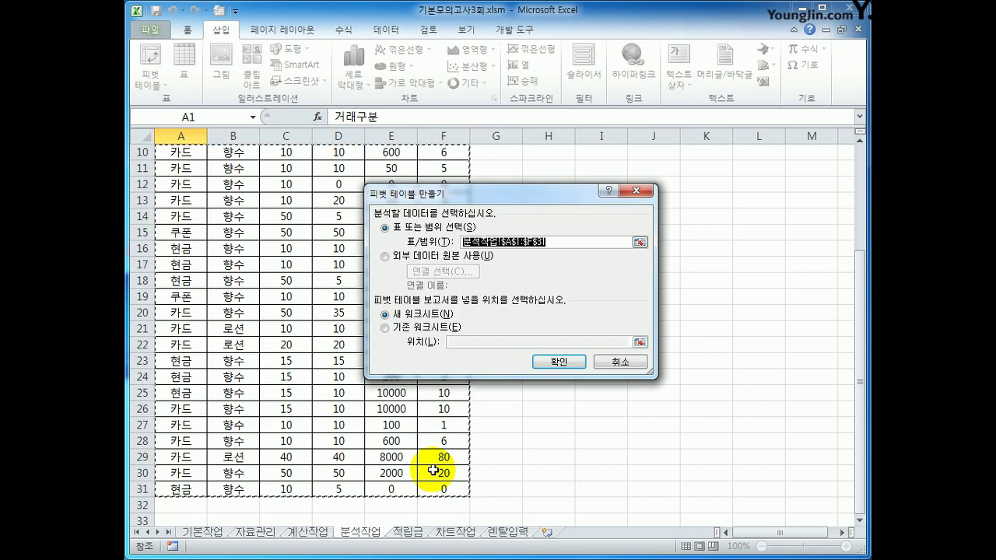
left_click(424, 327)
left_click(458, 342)
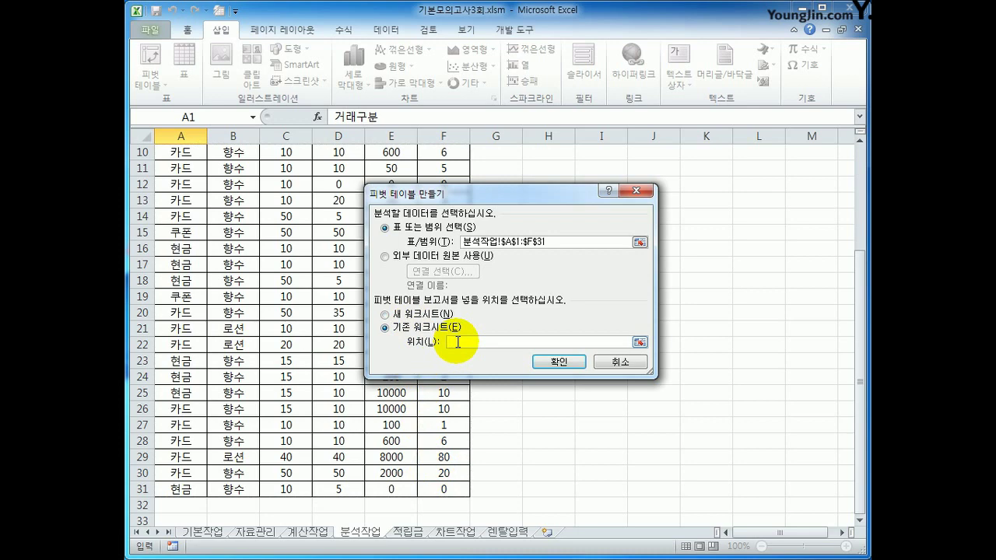
scroll(603, 295, "up", 3)
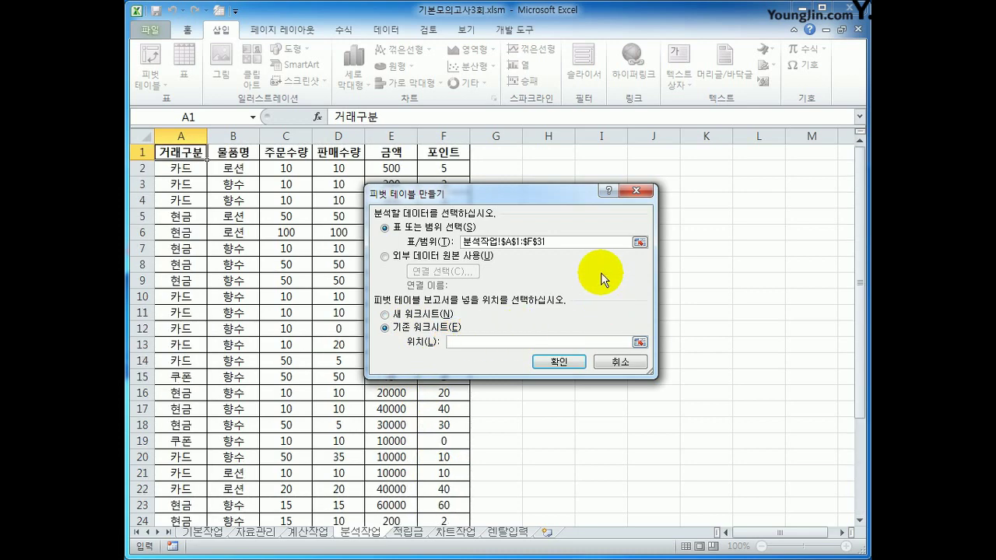
left_click_drag(522, 194, 532, 242)
left_click(540, 190)
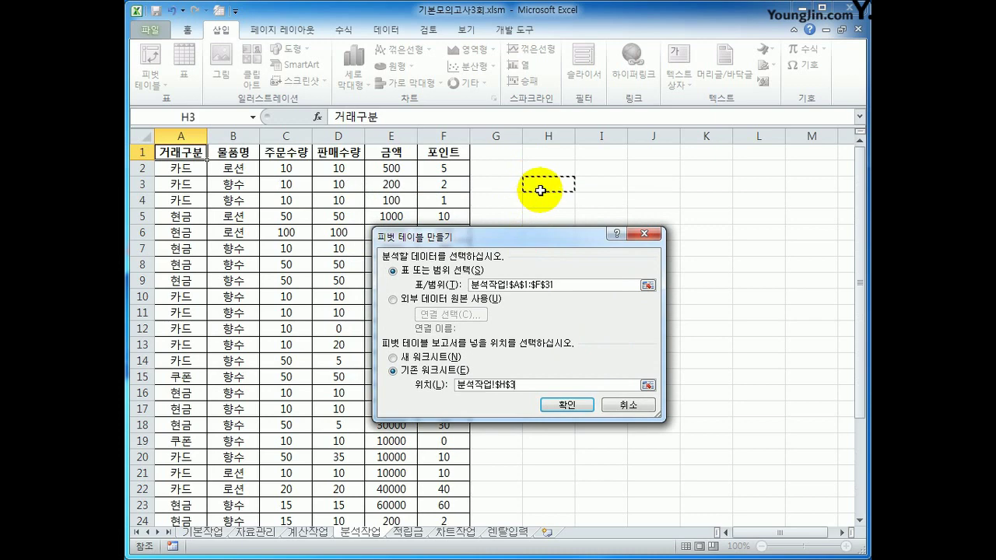
left_click(566, 403)
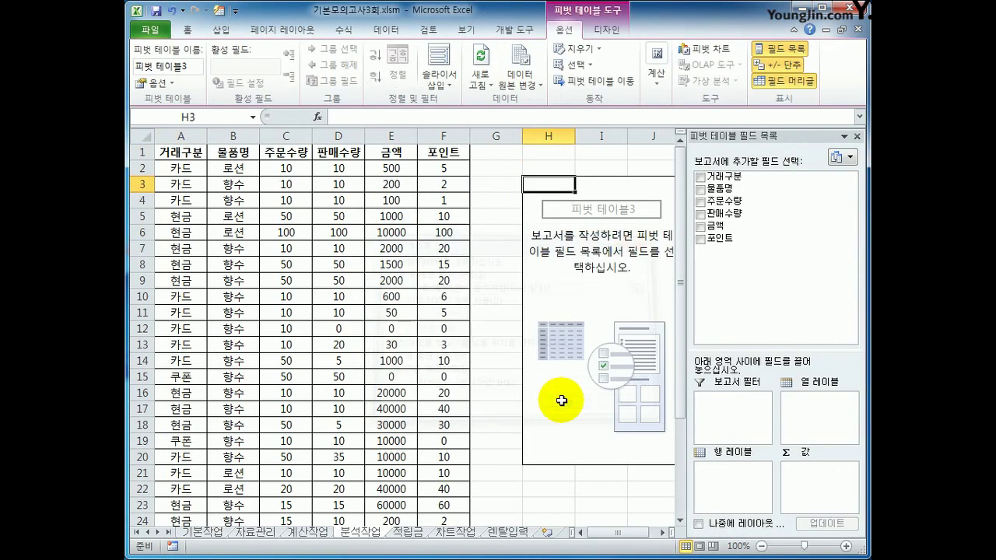
Step: Put 물품명 then 거래구분 in Row Labels and sum 금액 and 포인트 in Values
left_click(662, 532)
left_click(661, 533)
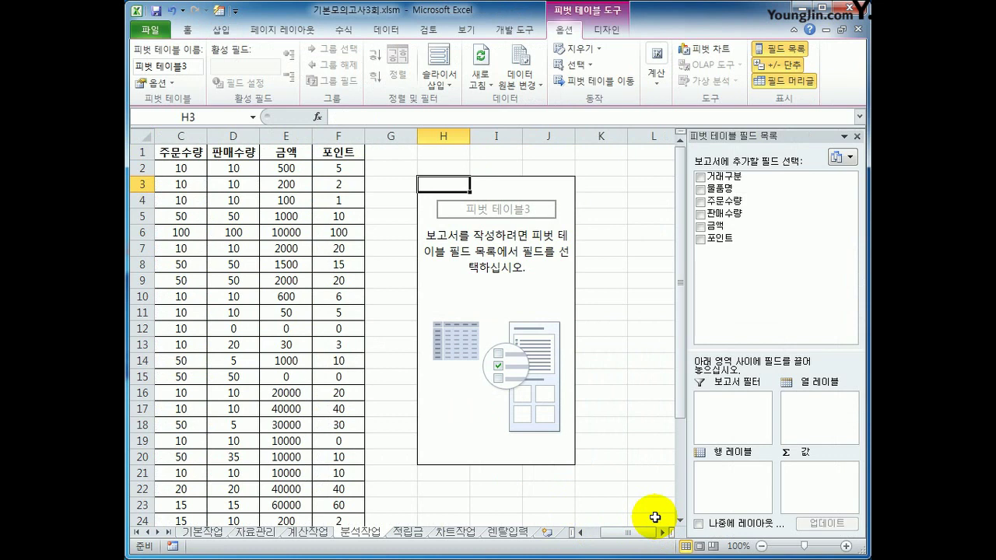
left_click_drag(734, 189, 732, 490)
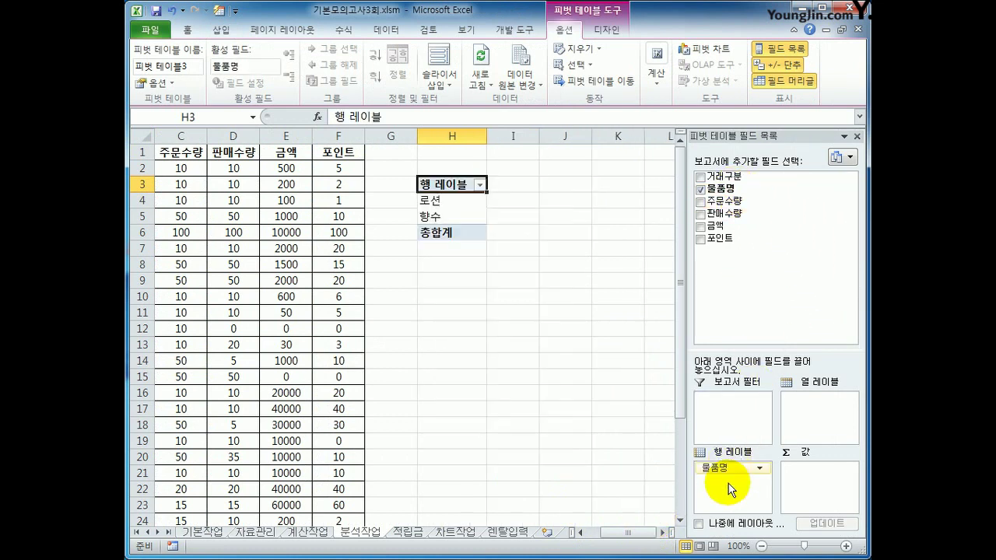
left_click_drag(735, 178, 730, 488)
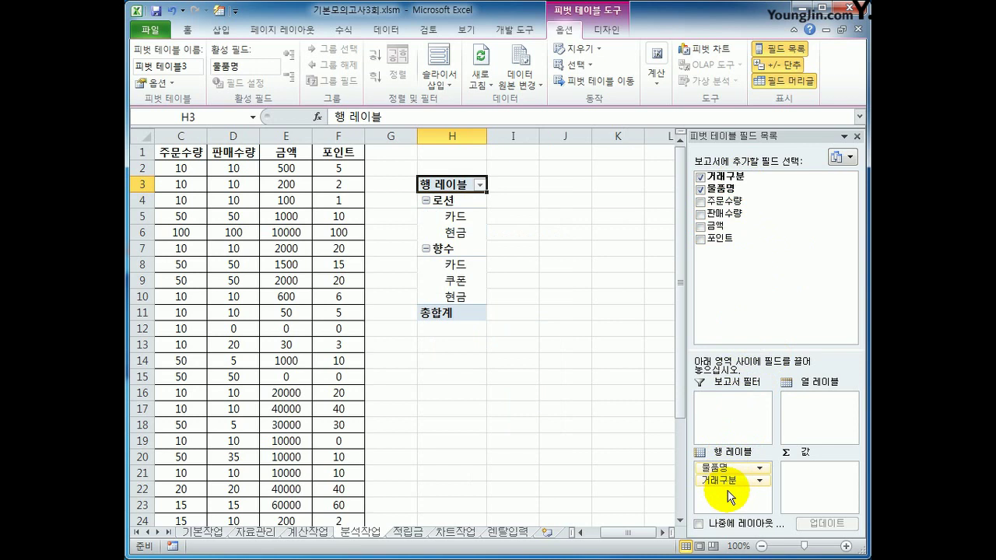
left_click_drag(748, 225, 809, 478)
left_click_drag(748, 241, 807, 498)
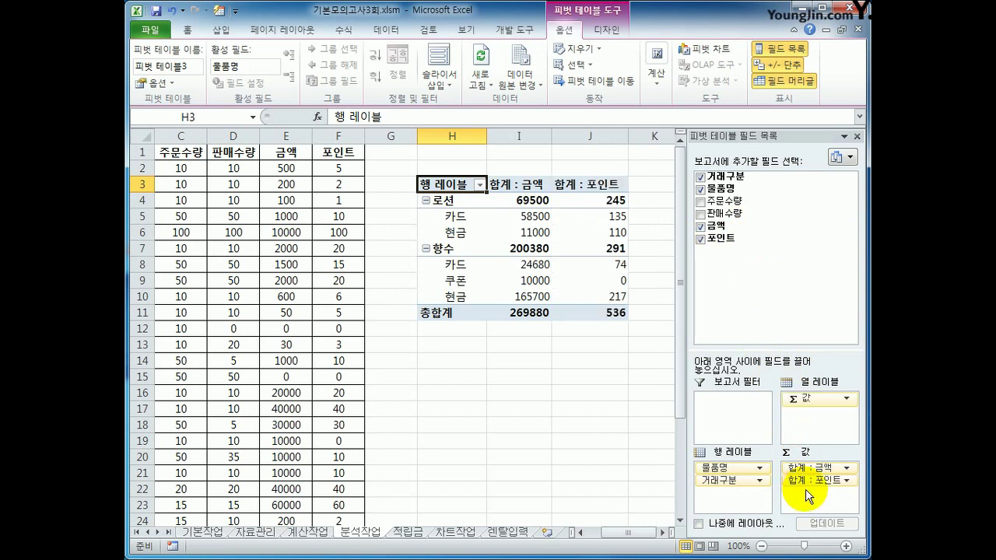
Step: Switch the pivot table's report layout to Tabular Form
left_click(608, 33)
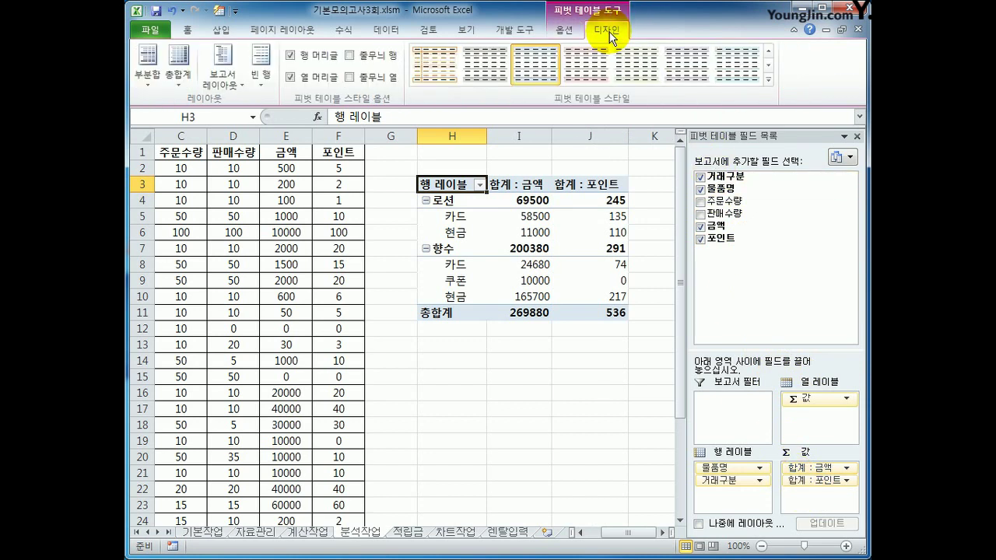
left_click(223, 75)
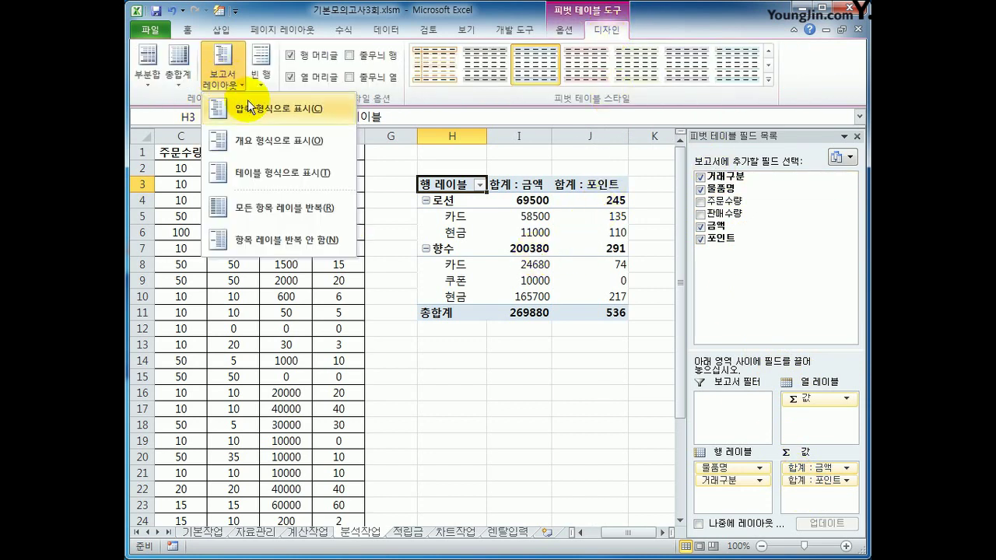
left_click(253, 174)
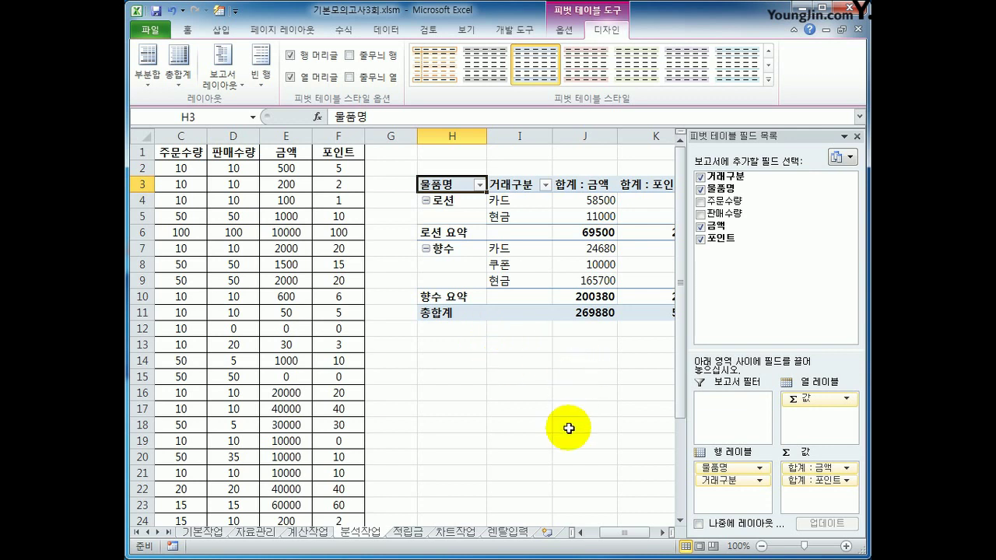
Step: Add 금액 to Values a second time as 합계 : 금액2
left_click(664, 534)
left_click(663, 534)
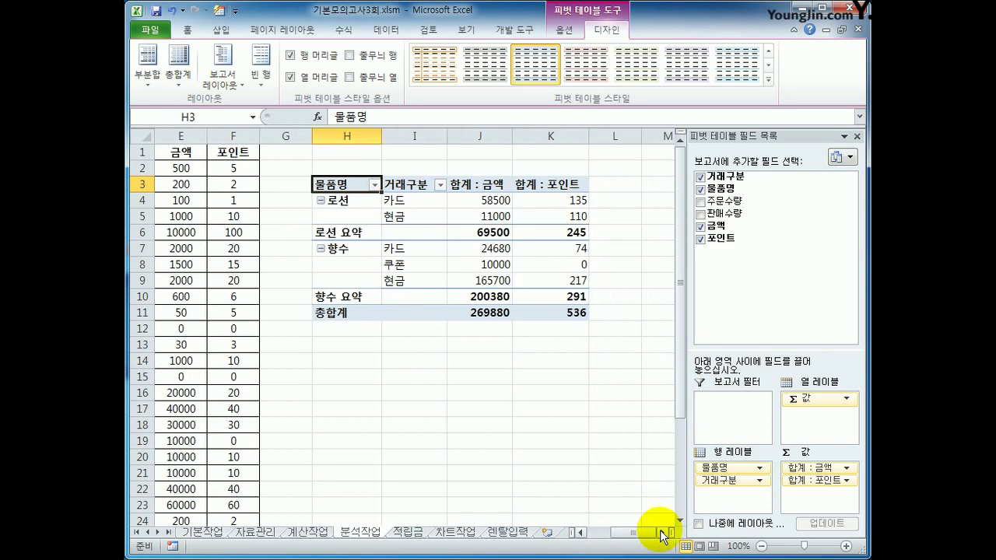
left_click_drag(737, 230, 825, 500)
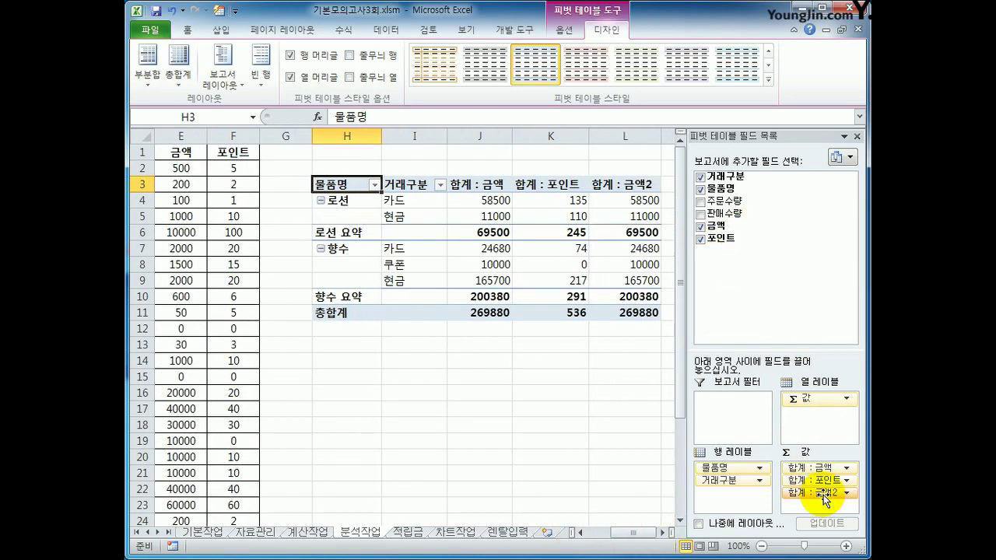
left_click(619, 189)
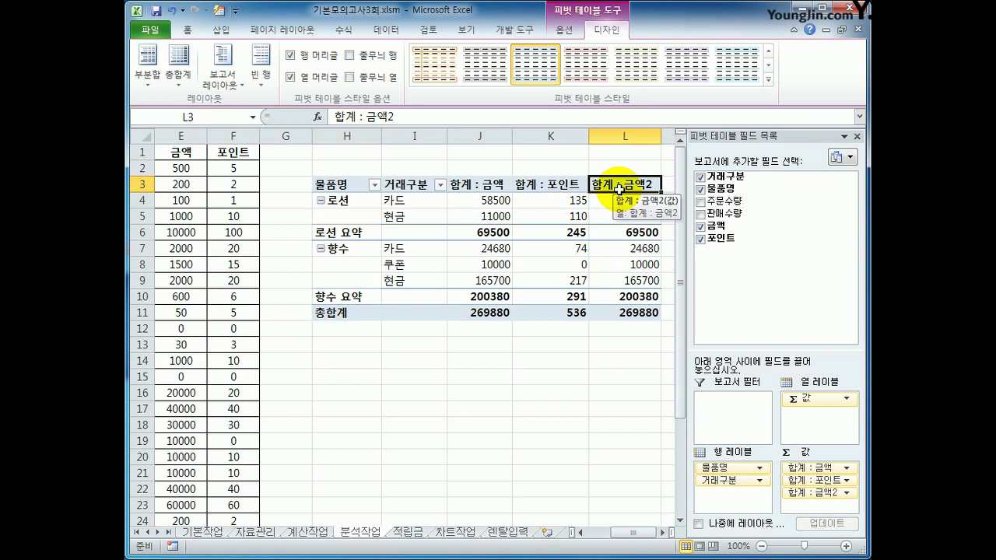
Step: Rename 합계 : 금액2 to 금액비율 and show its values as % of Column Total
right_click(620, 189)
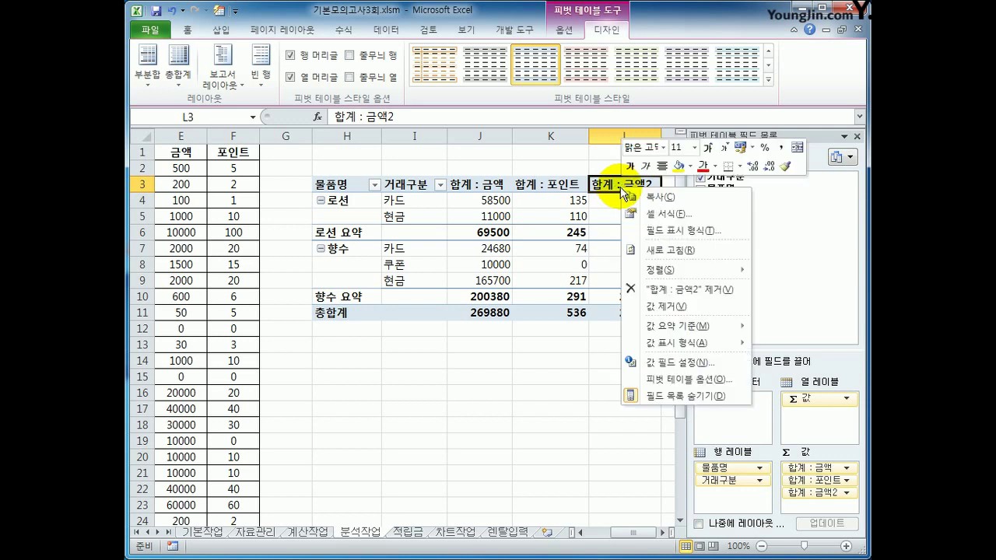
left_click(678, 363)
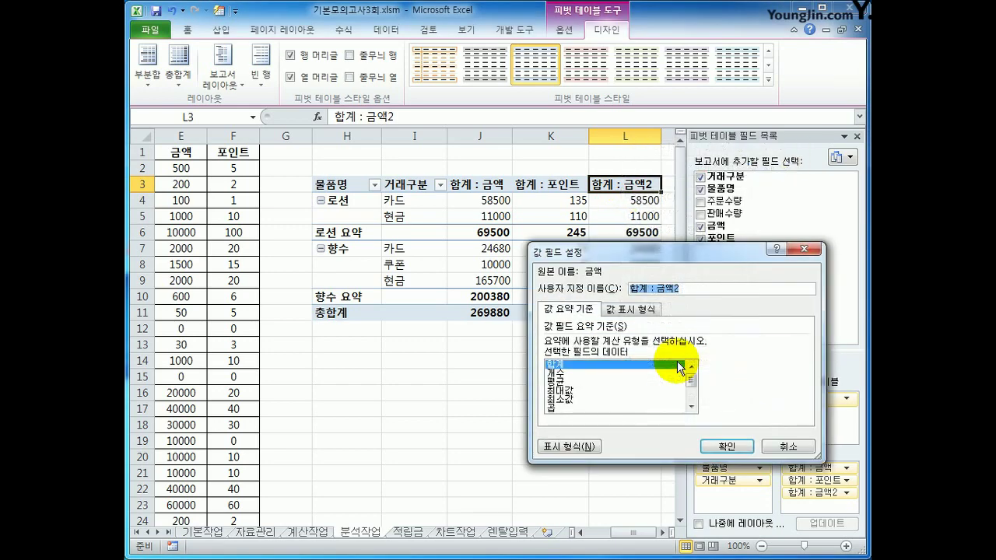
left_click_drag(656, 257, 394, 245)
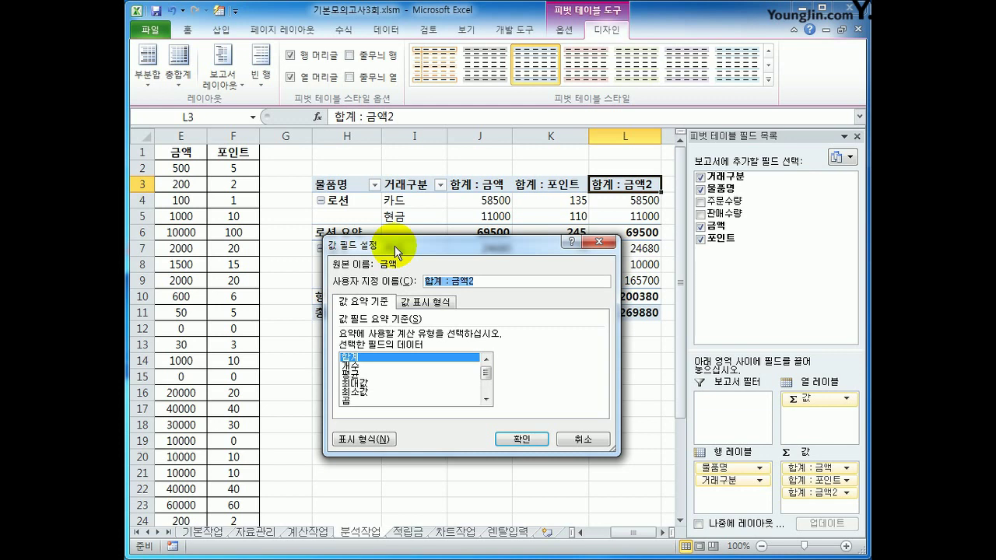
type("금액비율")
left_click(415, 303)
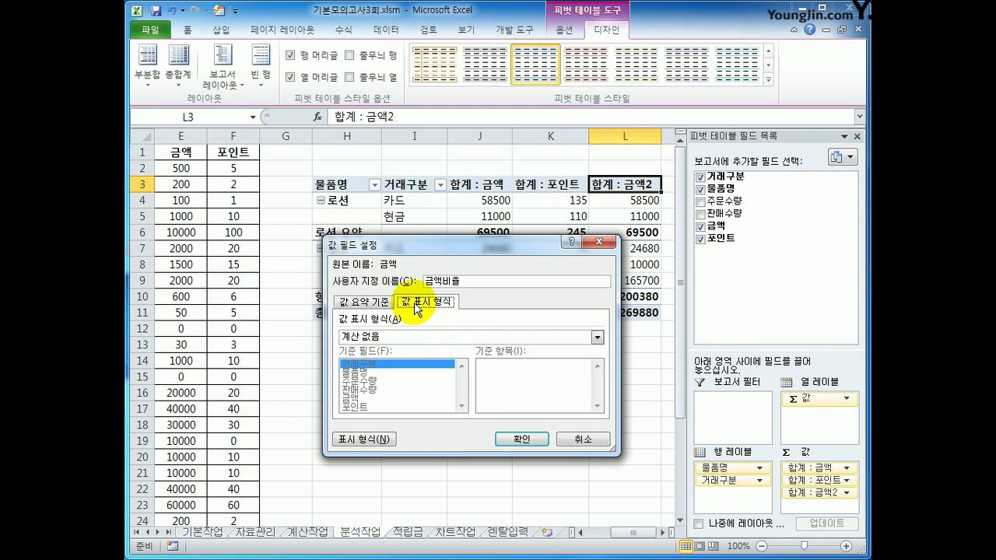
left_click(440, 335)
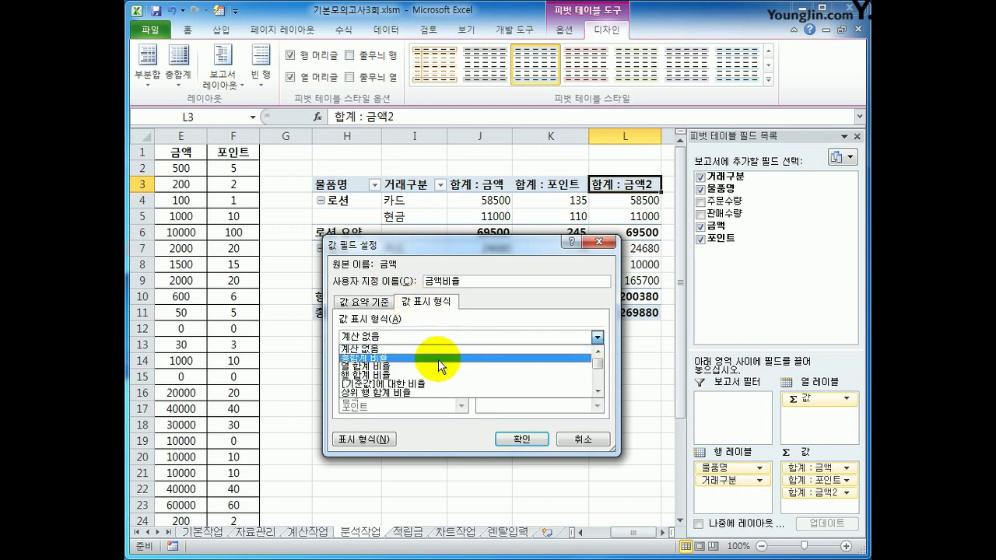
left_click(438, 366)
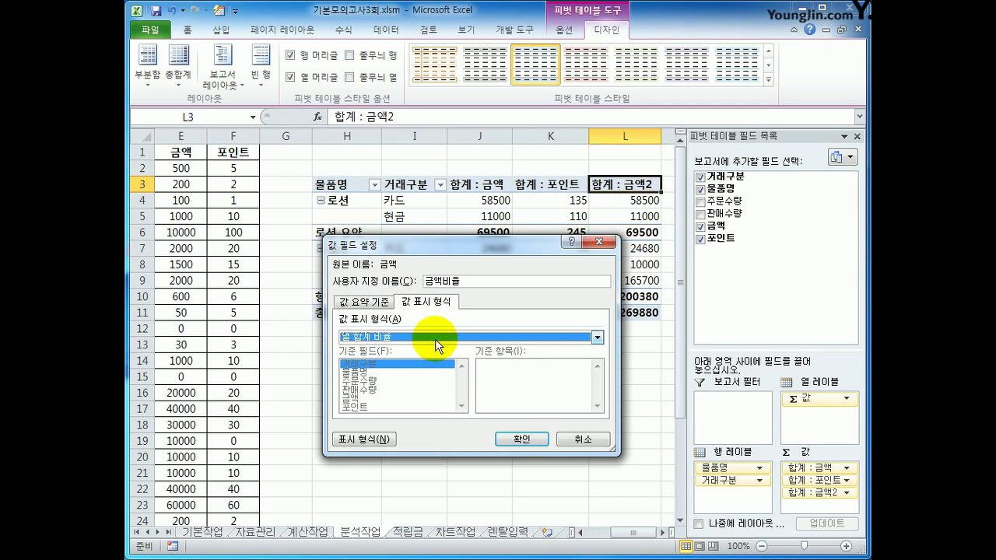
left_click(523, 439)
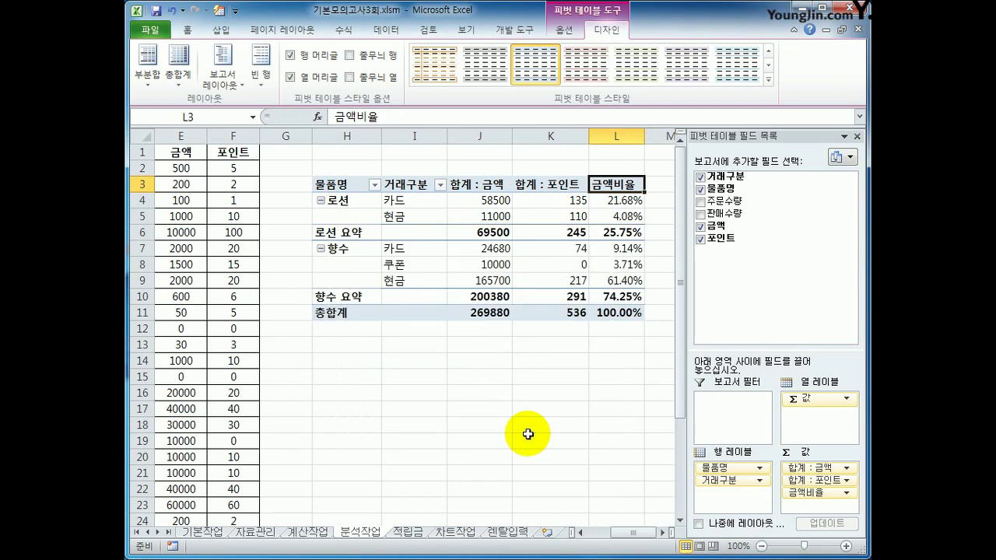
left_click(486, 185)
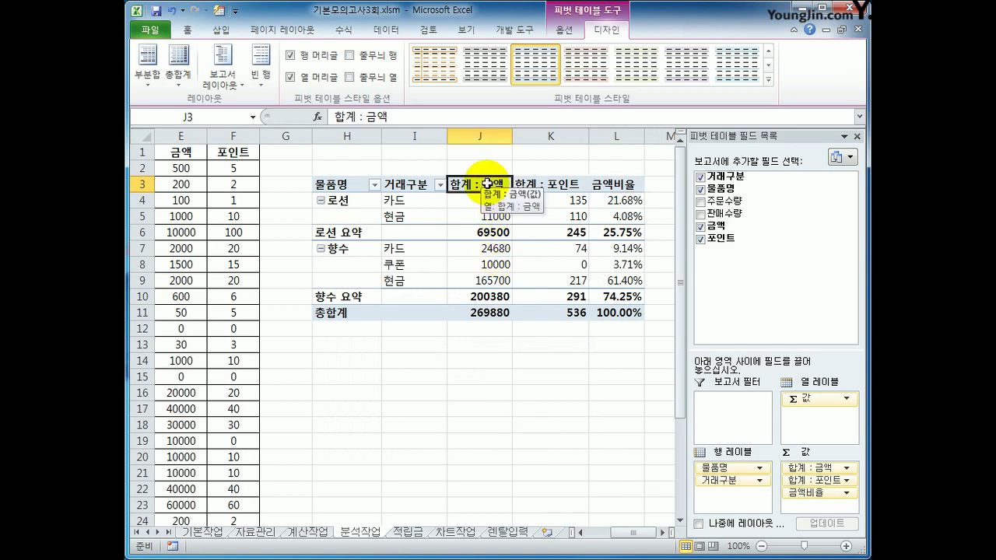
Step: Format the 합계 : 금액 values as Number with a 1000 separator
right_click(487, 184)
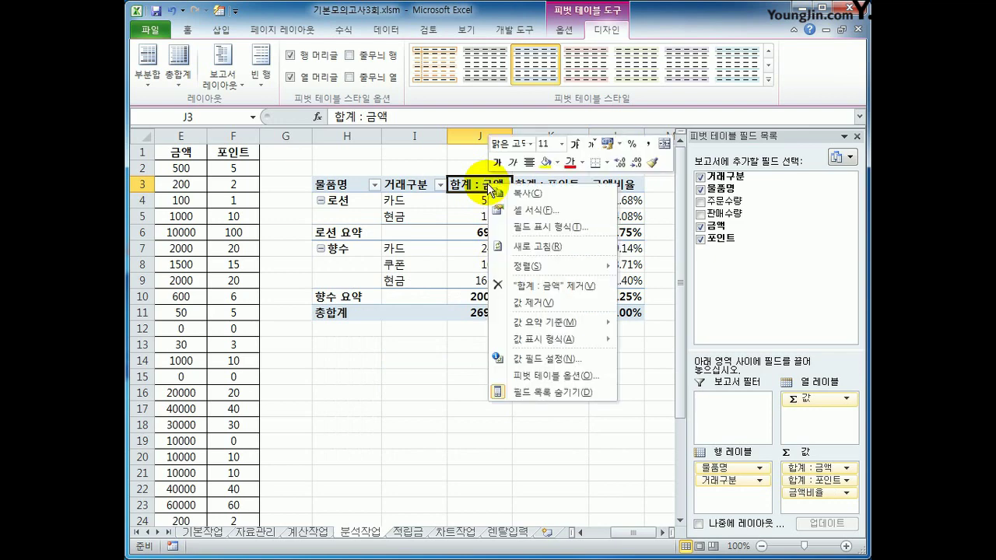
left_click(573, 362)
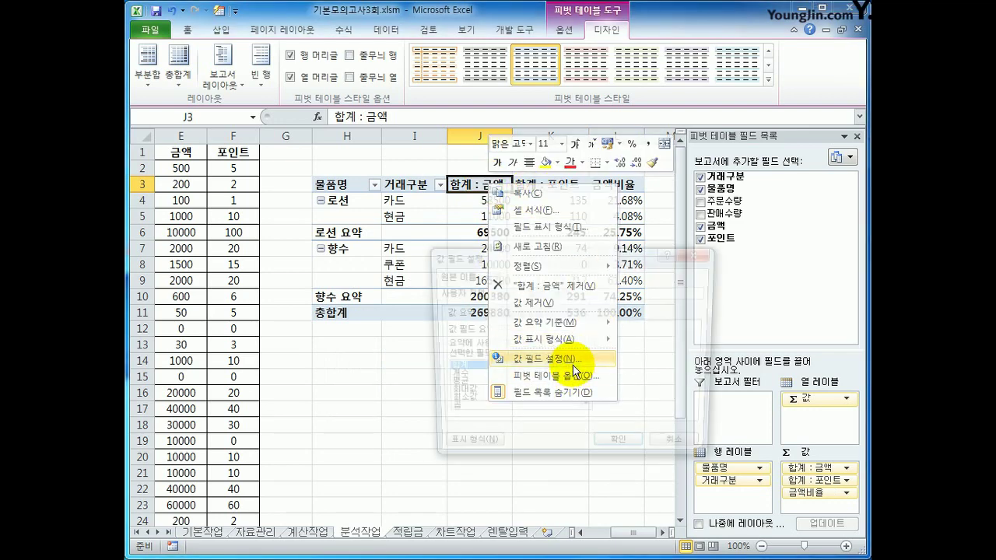
left_click(463, 451)
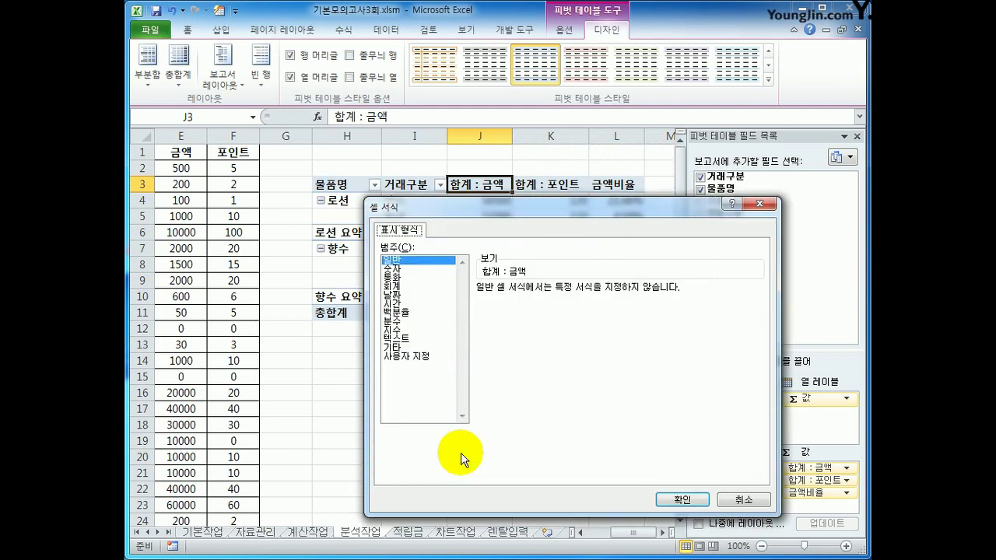
left_click(415, 269)
left_click(531, 306)
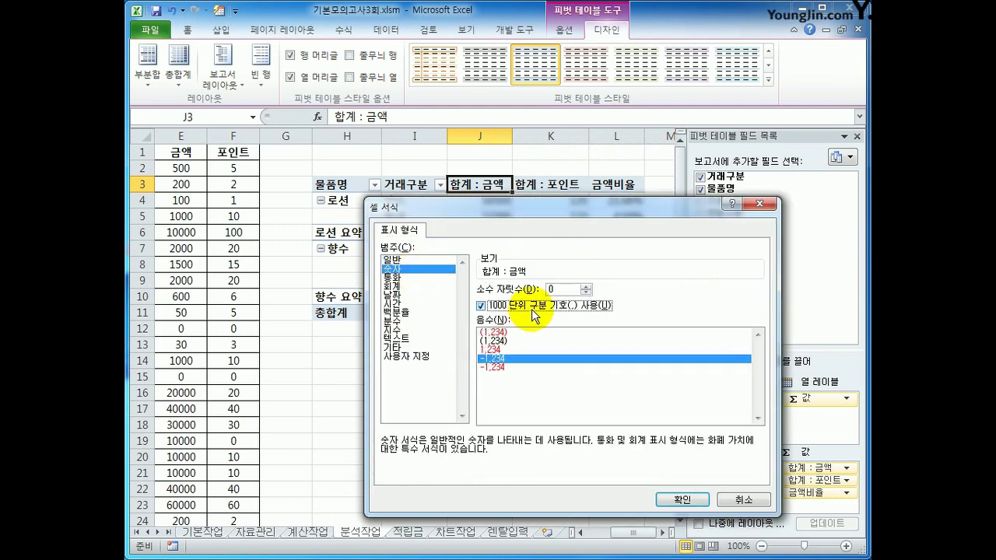
left_click(687, 498)
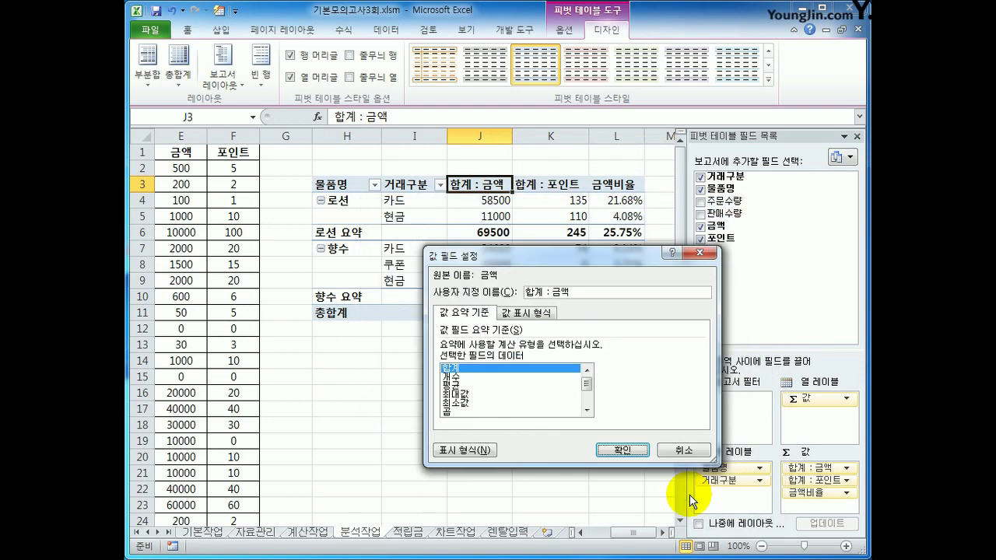
left_click(621, 450)
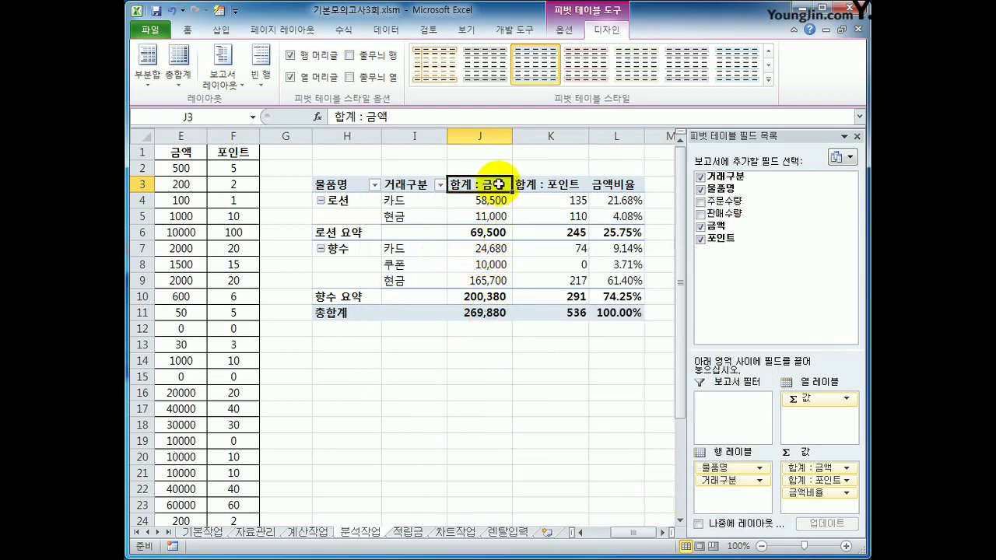
mouse_move(496, 315)
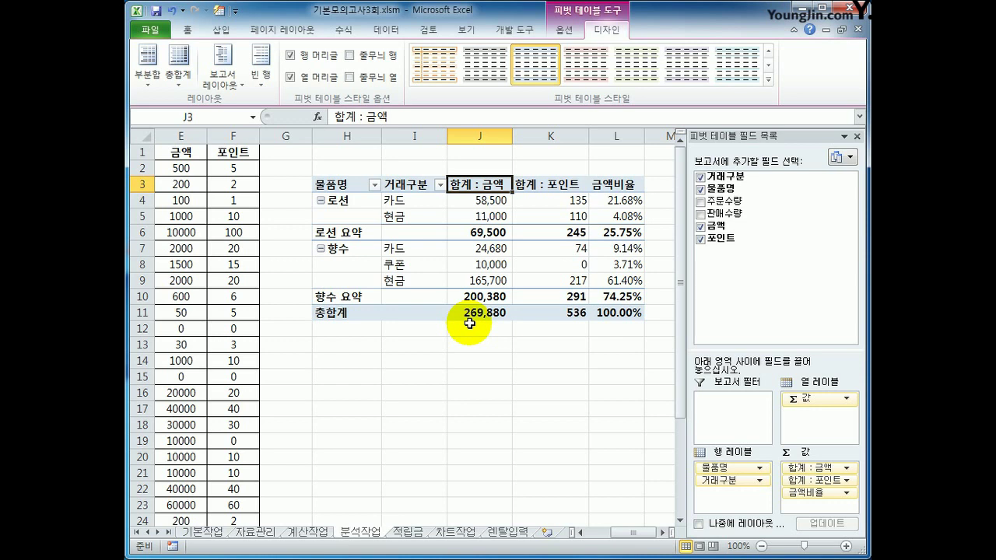
Step: Apply the light pink PivotTable style to the pivot table
left_click(768, 80)
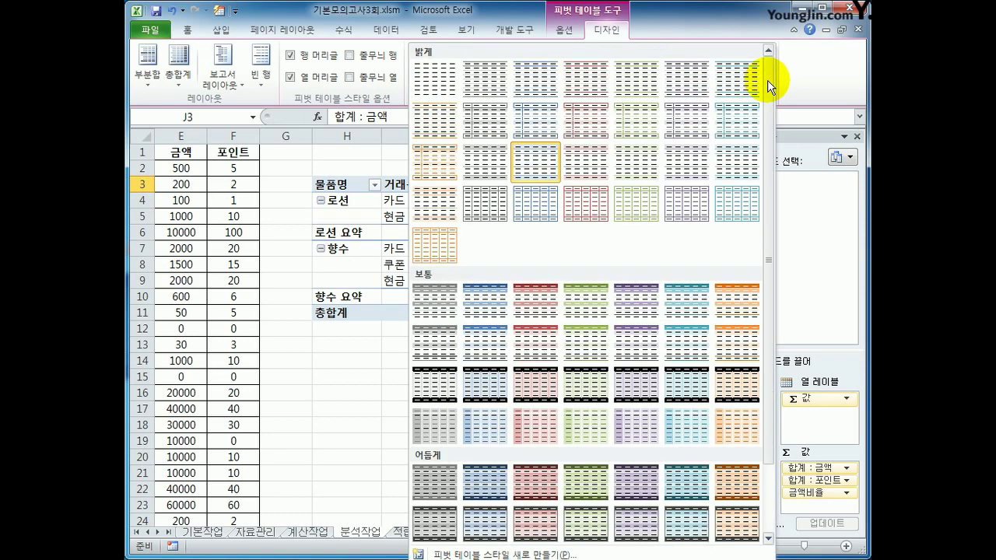
left_click(589, 164)
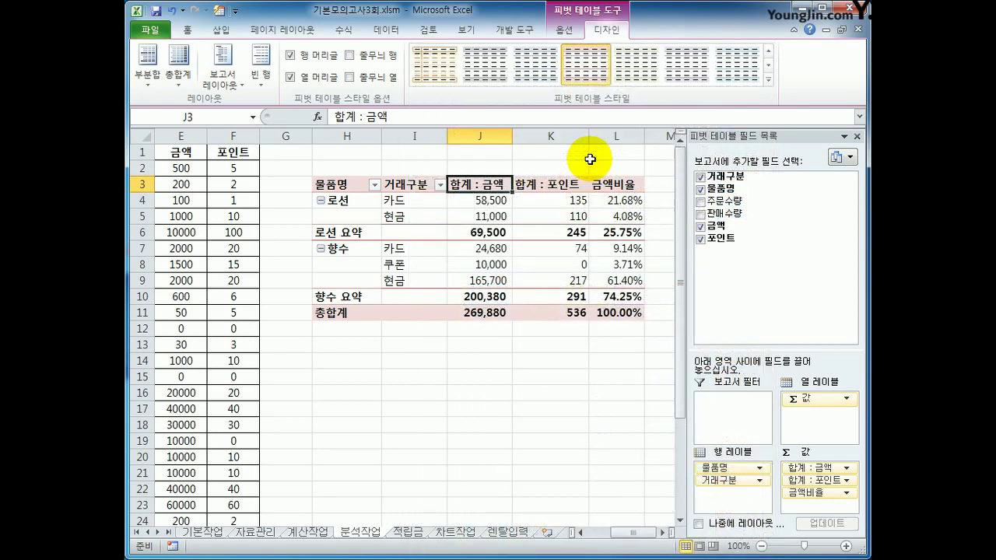
left_click(641, 374)
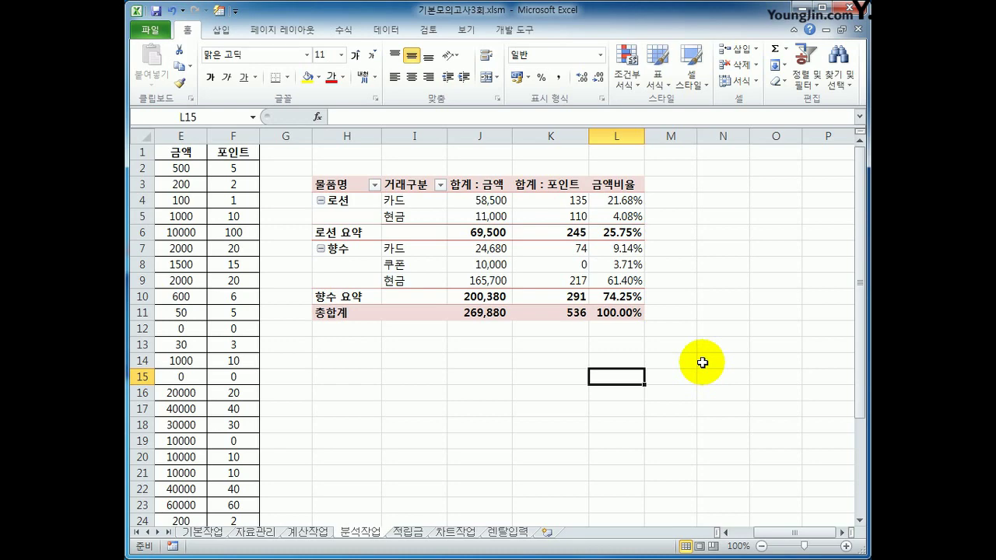
Step: On the 적립금 sheet, start recording a macro named 적립금 and select cell G4
left_click(408, 532)
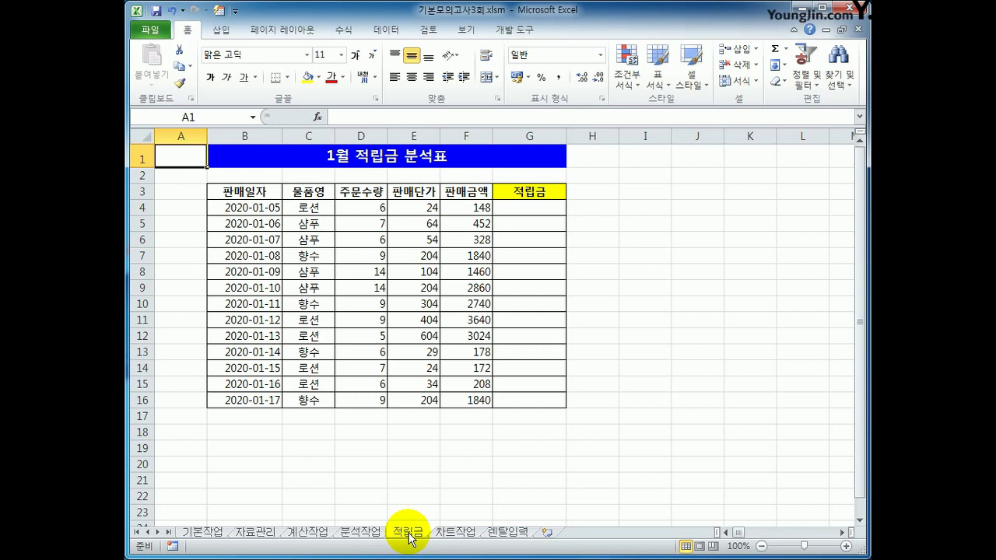
left_click(676, 158)
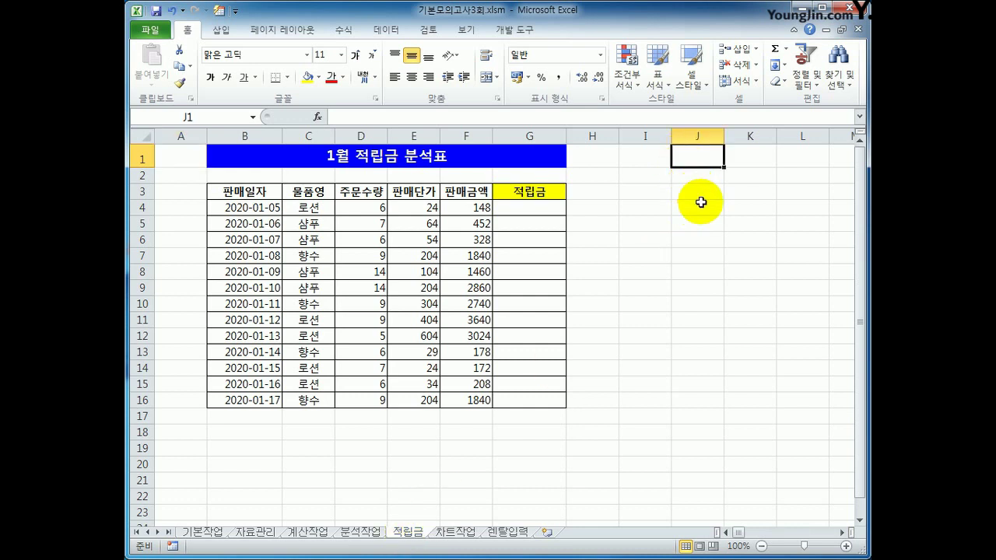
left_click(516, 29)
left_click(264, 50)
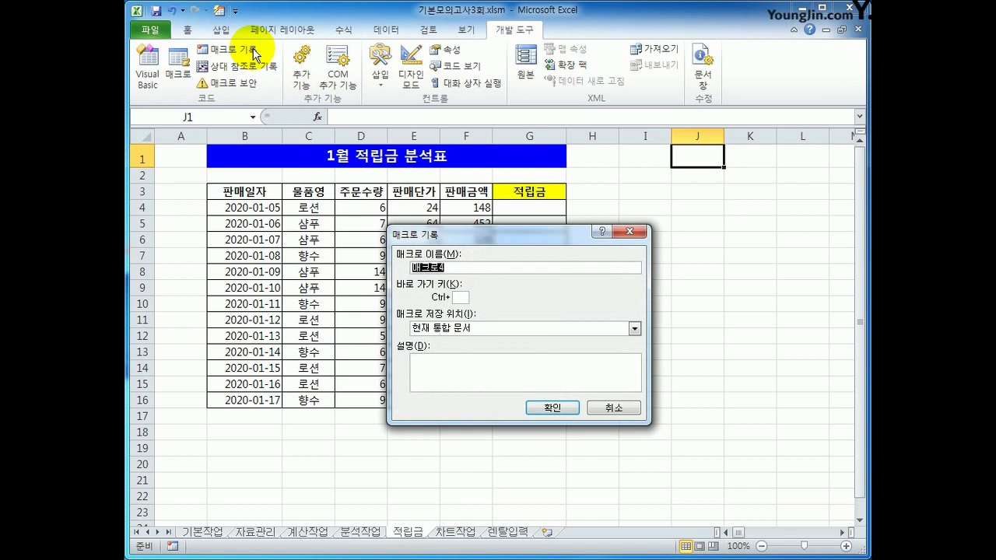
type("적립금")
left_click(537, 407)
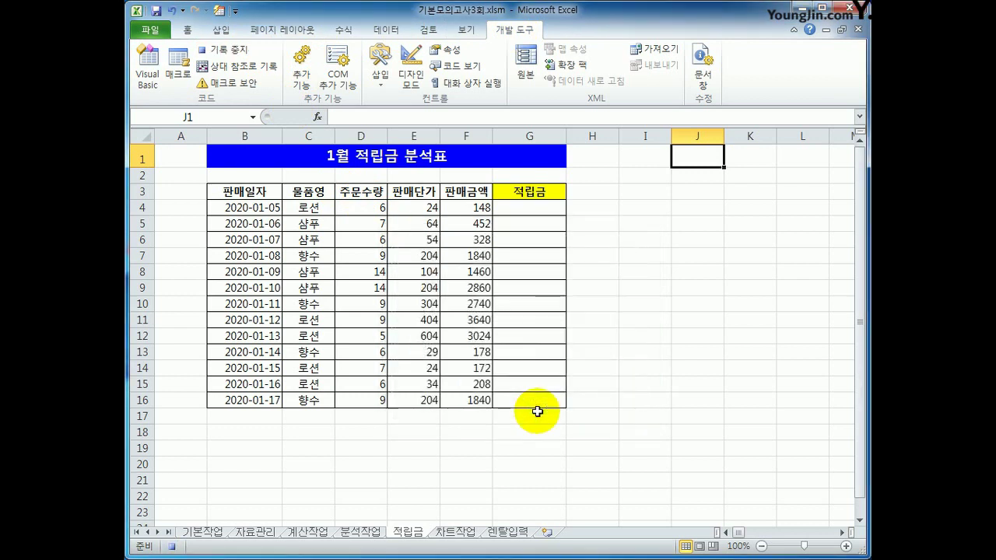
left_click(531, 210)
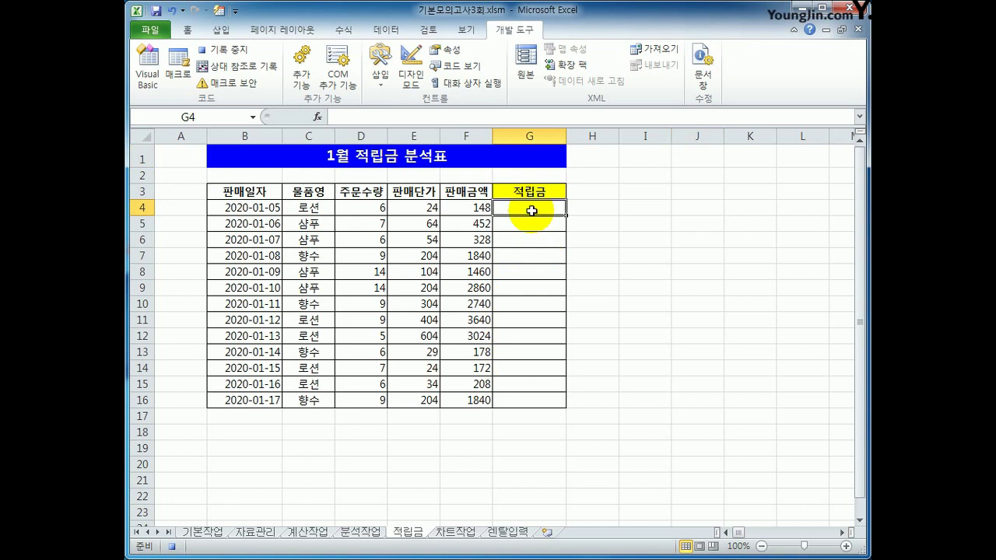
Step: Enter =INT(F4*0.1) in G4
type("=")
key("Left")
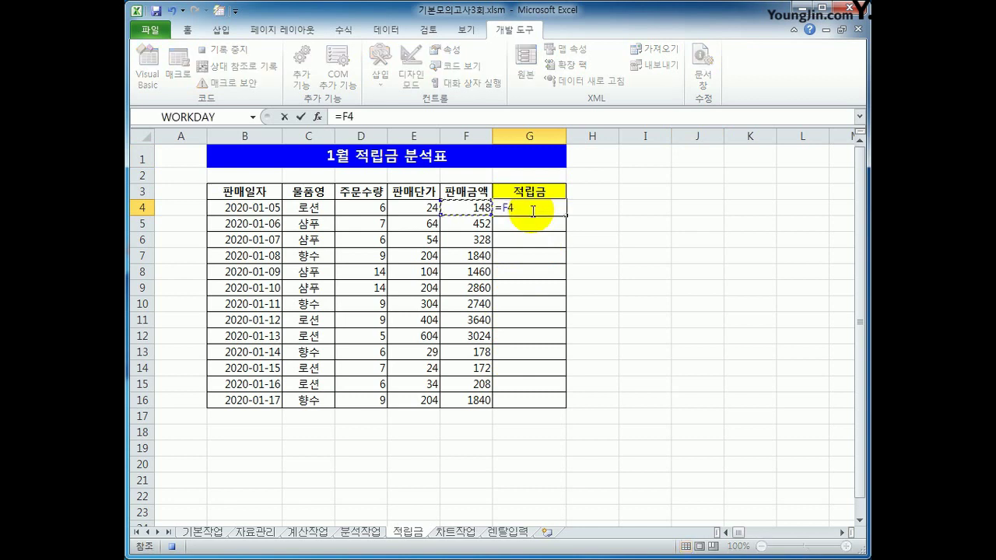
type("*0.1")
left_click(342, 118)
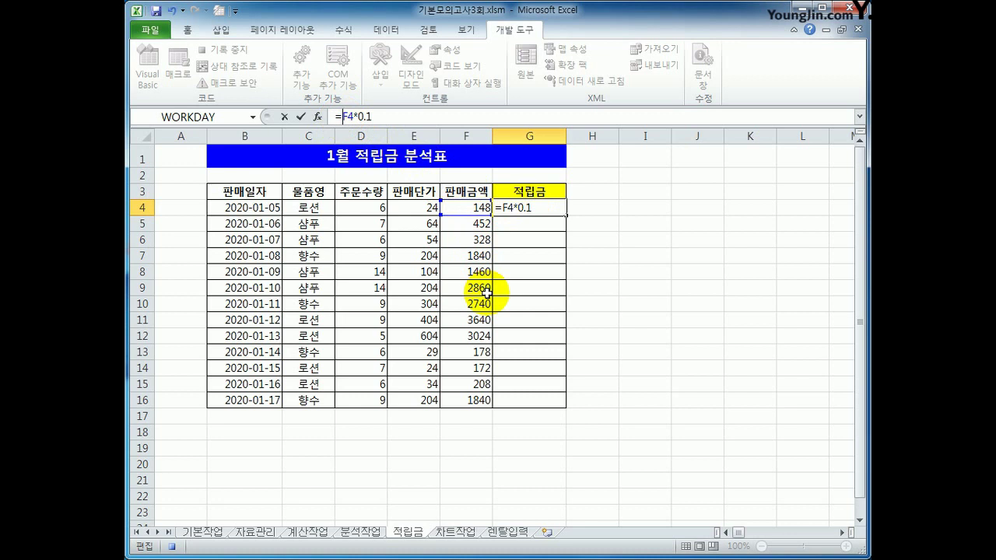
key("F4")
key("F4")
key("F4")
key("F4")
type("INT(")
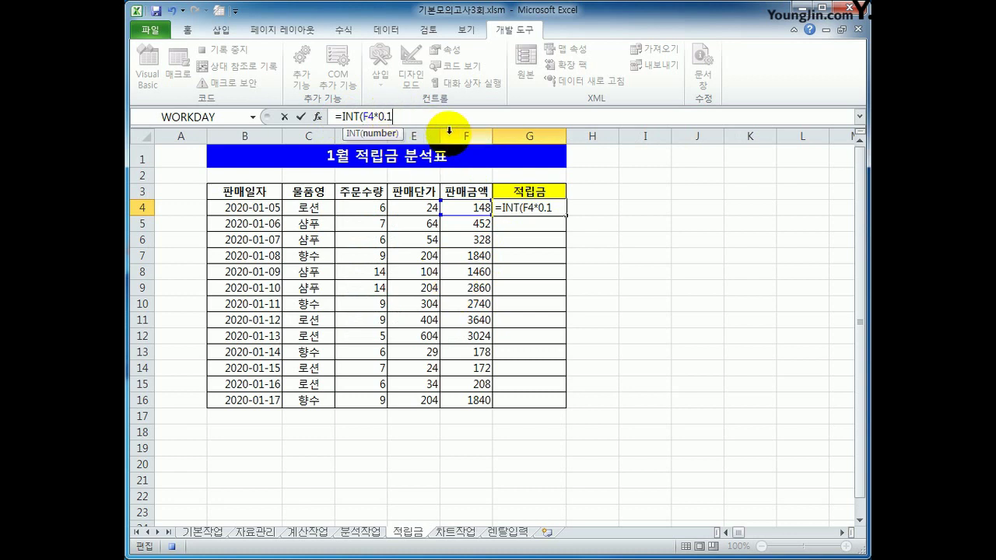
type(")")
key("Return")
Step: Fill the G4 formula down to G16 and stop the macro recording
left_click(538, 212)
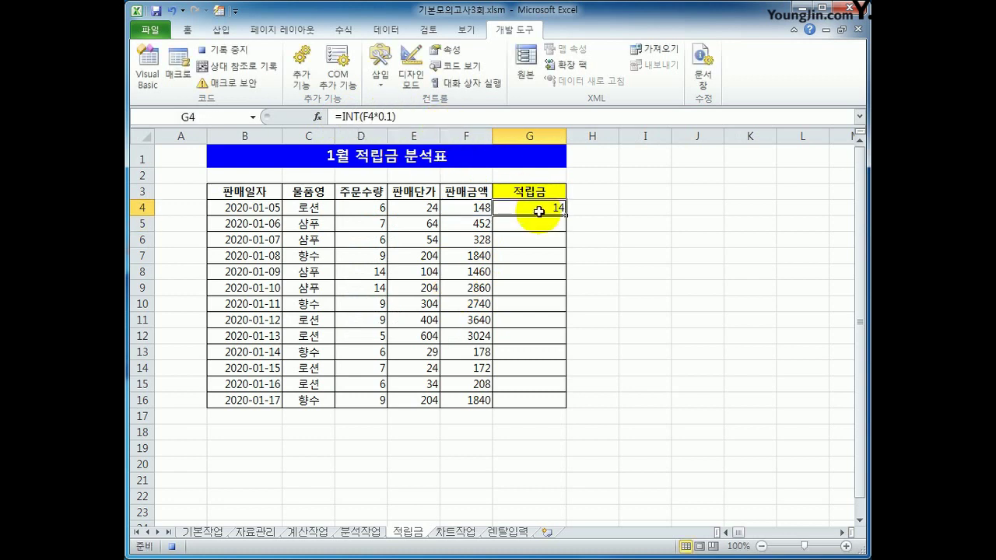
left_click_drag(566, 215, 549, 402)
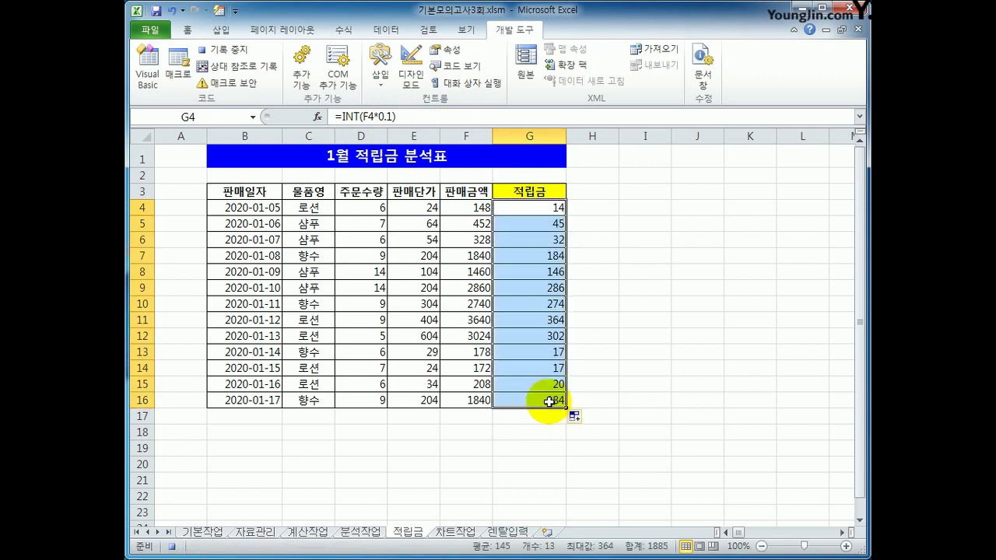
left_click(549, 402)
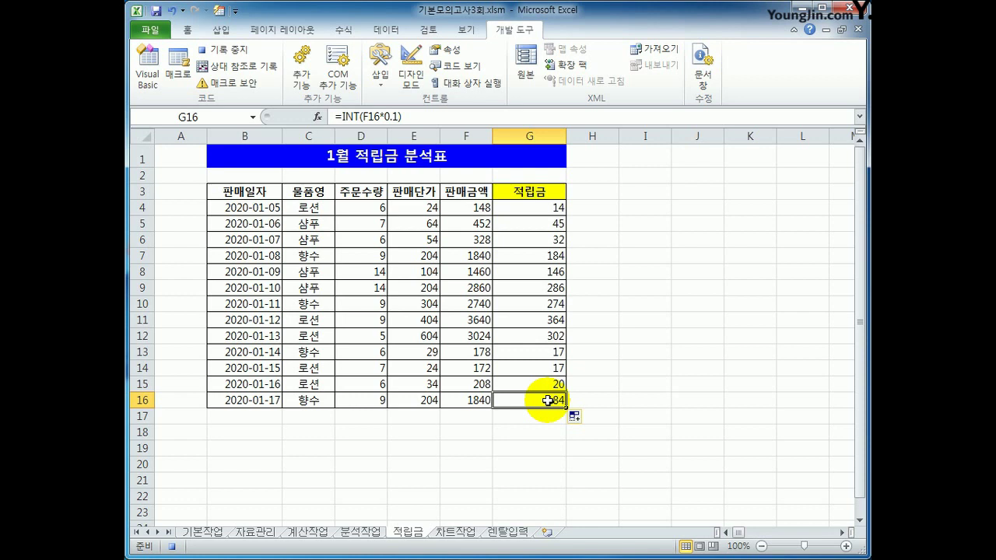
left_click(245, 50)
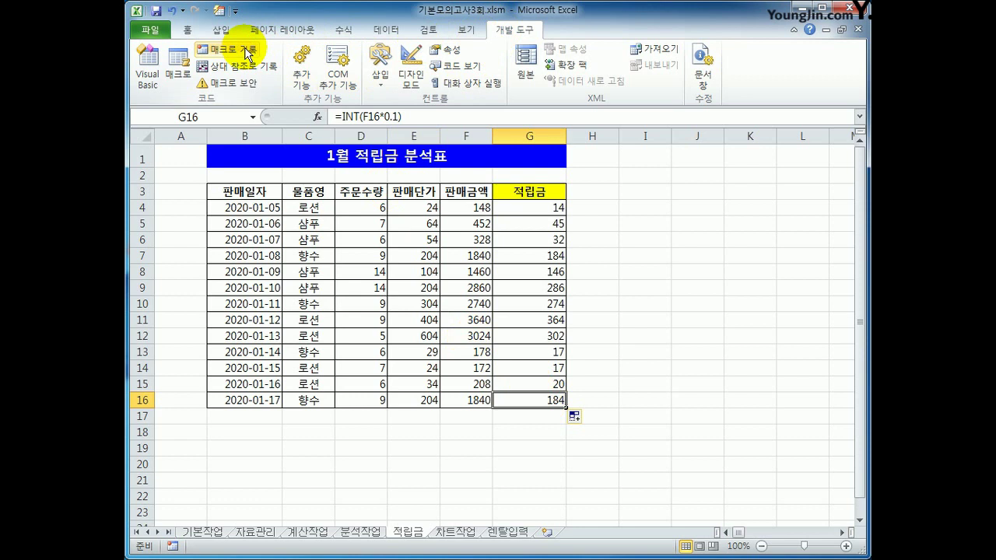
Step: Draw a form button beside the table around I2:J3 and assign it the 적립금 macro
left_click(381, 78)
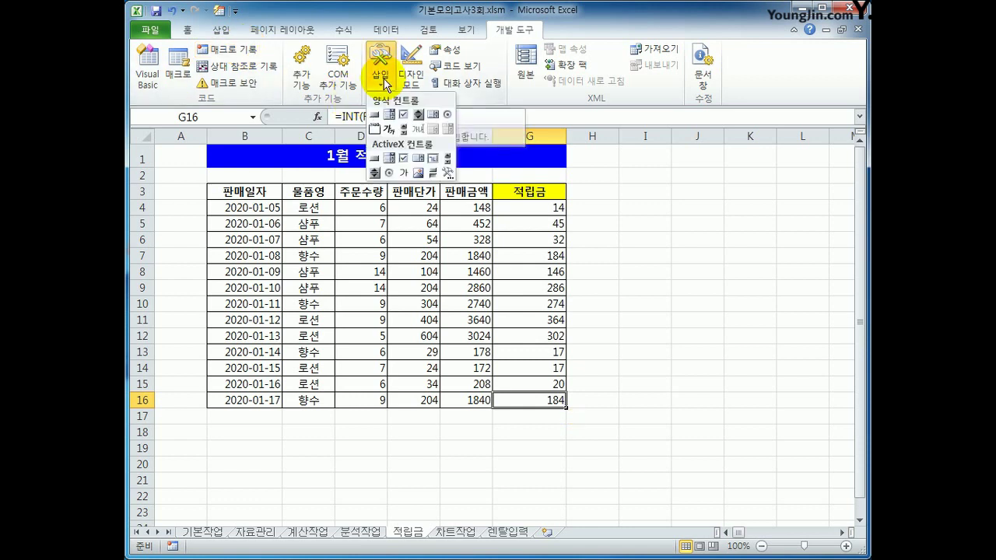
left_click(374, 115)
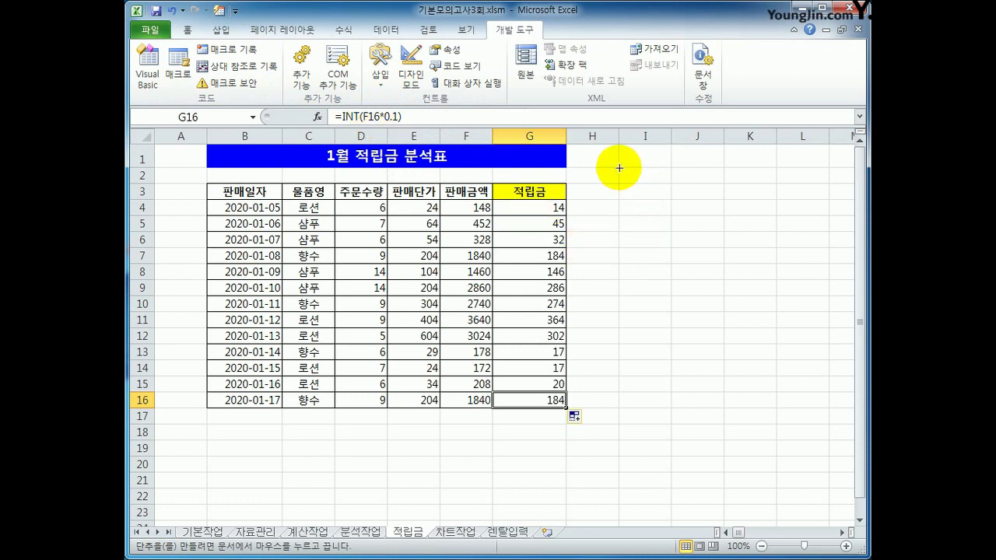
mouse_move(619, 168)
left_mouse_down()
mouse_move(701, 188)
mouse_move(699, 202)
left_mouse_up()
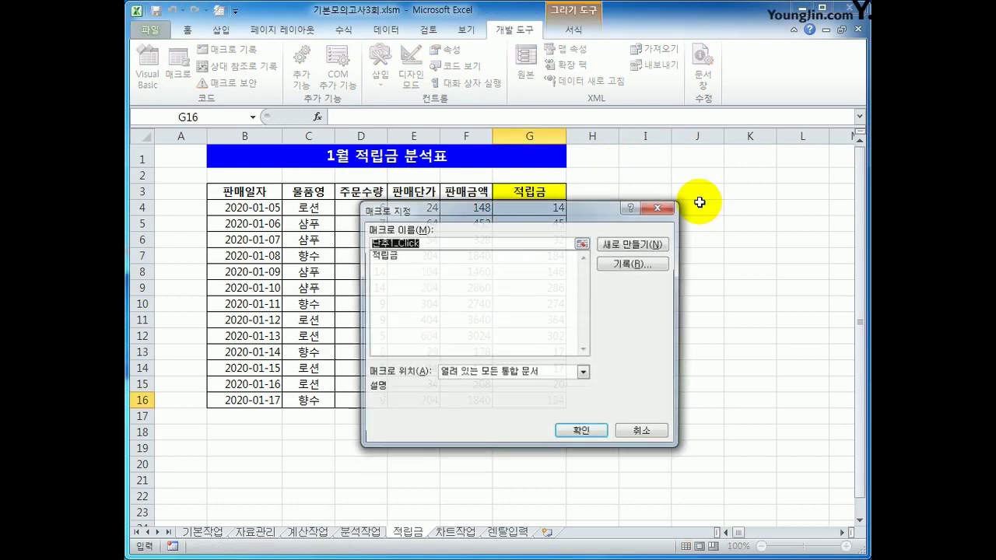
left_click(462, 253)
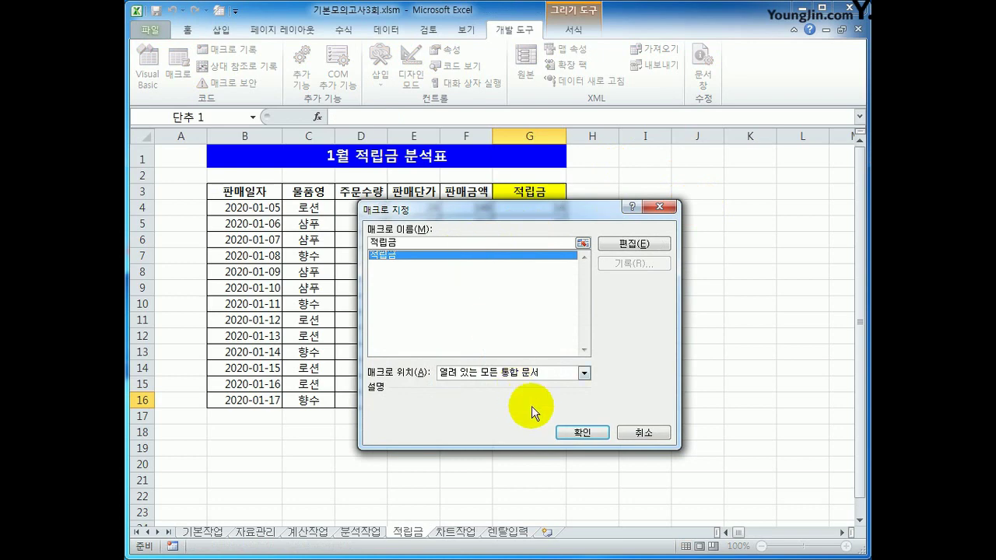
left_click(573, 433)
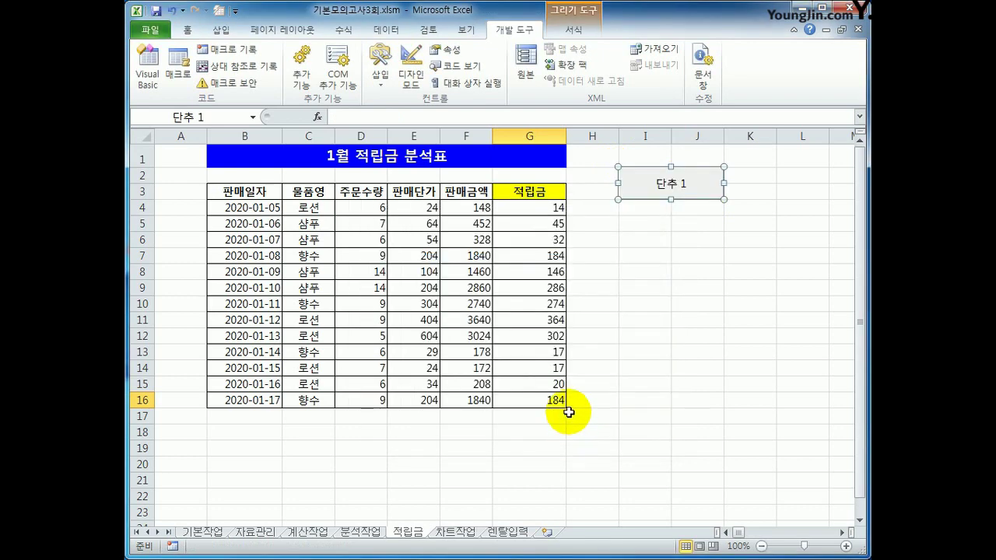
Step: Caption the button 적립금, then go to the 차트작업 sheet
type("적")
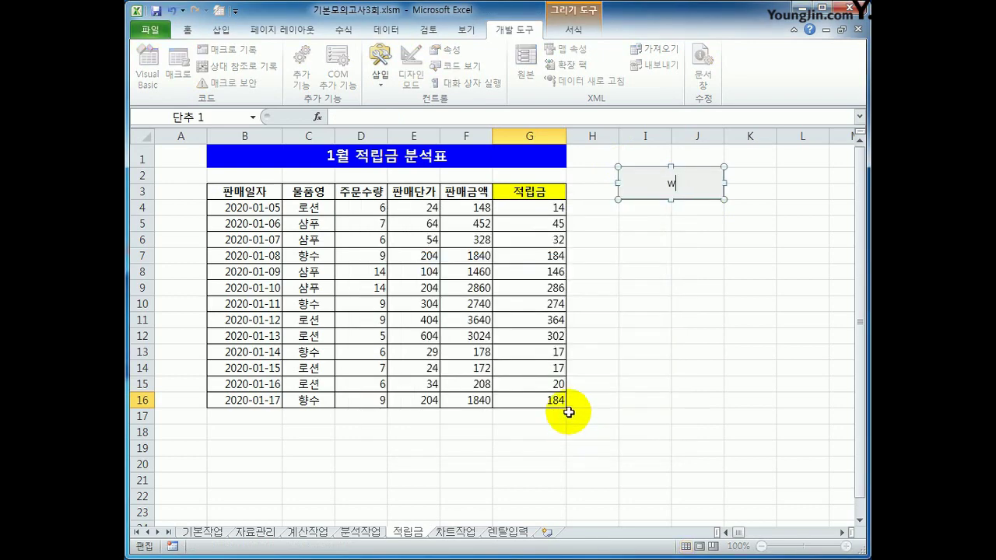
type("립금")
left_click(714, 223)
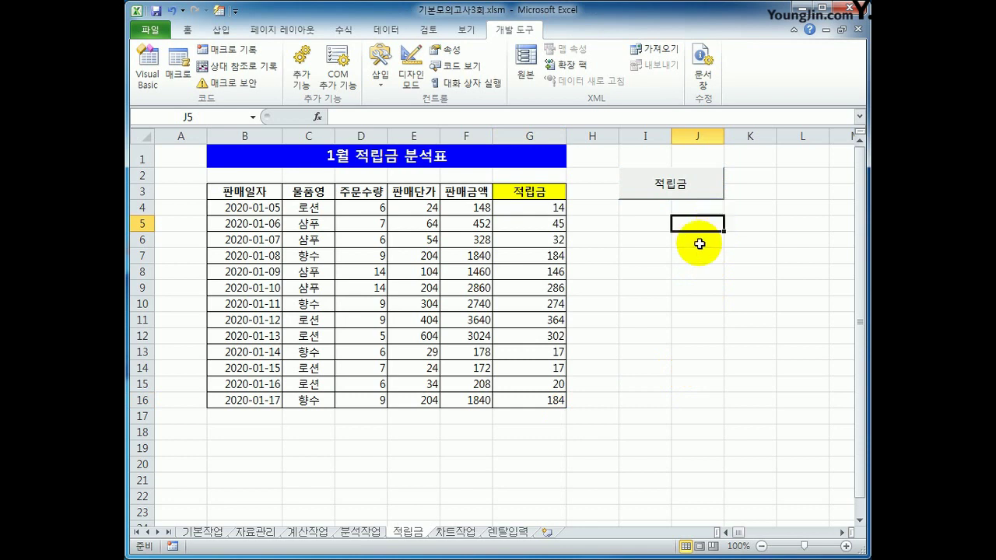
left_click(455, 533)
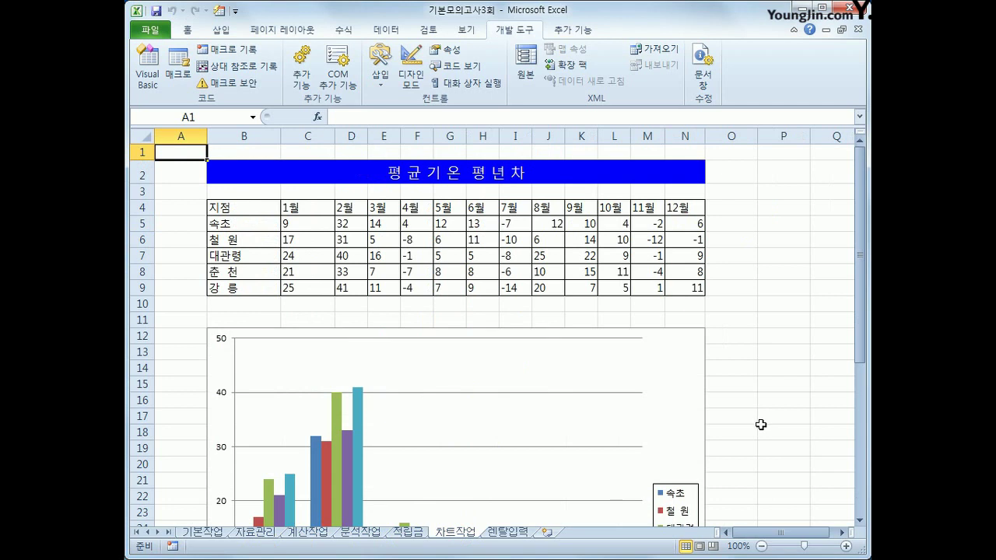
Step: Change the chart's 강릉 series to a line with markers chart type
left_click(671, 382)
scroll(665, 398, "down", 2)
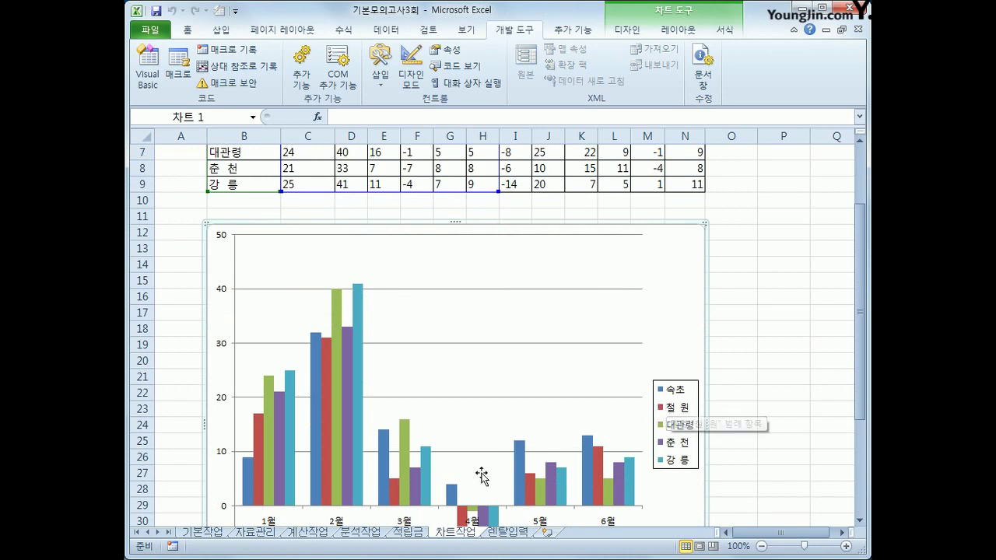
left_click(357, 471)
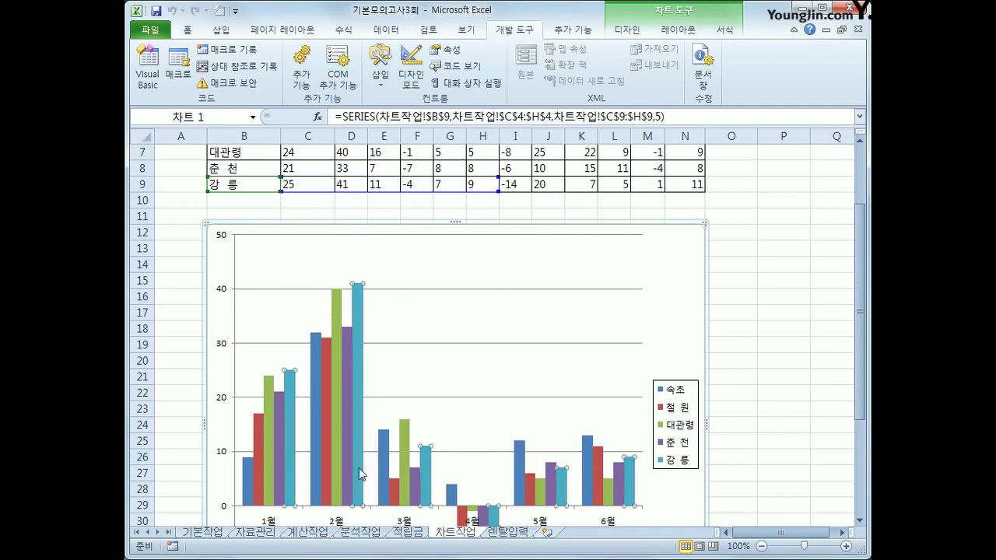
right_click(360, 330)
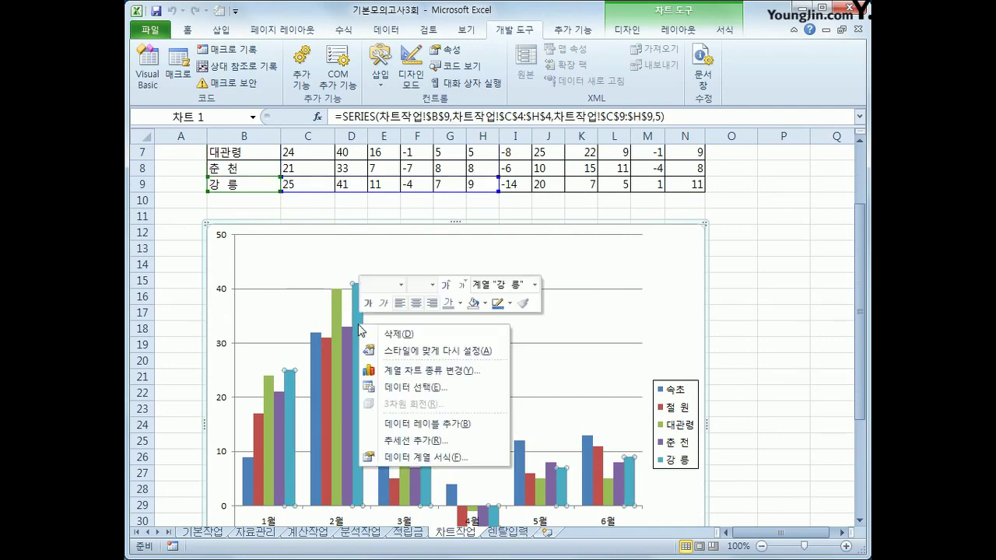
left_click(433, 371)
left_click(597, 301)
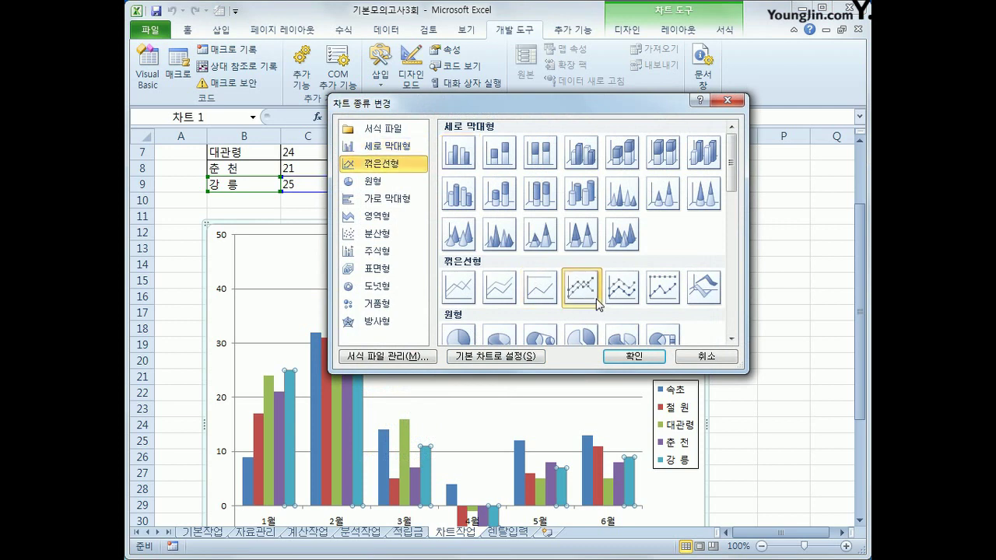
left_click(627, 356)
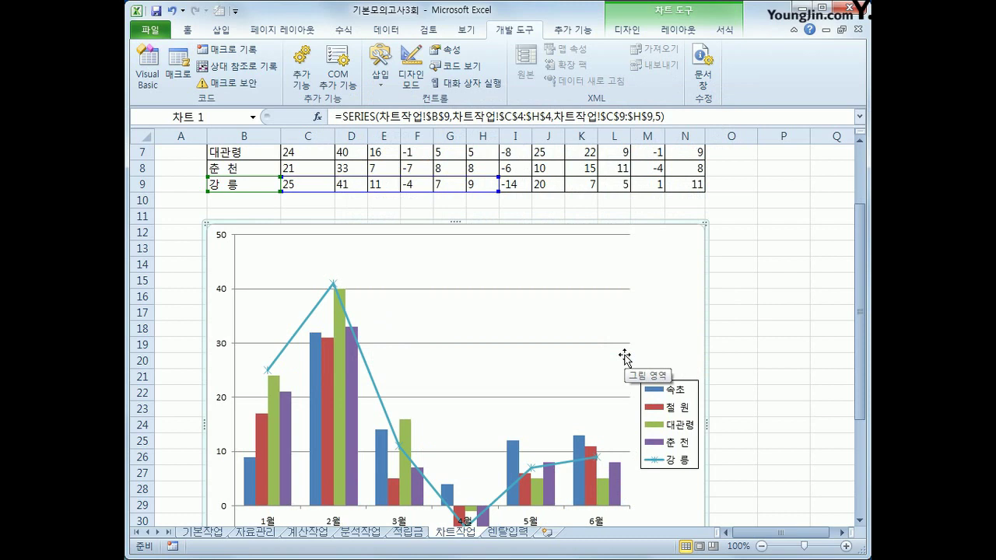
Step: Add data labels to the 강릉 line
left_click(333, 286)
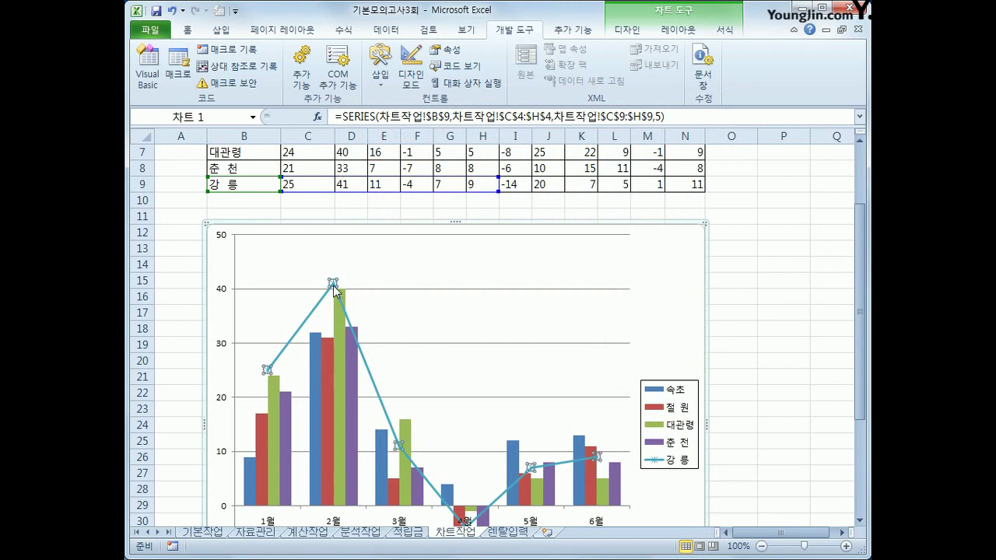
right_click(333, 286)
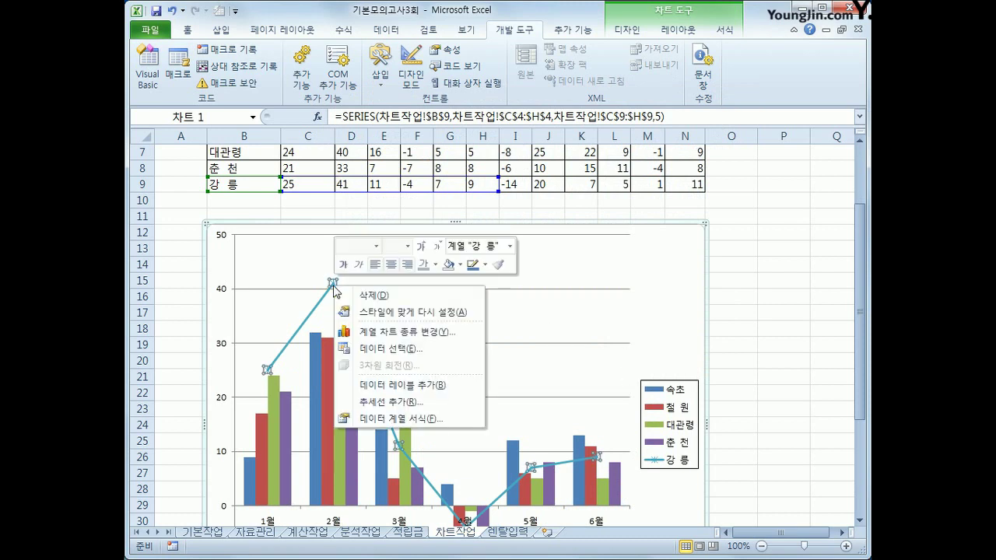
left_click(453, 391)
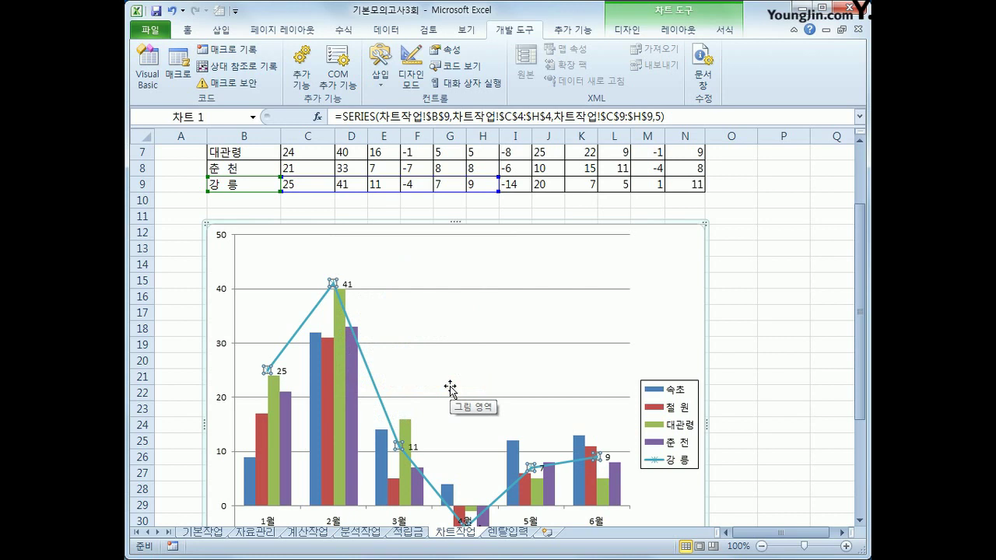
Step: Set the column series overlap to 50%
left_click(251, 472)
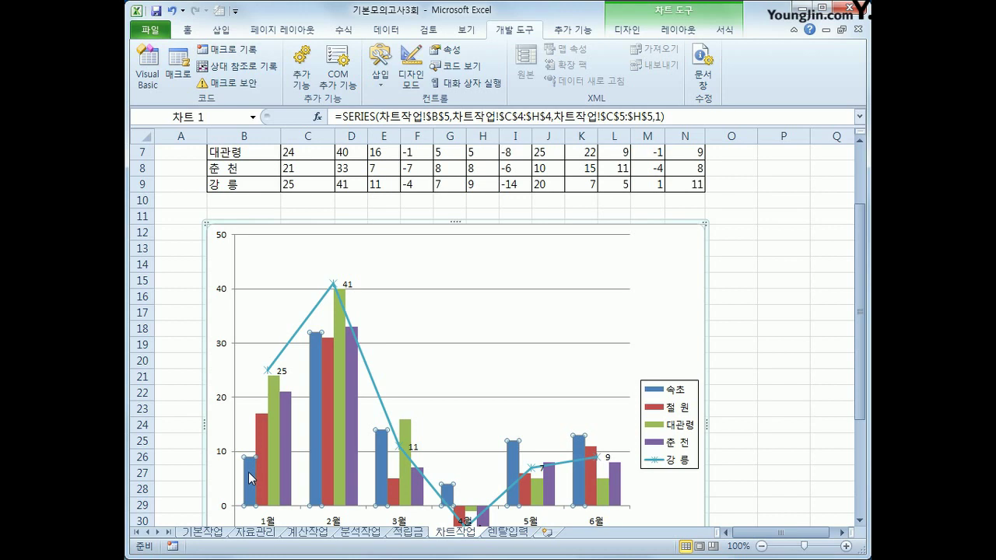
right_click(382, 436)
left_click(476, 329)
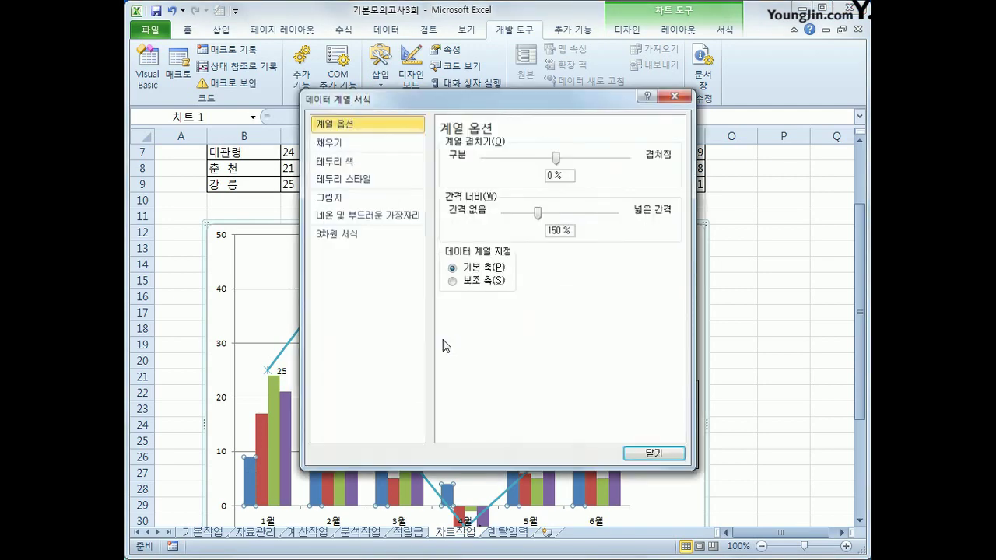
double_click(552, 174)
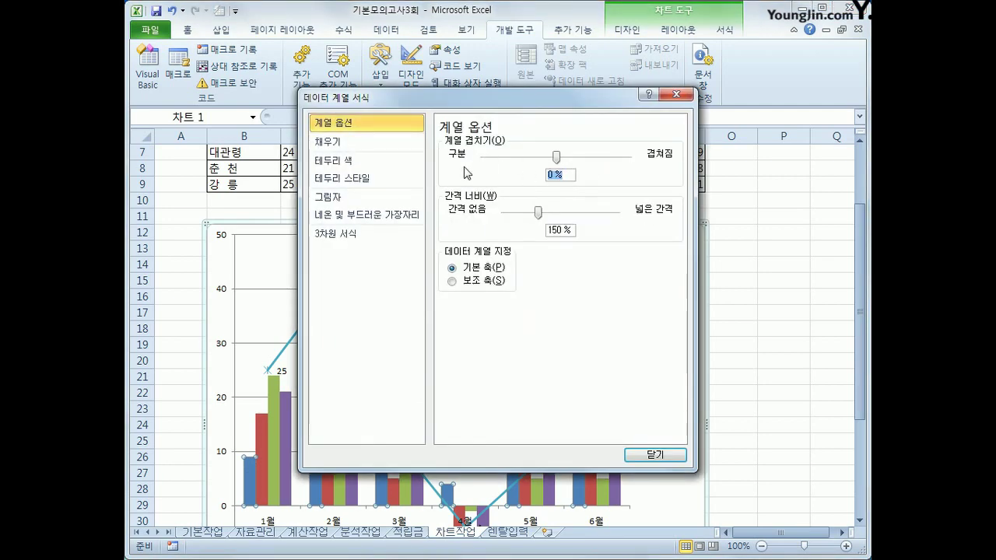
type("50")
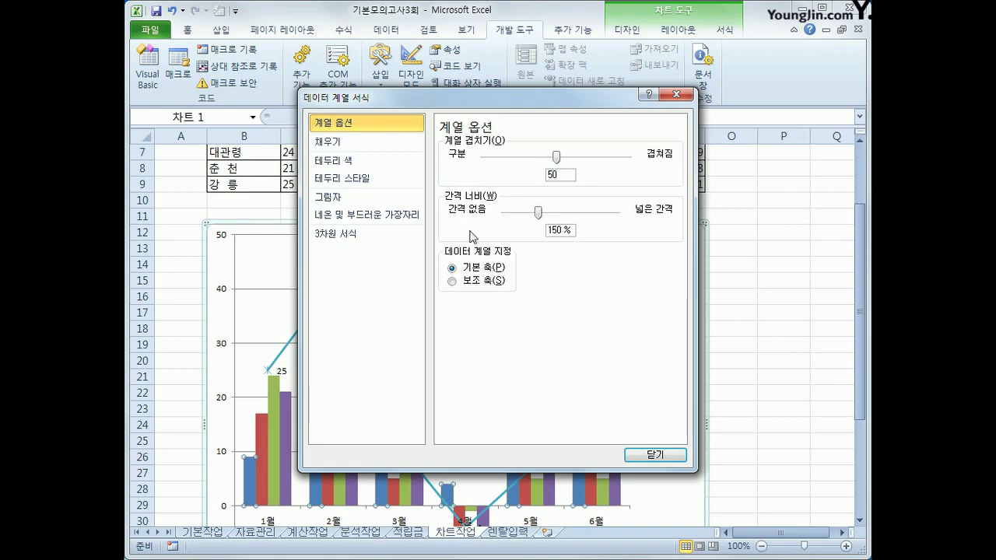
left_click(656, 458)
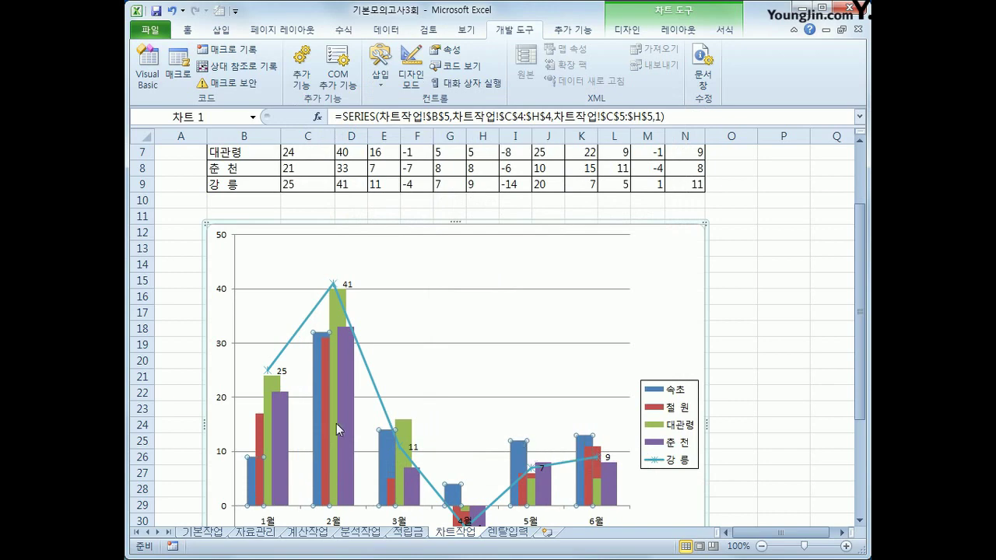
left_click(222, 349)
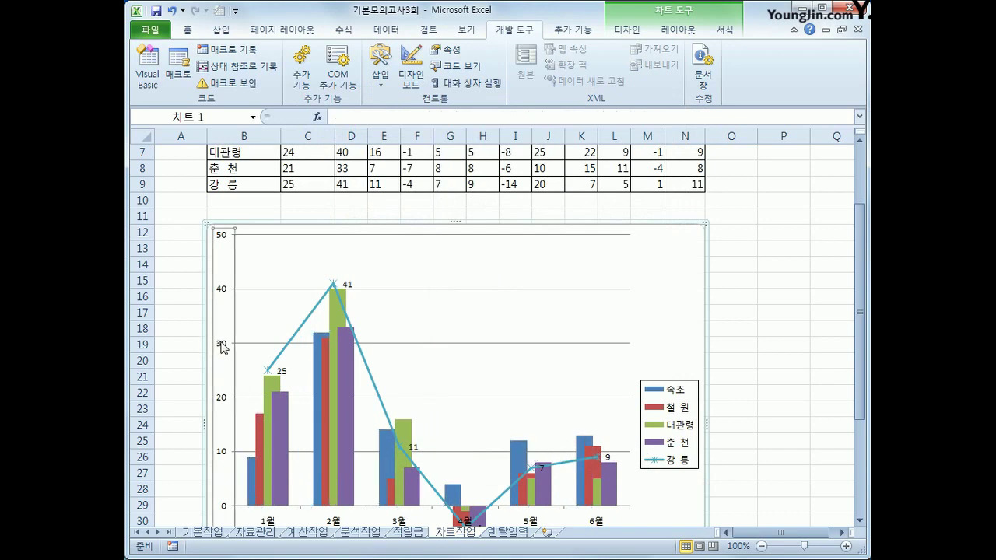
Step: Fix the value axis at minimum -10, maximum 45 and major unit 5
right_click(224, 350)
left_click(269, 494)
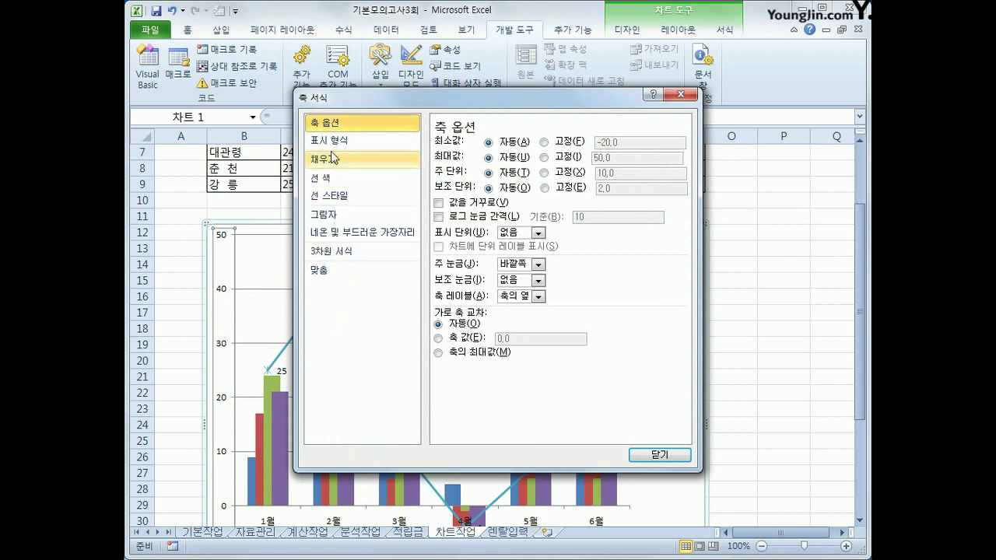
left_click(543, 142)
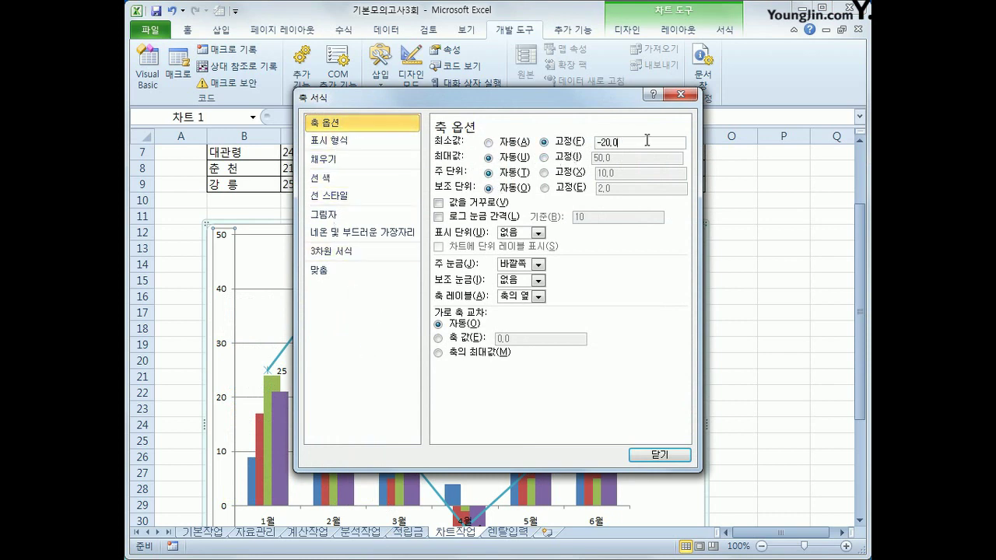
left_click_drag(645, 141, 596, 141)
type("-10")
left_click(543, 156)
left_click_drag(612, 157, 588, 157)
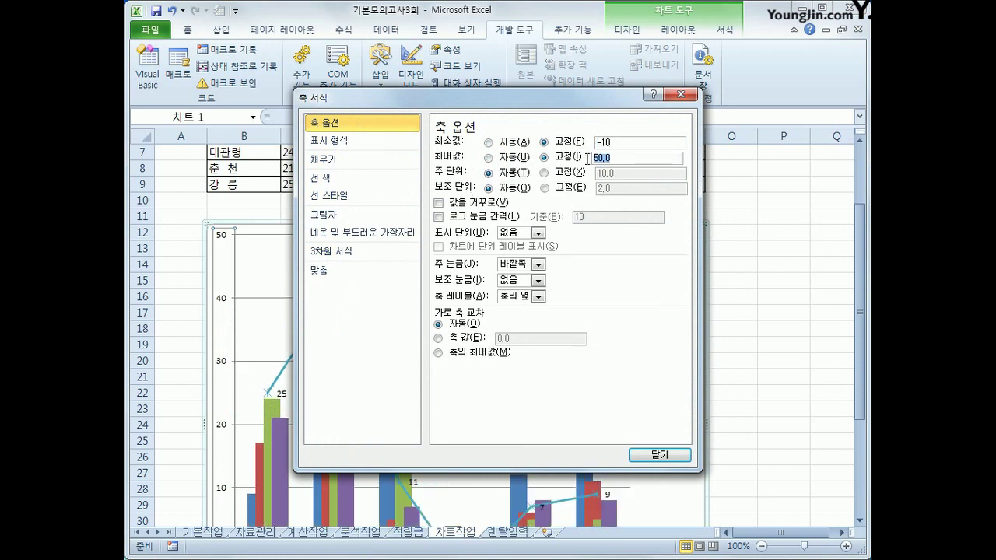
type("45")
left_click(543, 172)
left_click_drag(632, 173, 596, 173)
type("5")
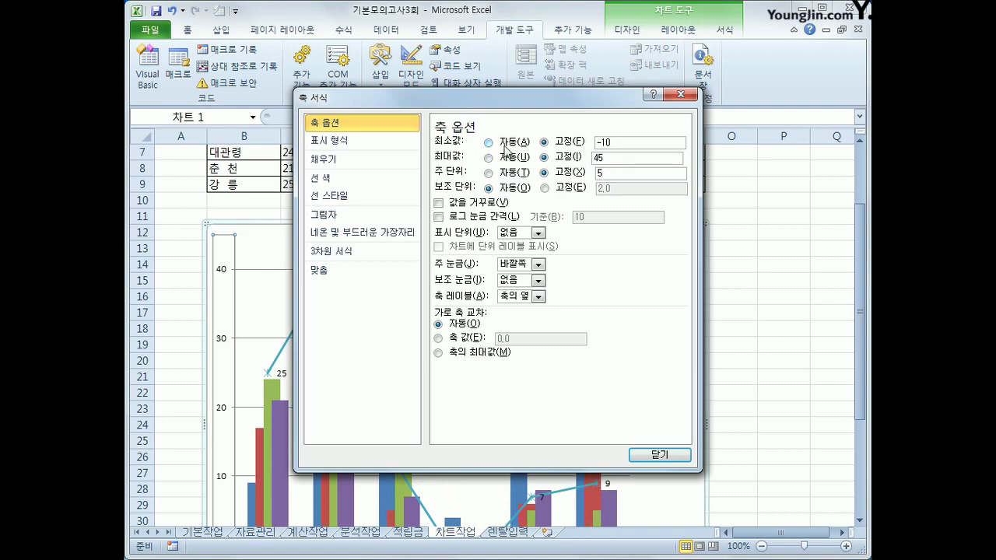
left_click(659, 456)
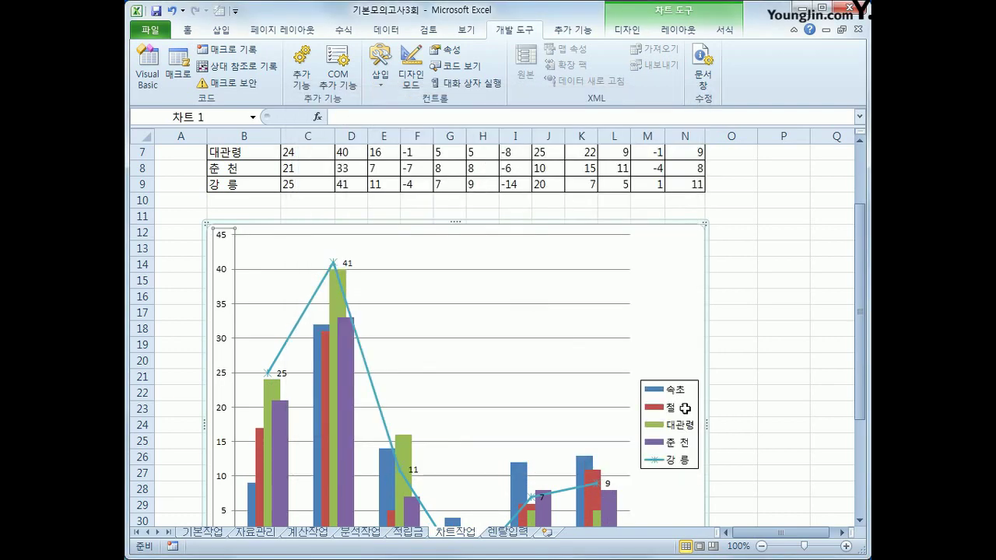
Step: Give the chart area rounded corners and an outer offset shadow
scroll(777, 375, "down", 2)
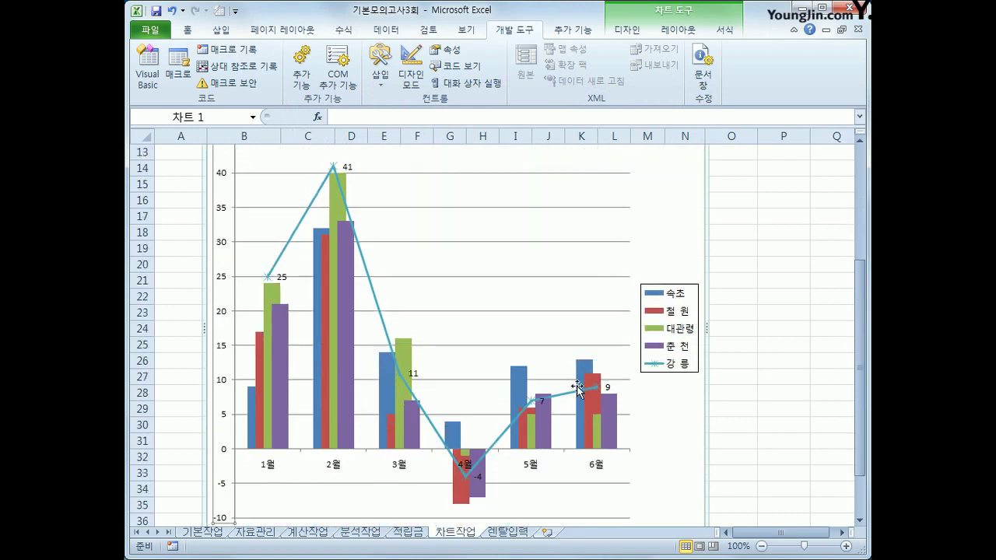
right_click(667, 184)
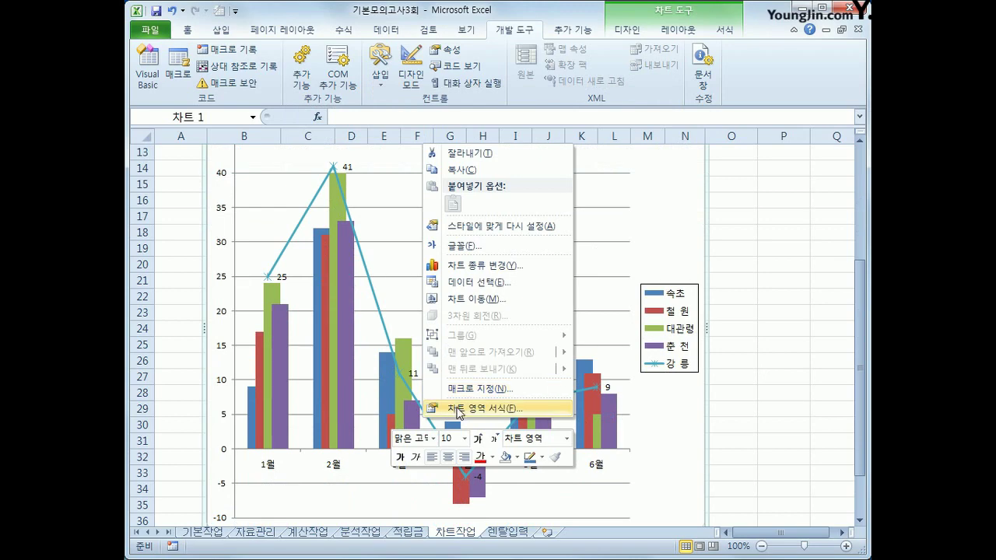
left_click(459, 410)
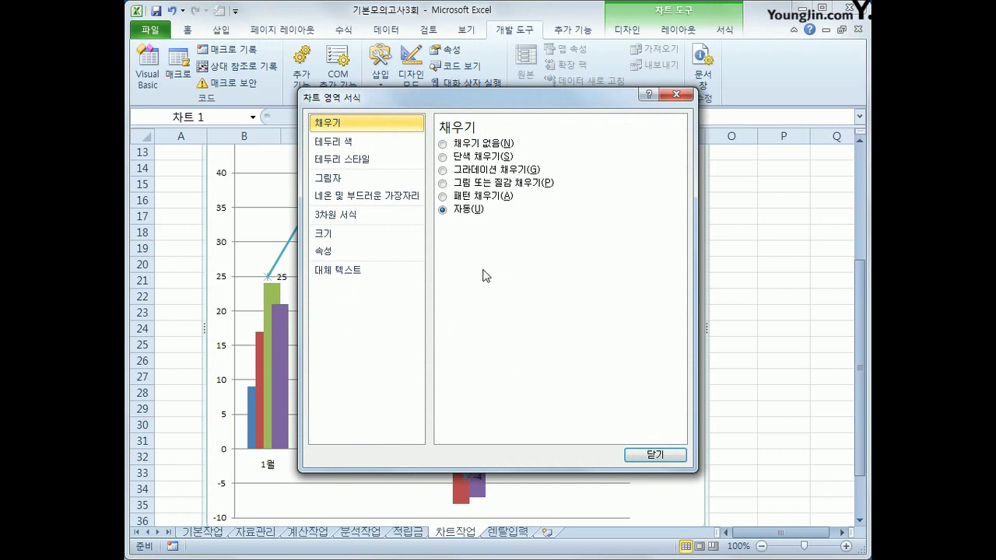
left_click(389, 161)
left_click(467, 294)
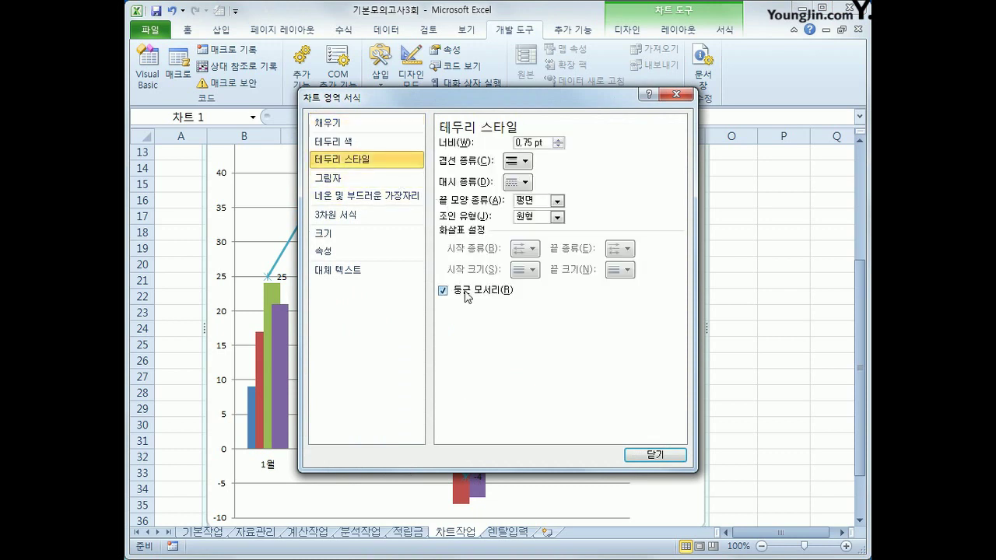
left_click(366, 182)
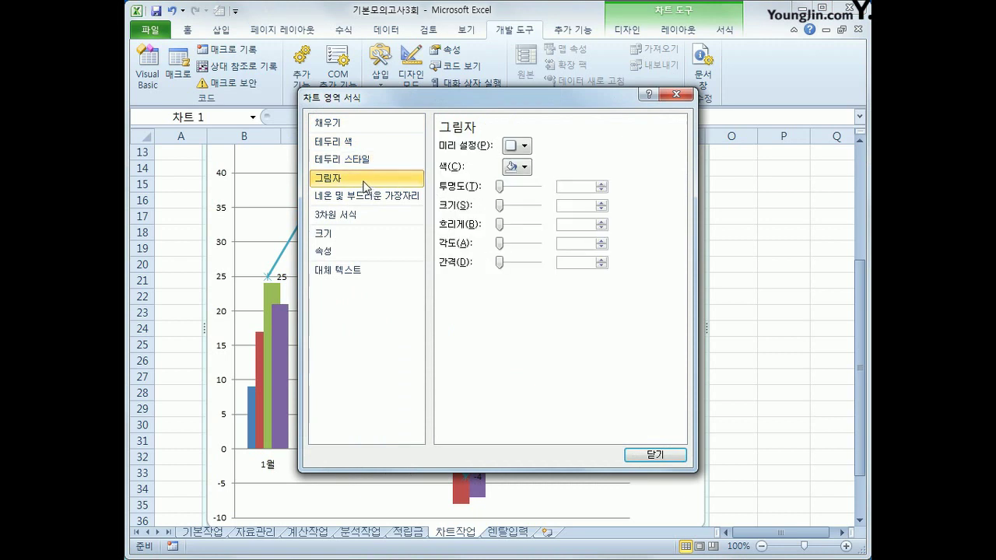
left_click(515, 145)
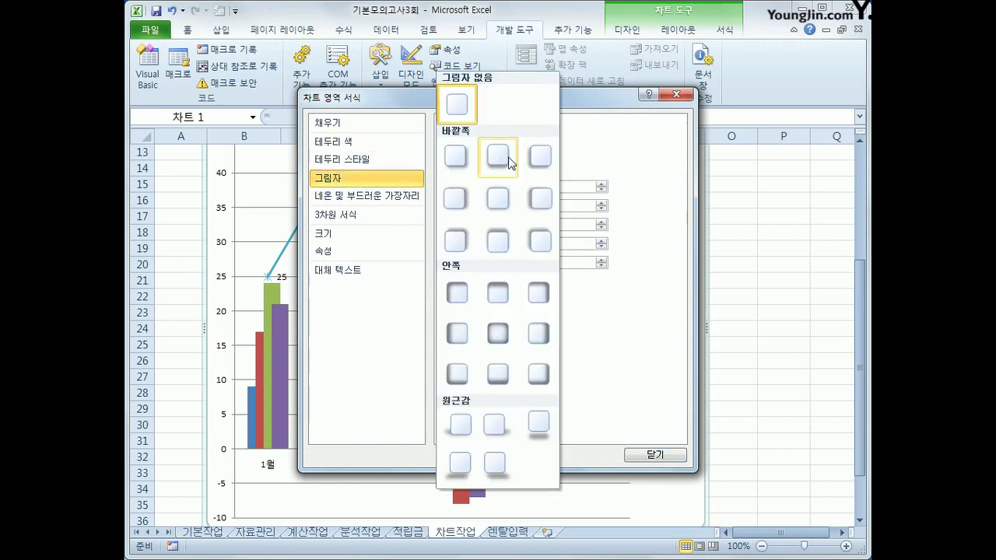
left_click(455, 159)
left_click(656, 457)
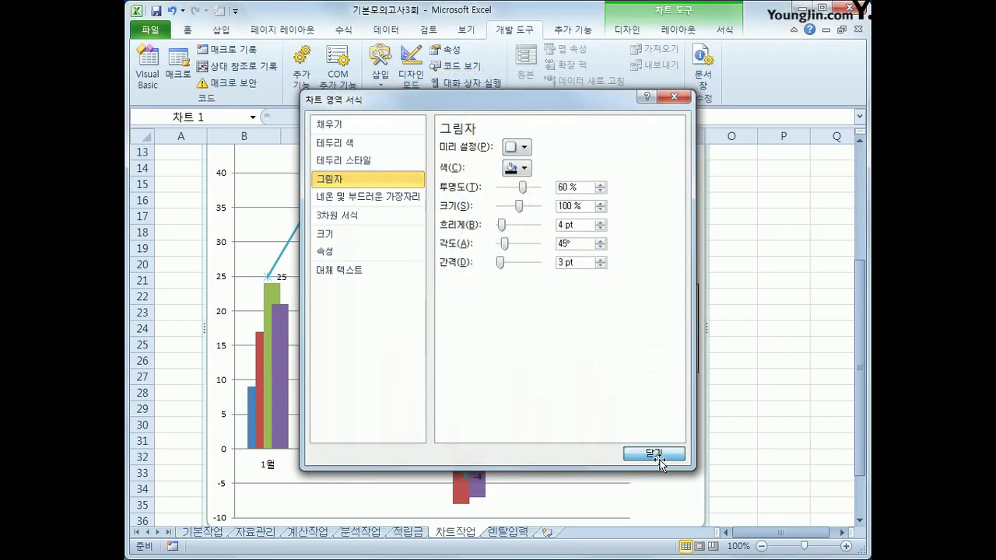
Step: Review the finished chart, then switch to the 렌탈입력 sheet
left_click(759, 467)
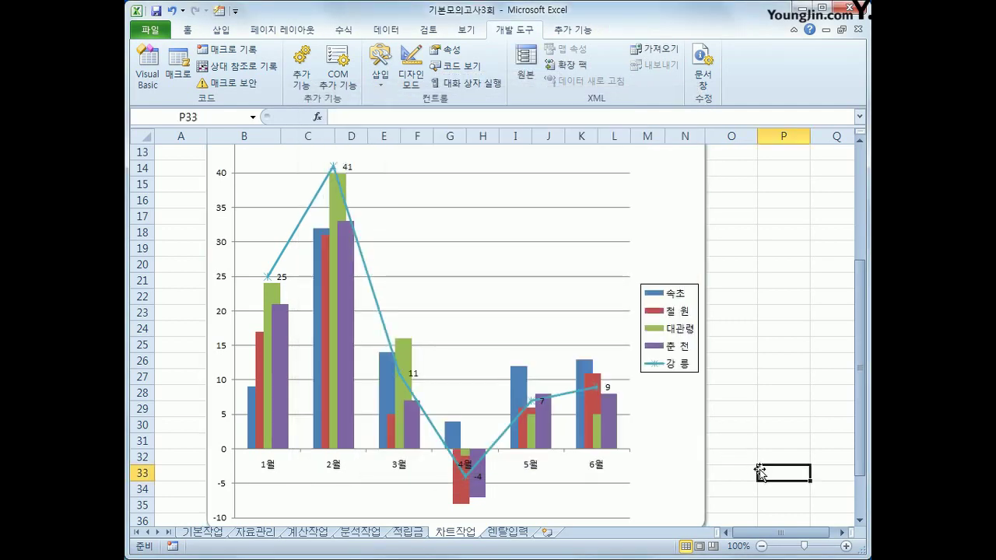
scroll(741, 474, "down", 1)
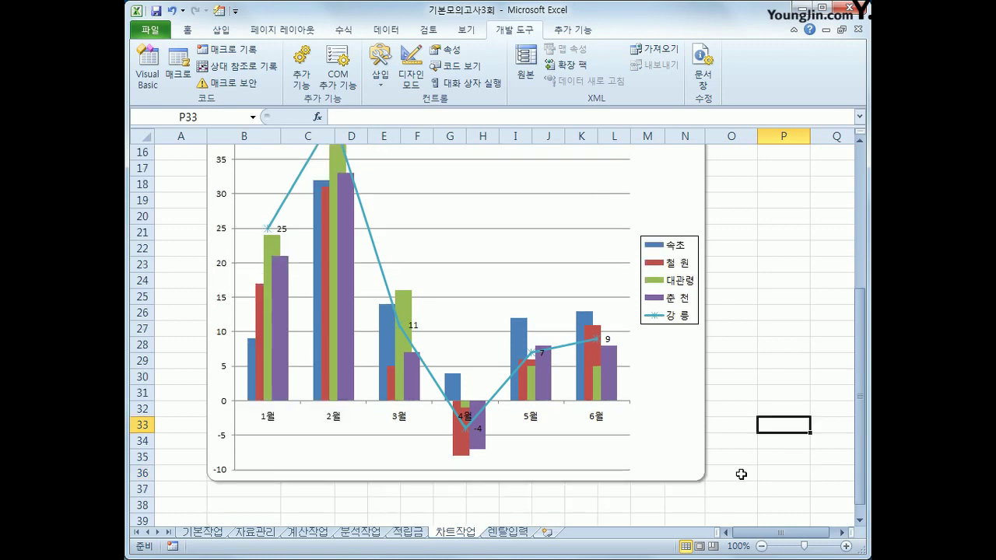
scroll(741, 474, "up", 2)
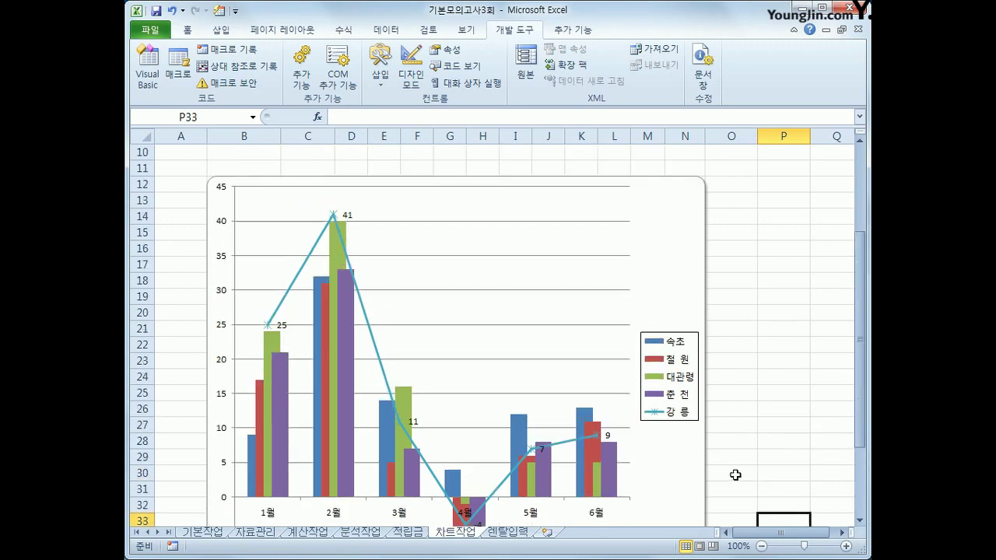
left_click(502, 534)
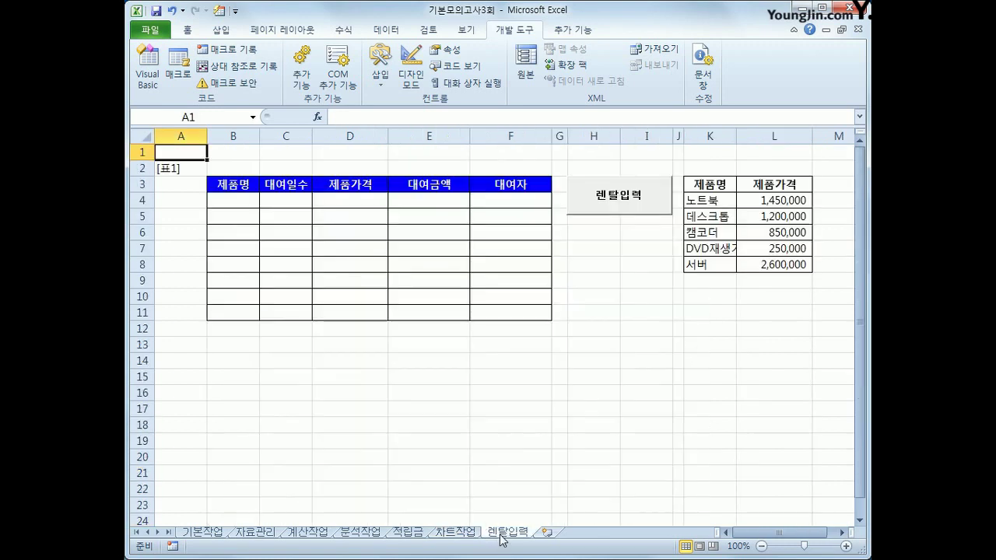
Step: Turn on Design Mode and select the Cmd렌탈입력 command button
left_click(623, 377)
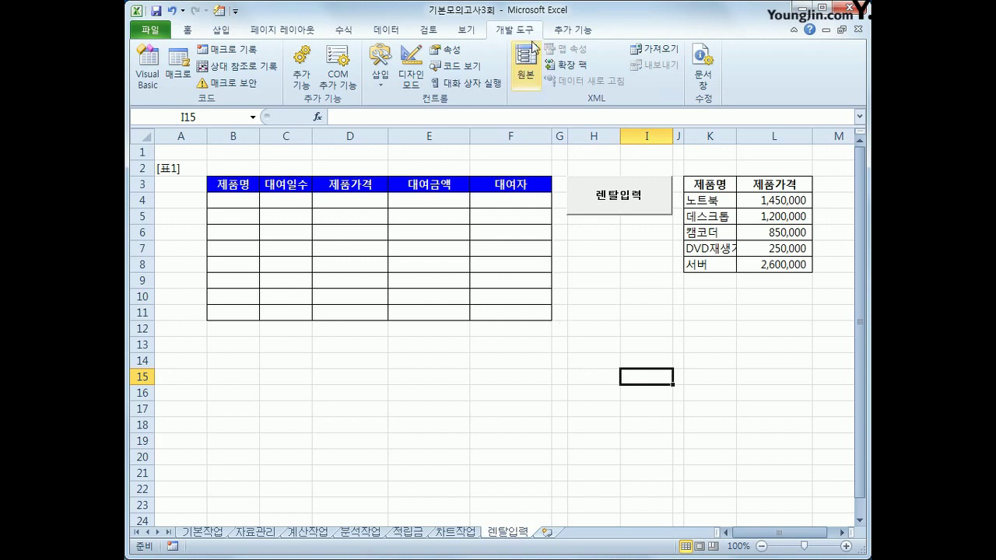
left_click(405, 78)
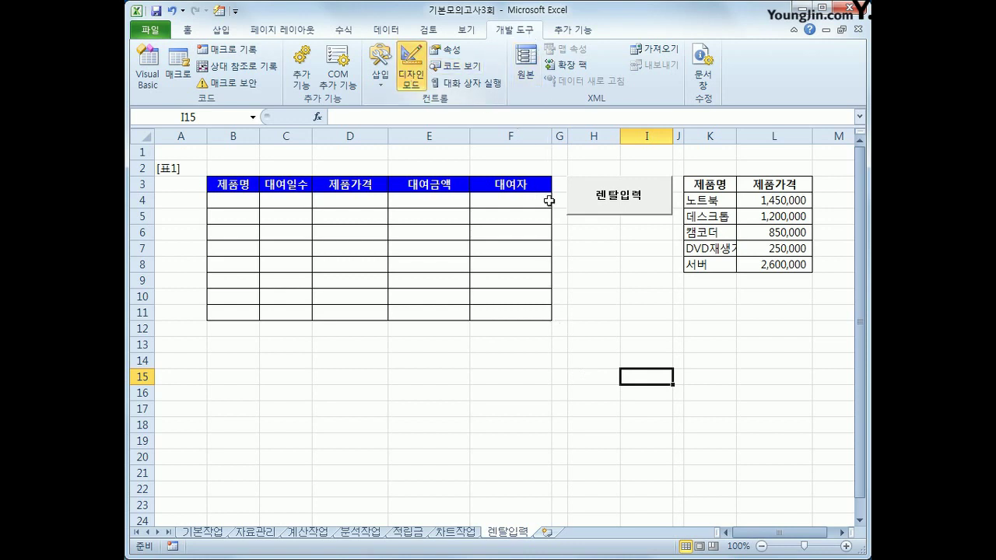
left_click(605, 209)
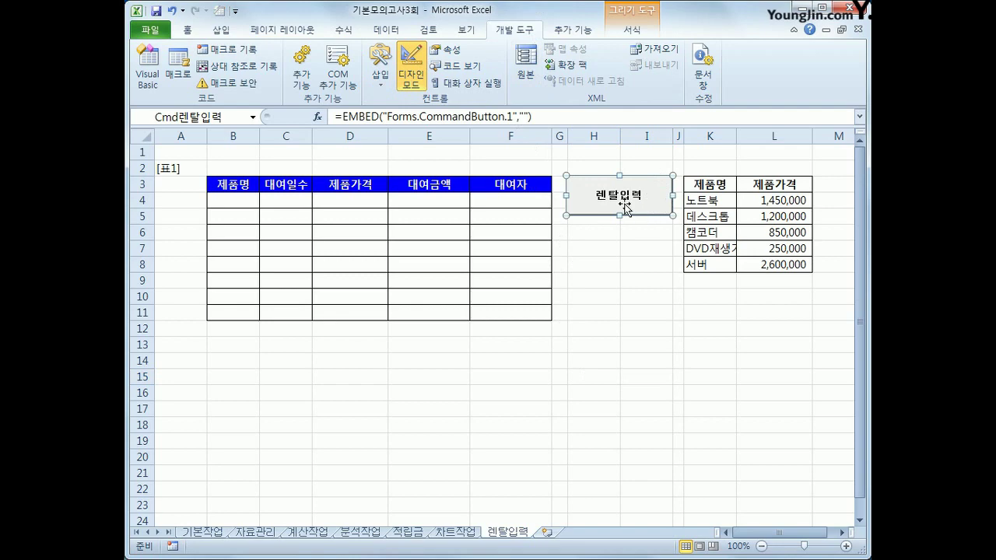
Step: Make the 렌탈입력 button's Click event run 렌탈입력화면.Show
double_click(625, 209)
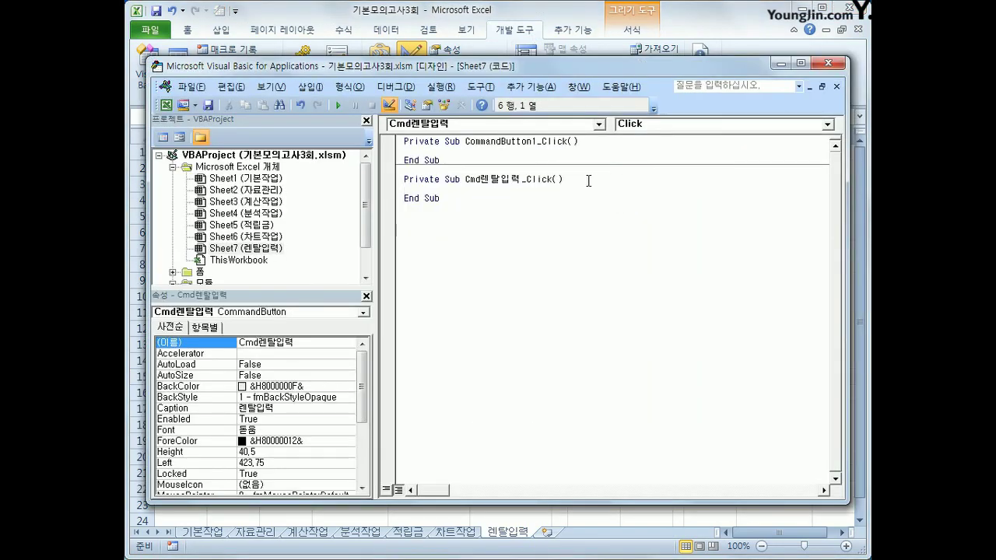
key("Tab")
type("렌탈입력호화면.")
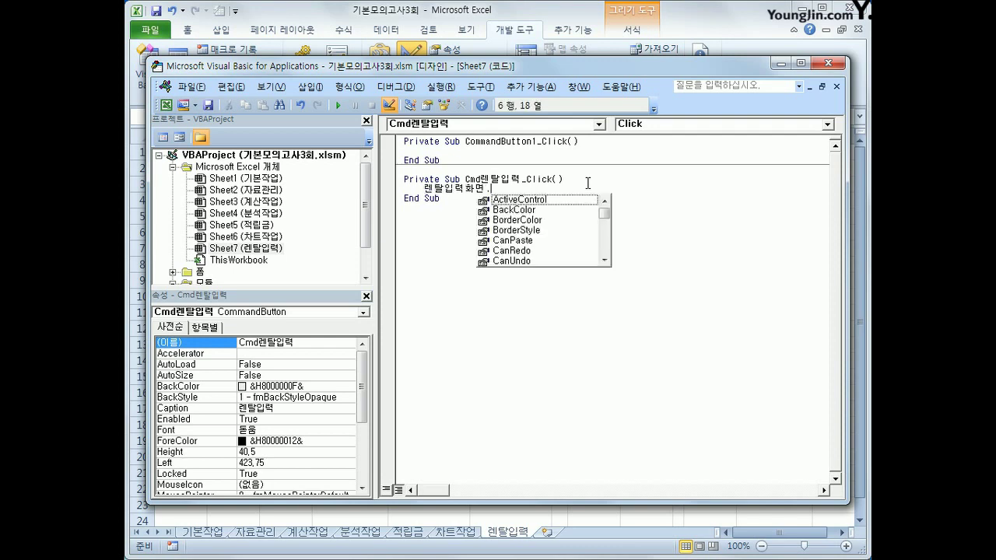
type("sh")
key("Tab")
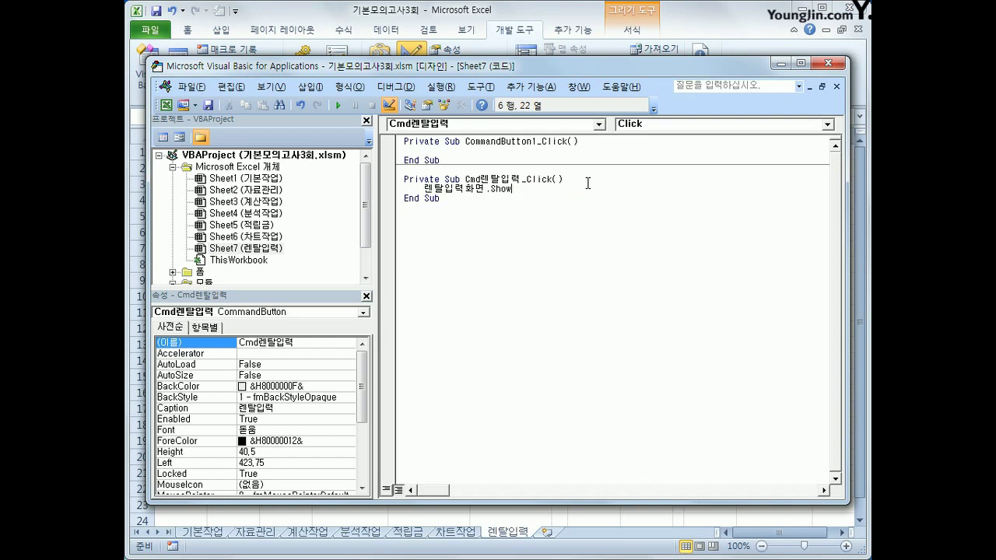
key("Down")
Step: Add a UserForm_Initialize procedure setting Cmb제품명.RowSource = "K4:K8", then return to Excel
double_click(200, 271)
left_click(221, 272)
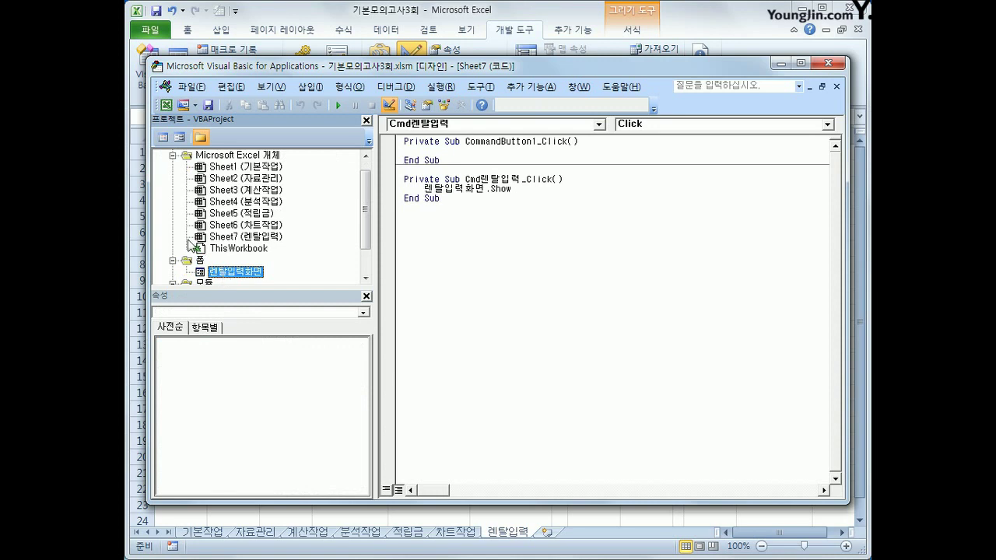
left_click(164, 137)
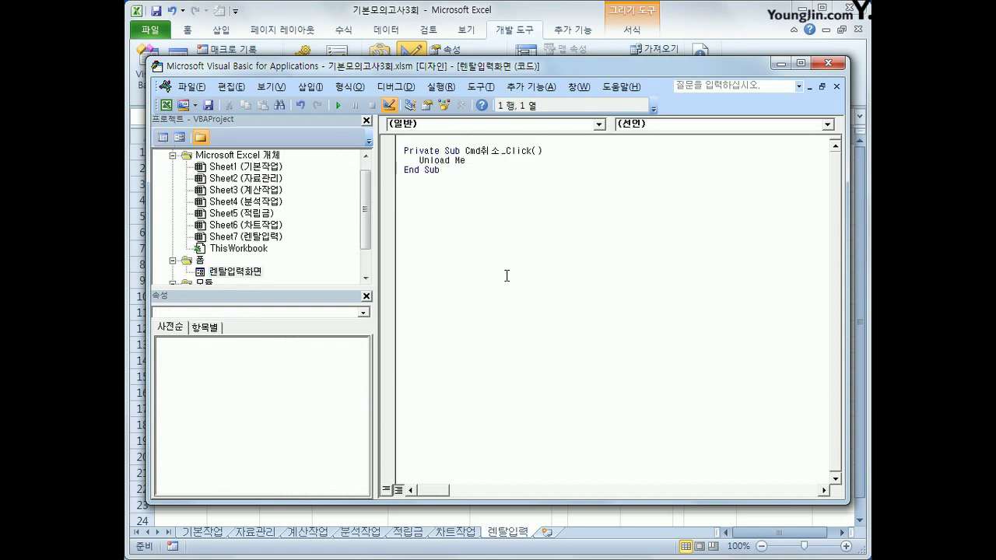
left_click(532, 124)
left_click(493, 215)
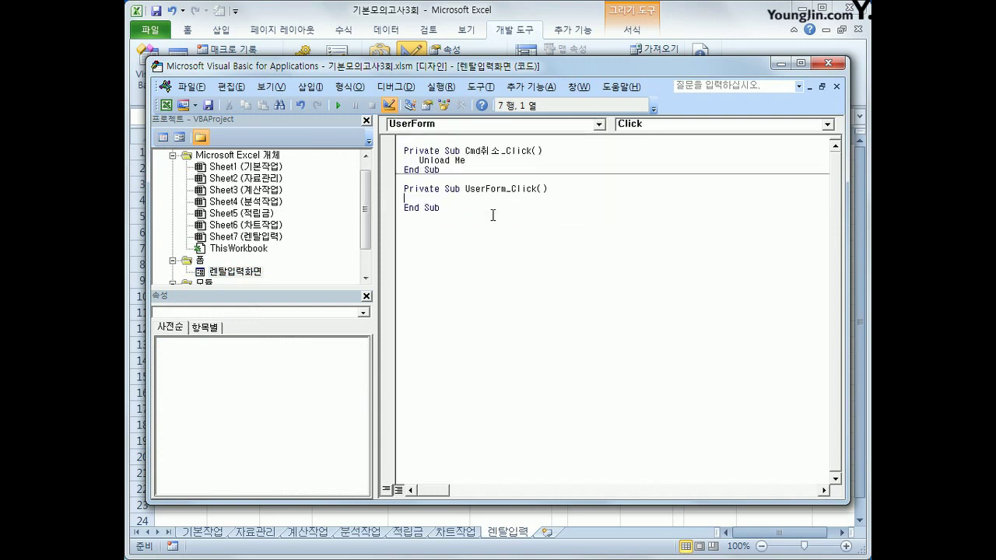
left_click(667, 124)
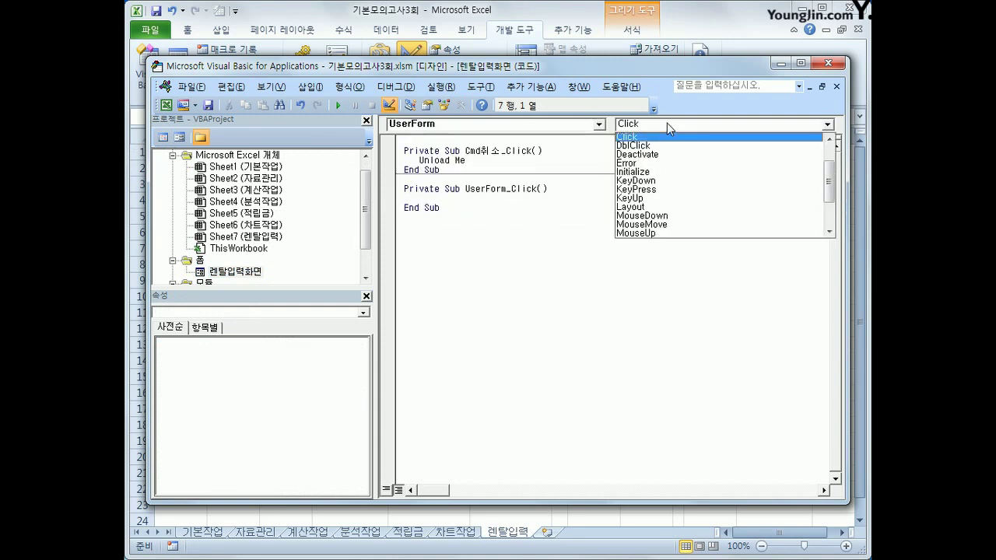
left_click(659, 172)
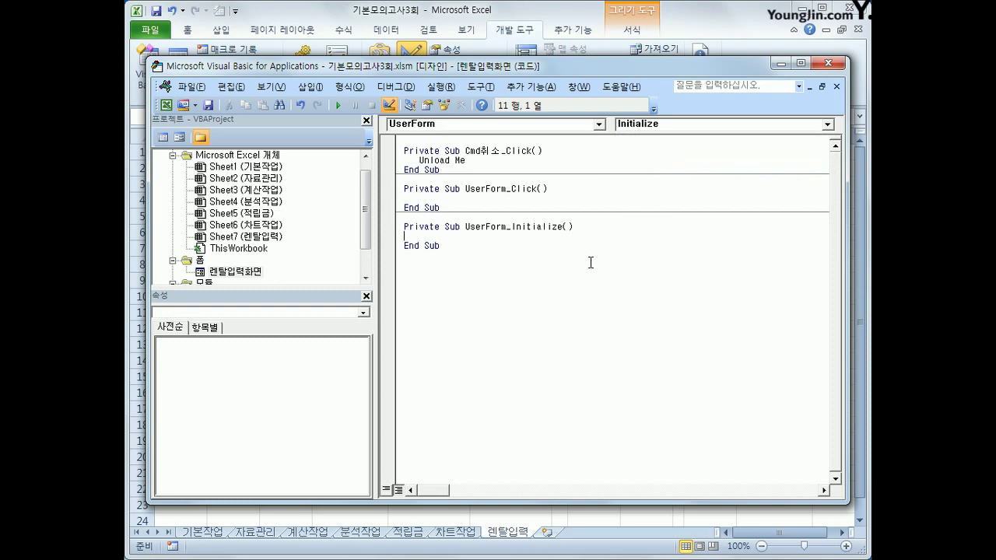
key("Tab")
type("cmb")
type("제품며")
type("ㅇ.RowSource ")
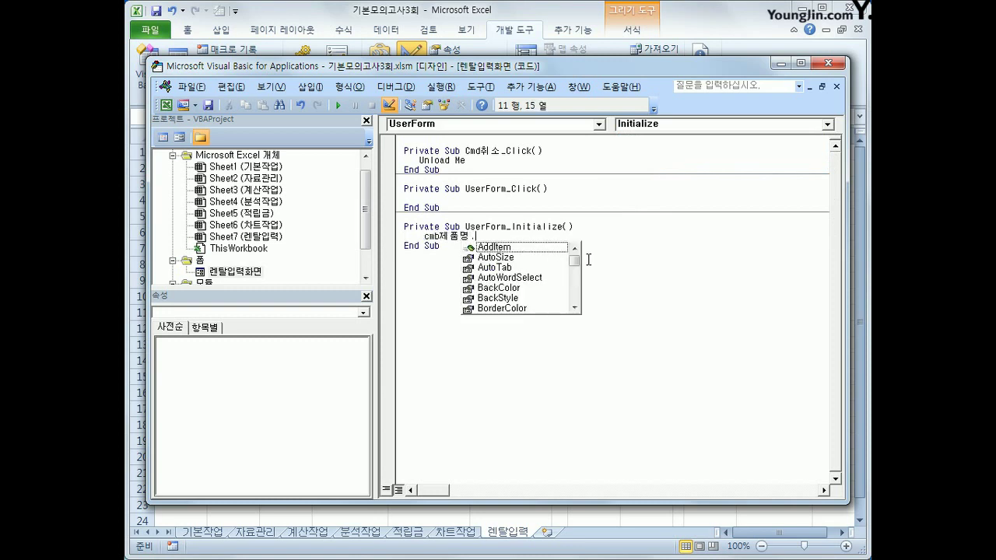
type("= ")
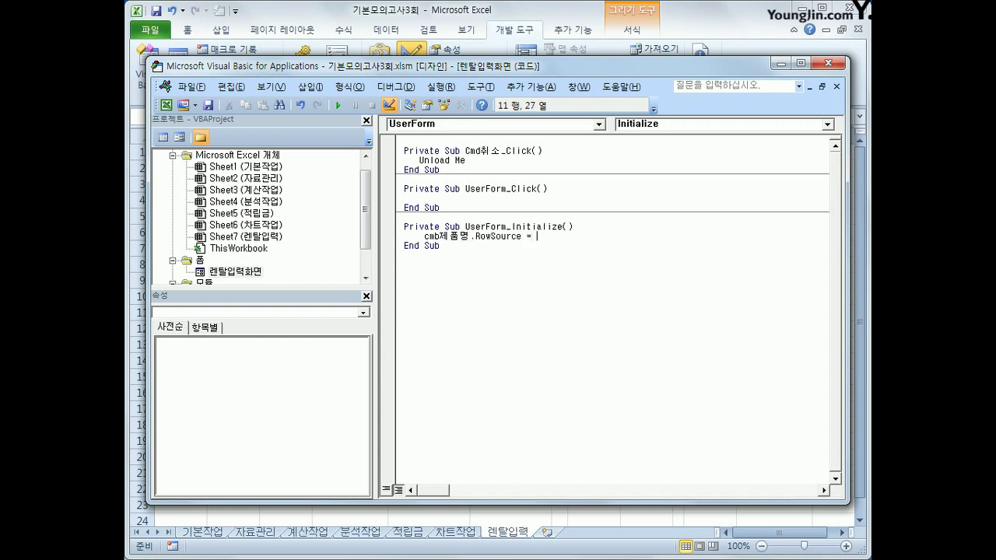
type("\"K4:K8\"")
key("Down")
key("Down")
left_click(822, 67)
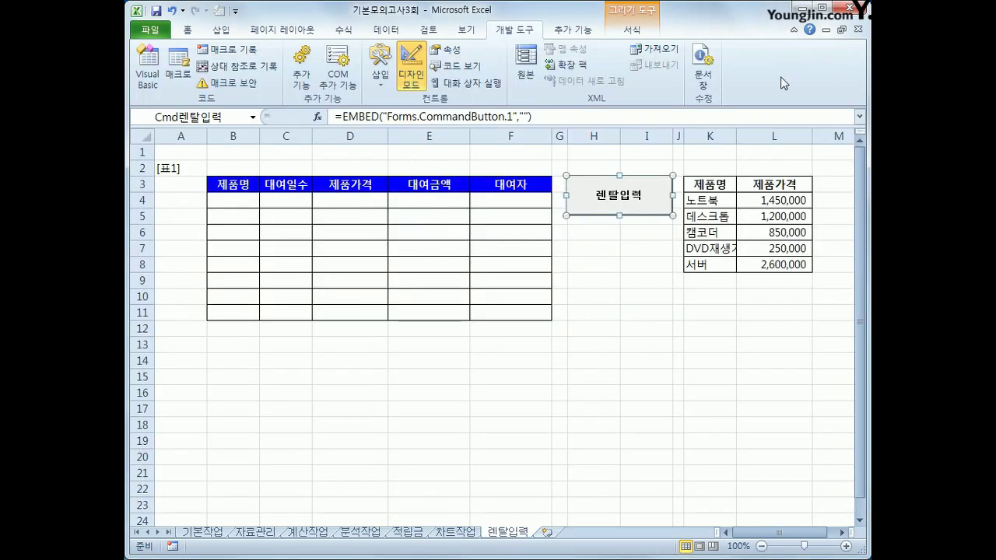
Step: Turn off Design Mode, open the rental form with 렌탈입력, and choose 데스크톱 as the product
left_click(411, 70)
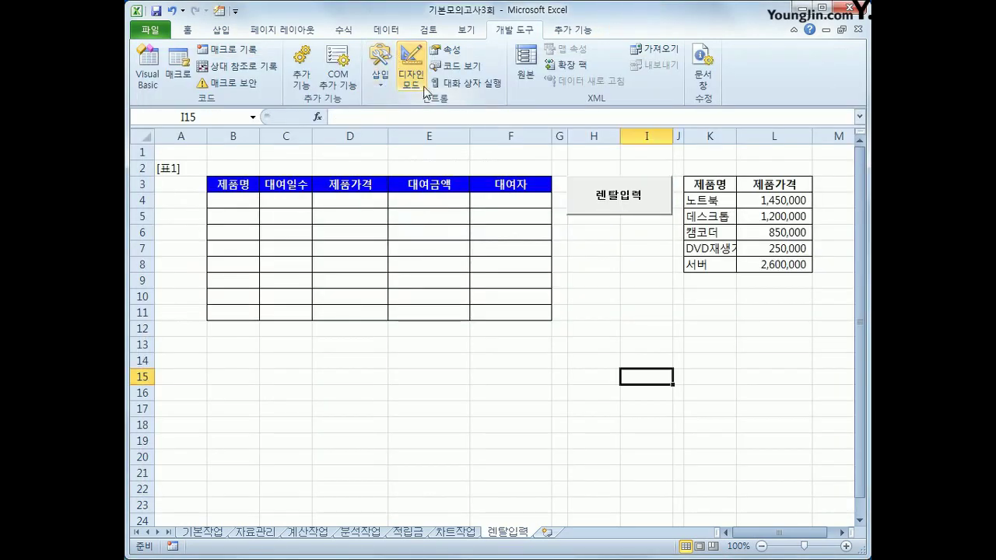
left_click(636, 206)
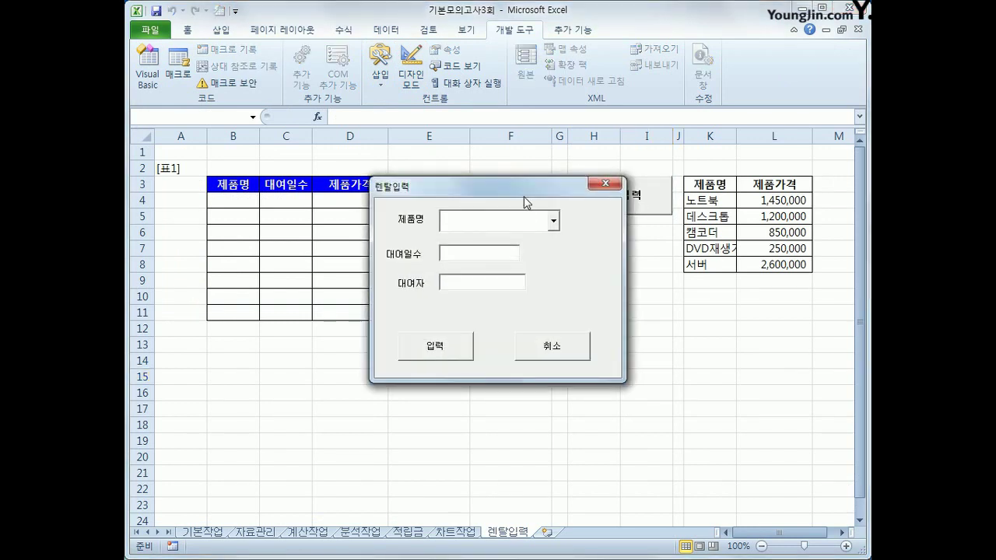
left_click_drag(525, 193, 627, 250)
left_click(654, 279)
left_click(645, 305)
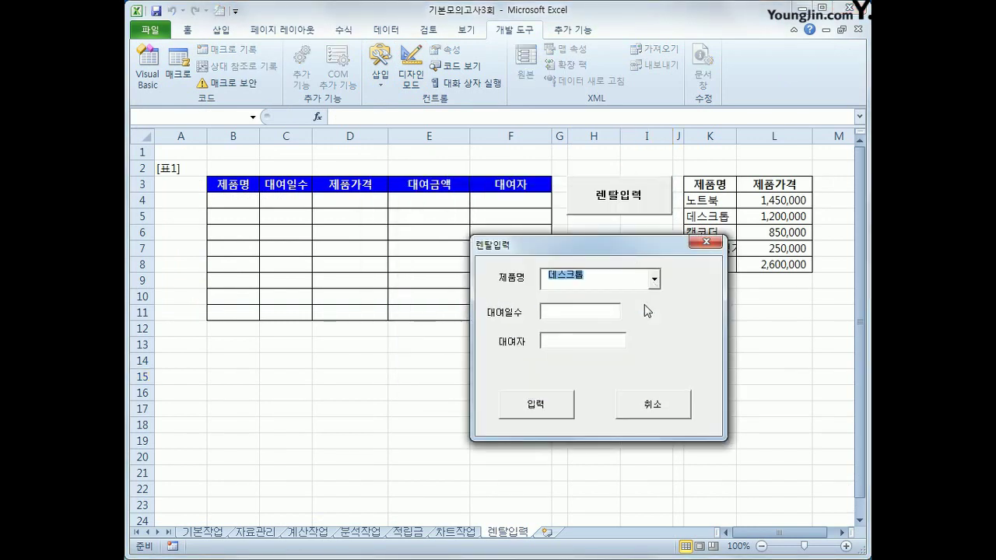
left_click(577, 313)
key("Tab")
Step: Close the rental form with 취소 and reopen the Visual Basic editor
left_click(245, 551)
mouse_move(238, 195)
left_mouse_down()
mouse_move(226, 159)
mouse_move(237, 196)
left_mouse_up()
mouse_move(158, 170)
left_mouse_down()
mouse_move(184, 192)
mouse_move(168, 157)
mouse_move(154, 176)
mouse_move(172, 170)
mouse_move(137, 182)
mouse_move(173, 187)
mouse_move(134, 181)
mouse_move(204, 173)
mouse_move(168, 199)
left_mouse_up()
mouse_move(181, 153)
left_mouse_down()
mouse_move(194, 134)
mouse_move(204, 160)
mouse_move(173, 138)
left_mouse_up()
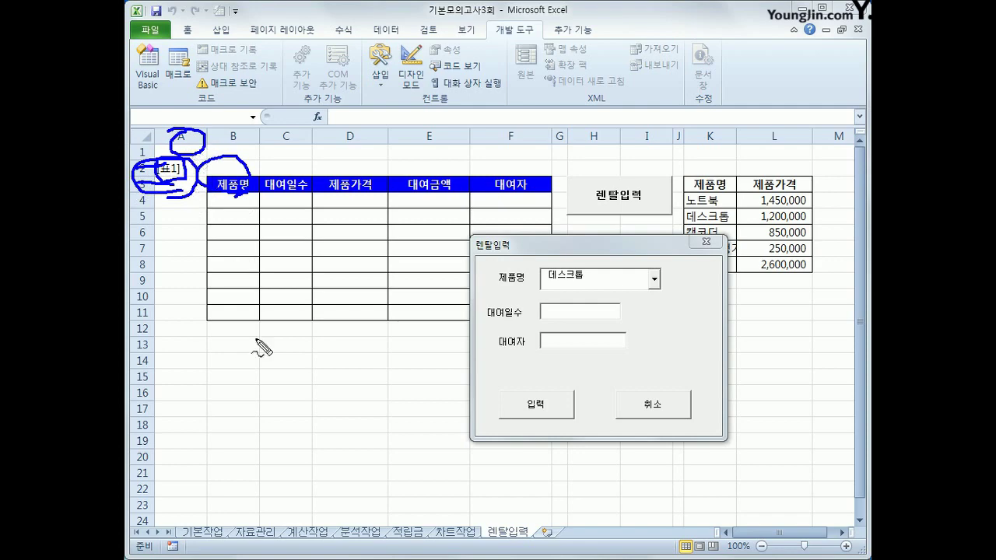
key("Escape")
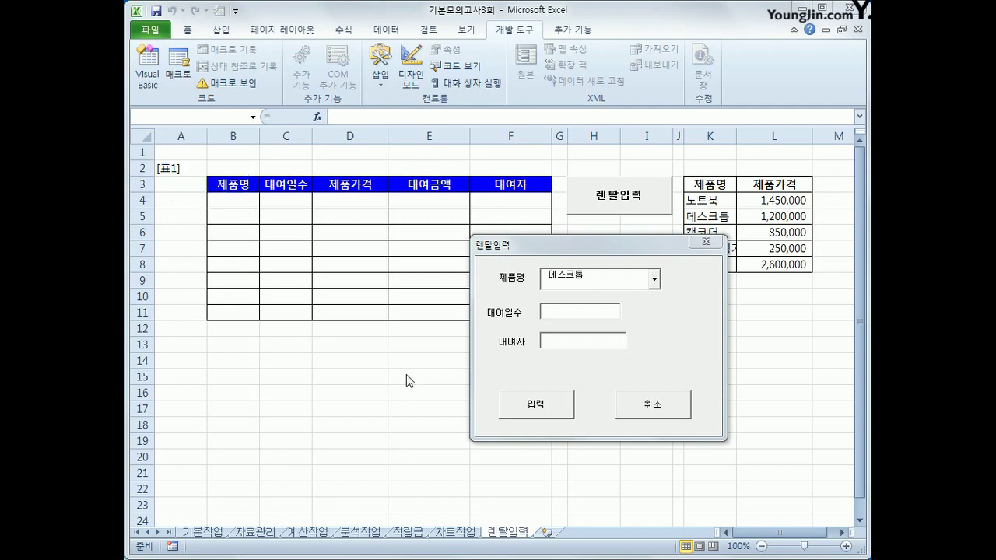
left_click(624, 404)
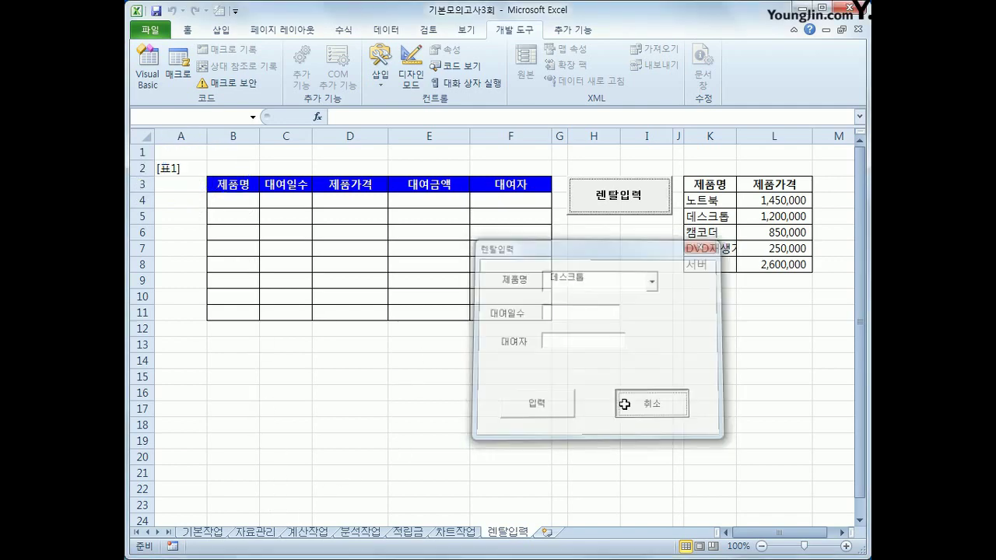
left_click(326, 375)
left_click(147, 71)
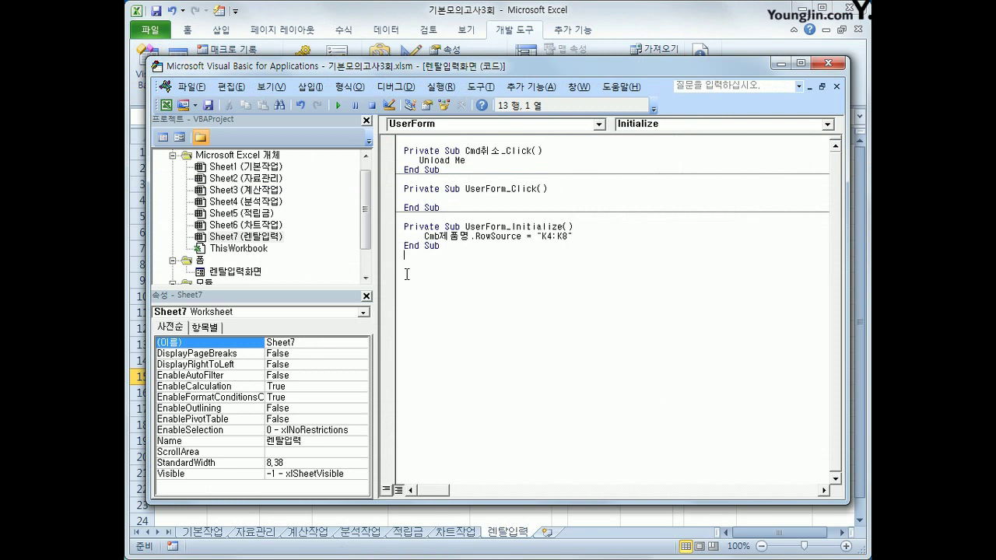
Step: Create the Cmd입력_Click procedure and set i = Range("B3").CurrentRegion.Rows.Count + 2
left_click(473, 125)
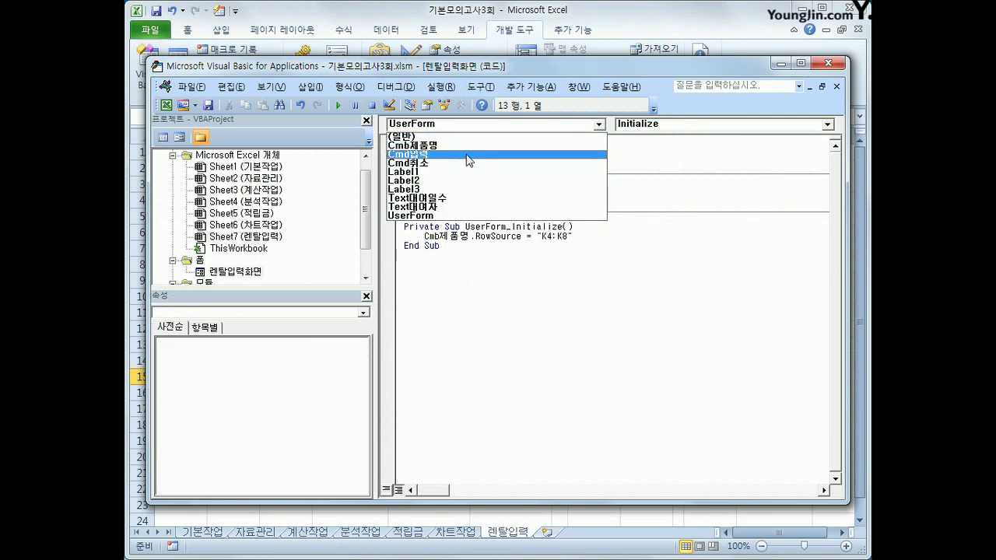
left_click(469, 155)
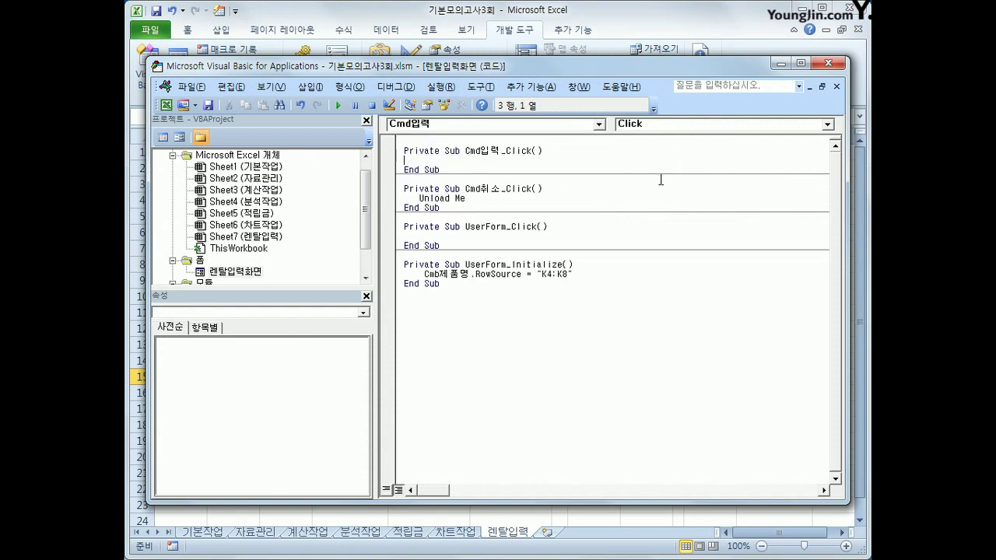
key("Return")
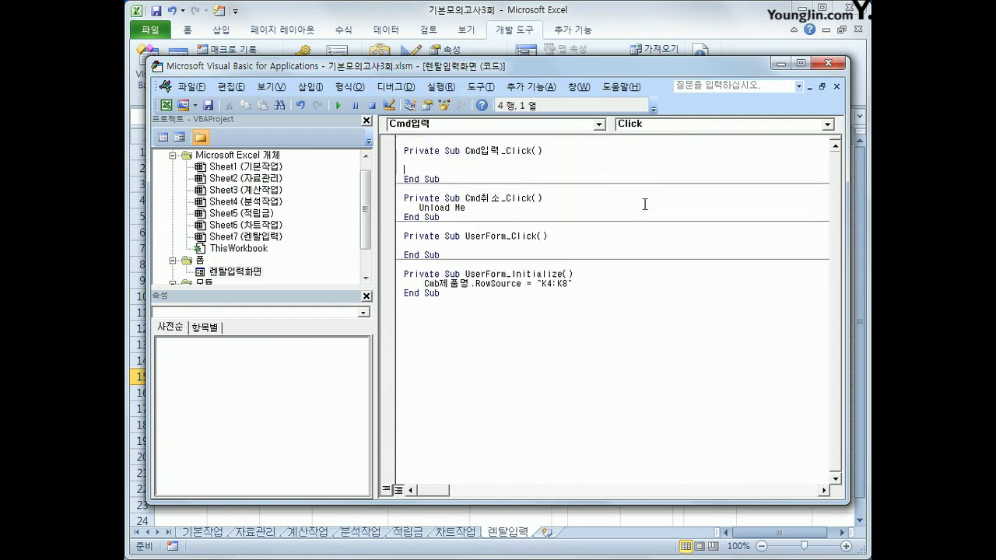
type("i =range(\"B")
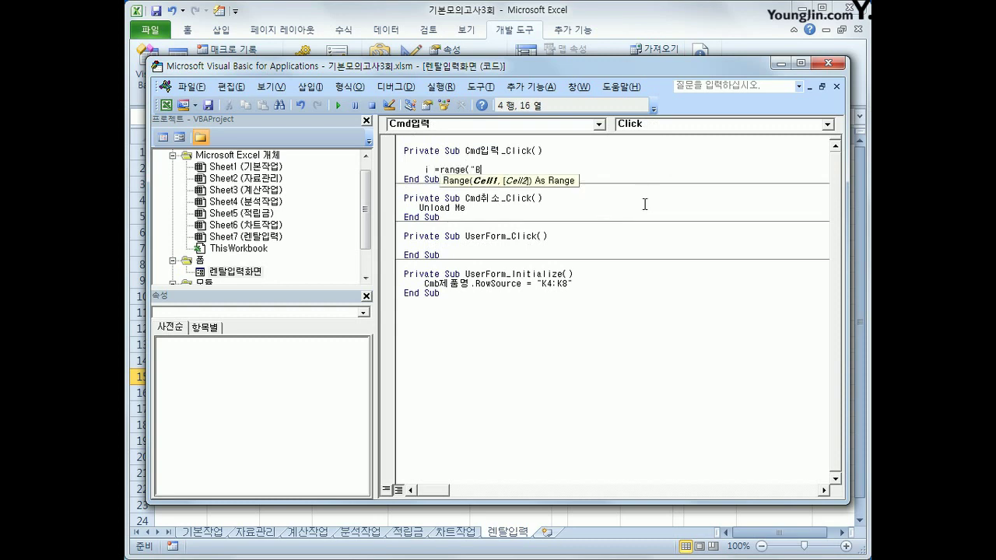
type("3\").cun")
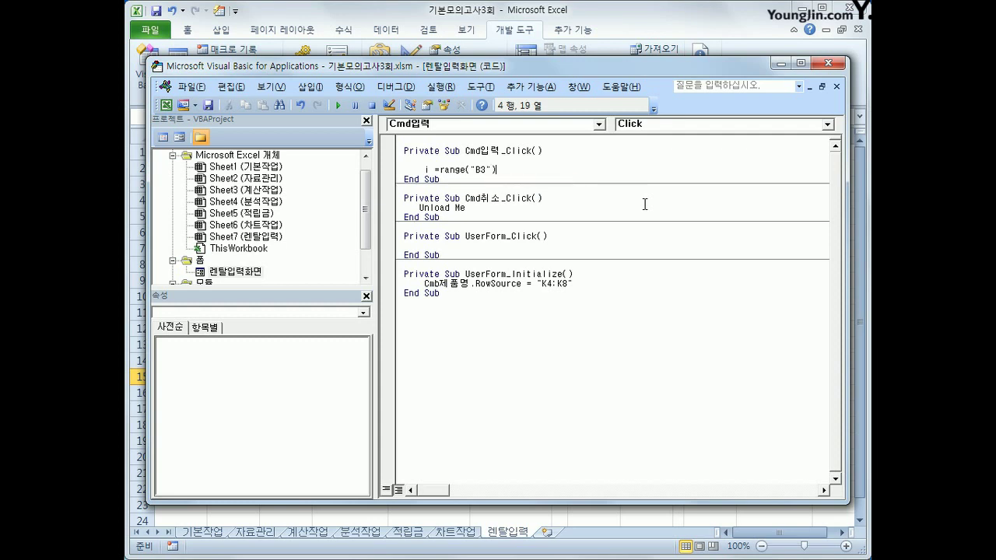
key("Tab")
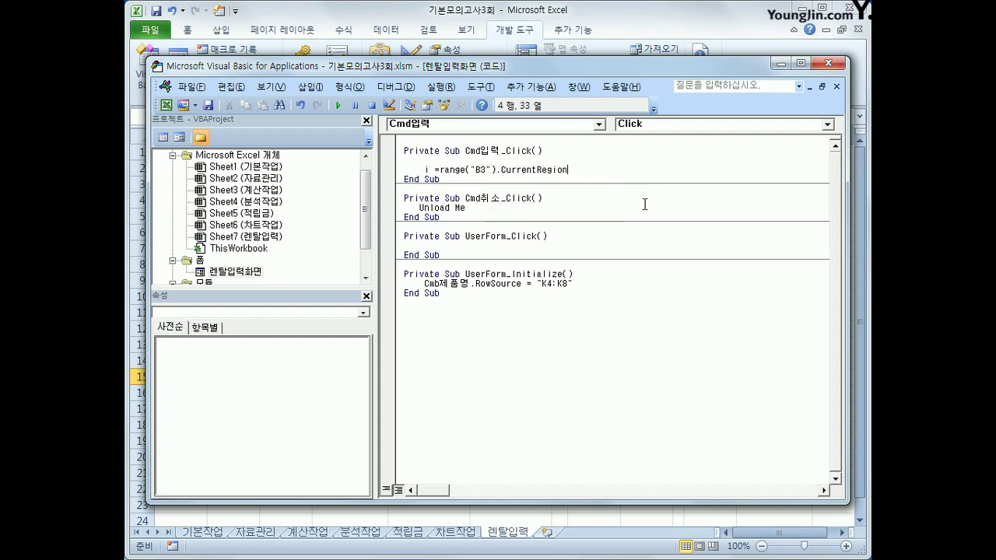
type(".Rows.Count + 2")
key("Return")
key("Return")
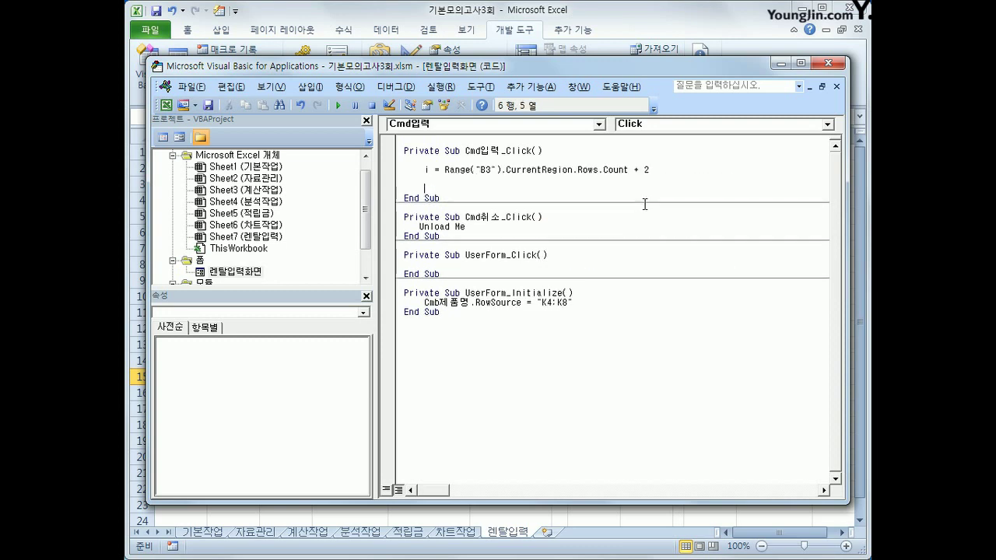
Step: Add the line Cells(i, 2) = Cmb제품명 and duplicate it below
type("cells(i,2) =cmb제품명")
key("Return")
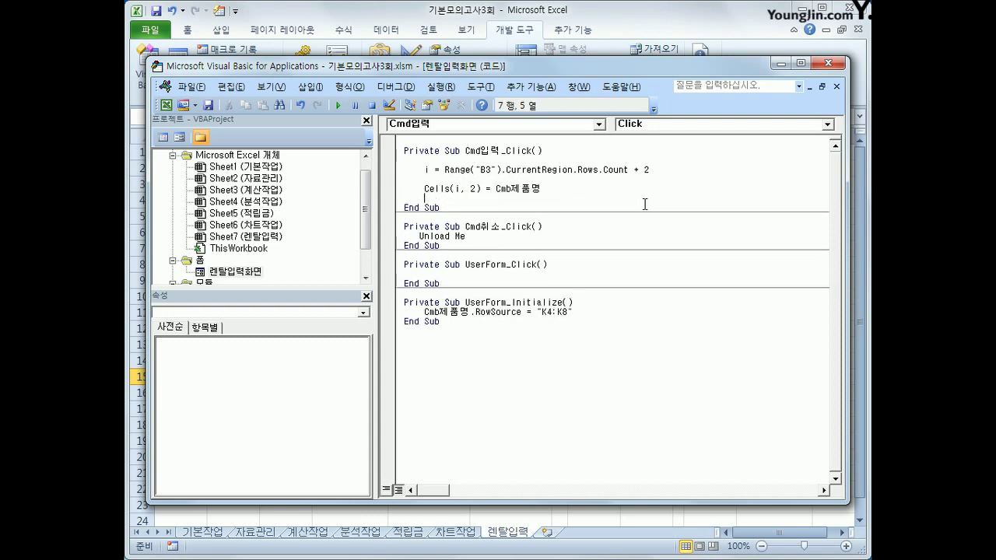
key("Up")
key("shift+End")
key("ctrl+c")
key("Down")
key("ctrl+v")
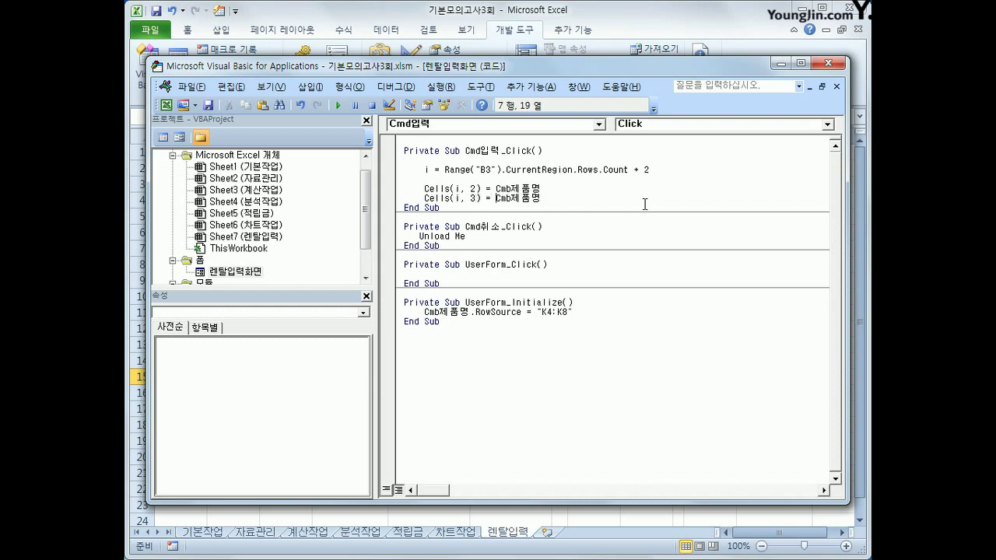
Step: Turn the copy into Cells(i, 3) = Text대여일수.Value and begin a Cells(i, 4) line
type("txt")
key("BackSpace")
key("BackSpace")
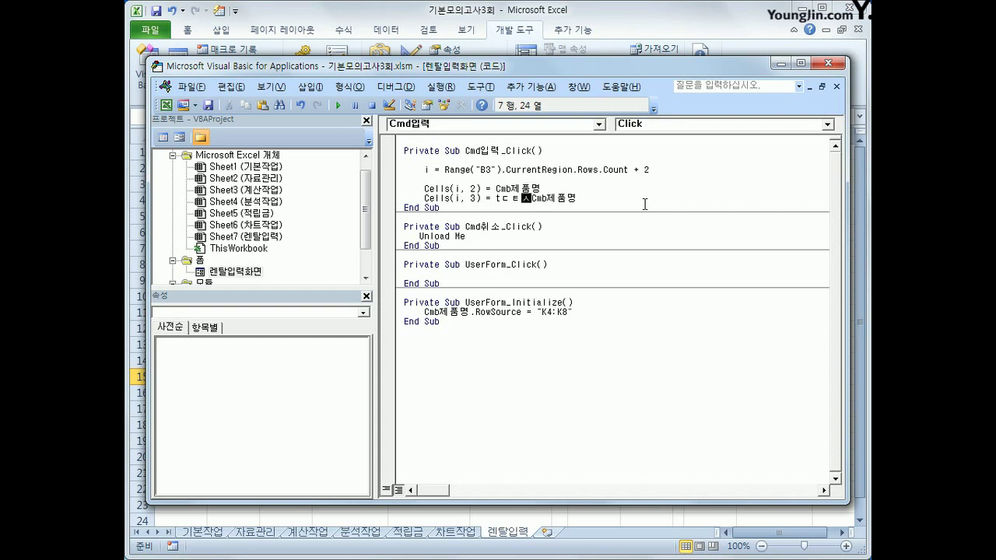
type("ext")
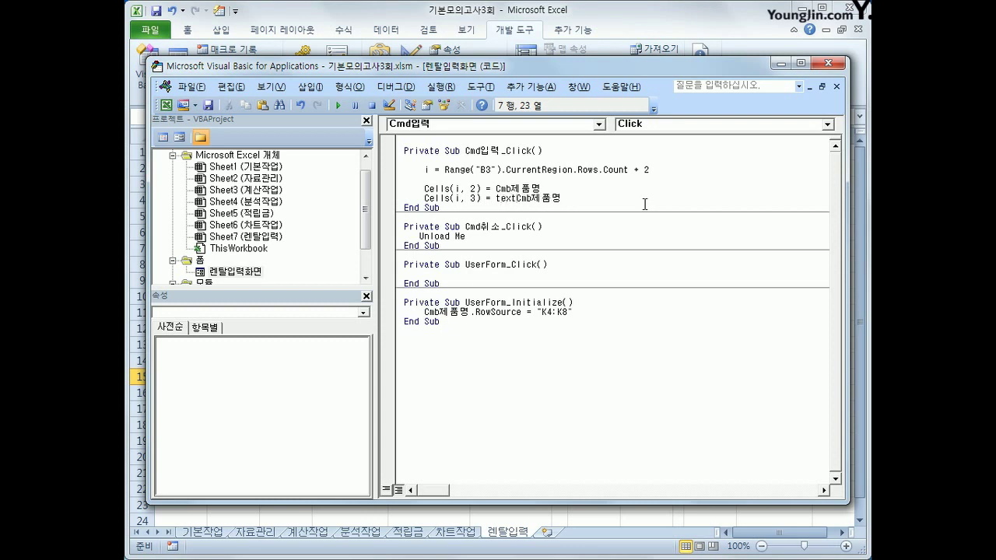
type("대여일수.")
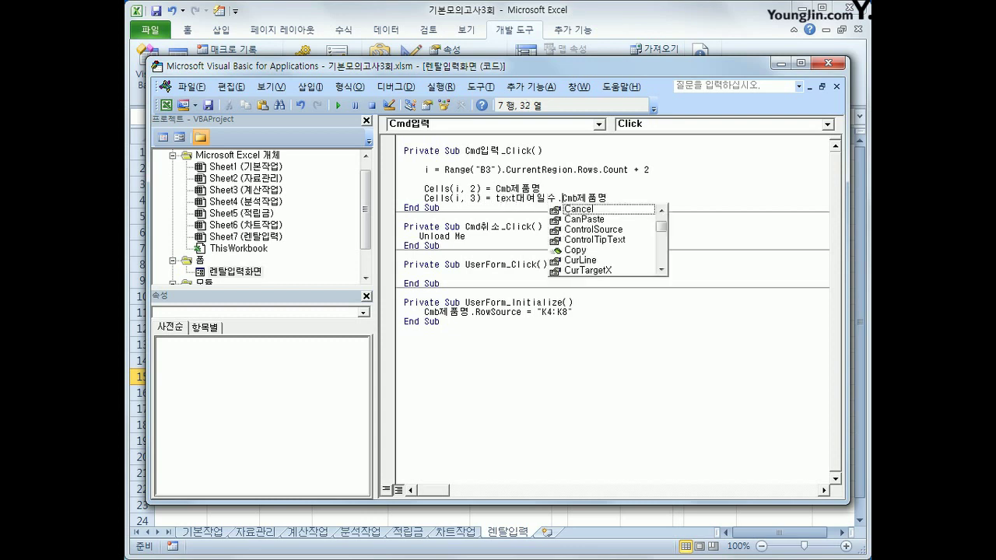
type("value")
key("shift+End")
key("Delete")
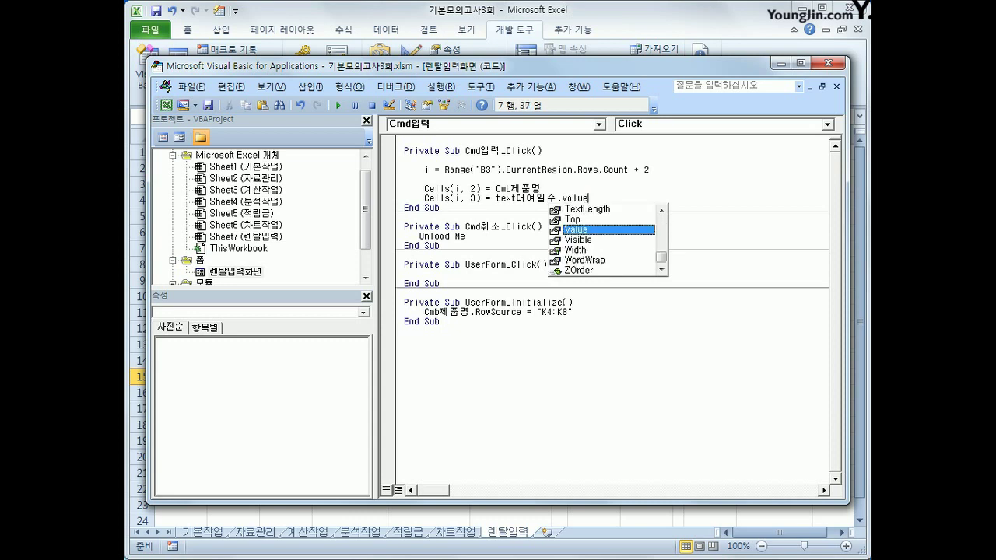
key("Return")
key("Return")
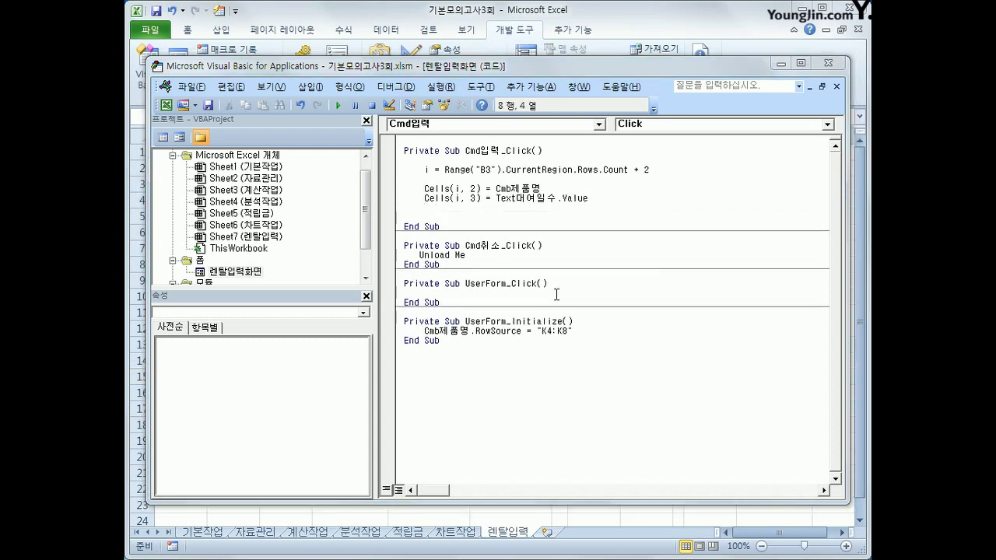
left_click(493, 206)
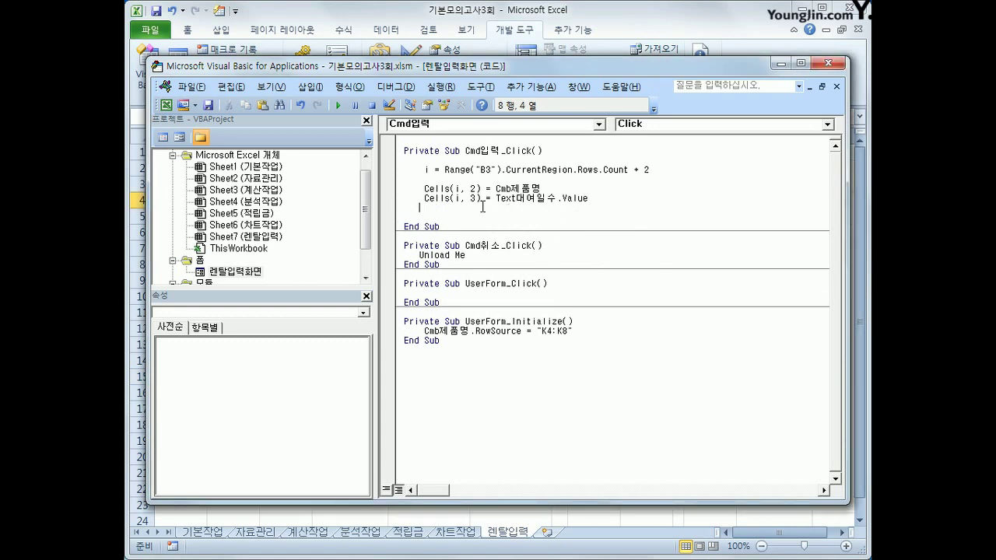
type("cells(i,")
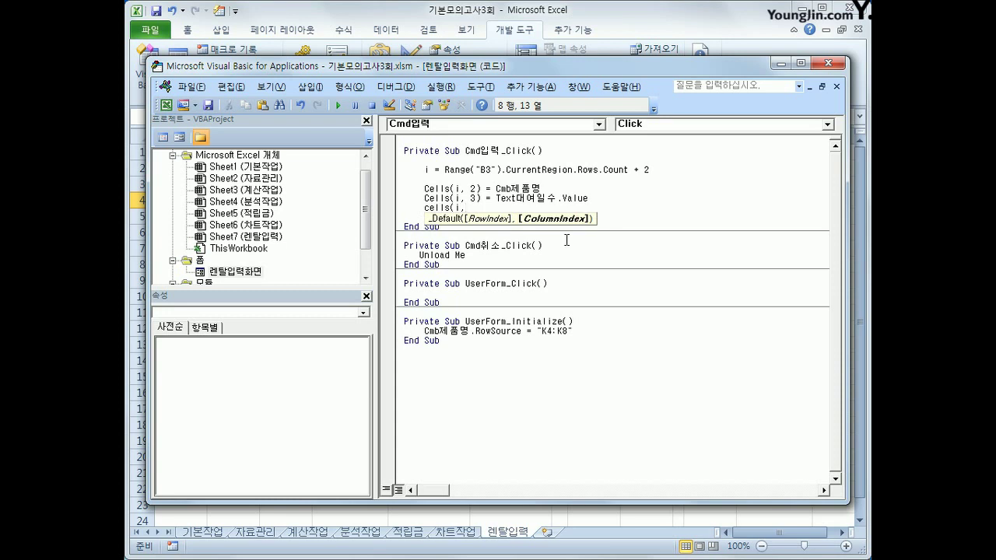
type("4)")
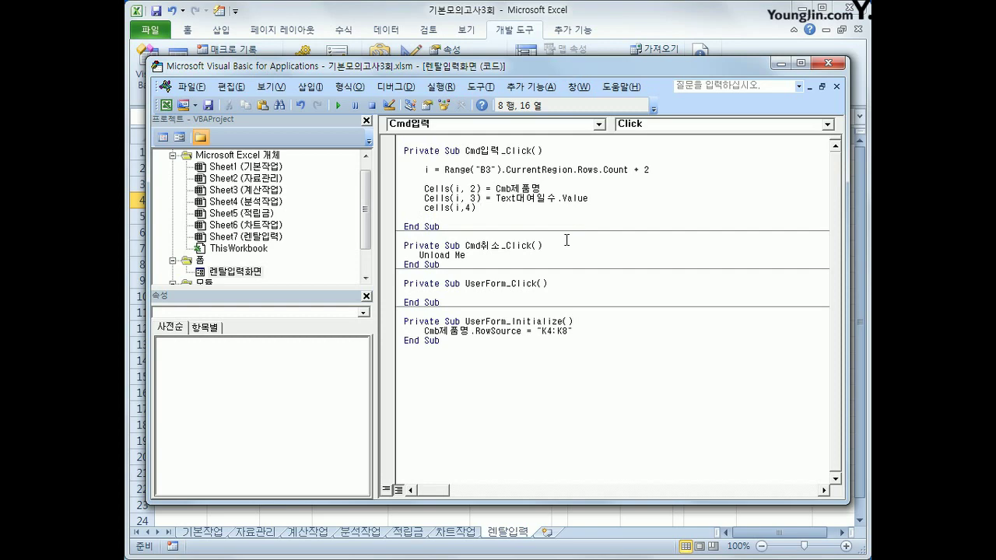
Step: Back on the sheet, test the 렌탈입력 form's 제품명 list of five products, then close it
left_click(781, 62)
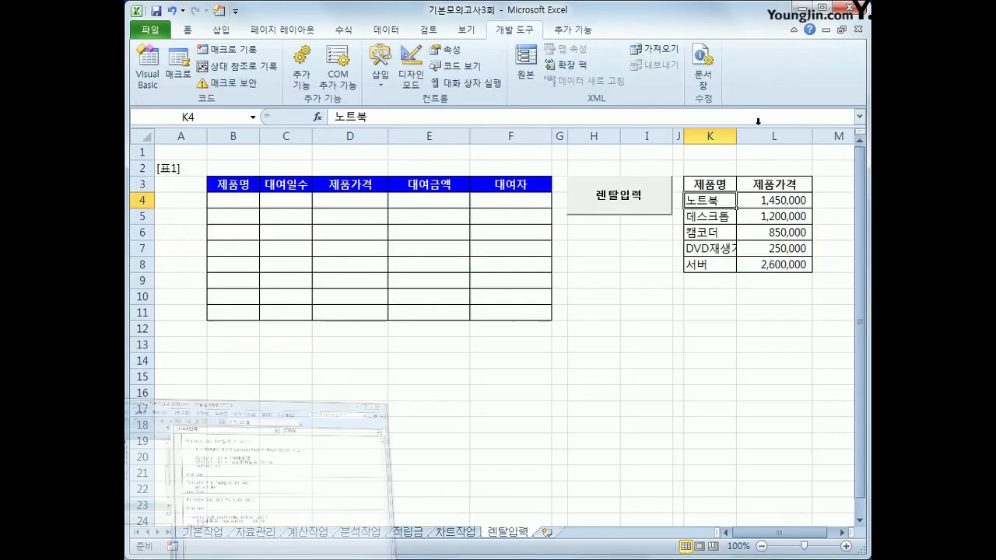
left_click_drag(710, 186, 760, 266)
left_click(728, 200)
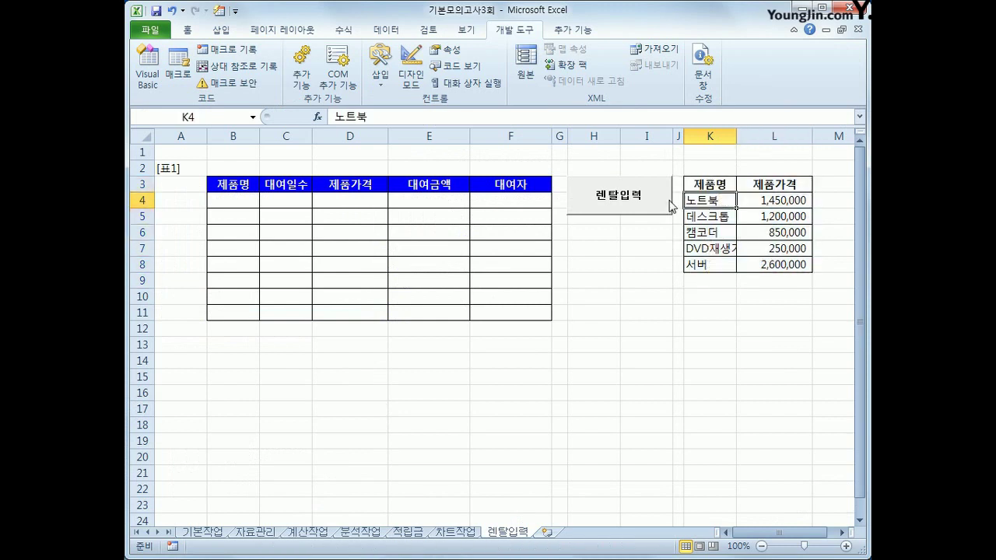
left_click(668, 205)
left_click(557, 221)
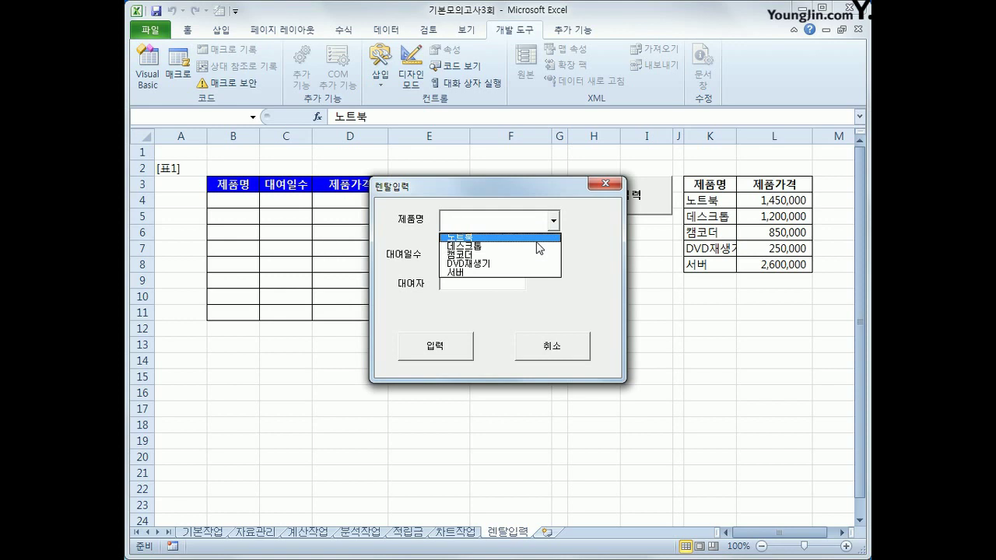
left_click(603, 184)
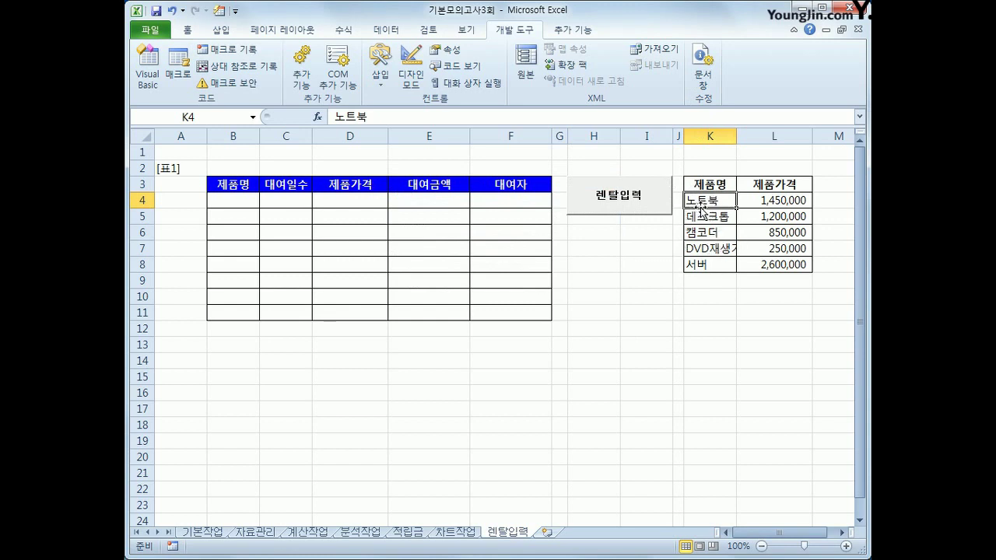
Step: Count column positions A through L (prices in column 12), then return to the Visual Basic editor
left_click(758, 186)
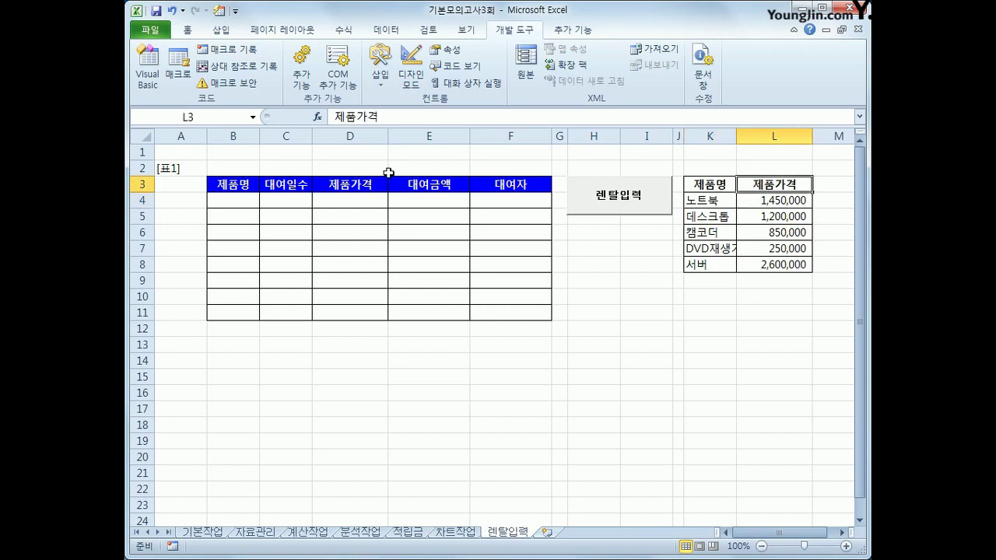
left_click(195, 134)
left_click(233, 136)
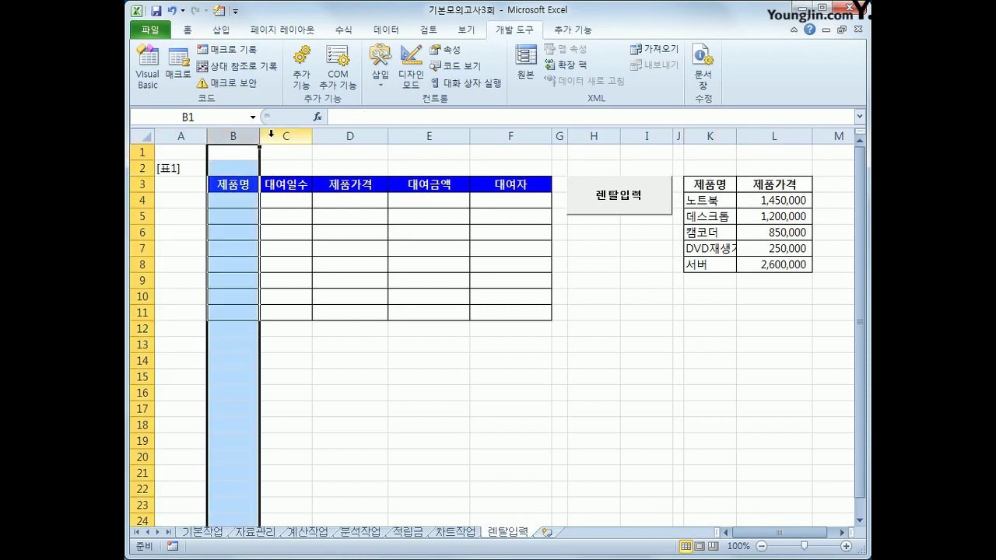
left_click(285, 136)
left_click(349, 136)
left_click(424, 136)
left_click(510, 136)
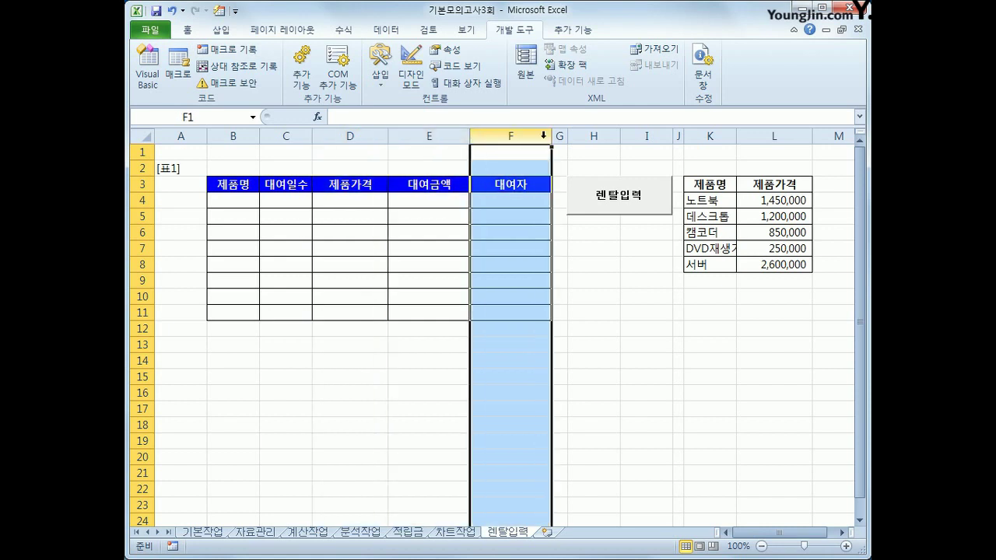
left_click(558, 136)
left_click(593, 136)
left_click(646, 136)
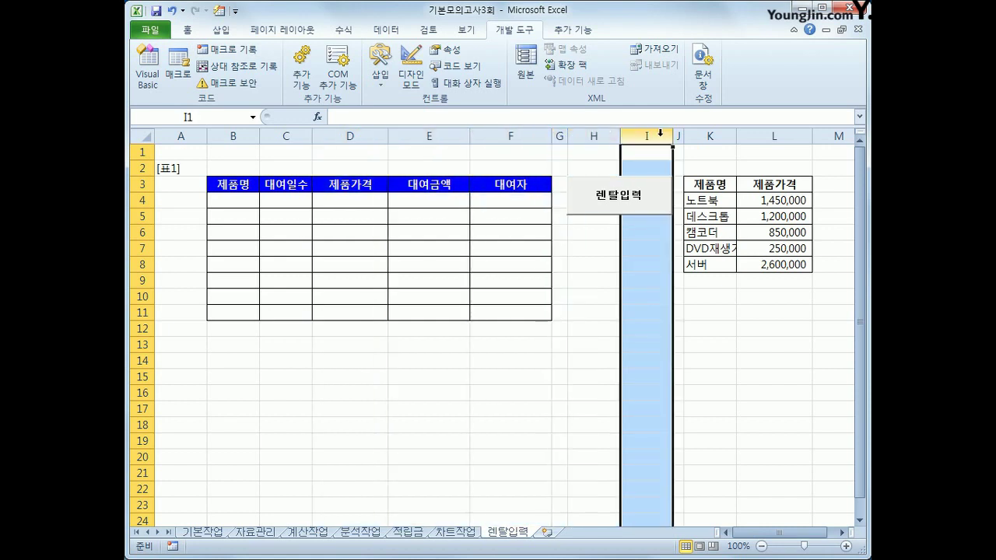
left_click(677, 136)
left_click(708, 136)
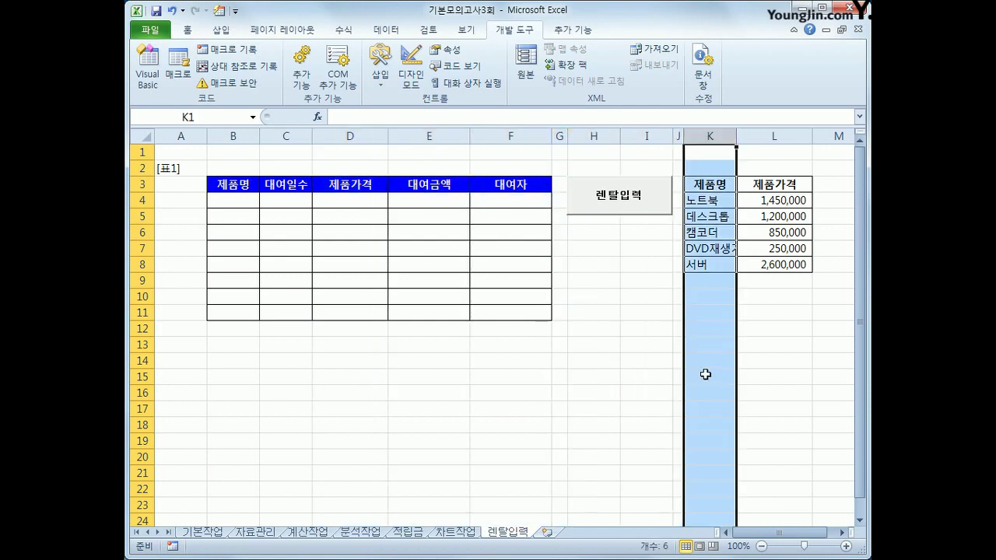
left_click(777, 136)
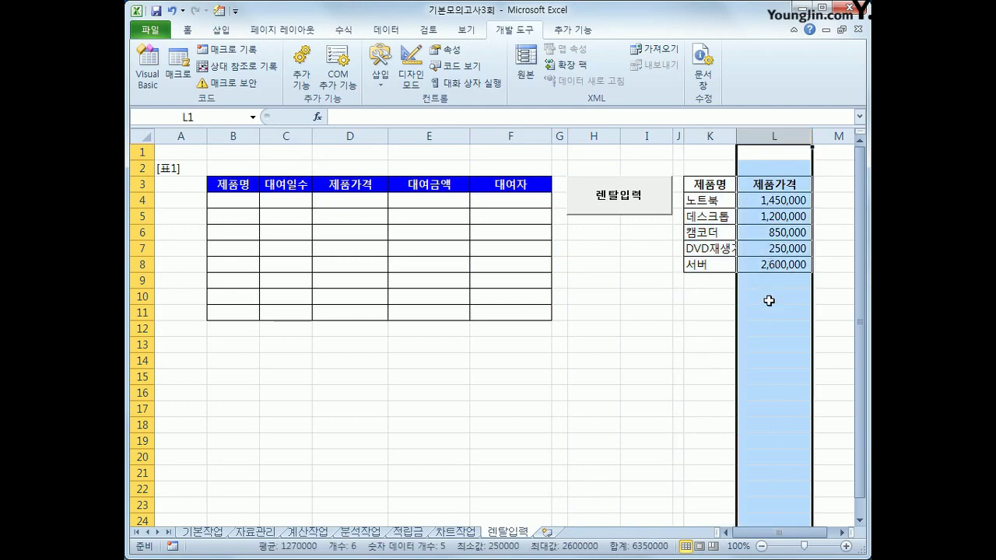
left_click(147, 69)
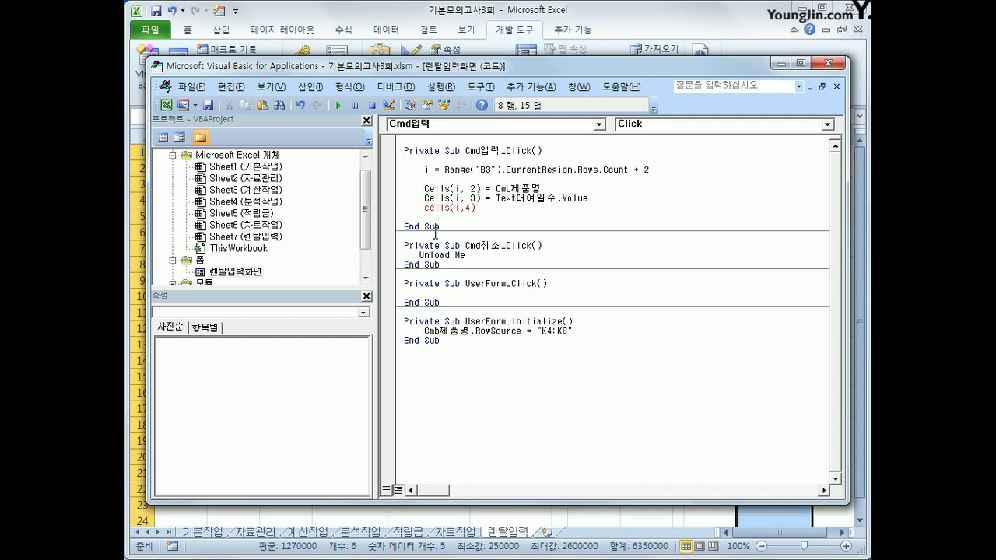
Step: Write the price line Cells(i, 4) = Cells(Cmb제품명.ListIndex + 4, 12)
type("= ")
type("cells")
type("(i")
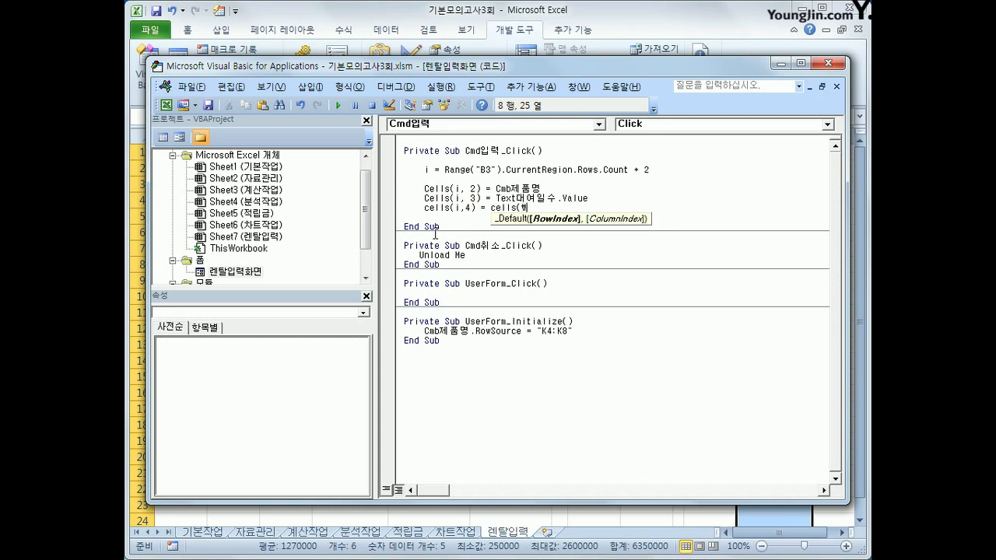
key("BackSpace")
type("cmb제품명.")
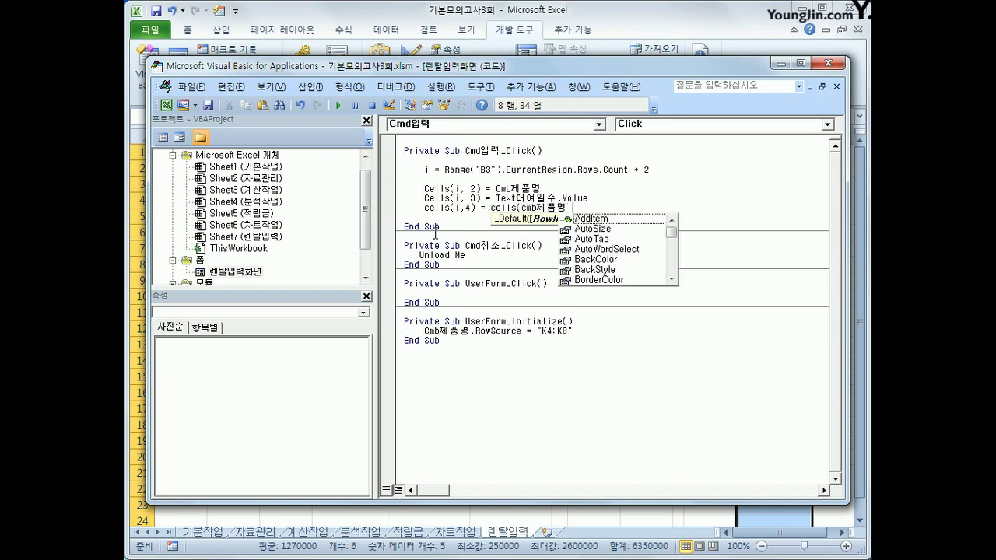
type("lis")
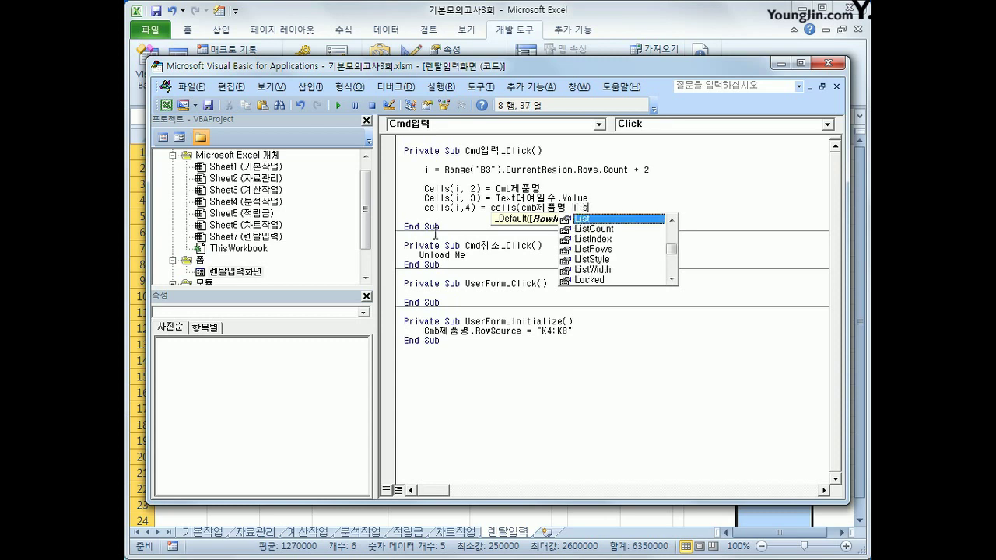
type("tin")
key("Tab")
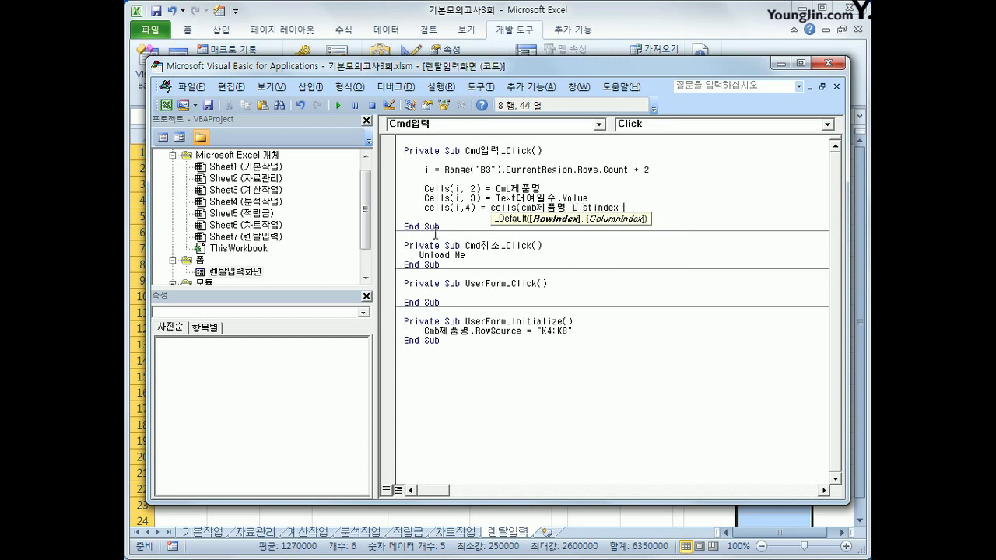
type("+ 4, 12)")
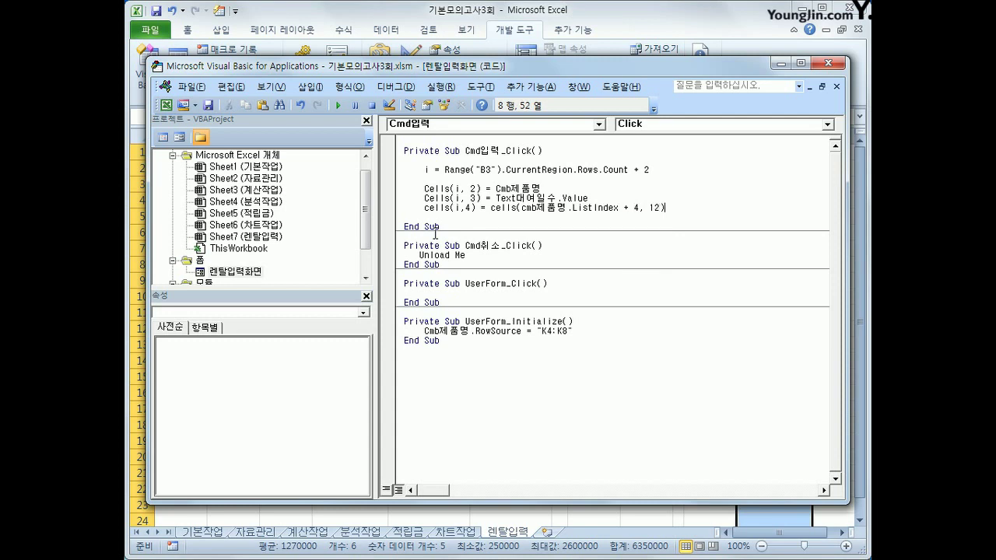
key("Return")
key("Return")
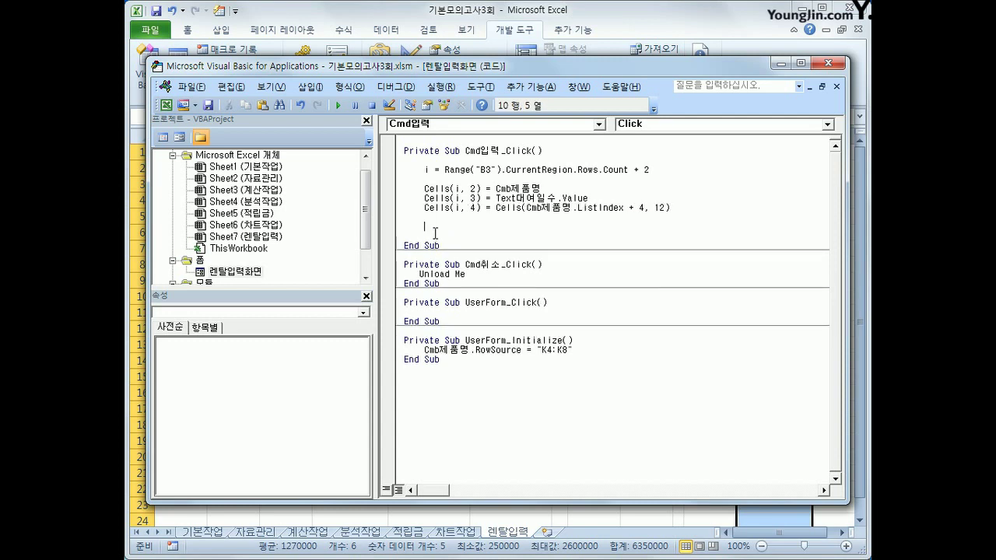
Step: Add the rental amount line Cells(i, 5) = Cells(i, 4) * 0.05 * Cells(i, 3)
type("cells(i,")
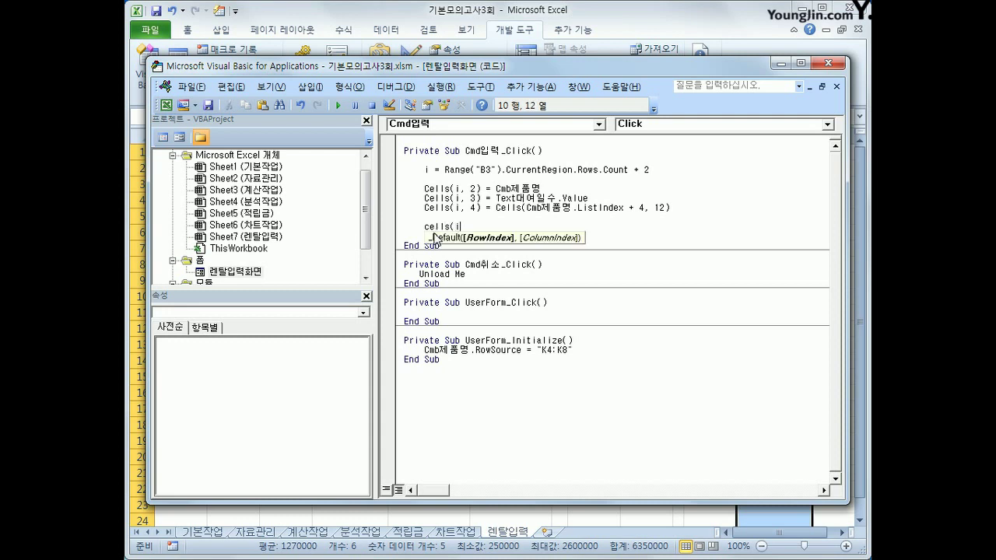
type(") ")
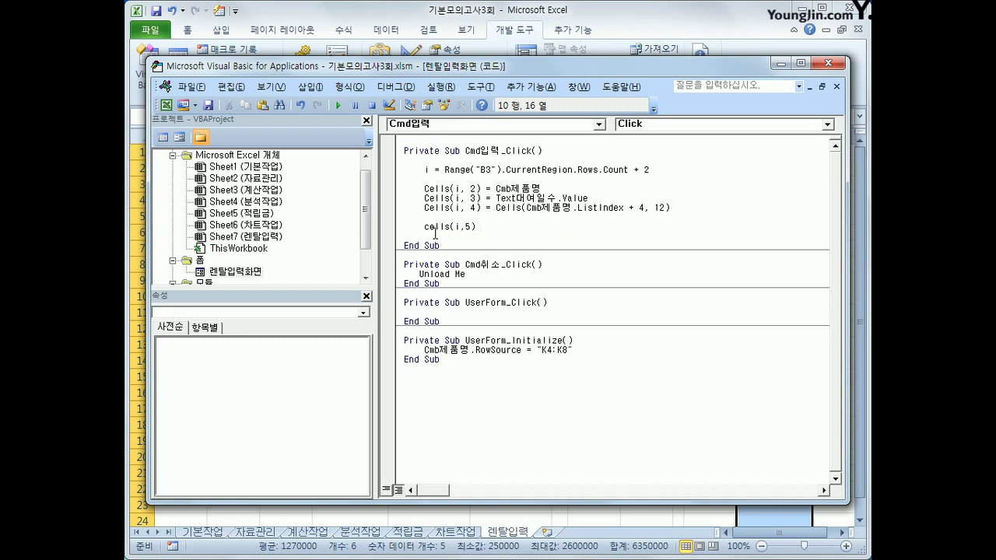
type("= cells(")
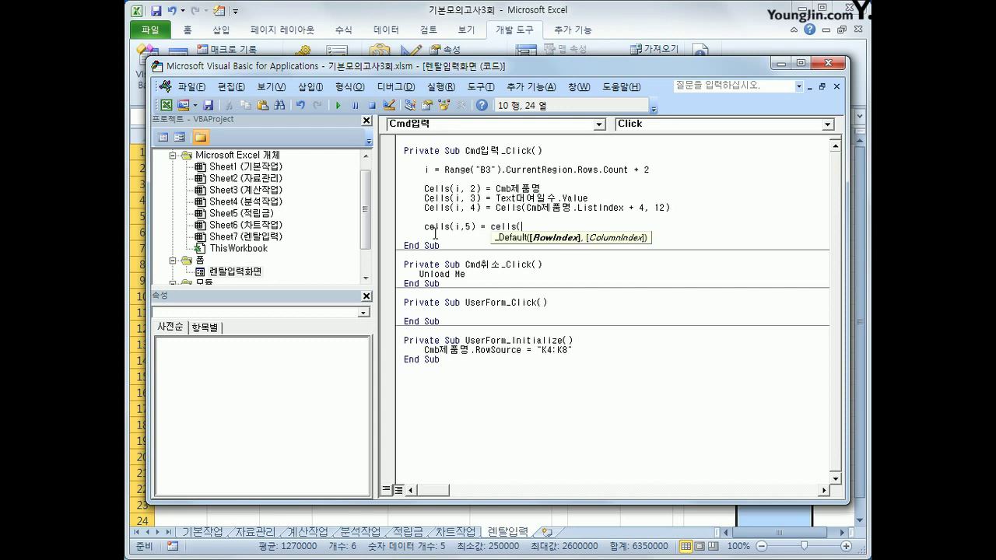
type("i,4)")
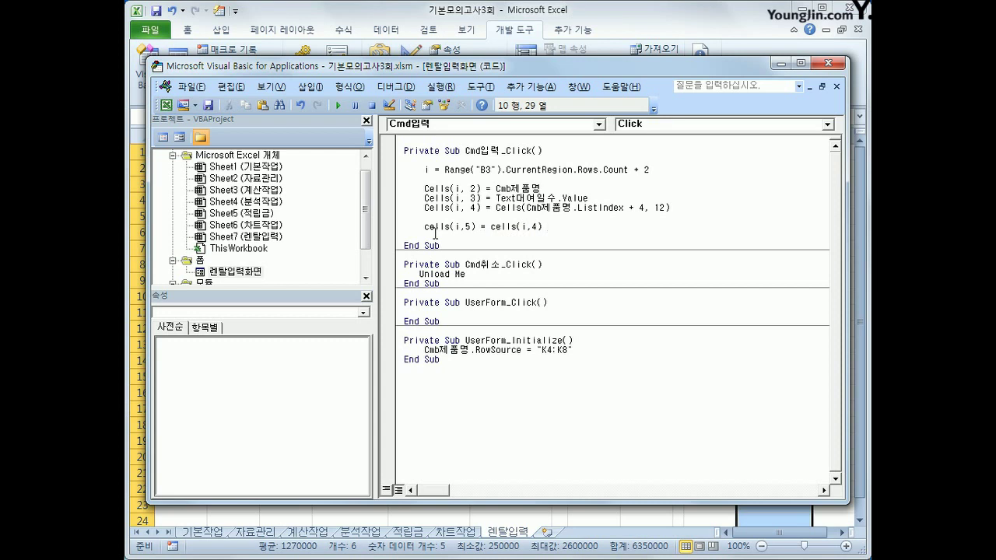
type("* 0.05 * cells(")
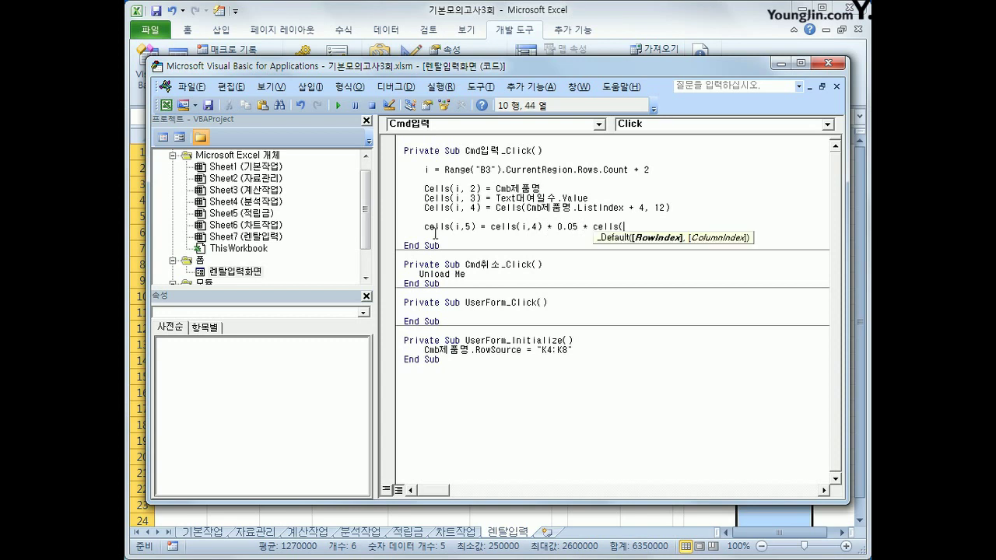
type("i,3)")
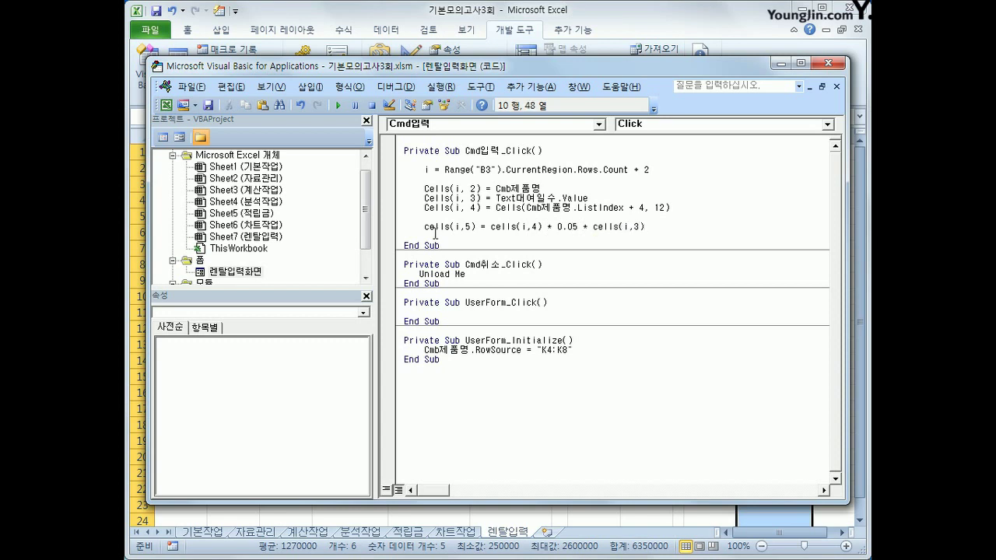
key("Up")
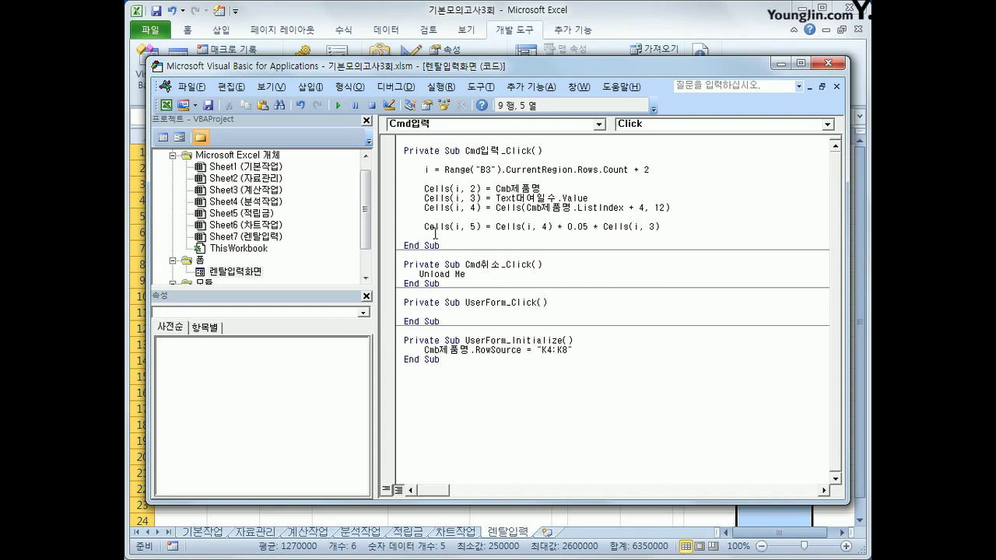
key("Up")
Step: Insert If Cells(i, 3) = "" Then Cells(i, 5) = "대여일수입력" above the amount formula
key("Down")
key("Return")
type("if ")
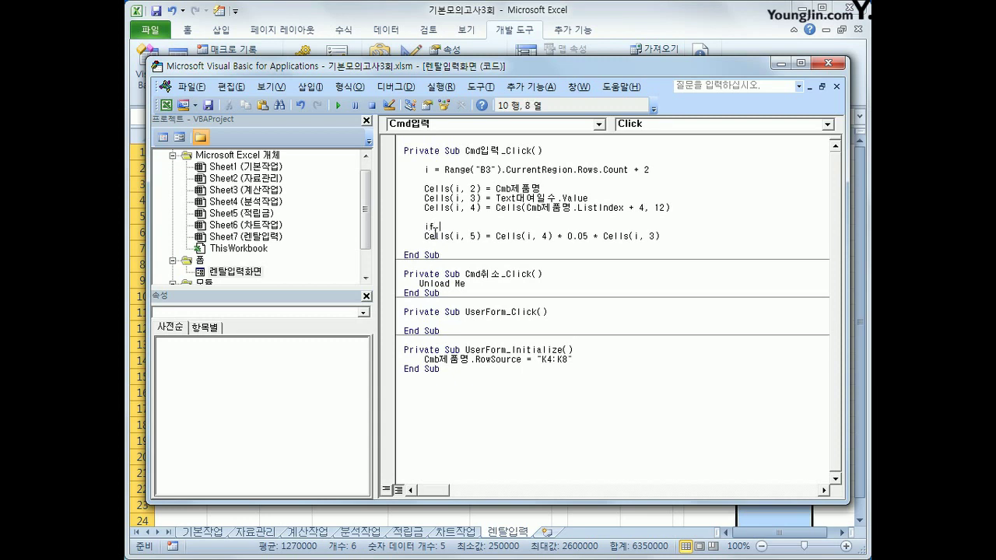
type("cells(i,3) = \"\" then")
key("Return")
key("Tab")
type("cells")
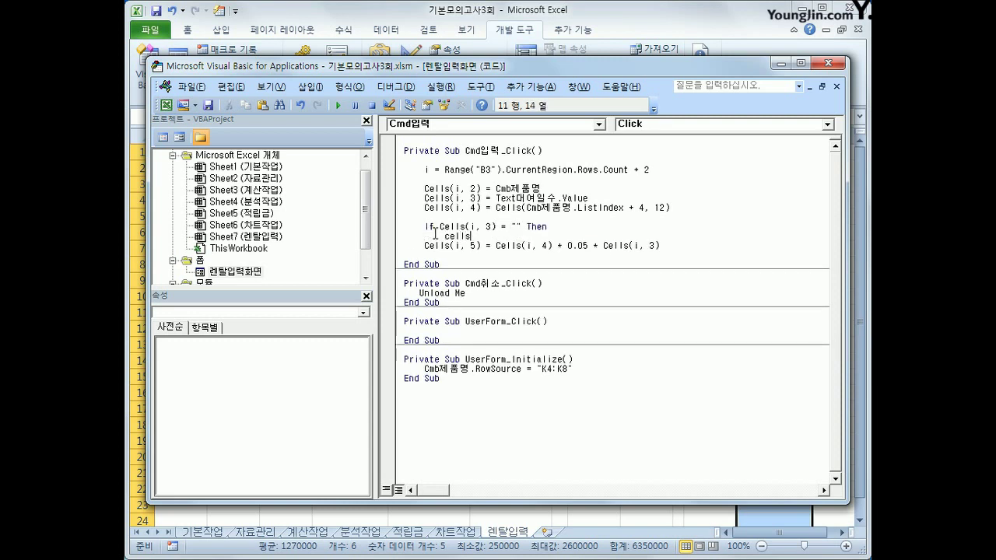
type("(i,5)  =\"대여일수입")
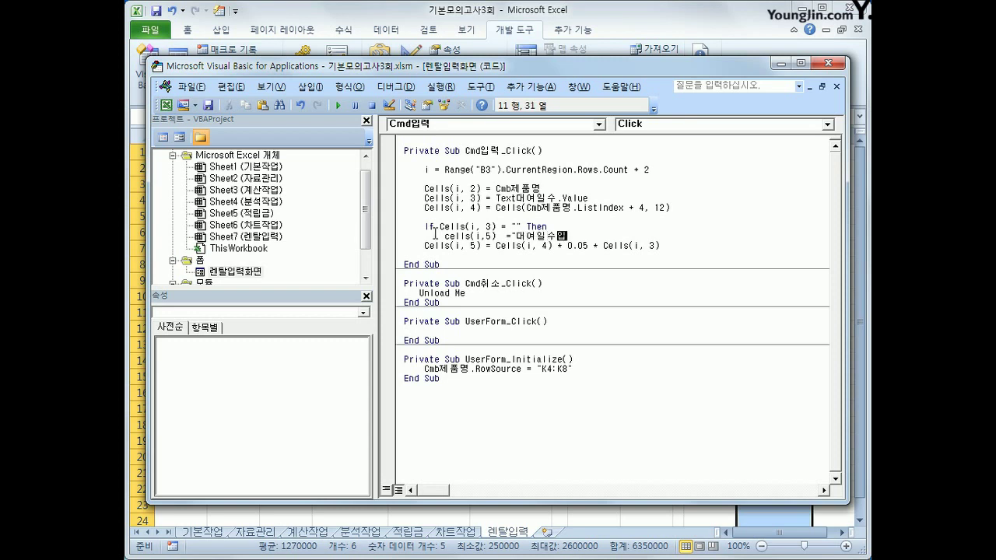
type("력")
key("Return")
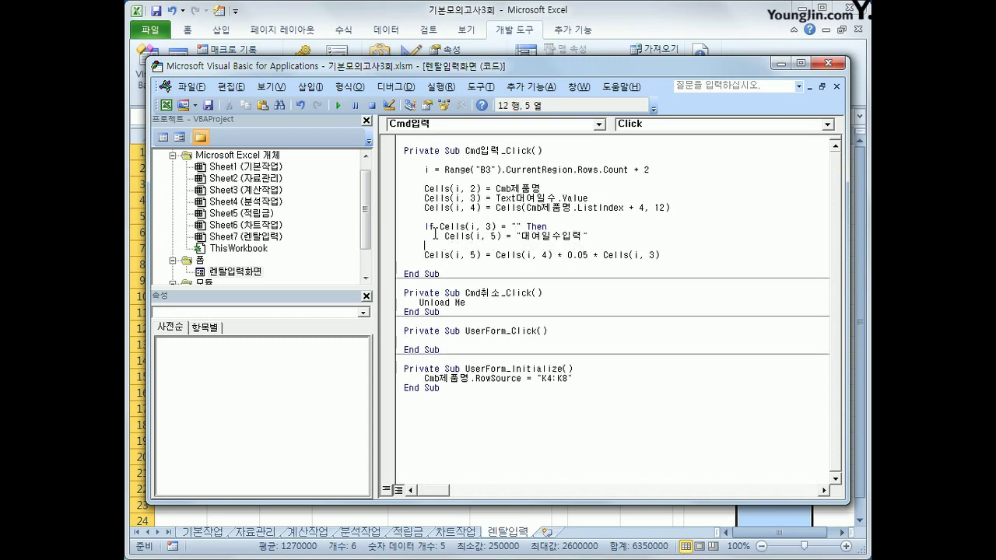
Step: Put the amount formula under Else, close with End If, and start a Cells(i, 6) line
type("else")
key("Down")
key("Home")
key("Tab")
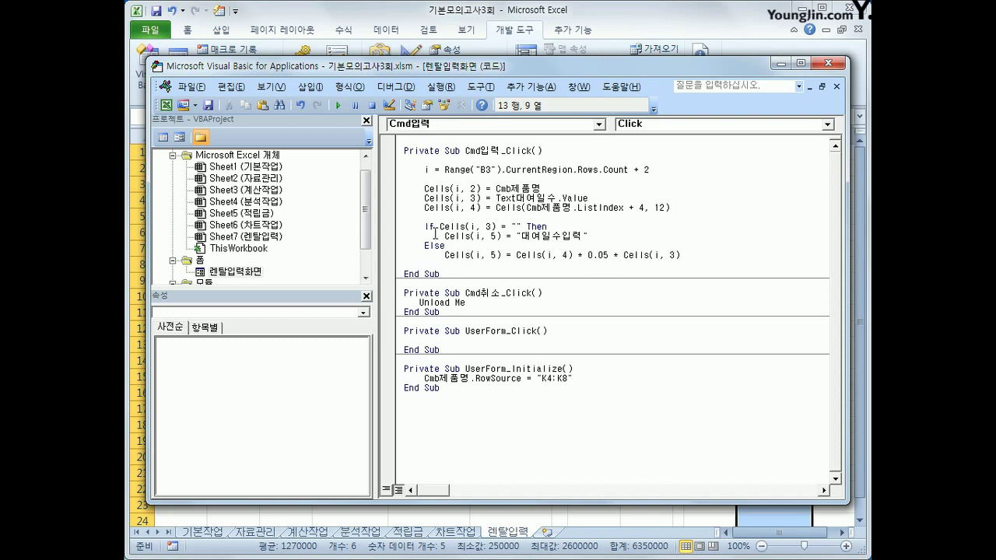
key("End")
key("Return")
key("BackSpace")
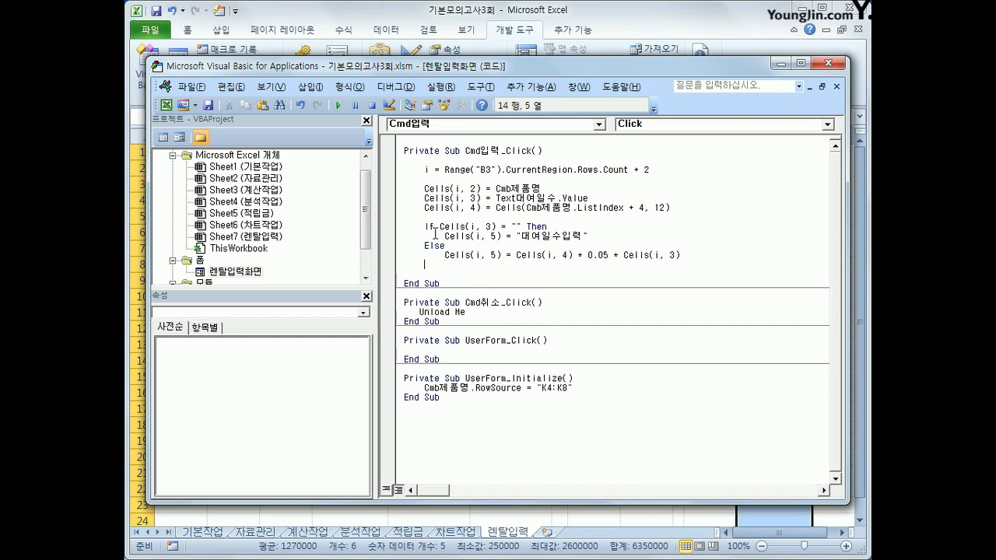
type("end if")
key("Return")
key("Return")
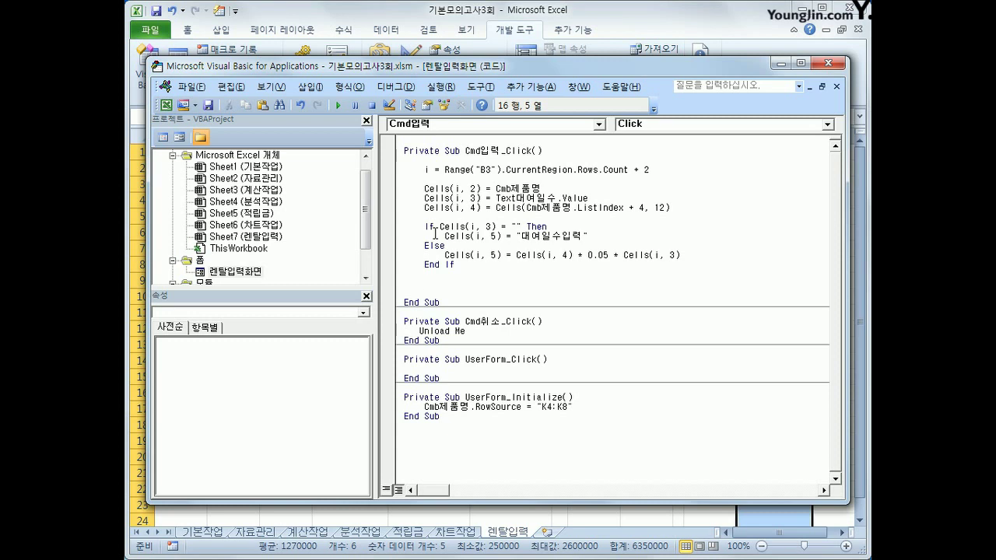
type("cells(")
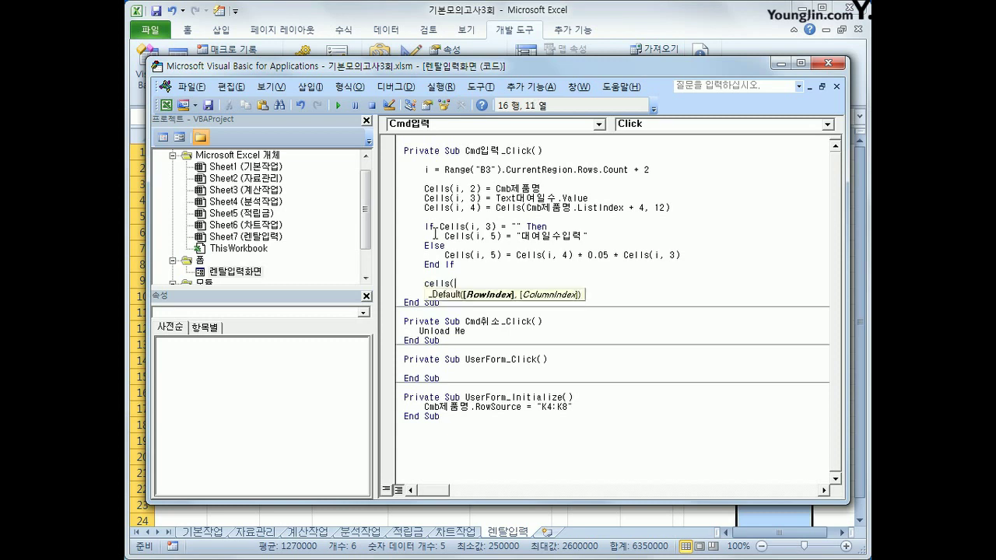
type("i,6")
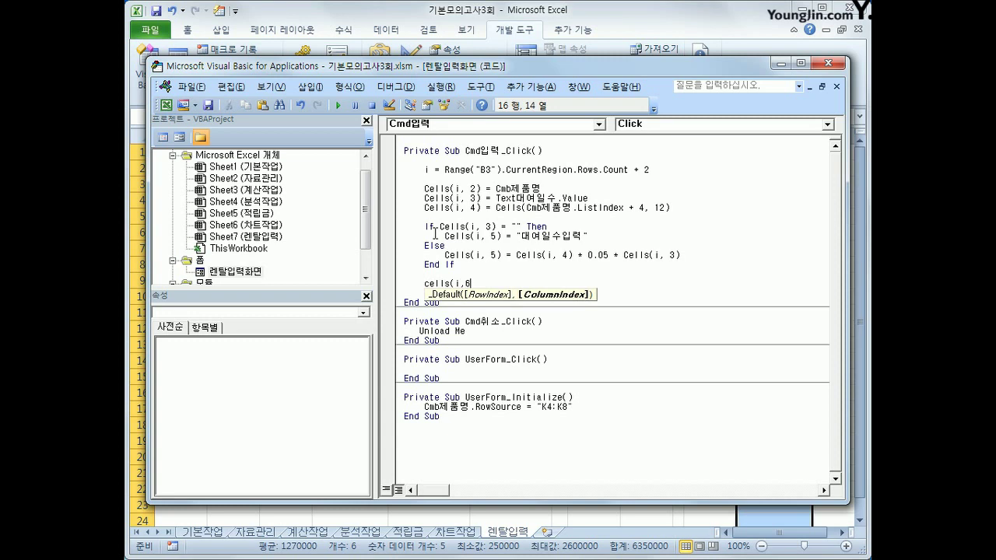
type(") = txt")
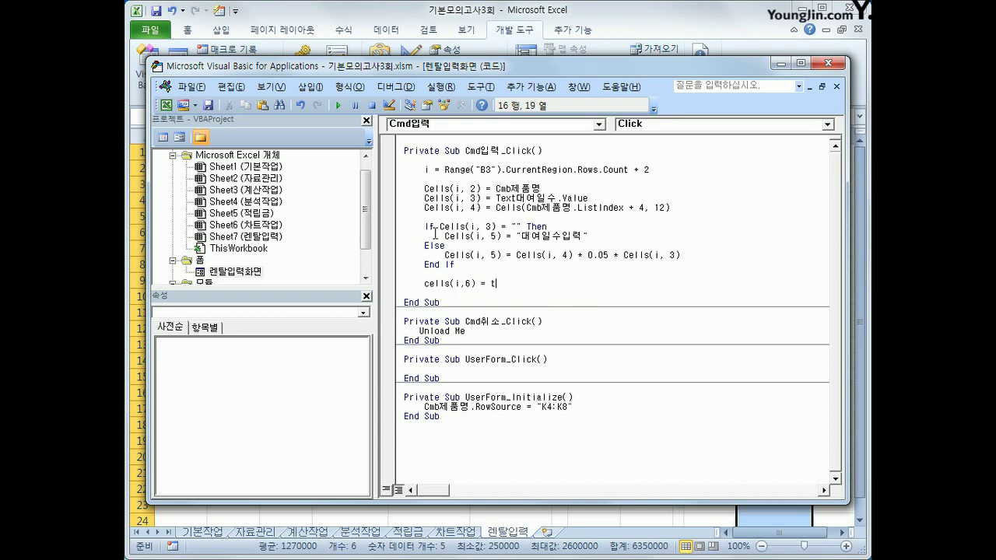
Step: Finish the line Cells(i, 6) = Text대여자 and close the VBA editor
key("BackSpace")
key("BackSpace")
type("ext대여자")
key("Return")
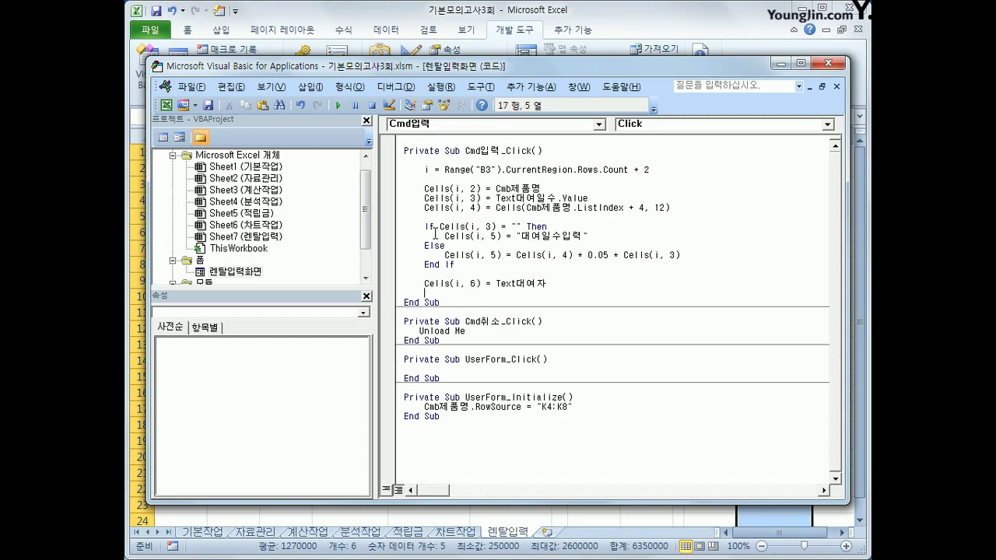
left_click(826, 66)
Step: Enter a 노트북 rental for 2 days with the renter's name through the form
left_click(601, 310)
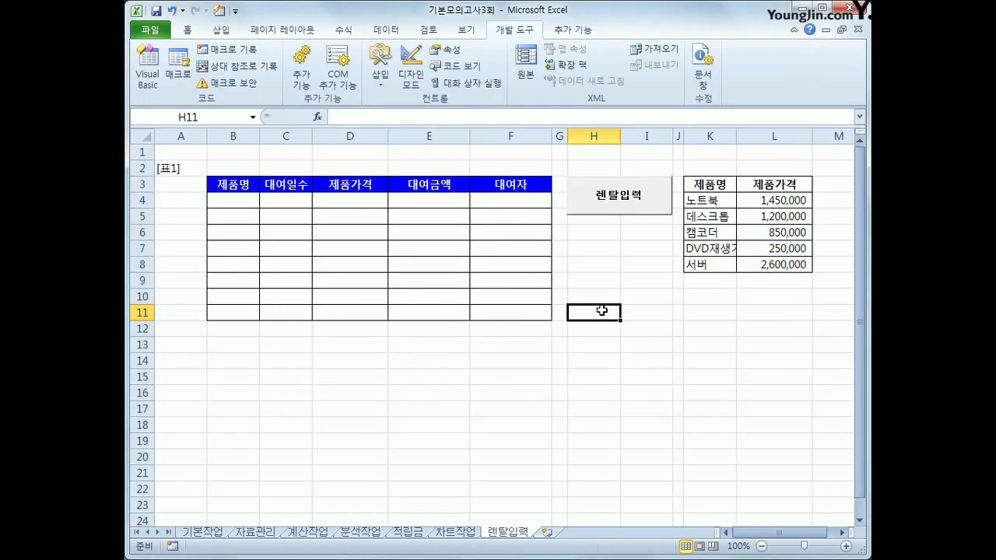
left_click(613, 198)
left_click(554, 223)
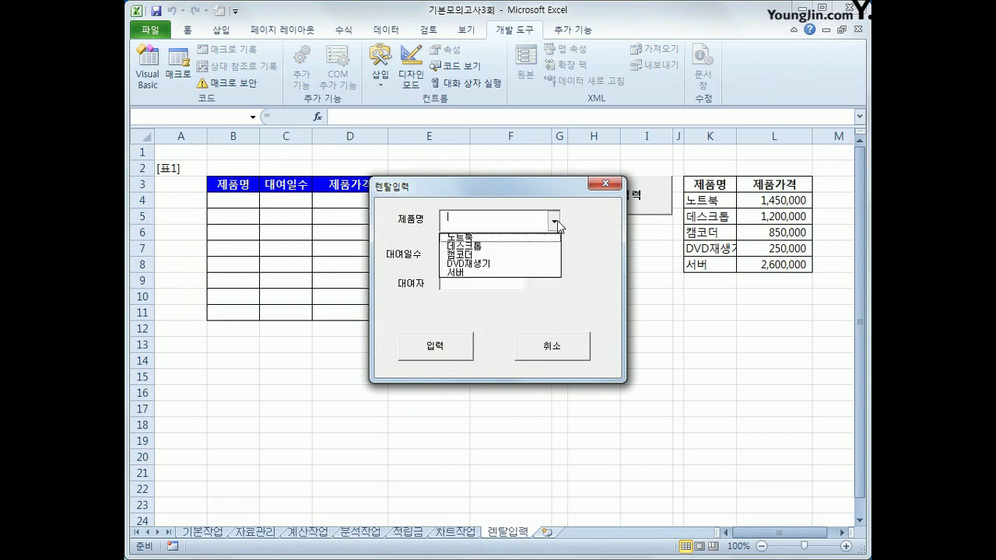
left_click(518, 238)
left_click(487, 252)
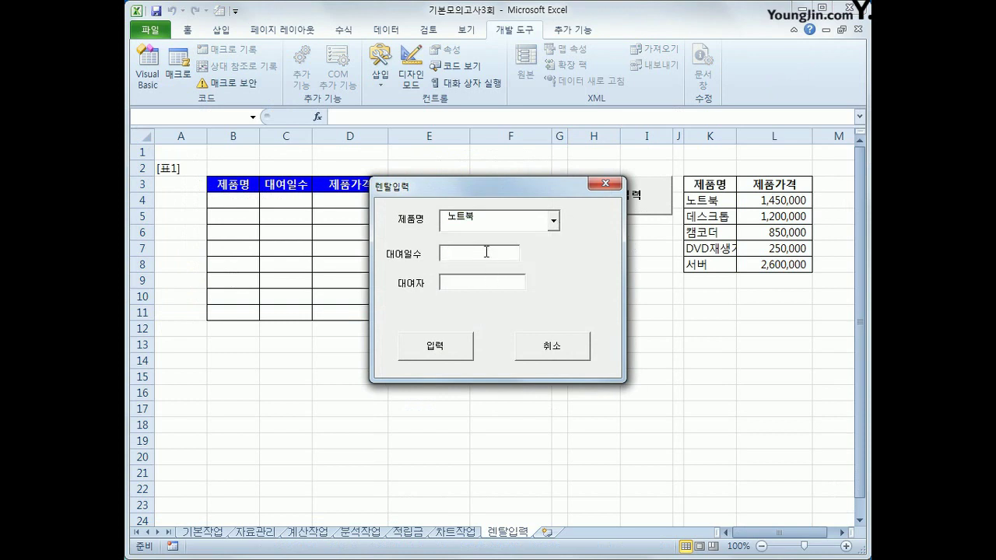
type("2")
left_click(491, 279)
left_click(430, 355)
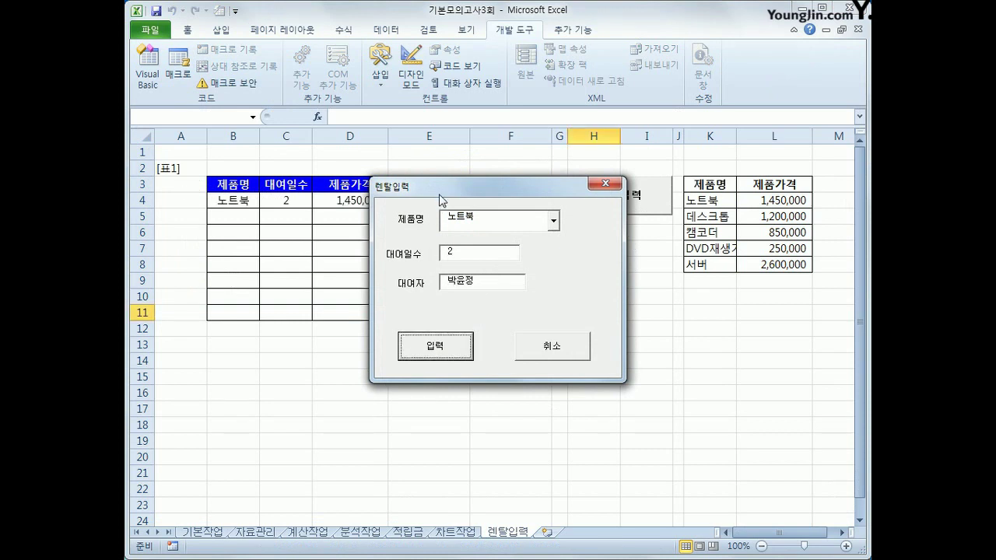
Step: Move the form aside to check the new table row, then cancel the form
left_click_drag(441, 201, 525, 283)
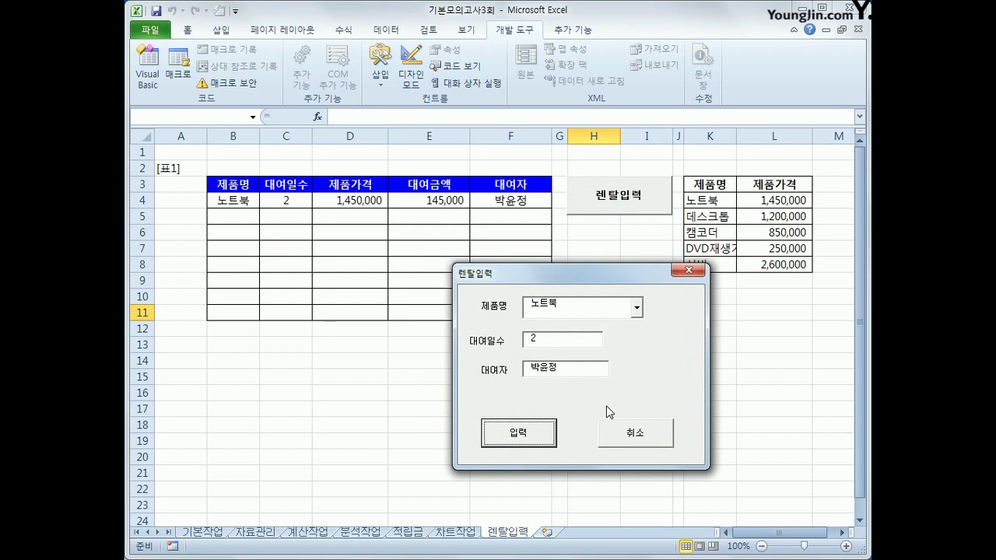
left_click(616, 440)
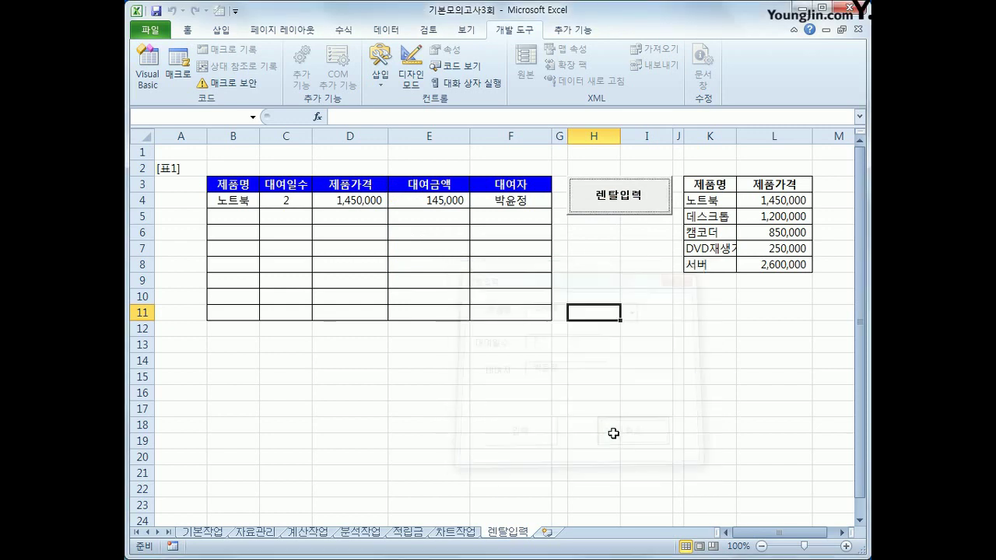
left_click(627, 424)
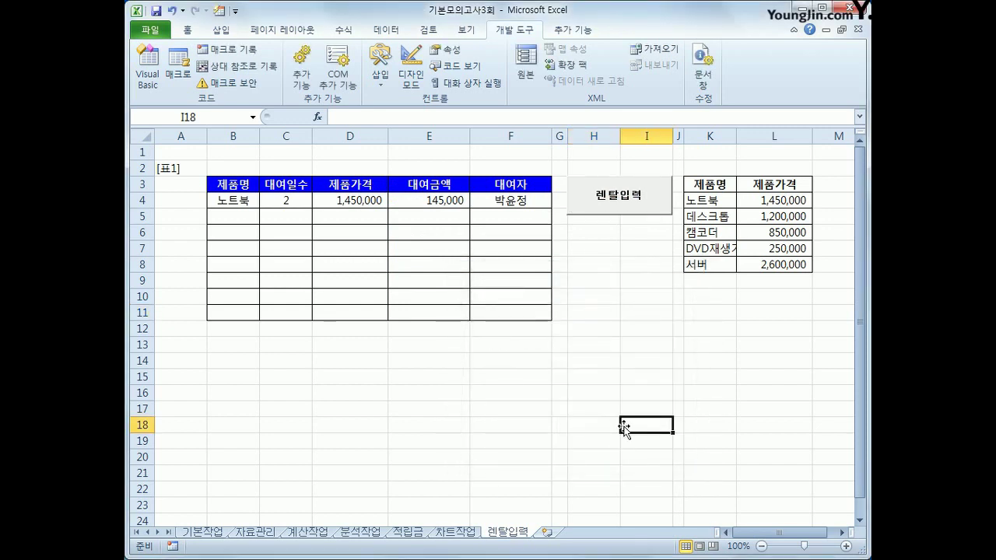